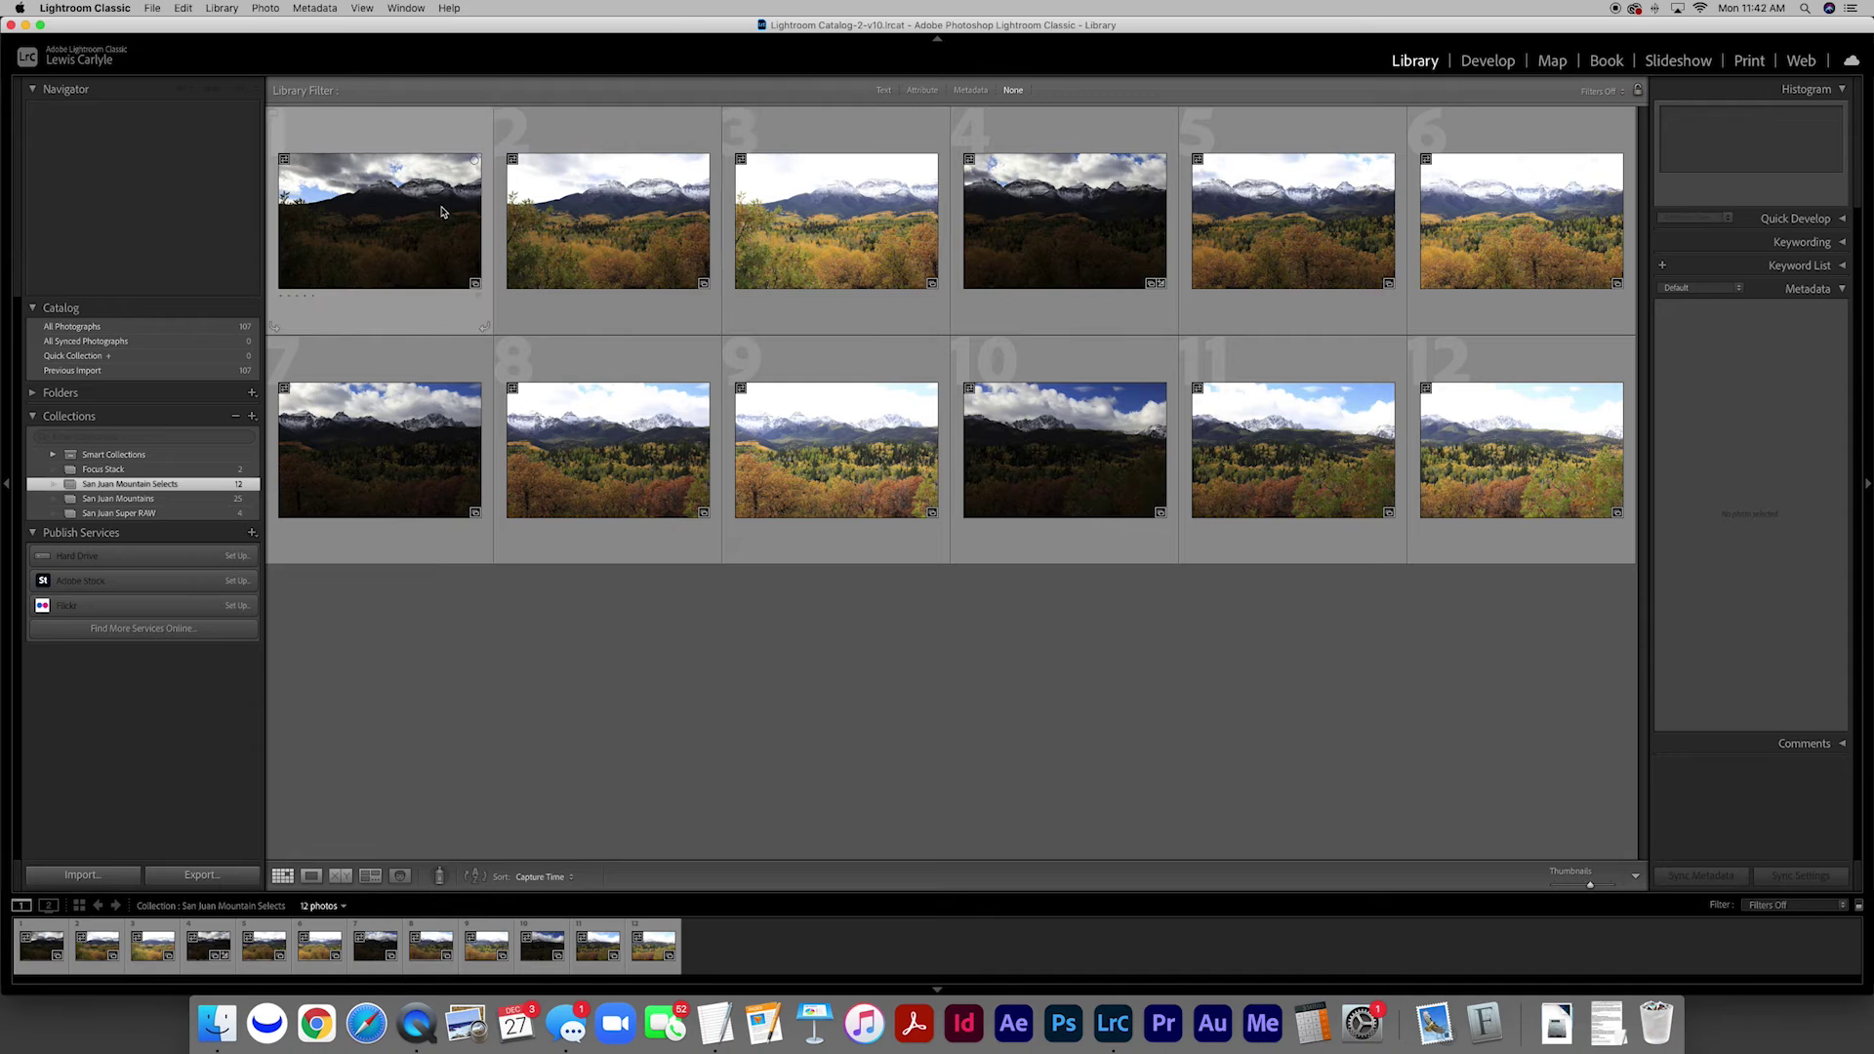
Step: Go through the twelve photos of the San Juan Mountain Selects collection one by one to compare their exposures
left_click(371, 198)
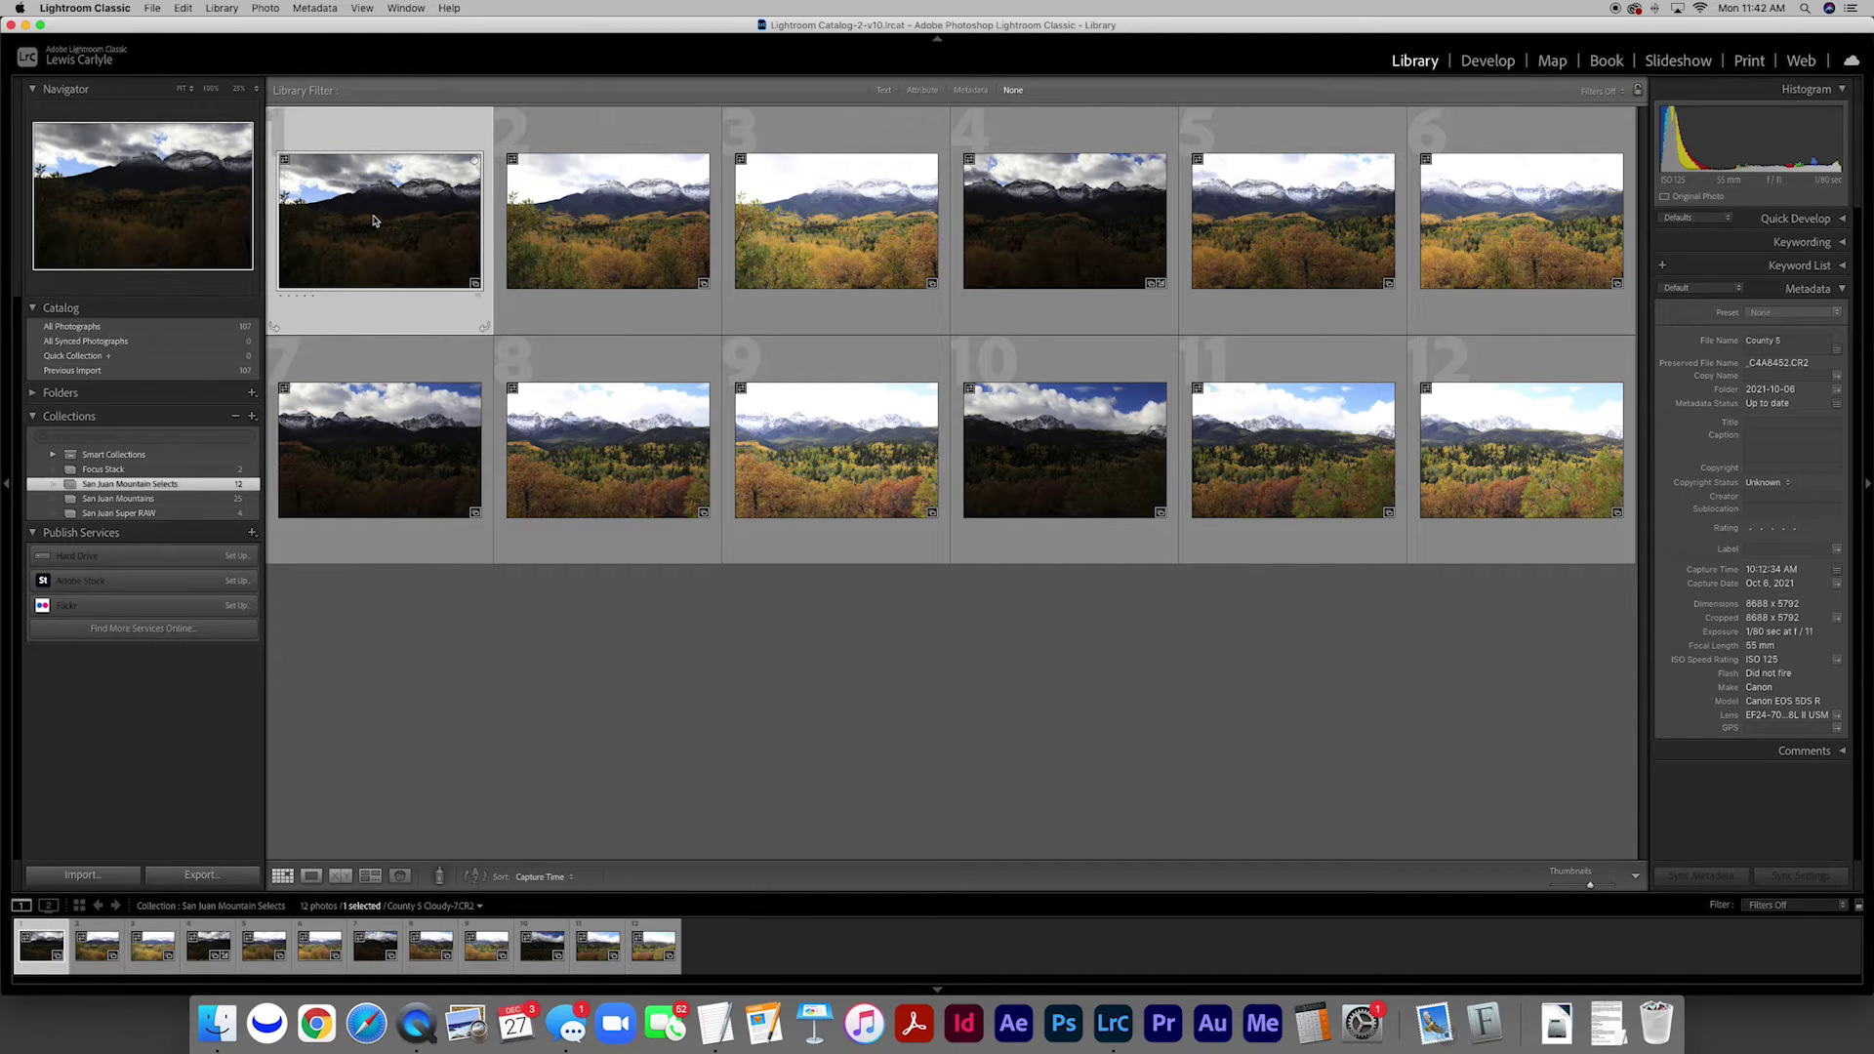
key("Right")
key("Right")
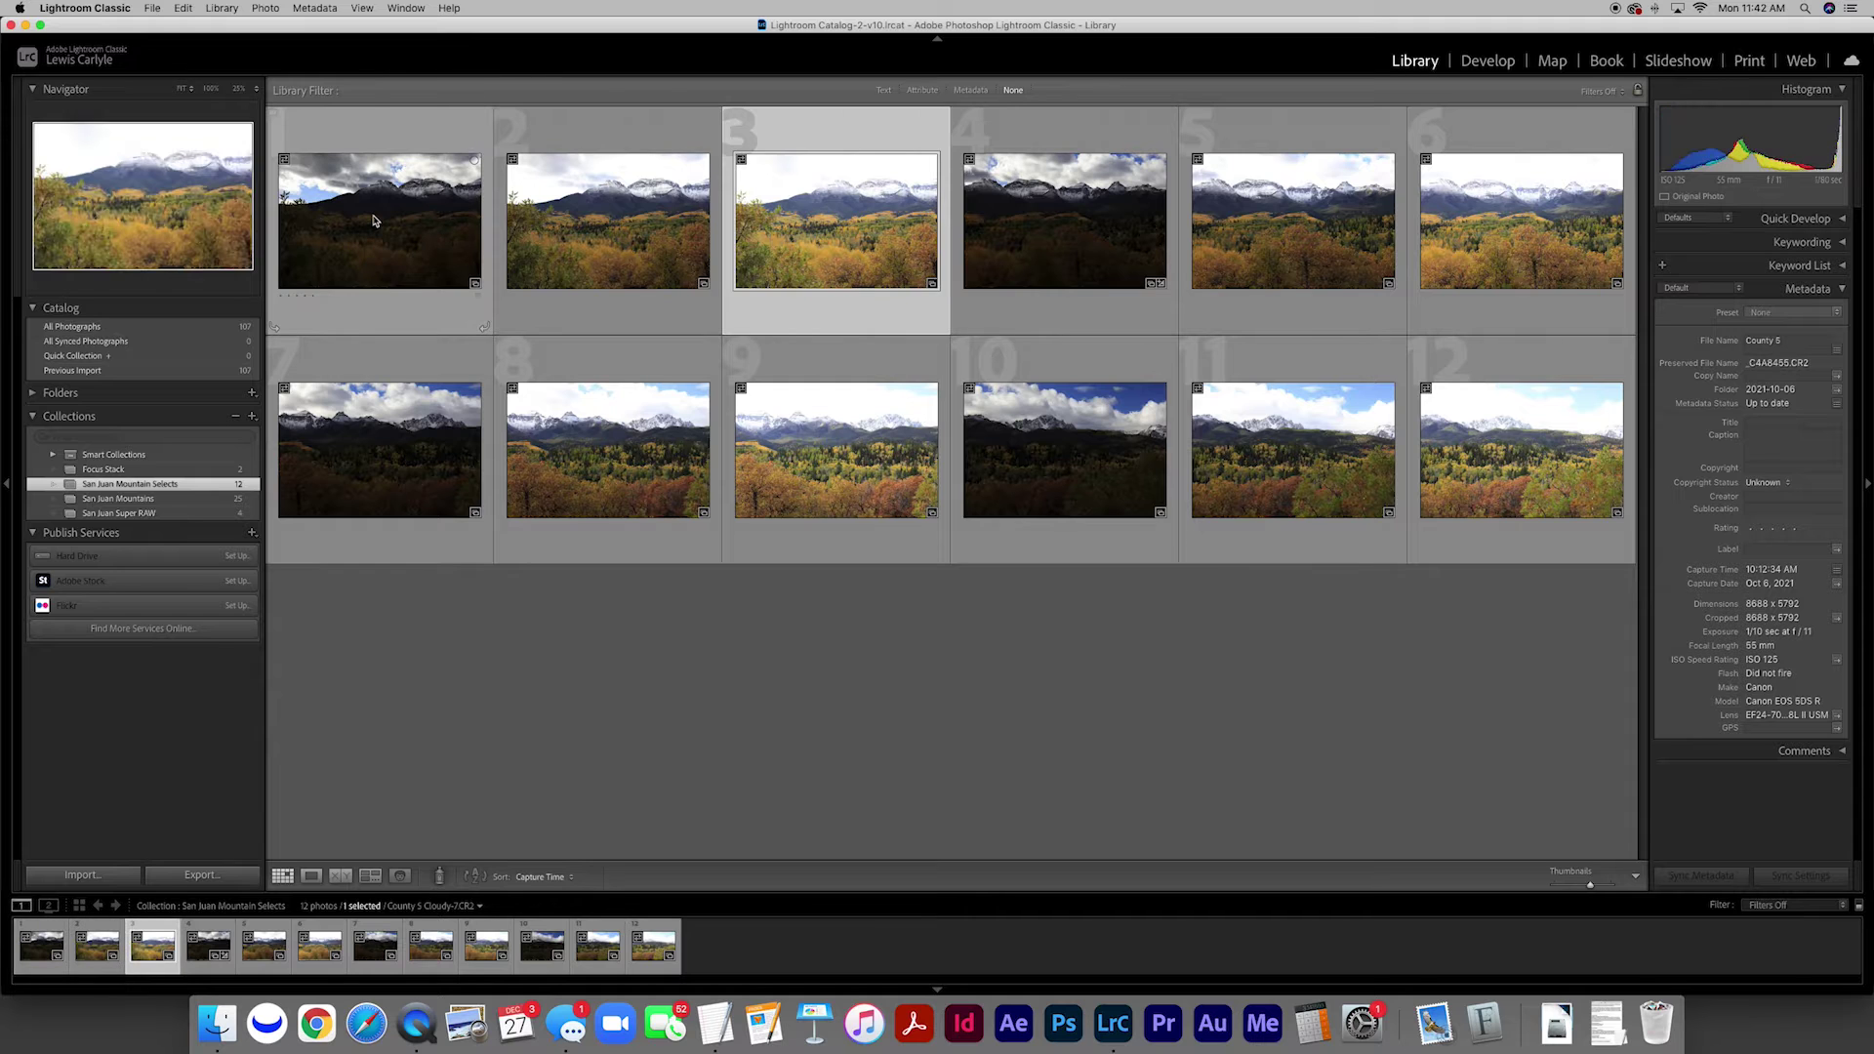
key("Right")
key("Right")
key("Right")
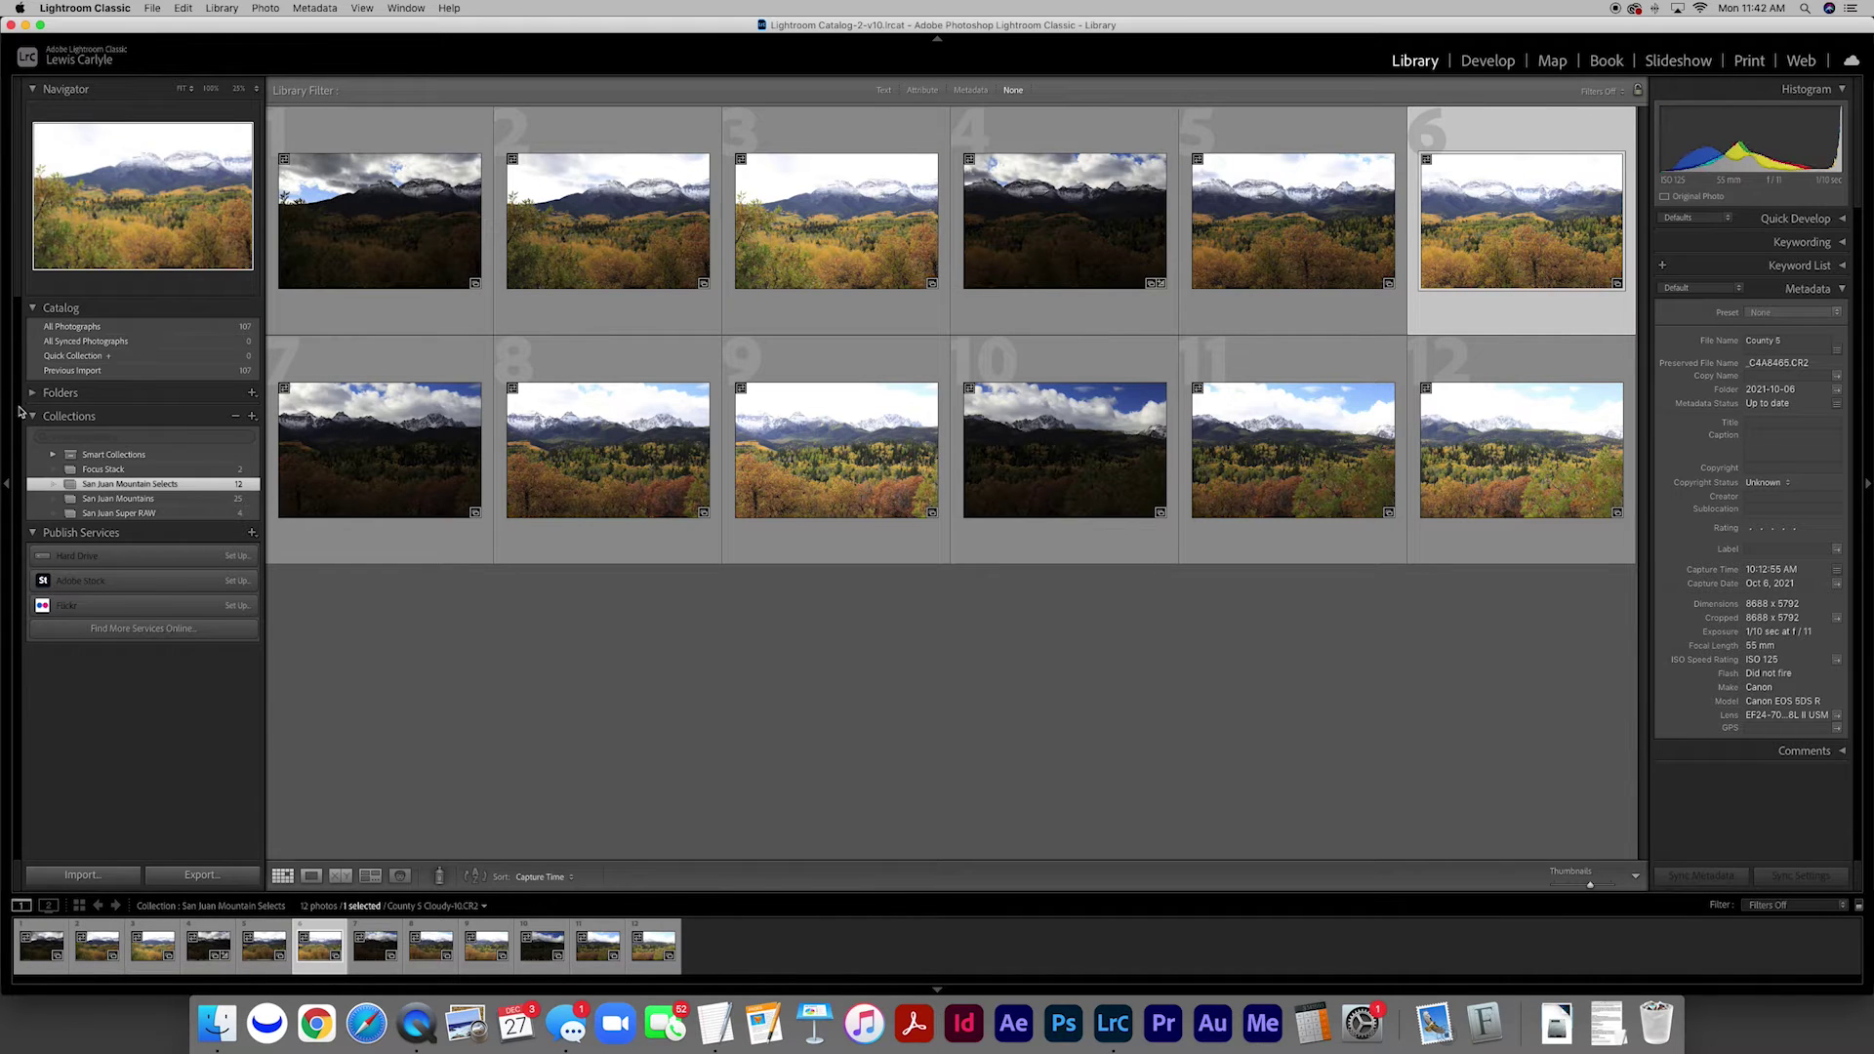
key("Right")
key("Right")
key("Right")
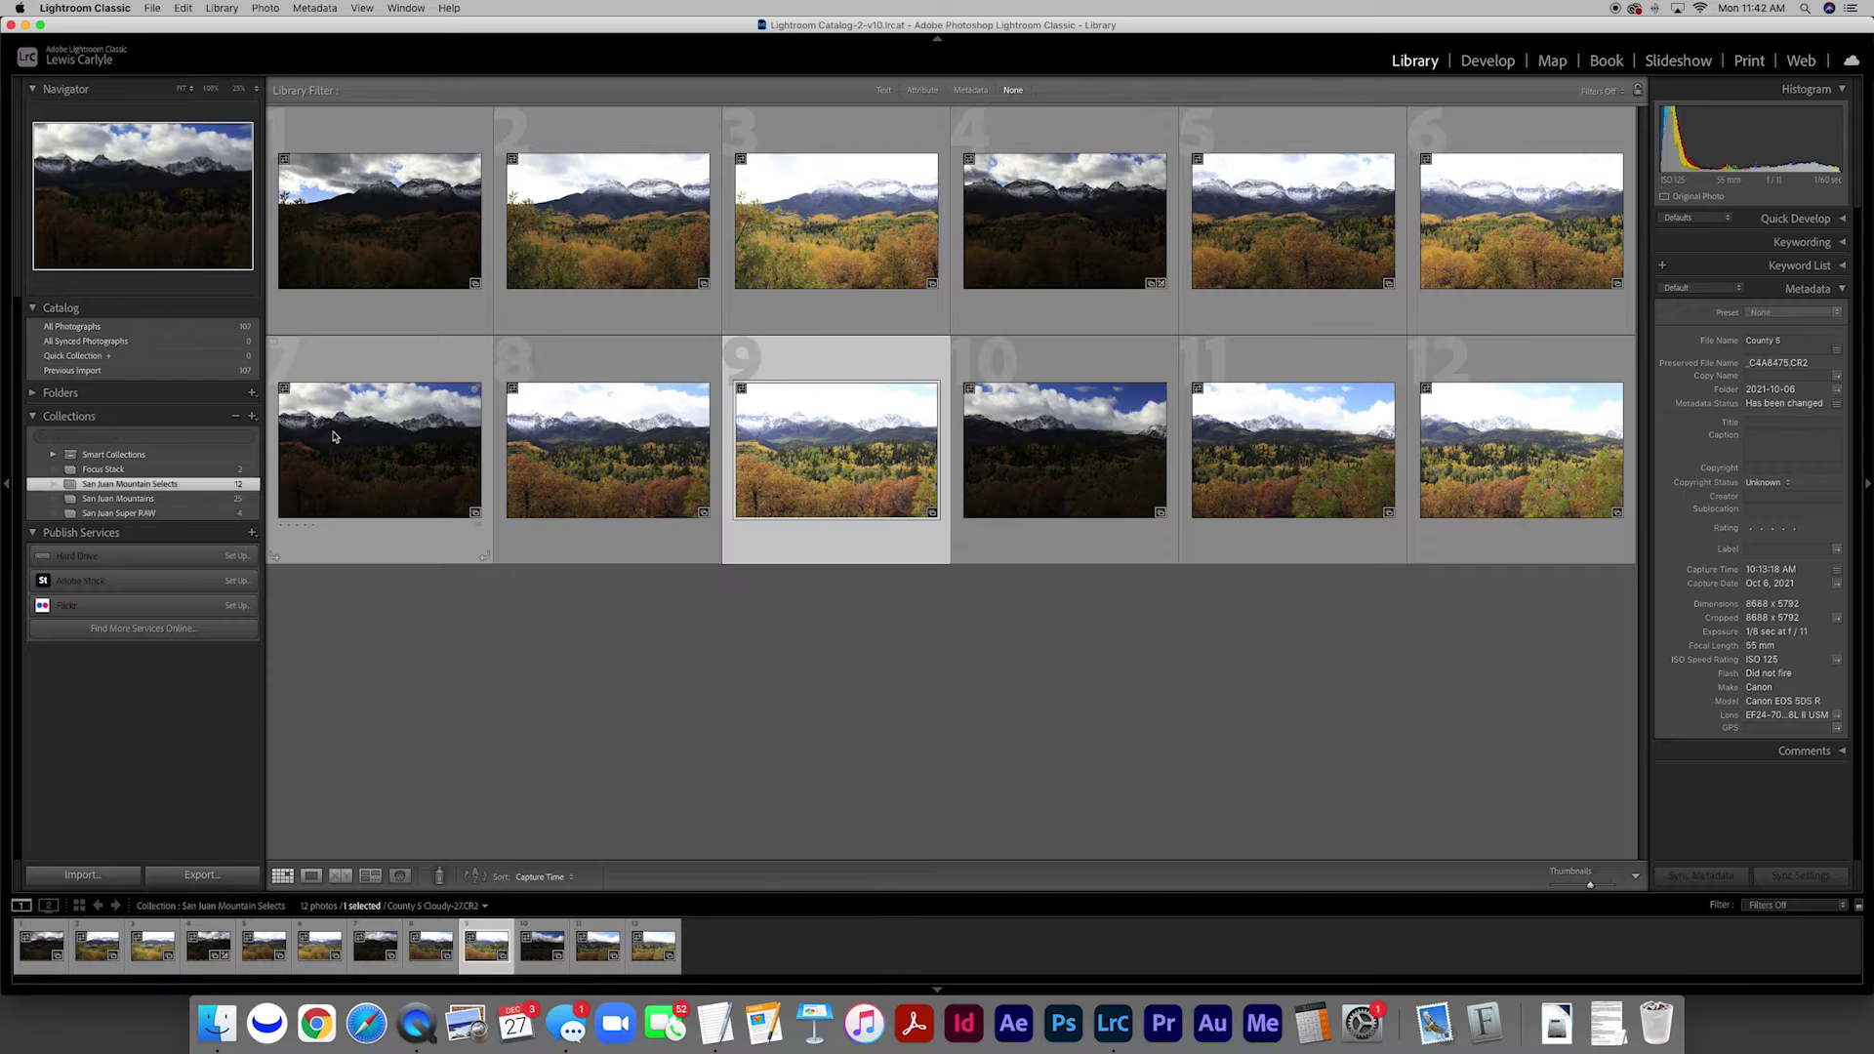
key("Right")
key("Right")
key("Right")
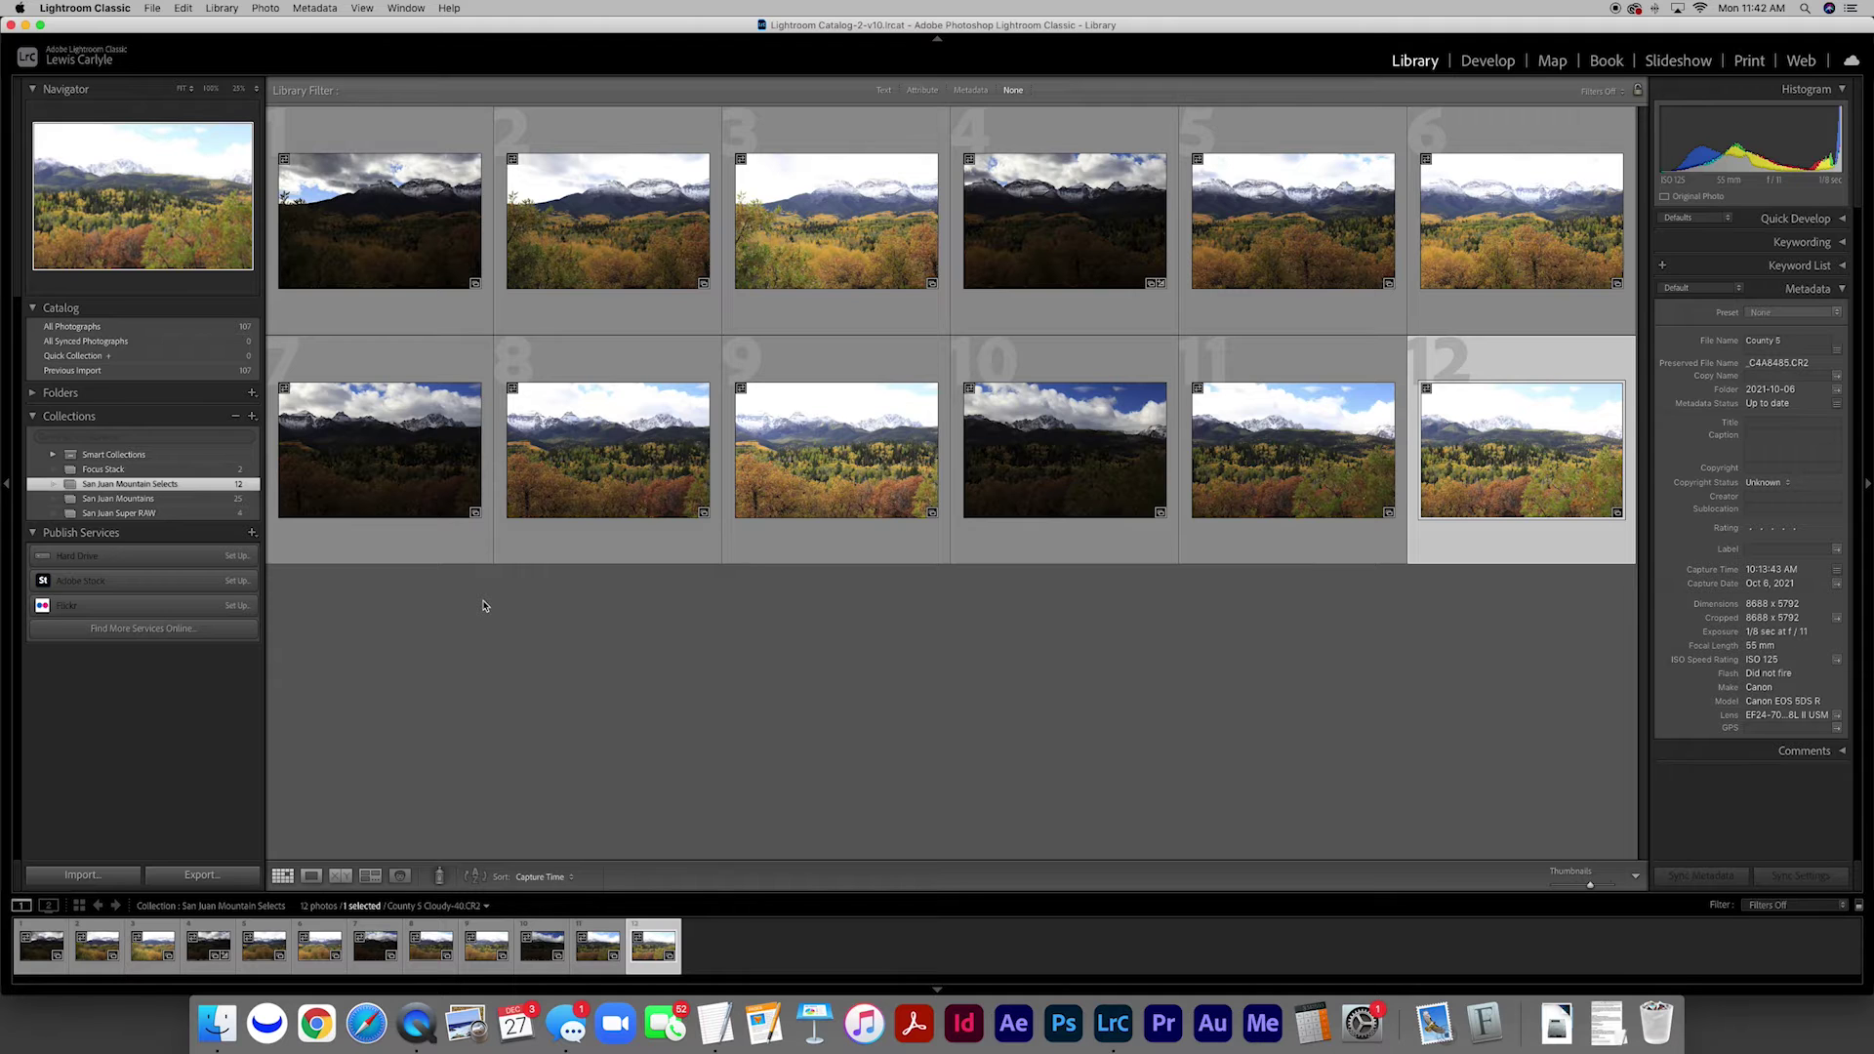
Step: Open the second mountain photo in Develop and lower its Highlights to -100
left_click(394, 219)
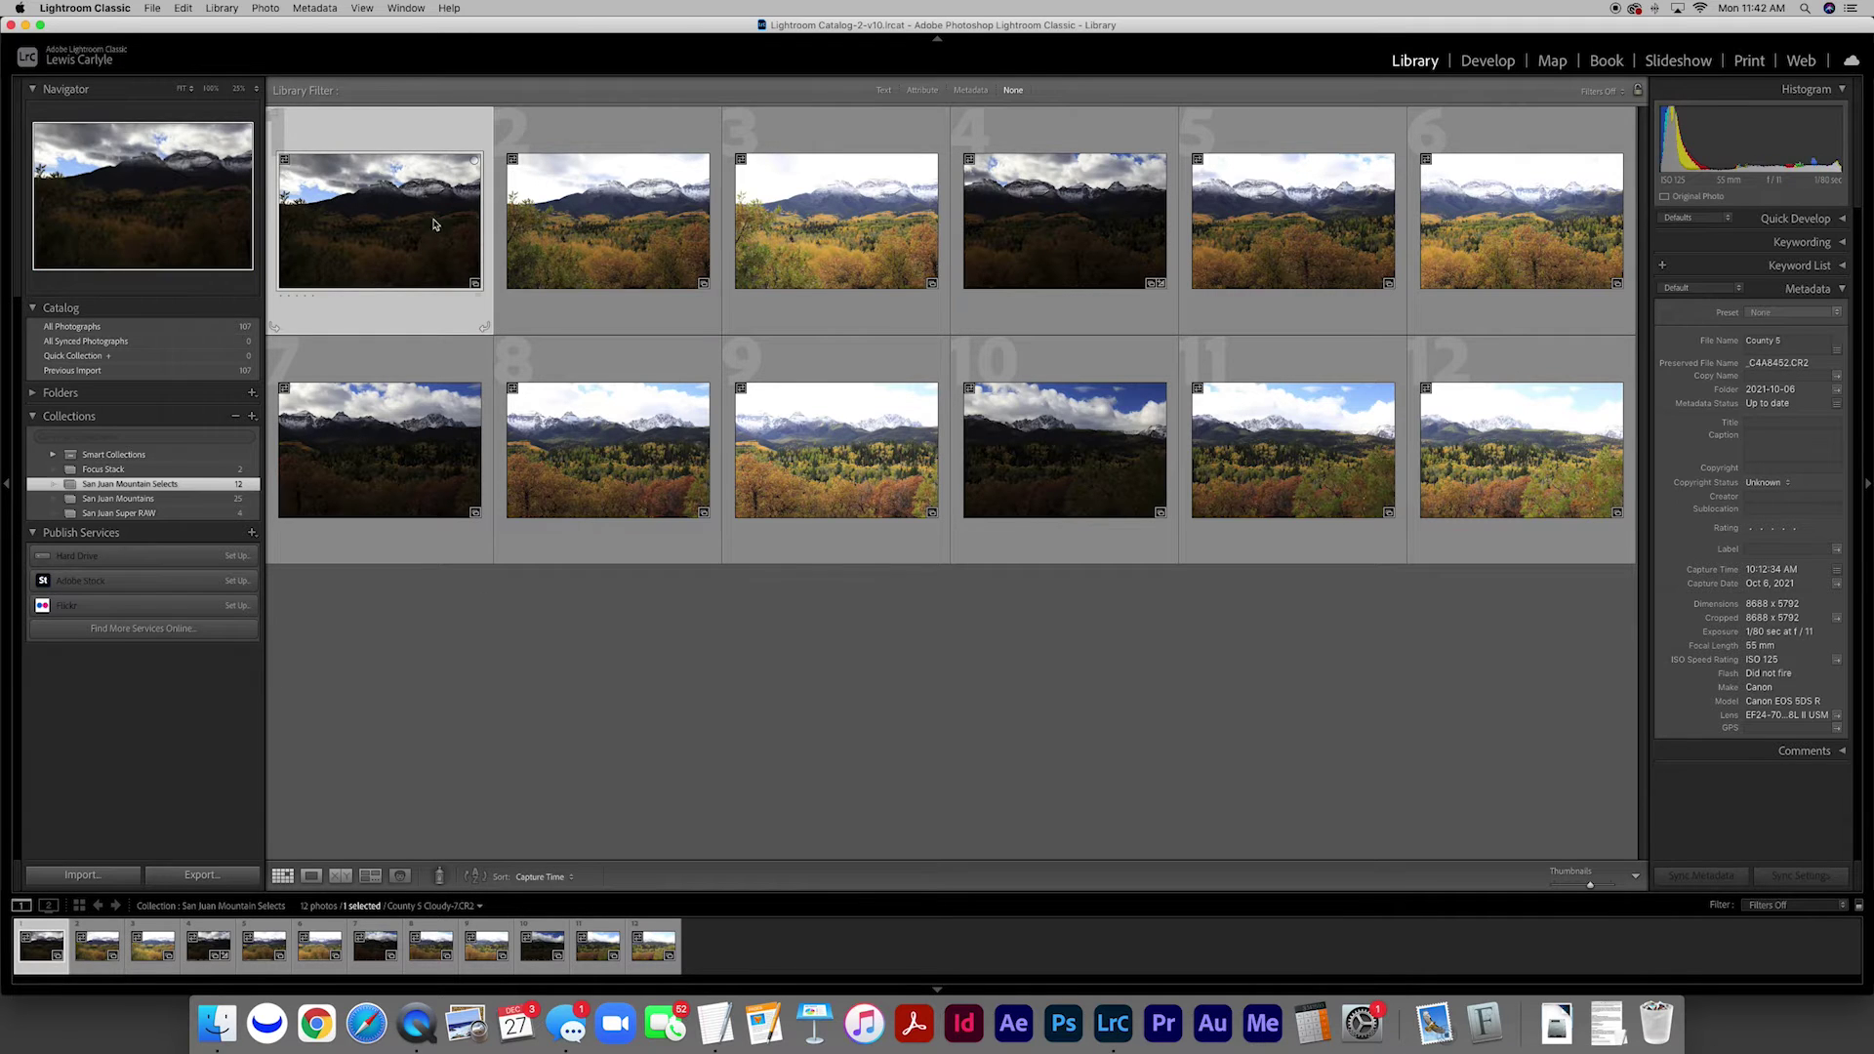
left_click(627, 227)
double_click(627, 226)
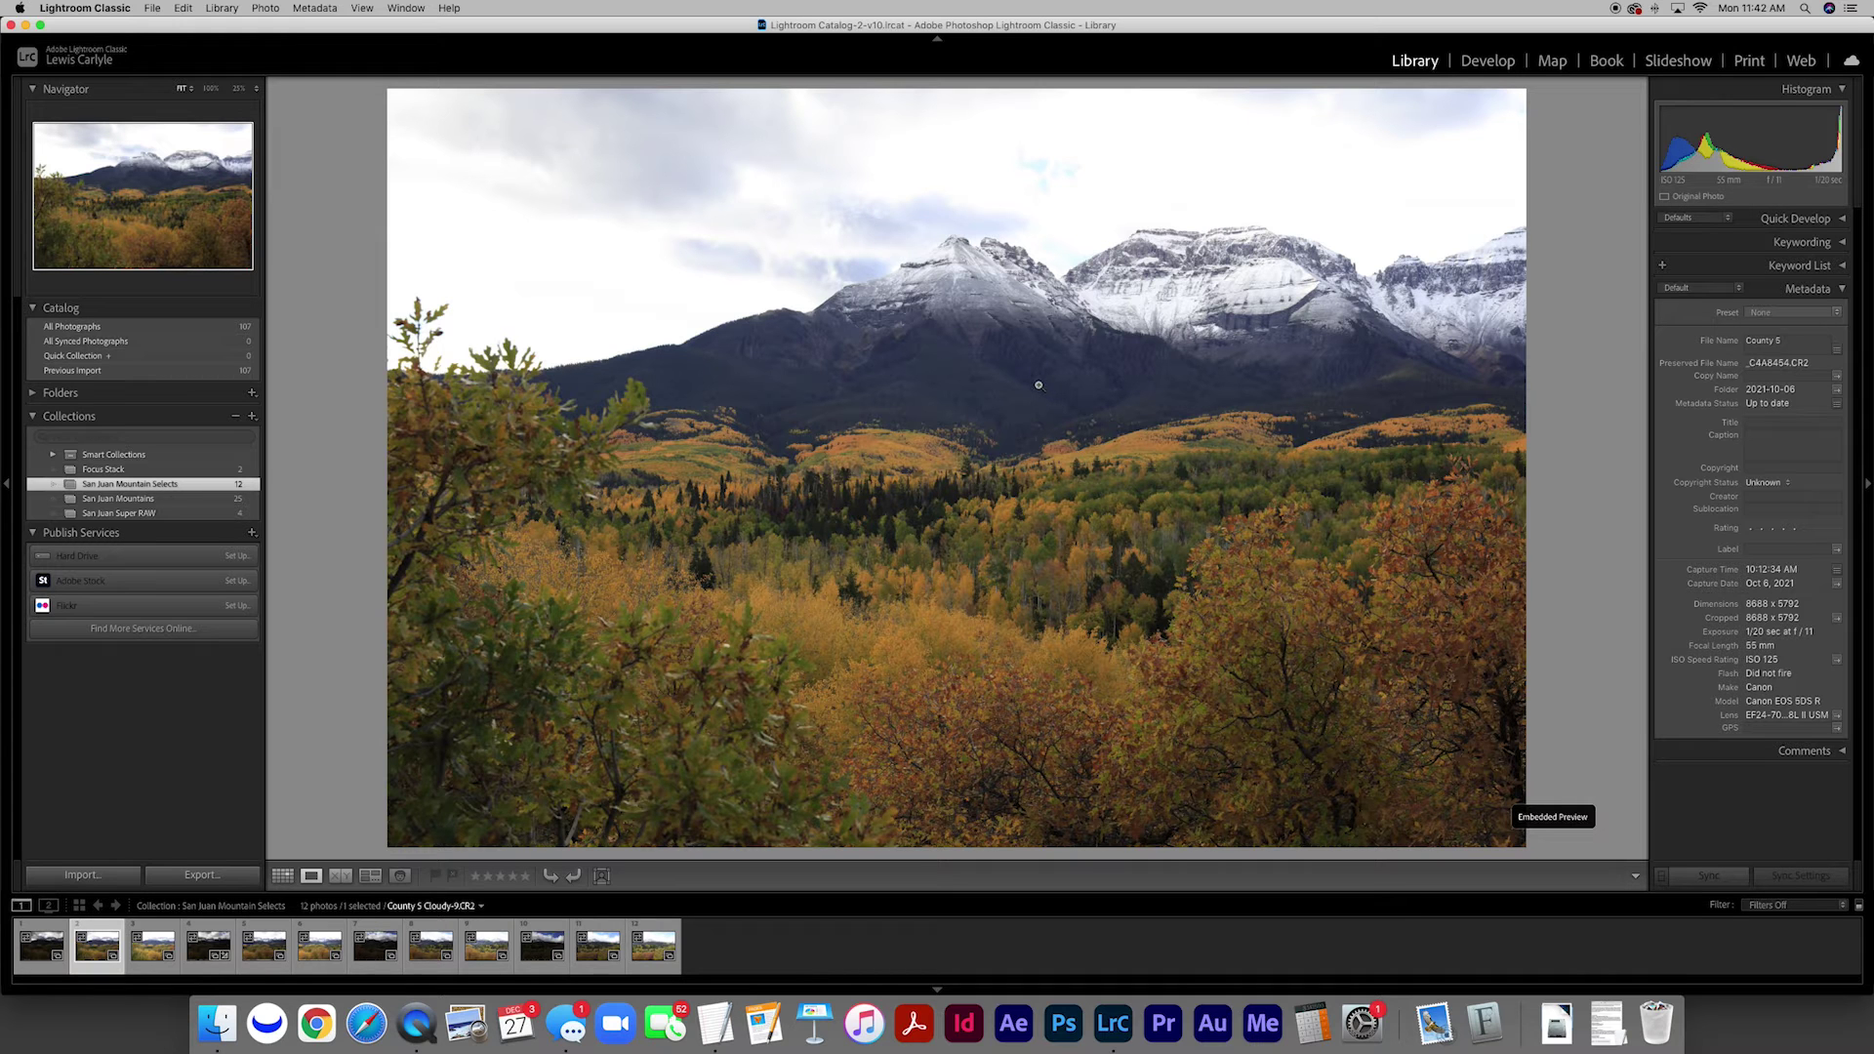
left_click(1488, 63)
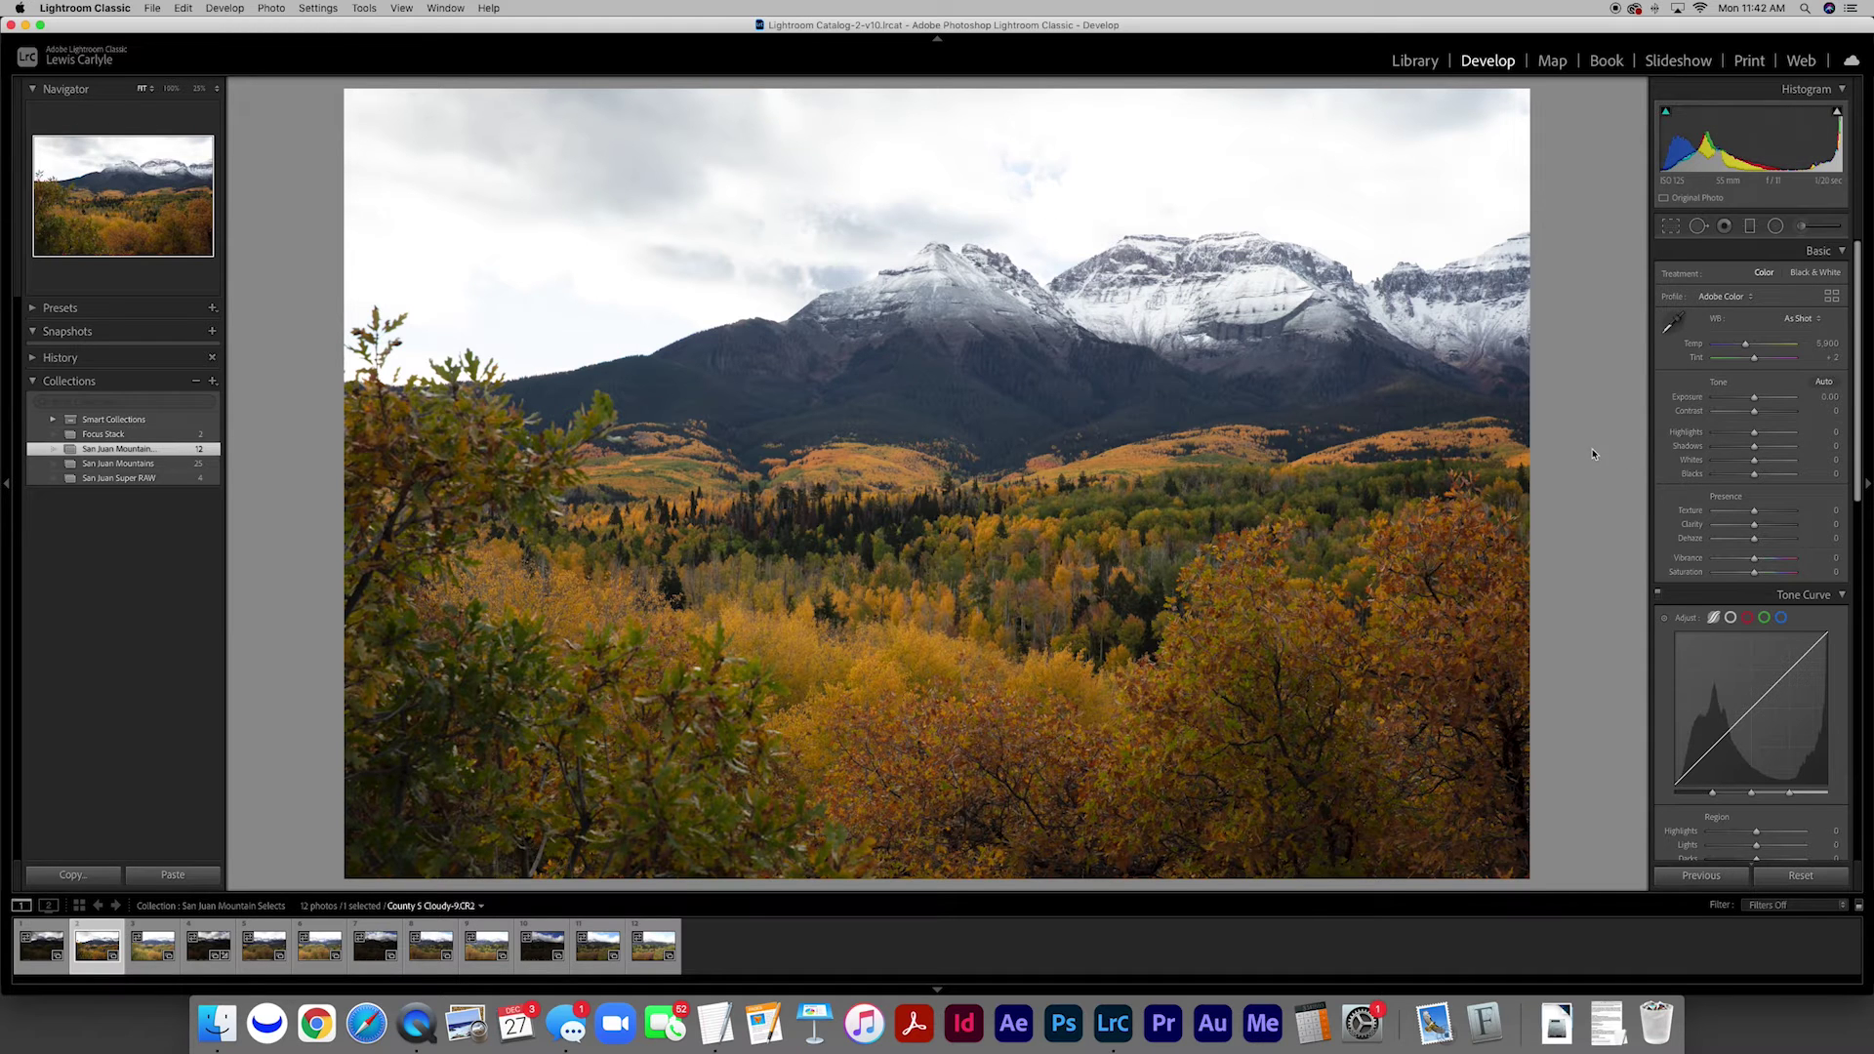
left_click_drag(1754, 432, 1695, 444)
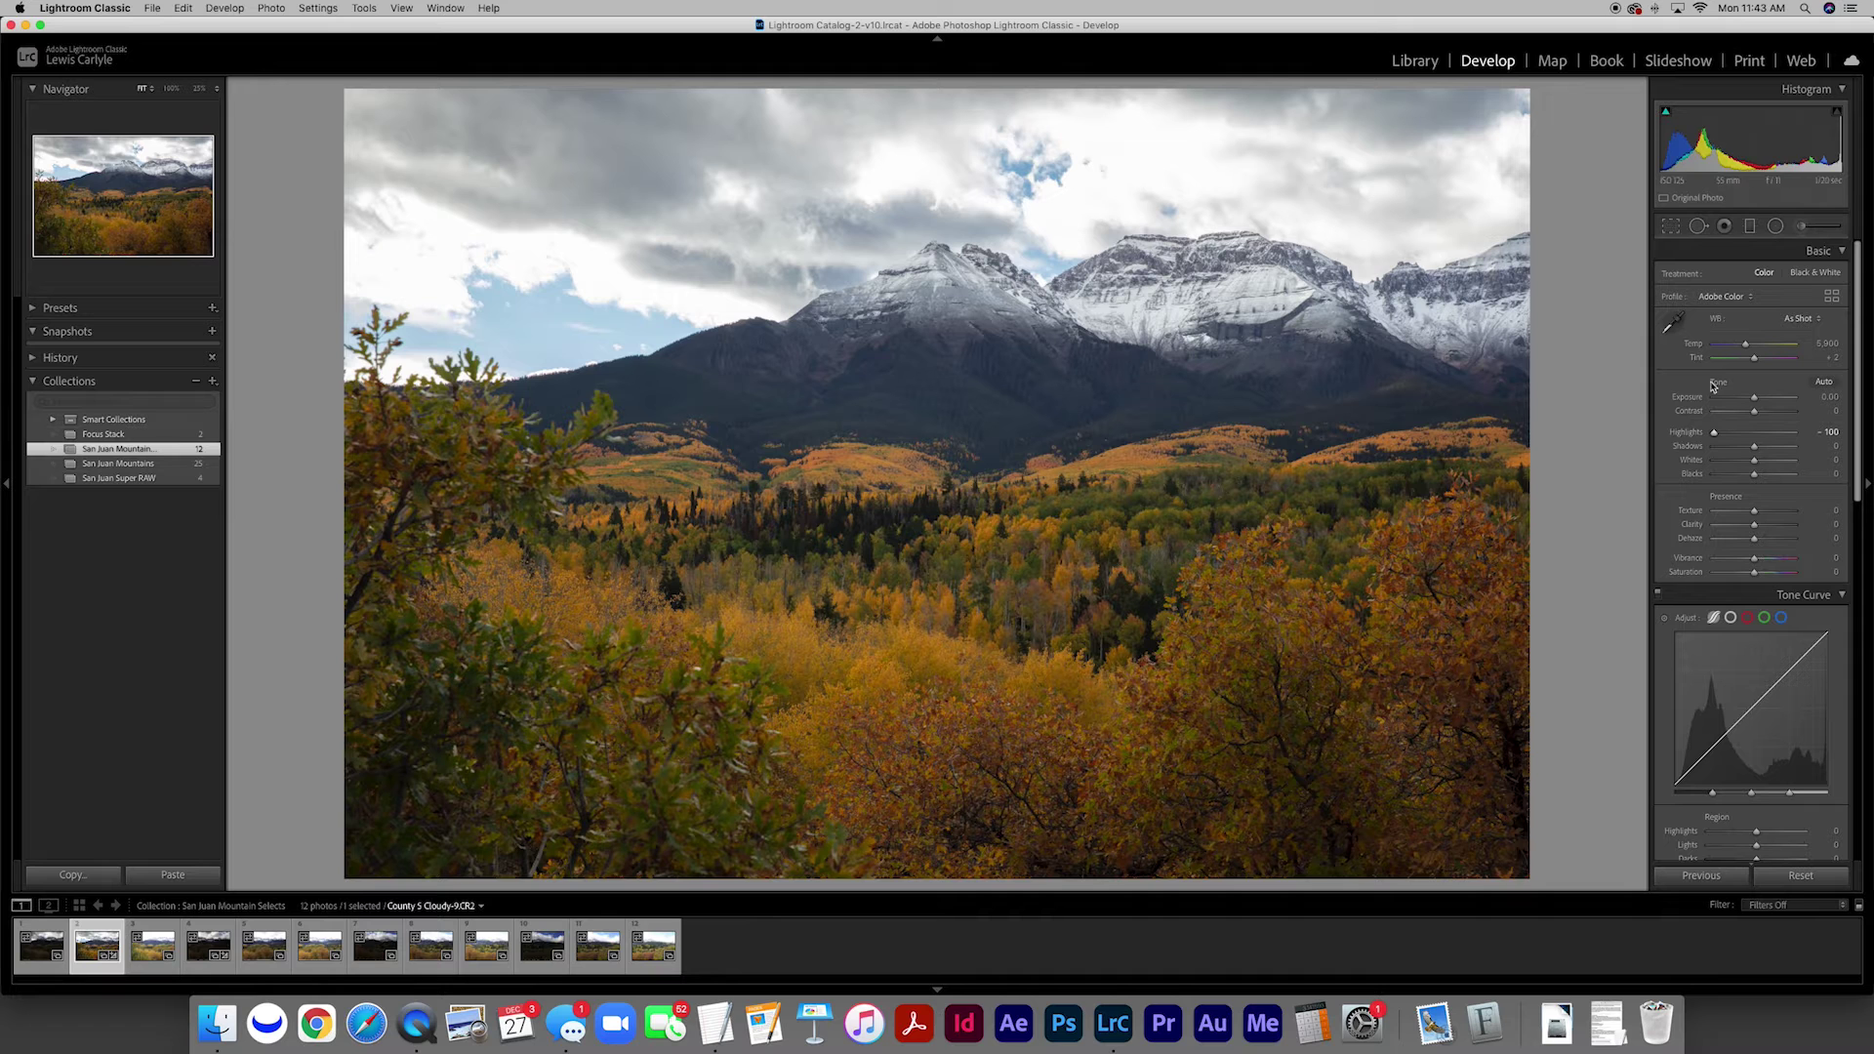
Step: Reset the photo's Highlights to 0 and return to the Library grid
left_click(1826, 431)
type("0")
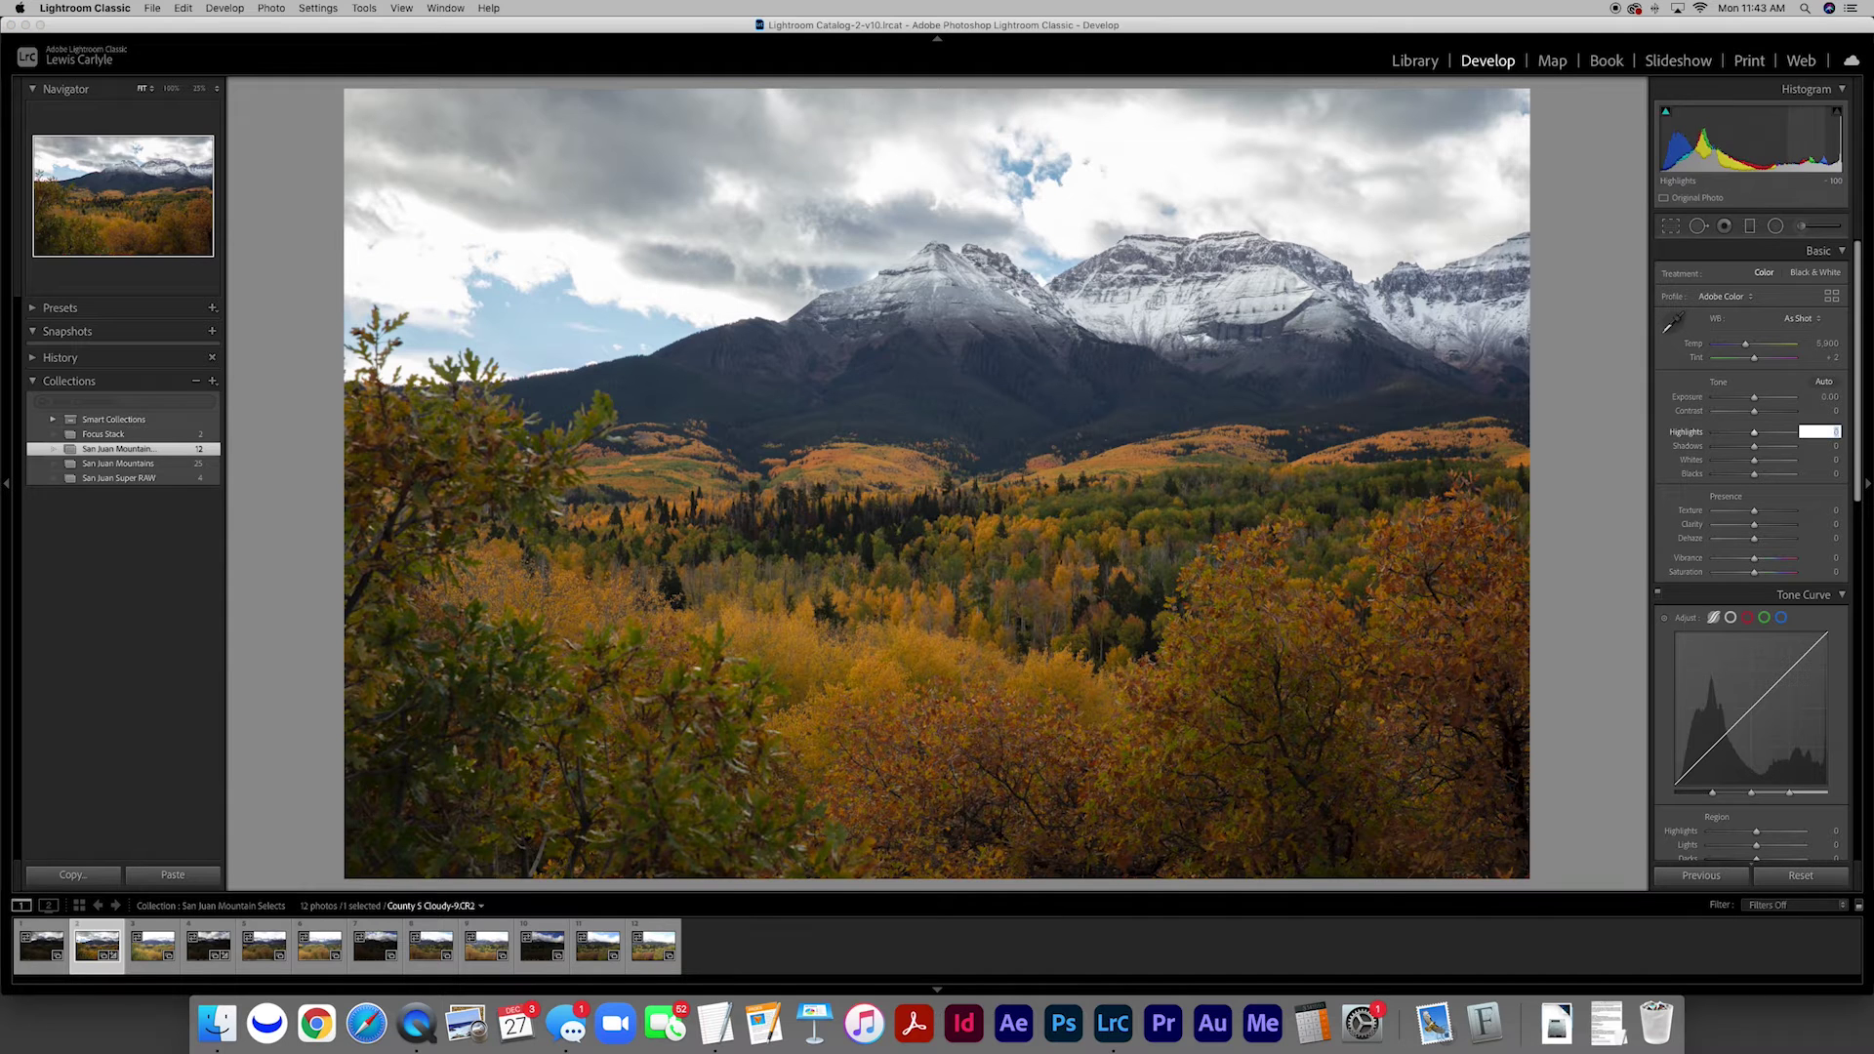
key("Return")
key("g")
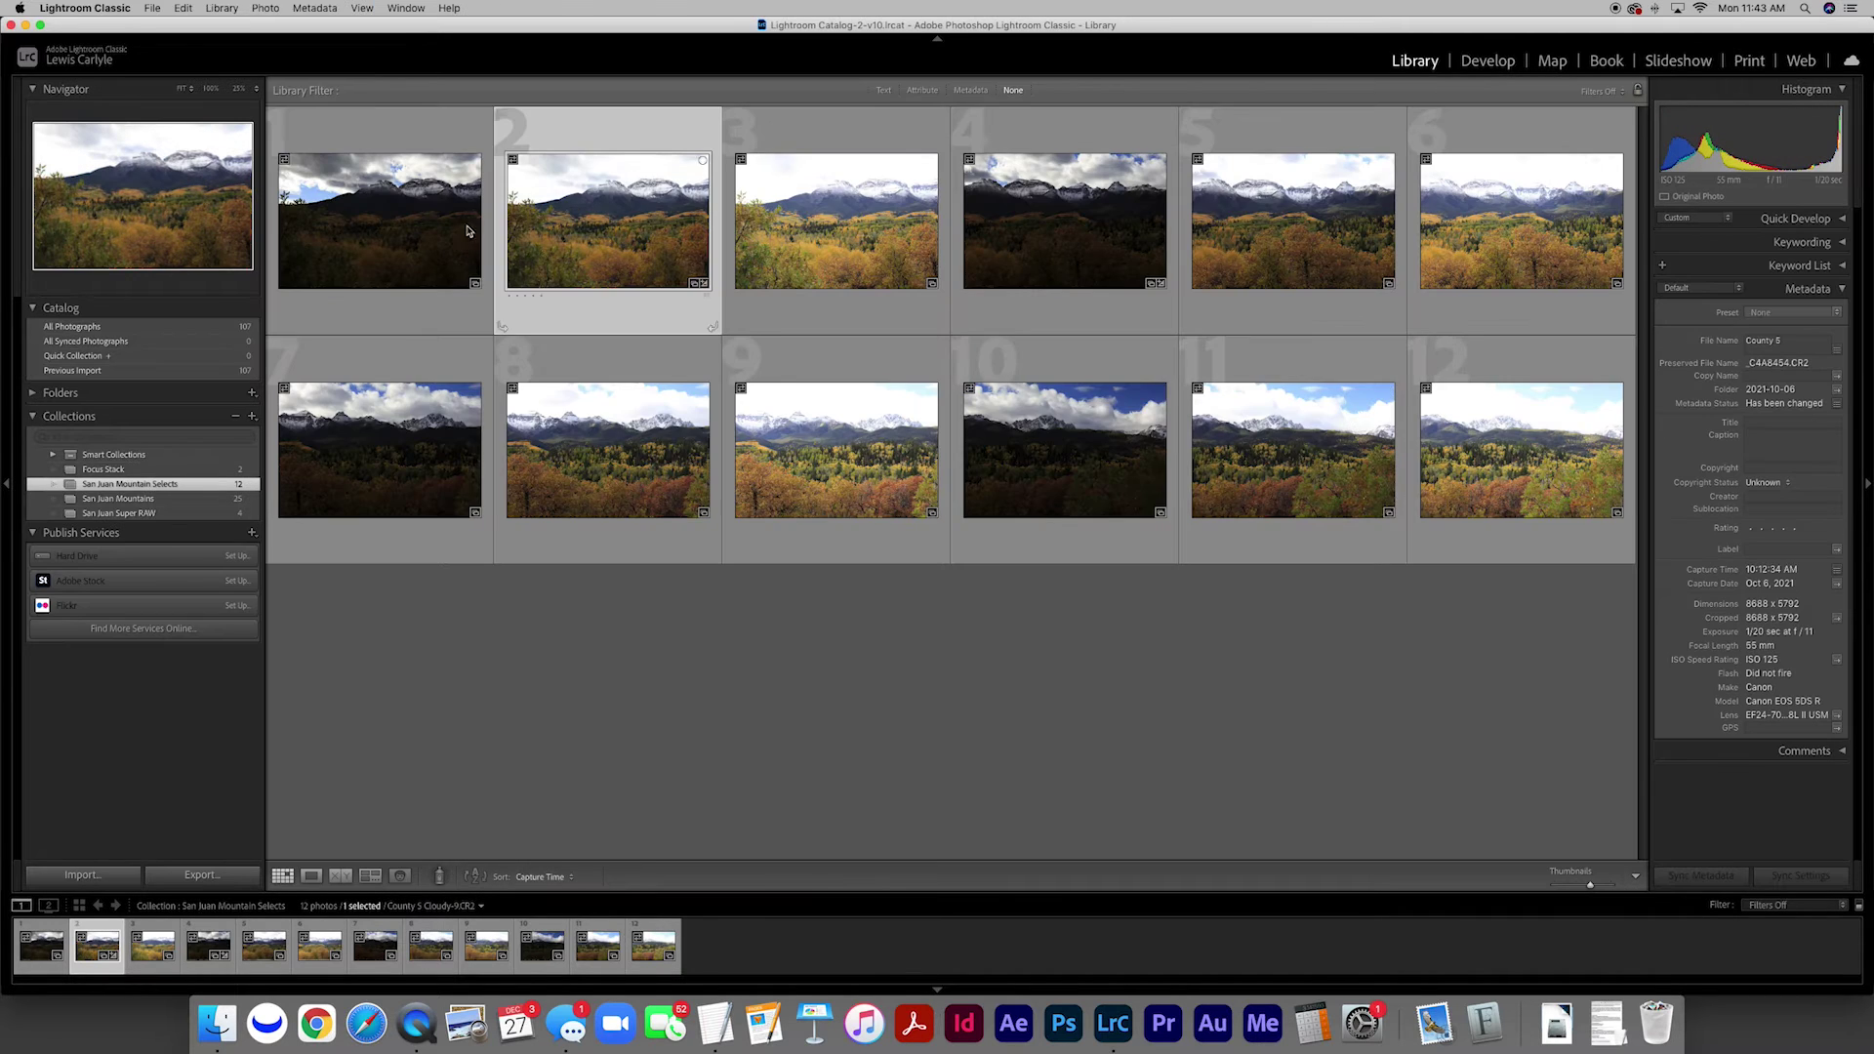
Step: Merge photos 1 to 3 into an HDR image with Auto Align on and Deghost Amount None
left_click(369, 224)
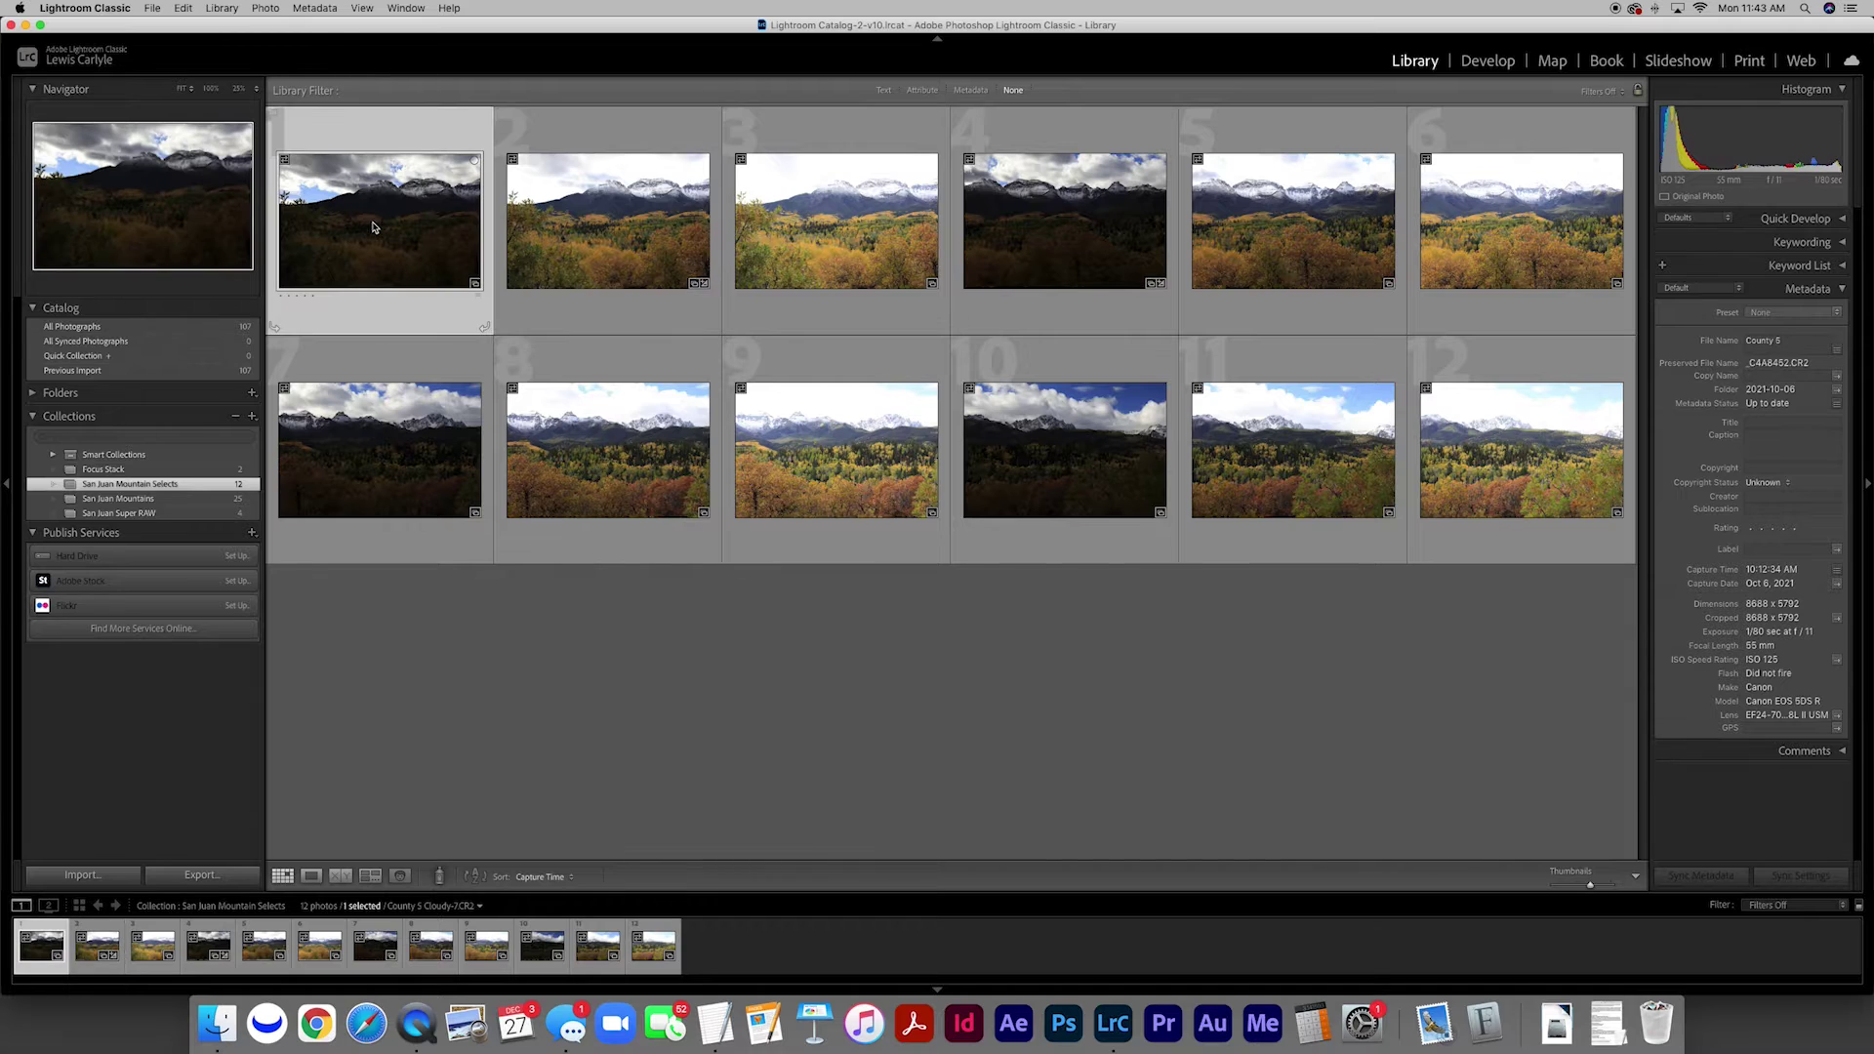
left_click(806, 223, "shift")
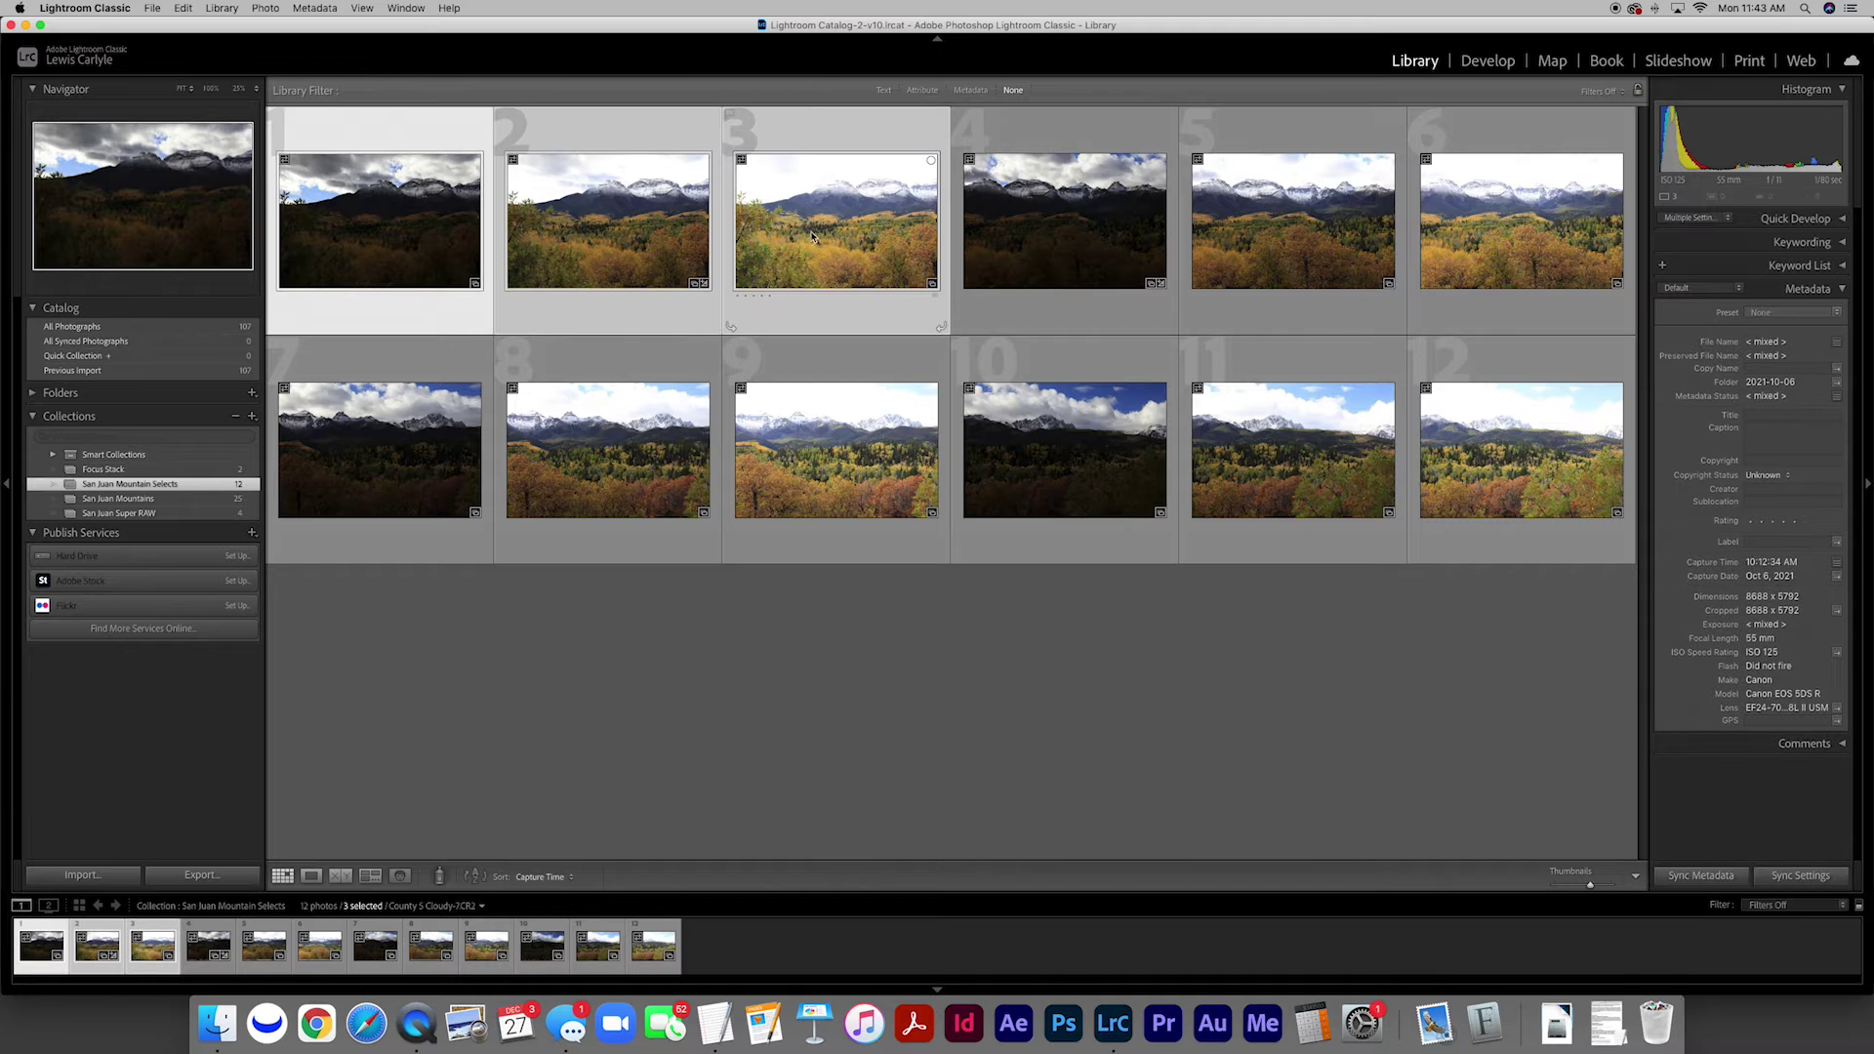
right_click(811, 228)
mouse_move(927, 403)
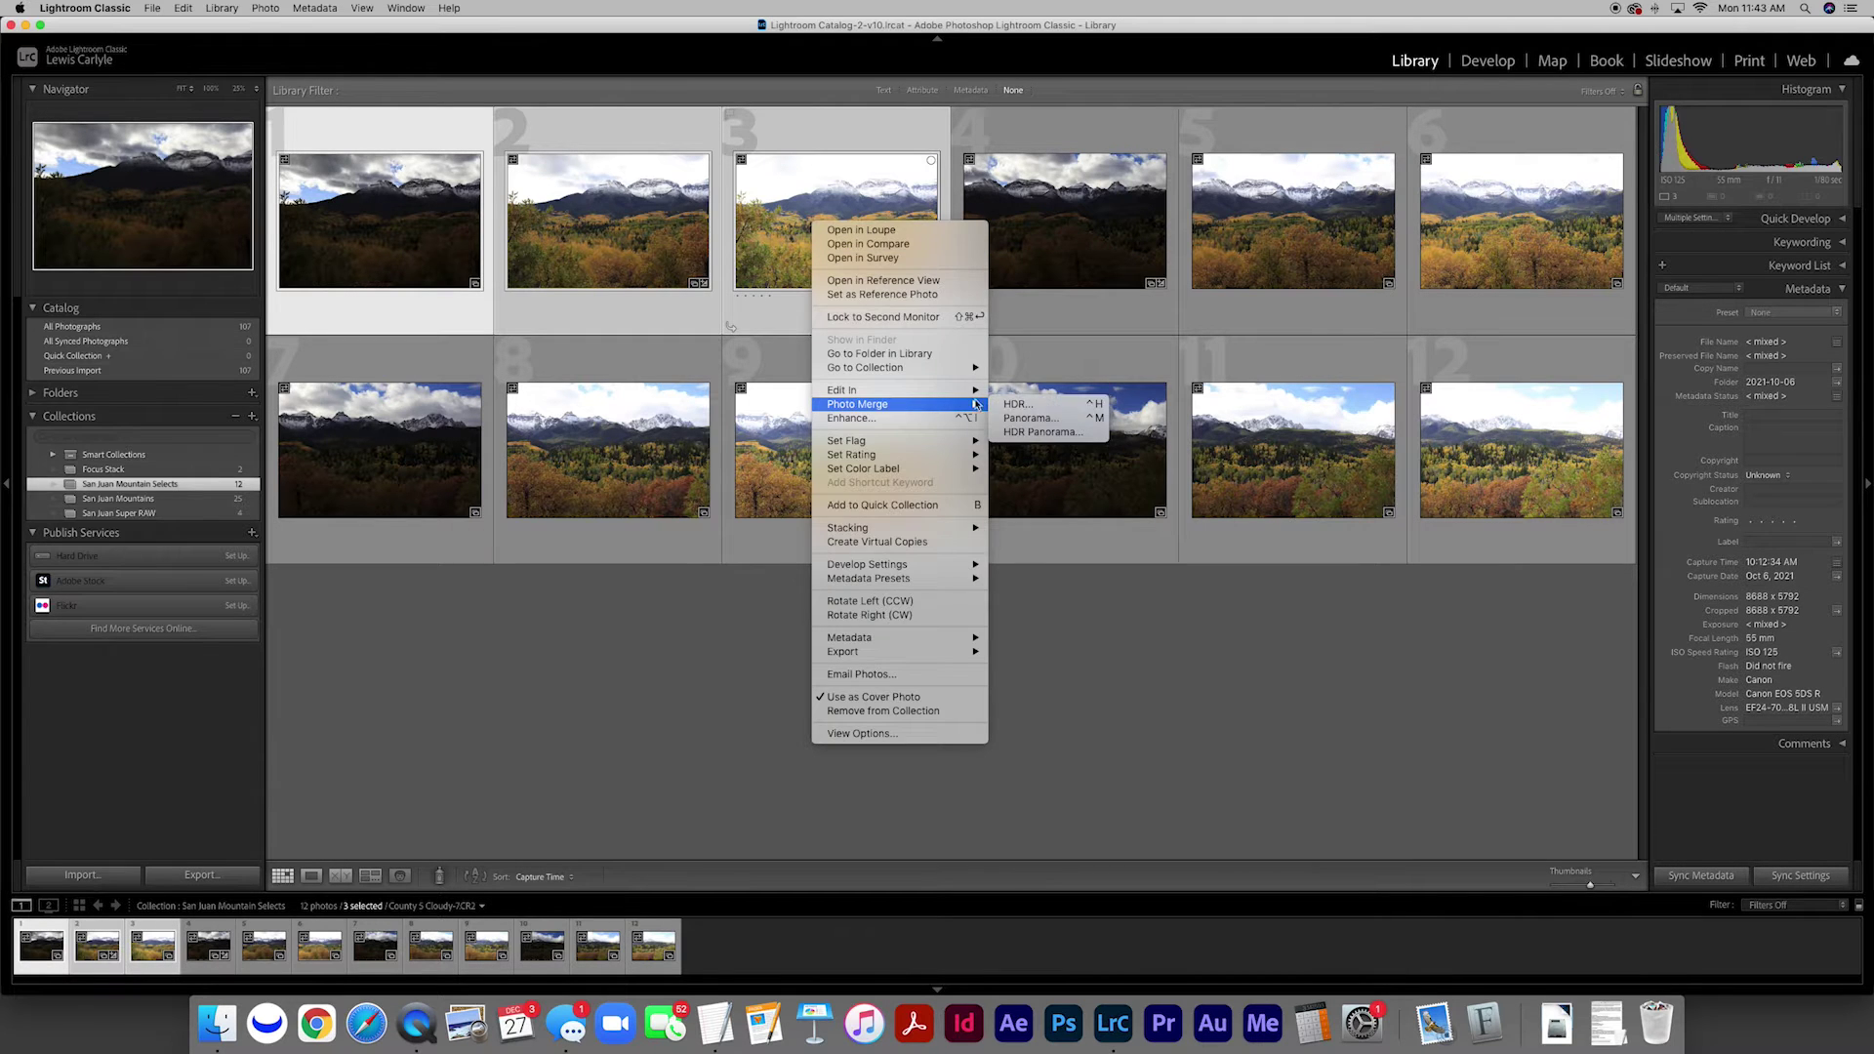
left_click(1012, 404)
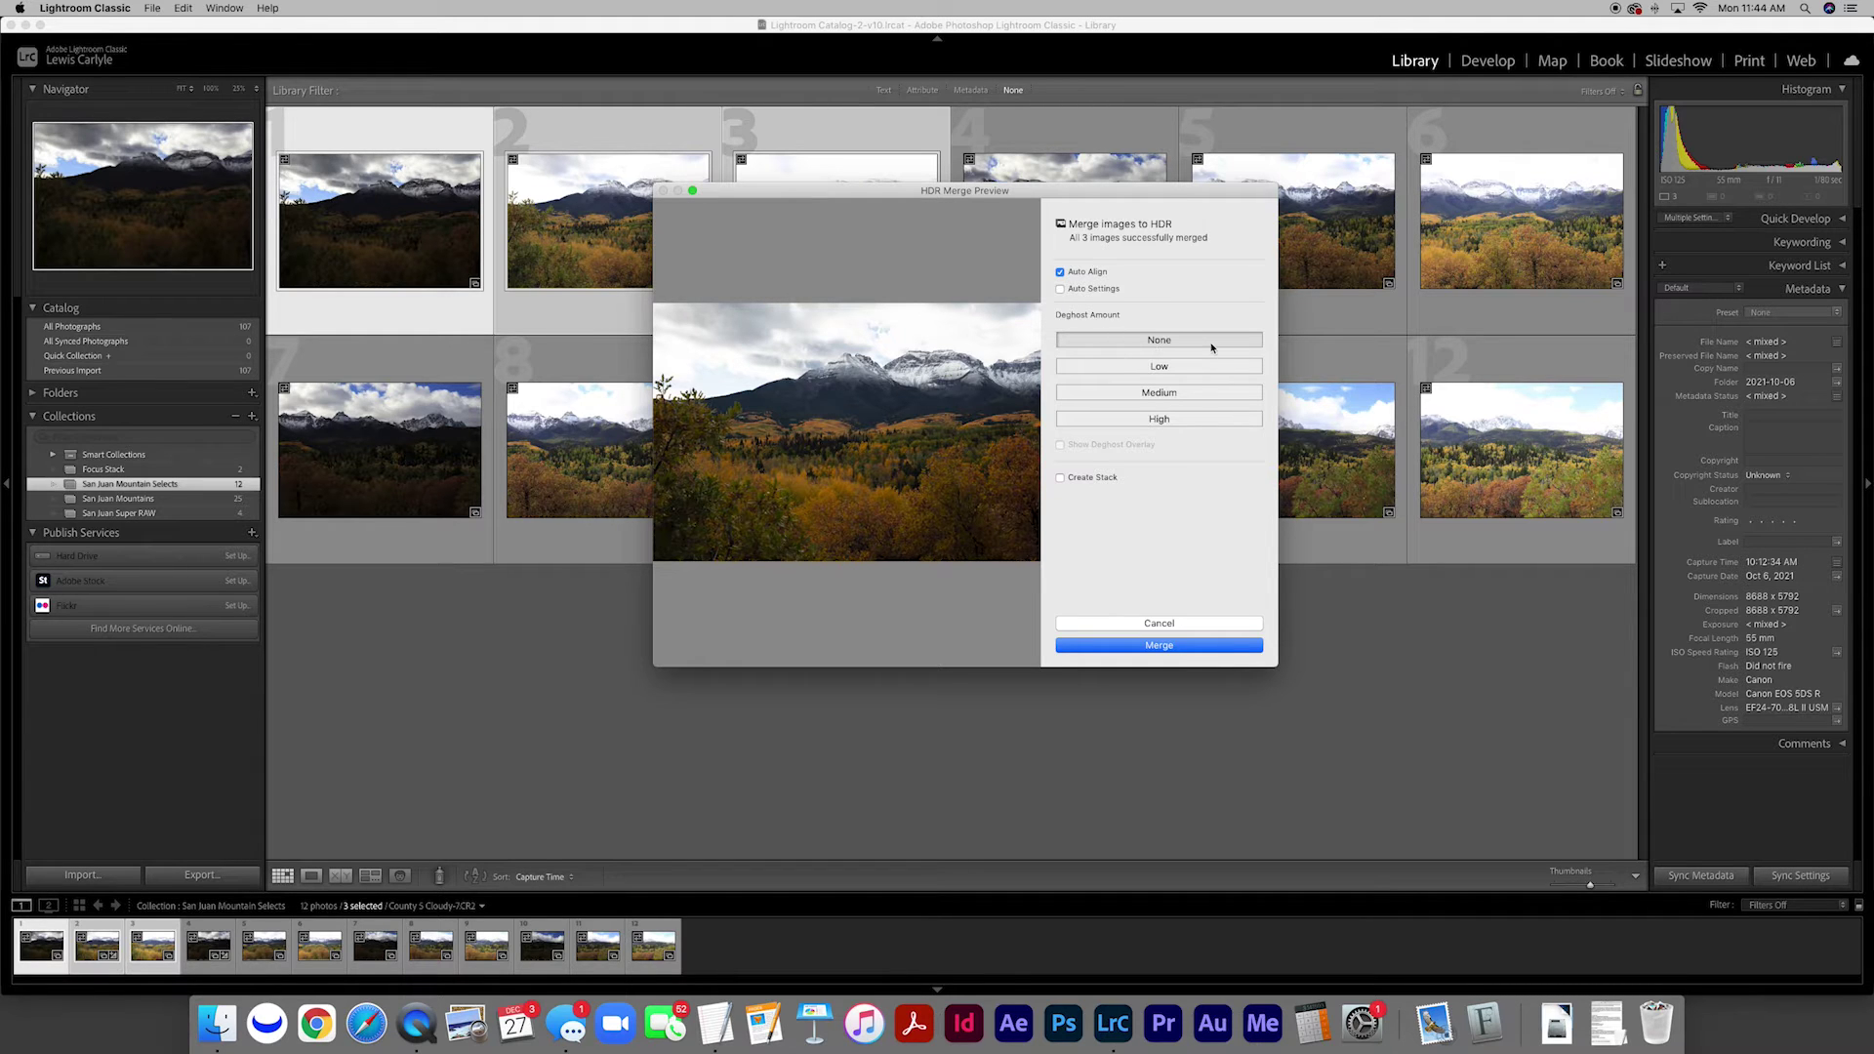
left_click(1167, 642)
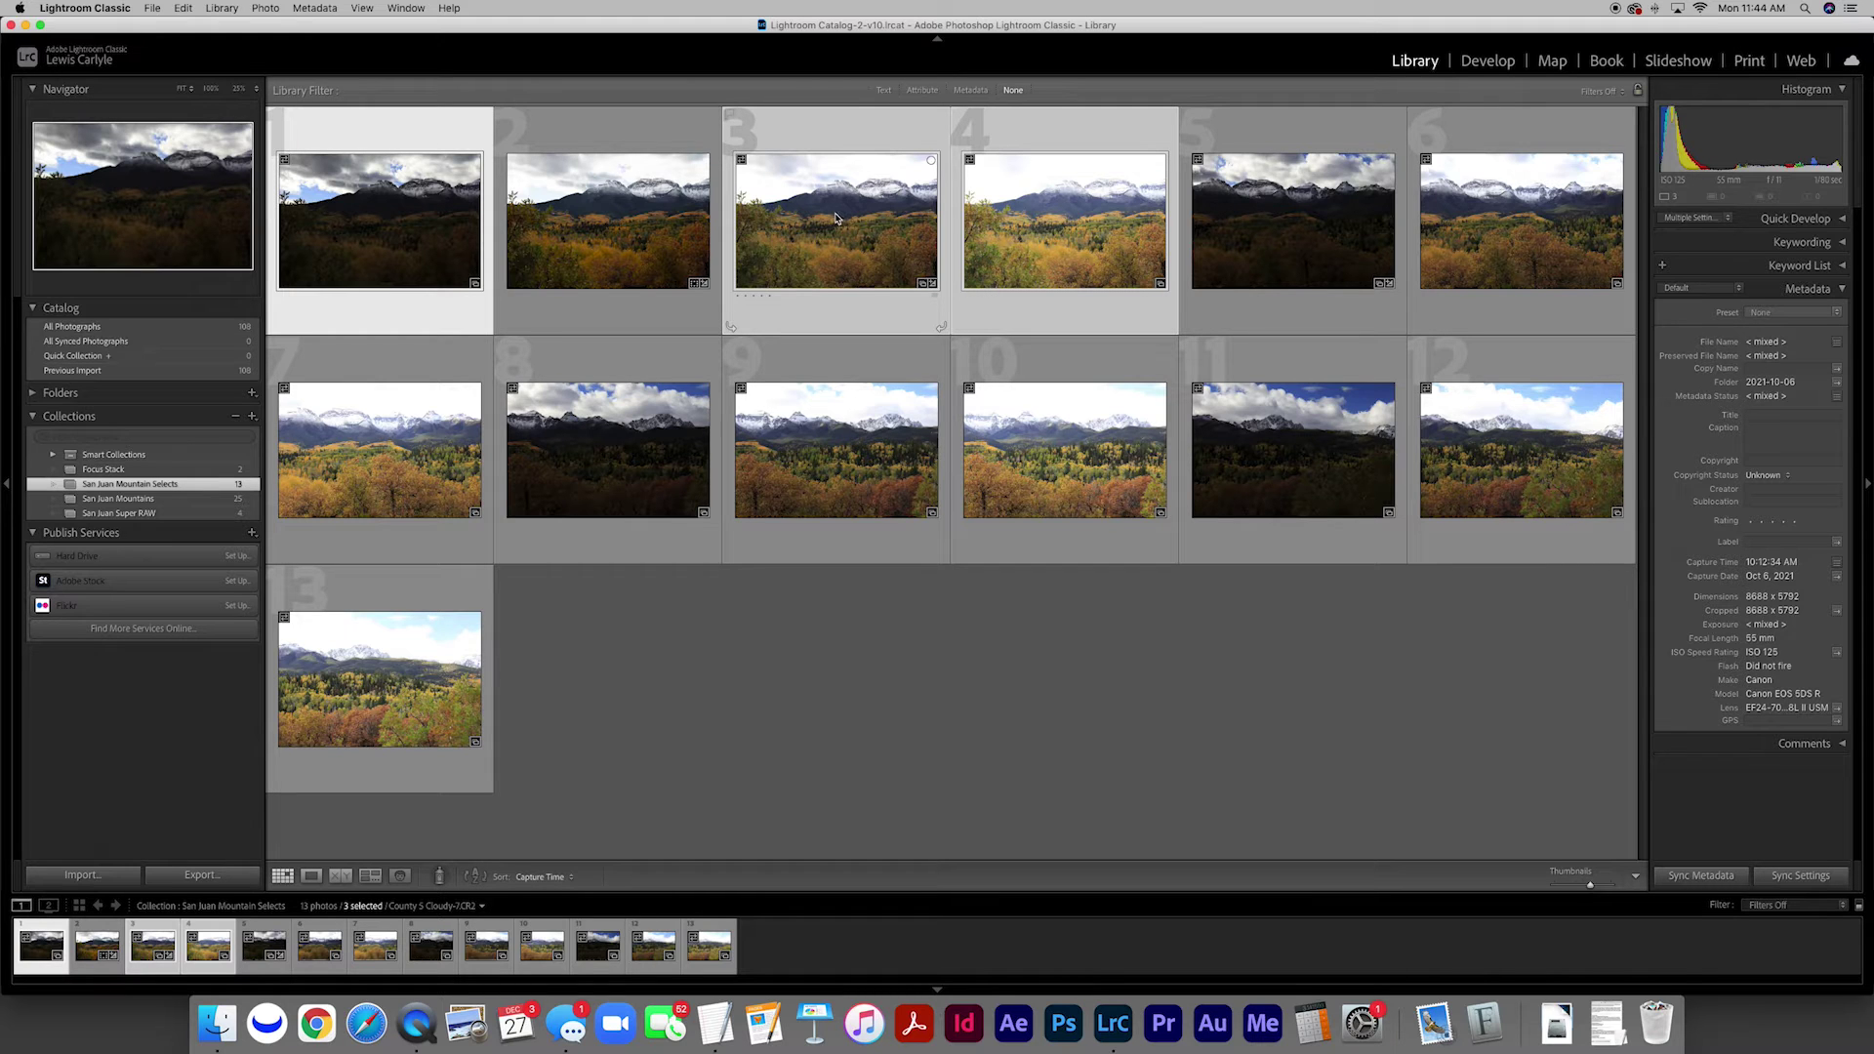
Step: Add the HDR image merged from the first bracket to the Quick Collection and remove it from San Juan Mountain Selects
left_click(601, 230)
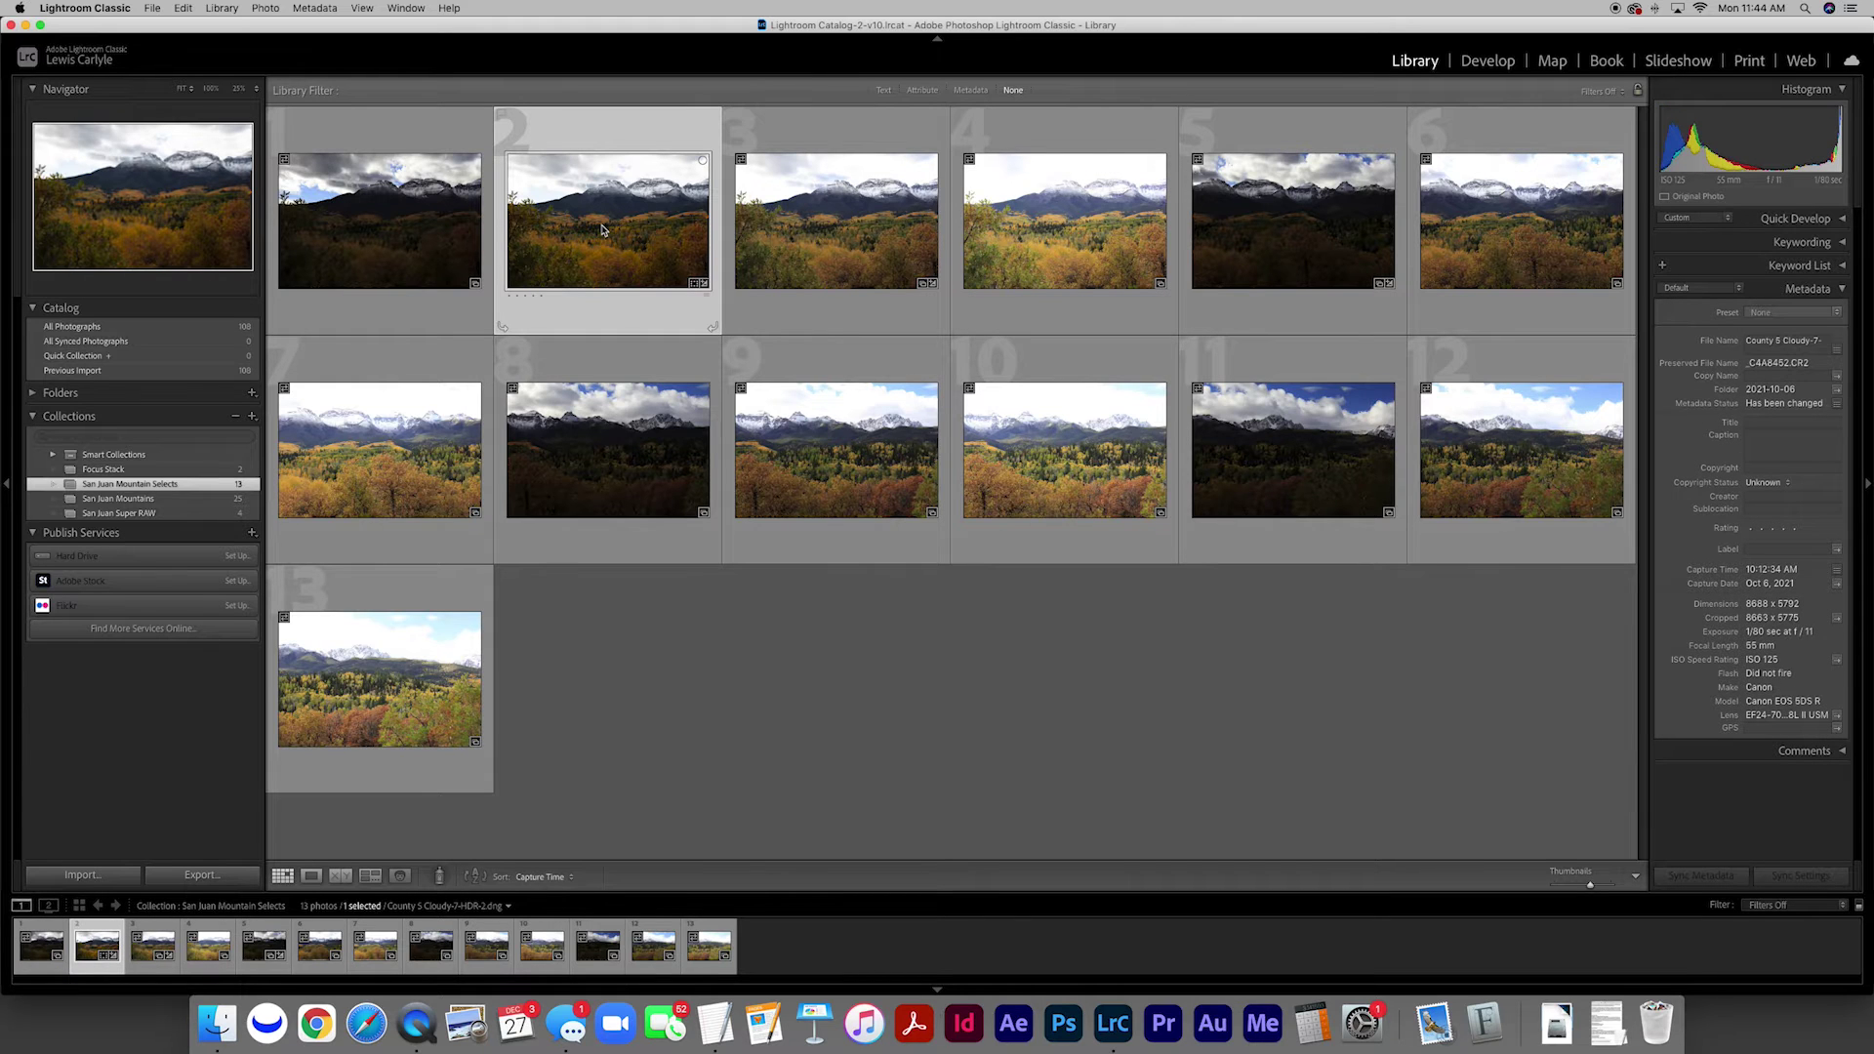
key("b")
key("Delete")
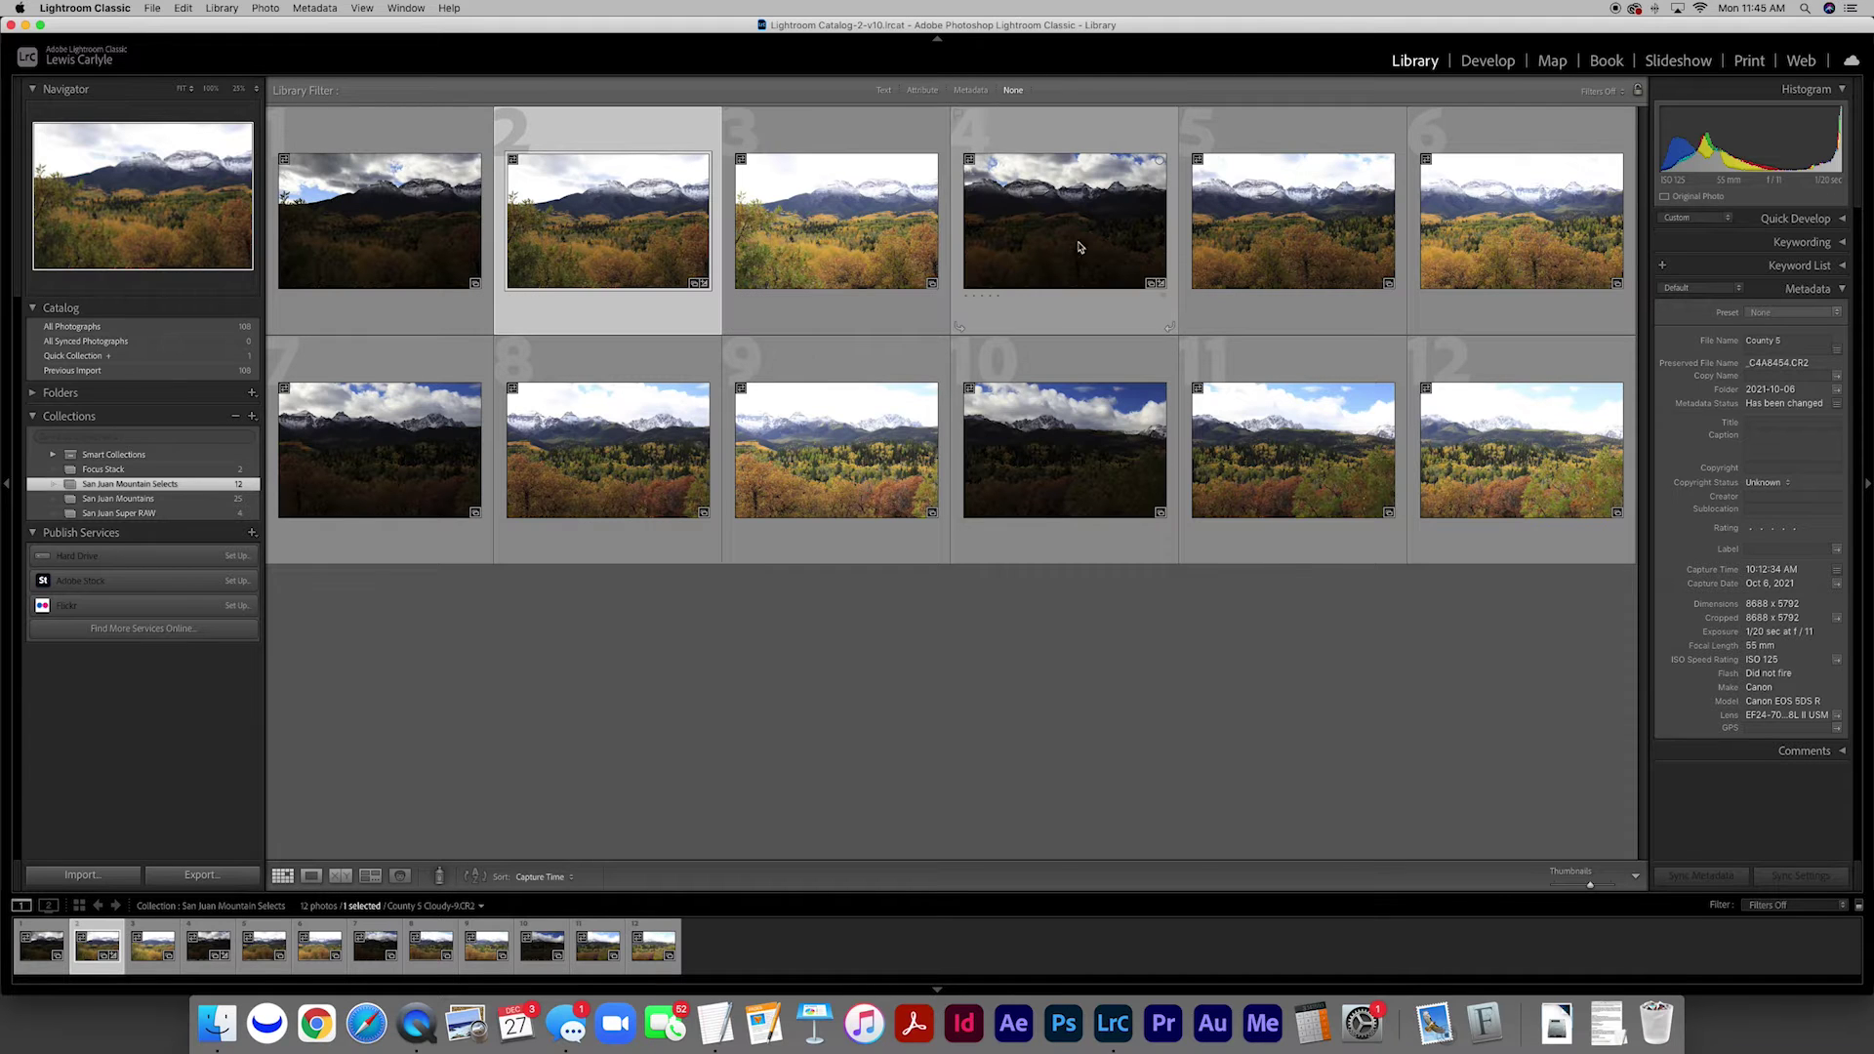
Step: Merge photos 4 to 6 into an HDR image with Auto Align on and Deghost Amount None
left_click(1062, 208)
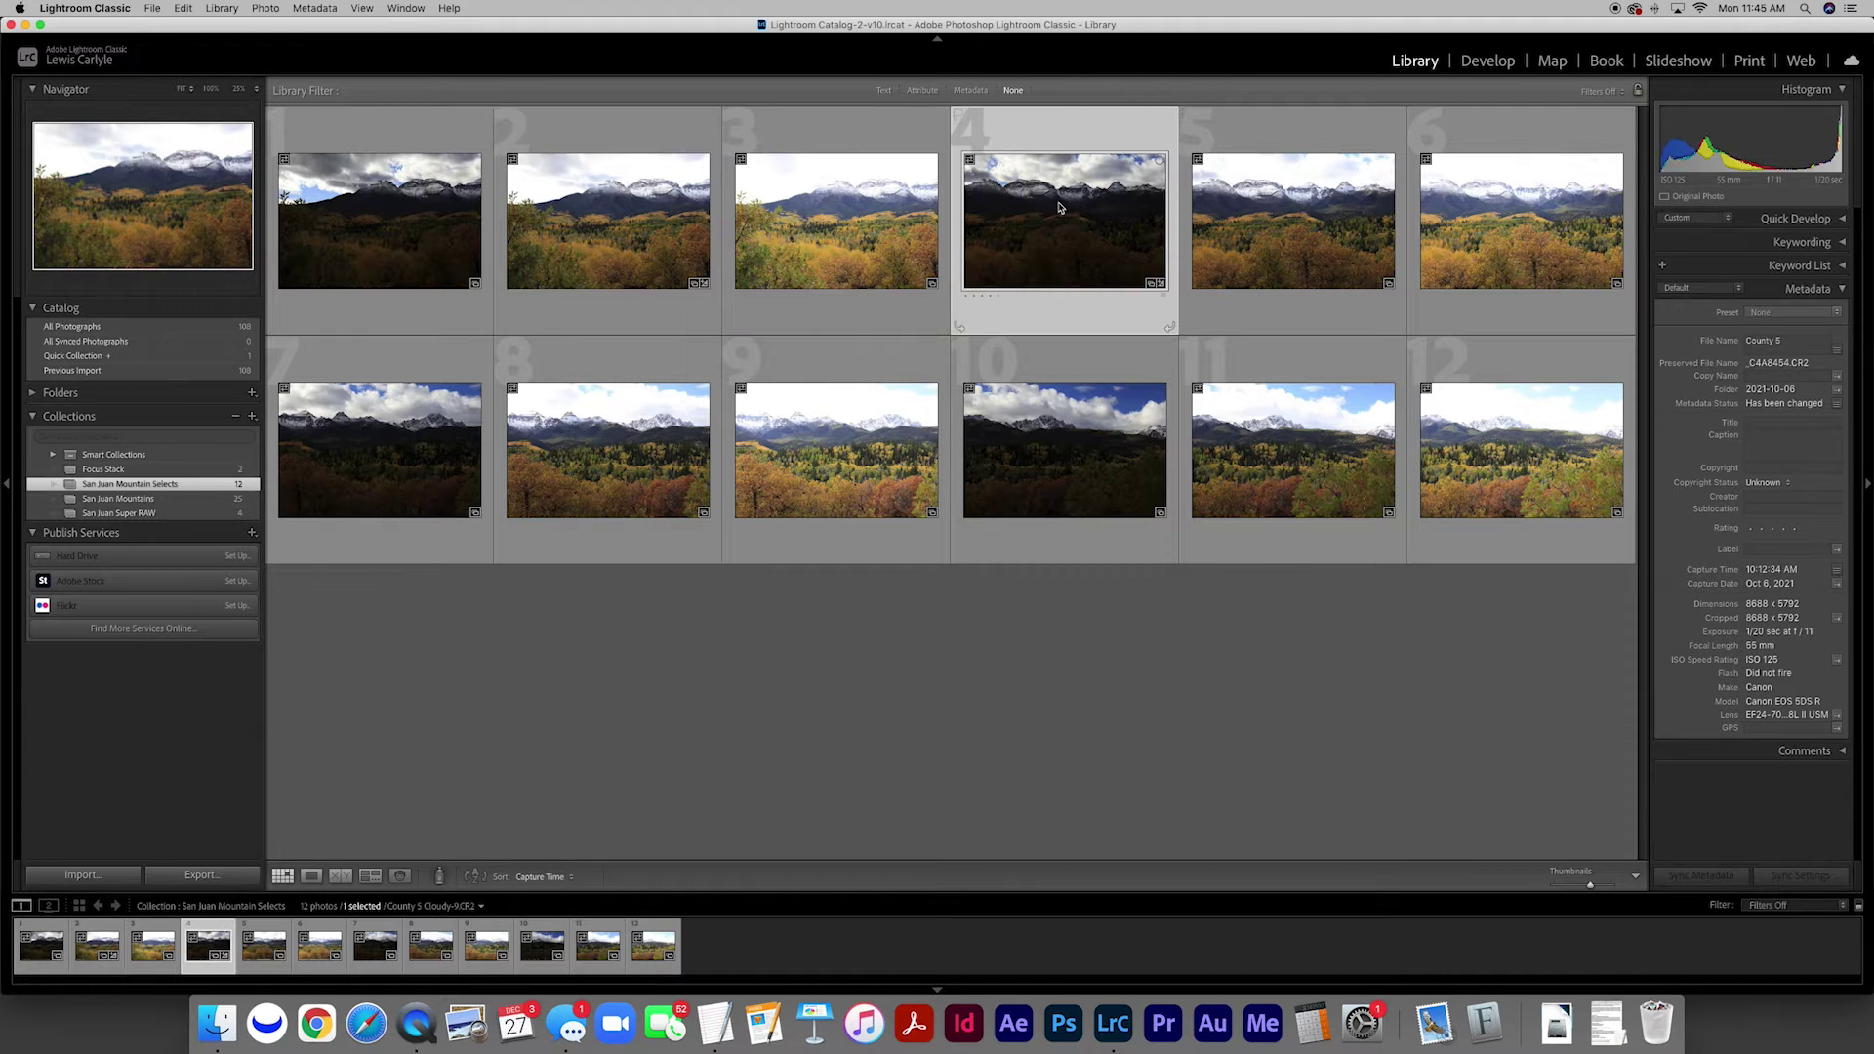
left_click(1495, 219, "shift")
right_click(1498, 225)
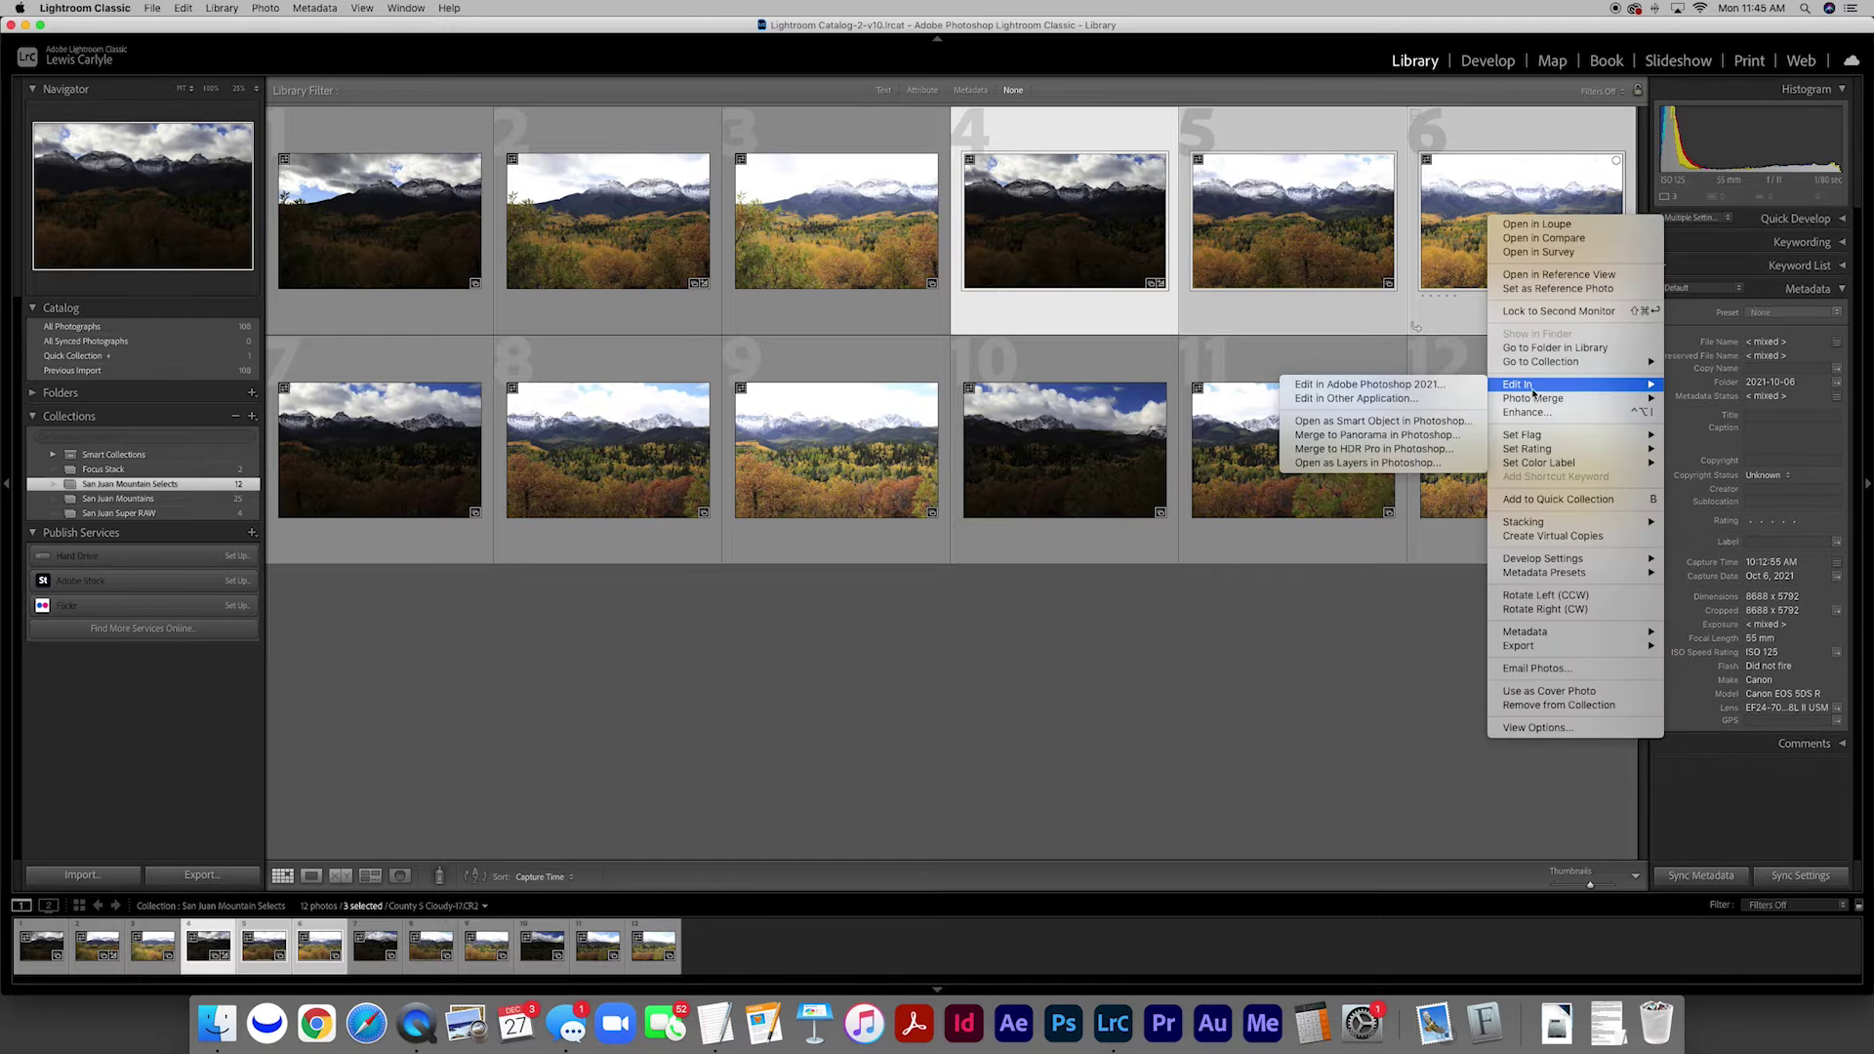
mouse_move(1619, 398)
left_click(1677, 400)
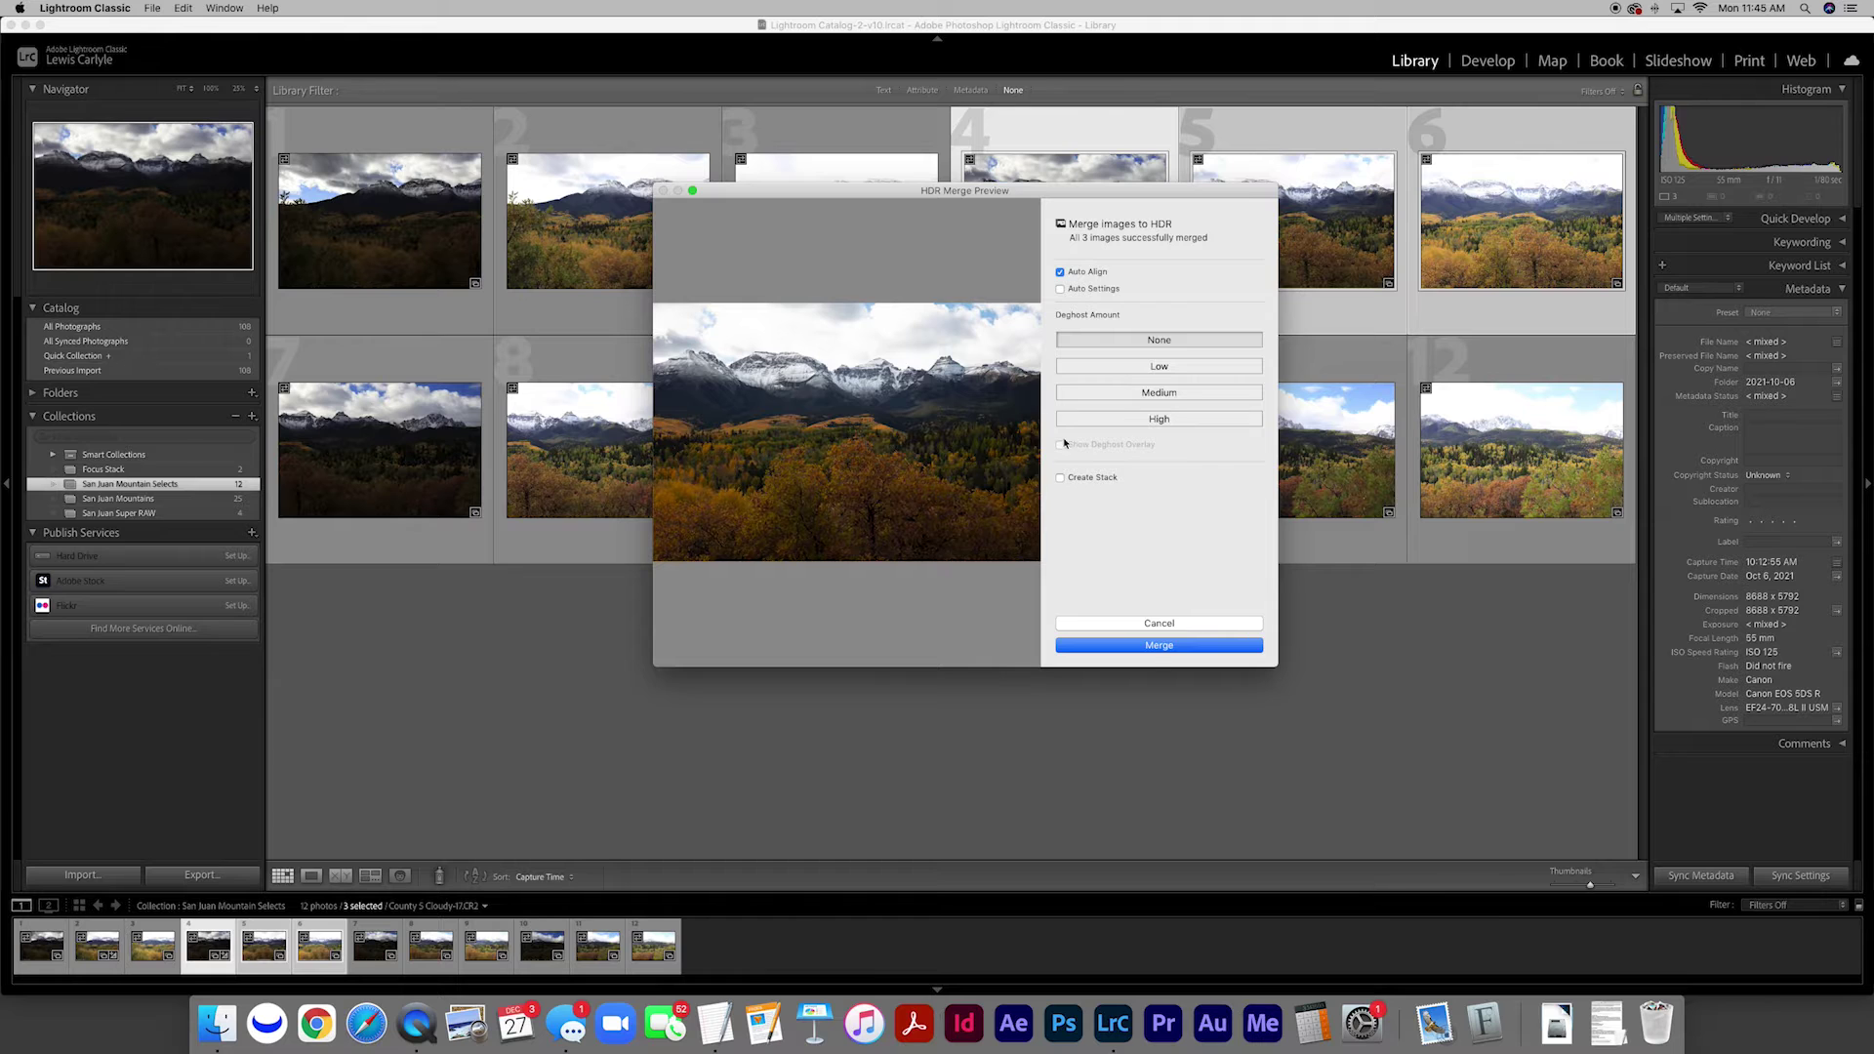
left_click(1157, 645)
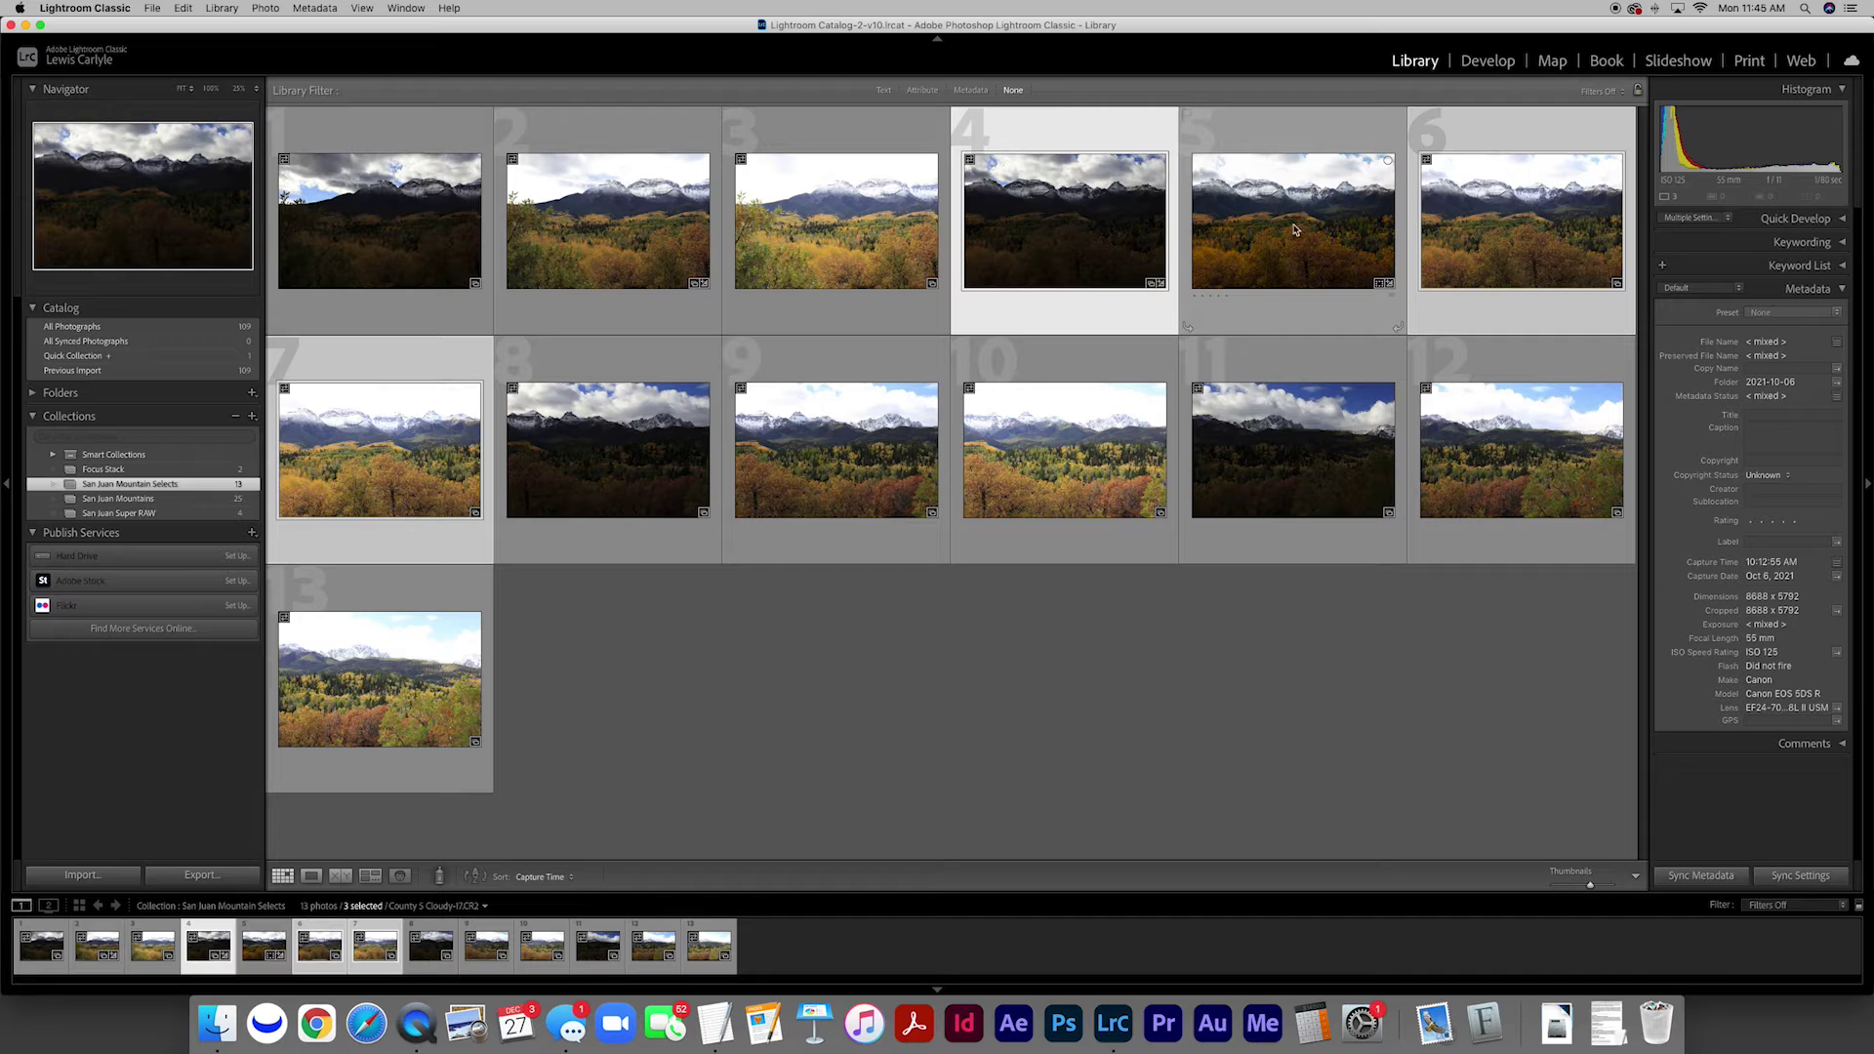
Step: Add the HDR image merged from the second bracket to the Quick Collection and remove it from San Juan Mountain Selects
left_click(1296, 228)
key("b")
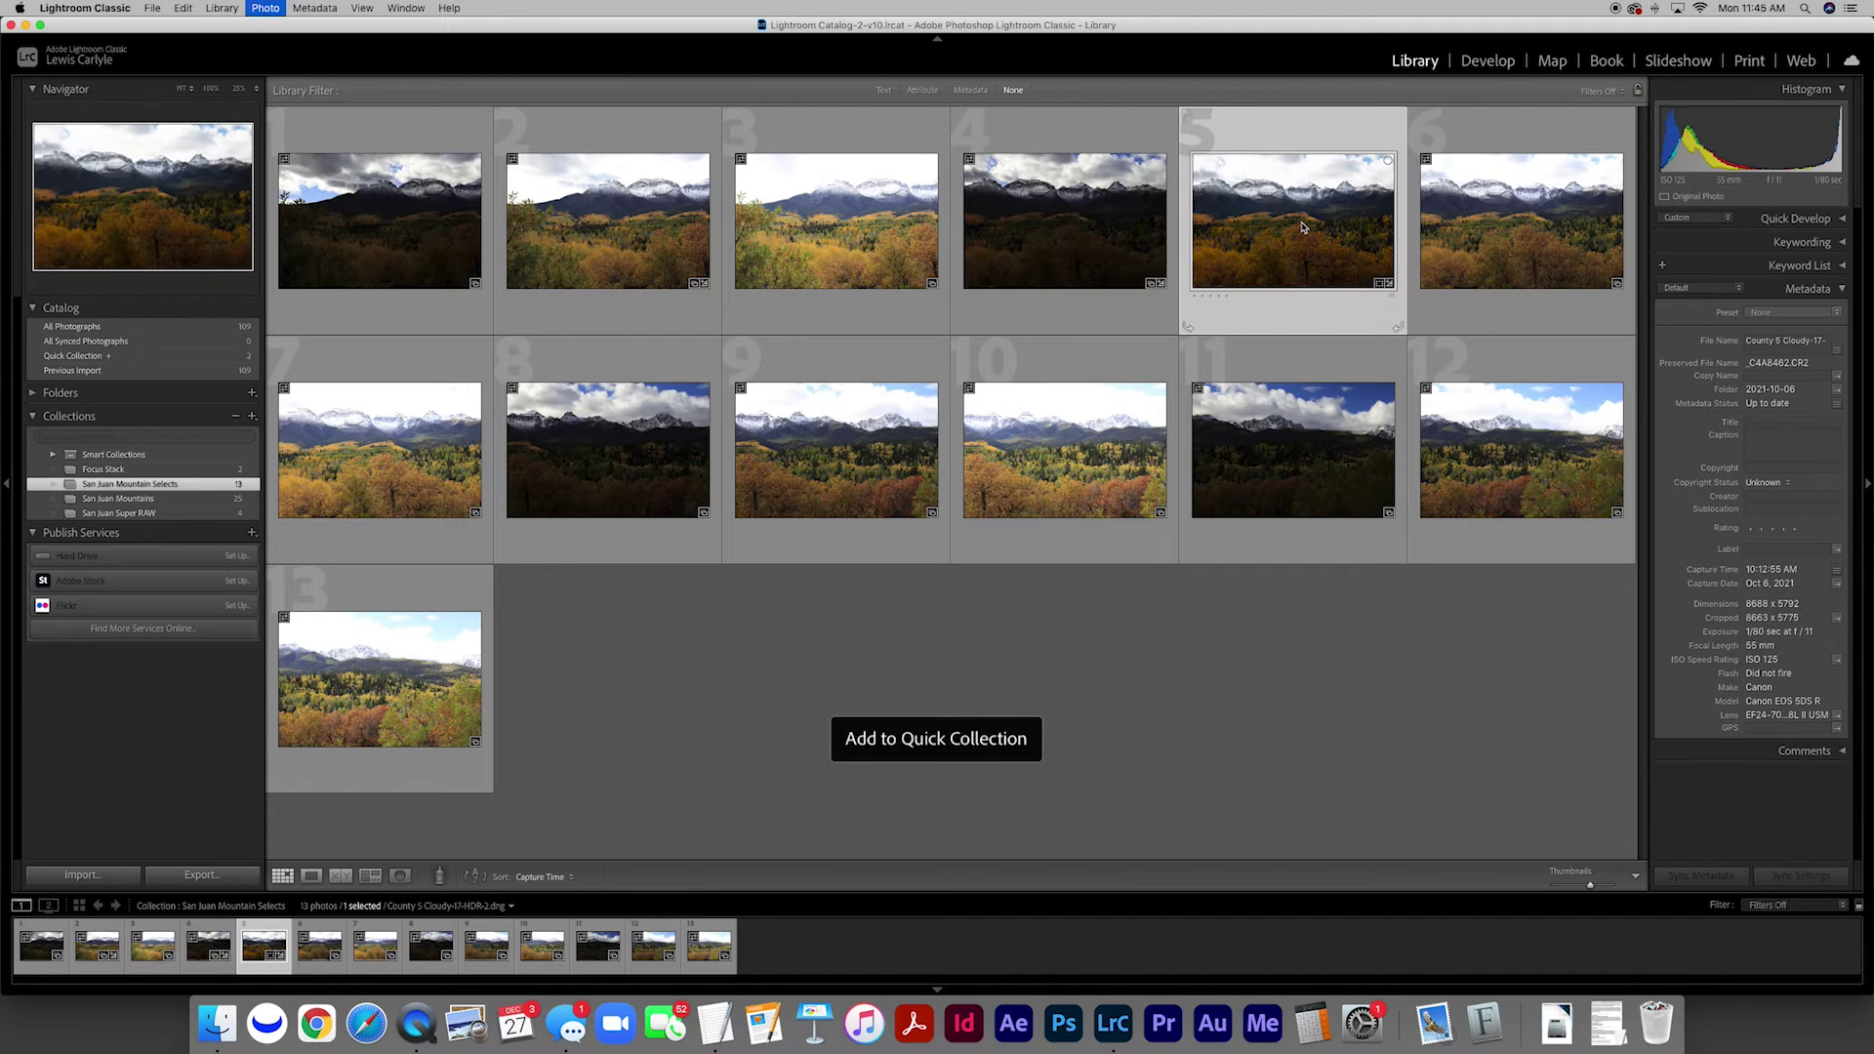
key("Delete")
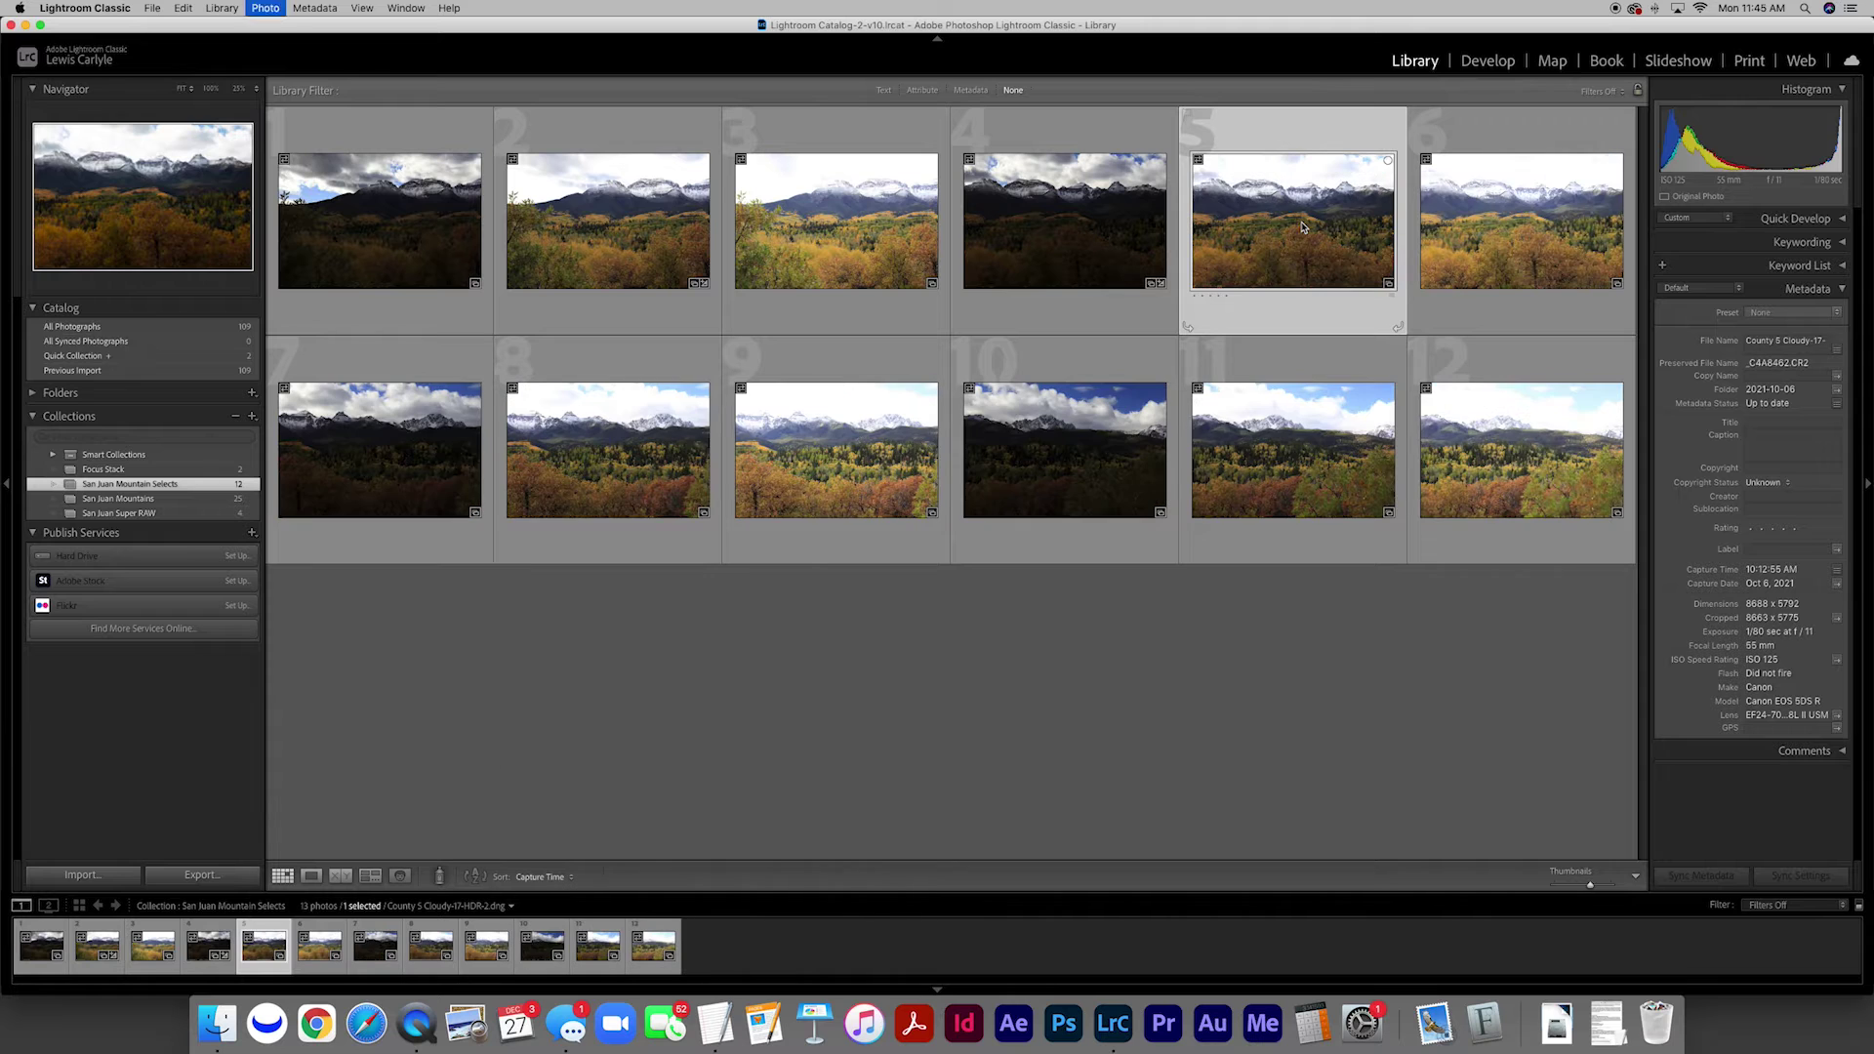
Step: Merge photos 7 to 9 into an HDR image with Auto Align on and Deghost Amount None
left_click(390, 435)
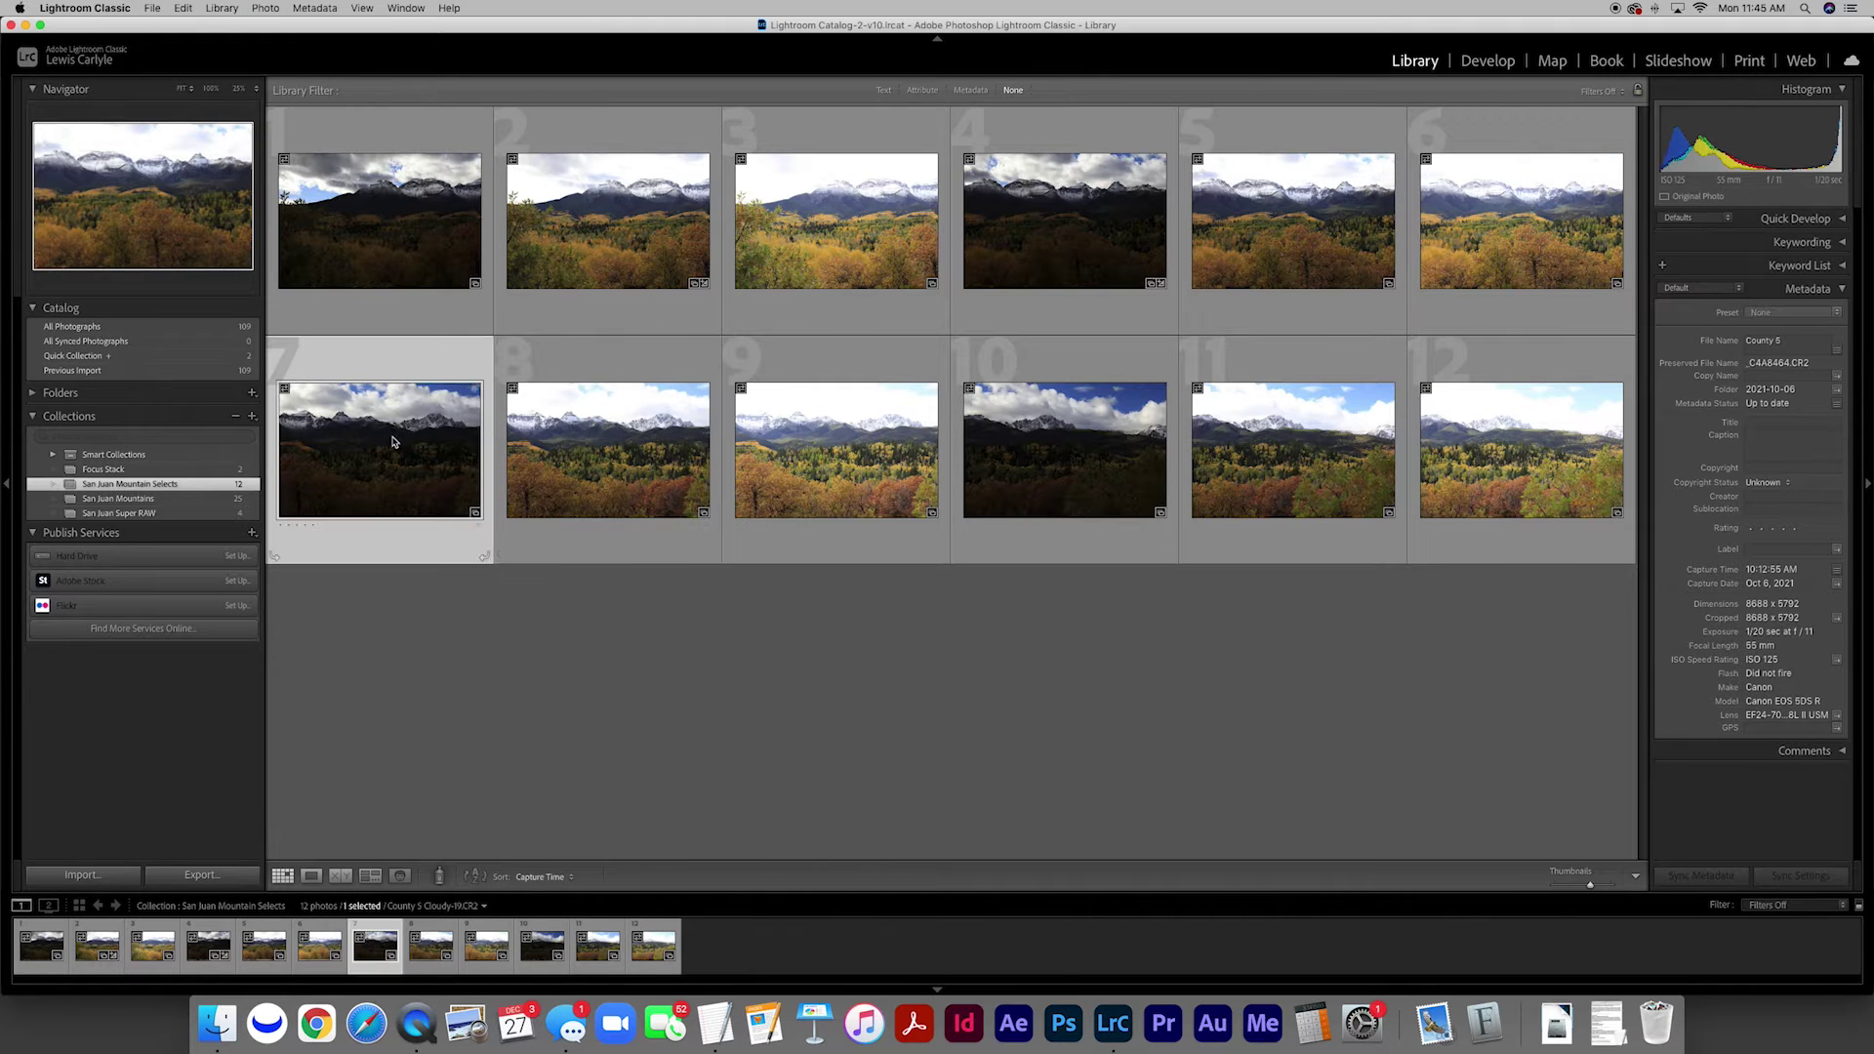
left_click(820, 446, "shift")
right_click(819, 447)
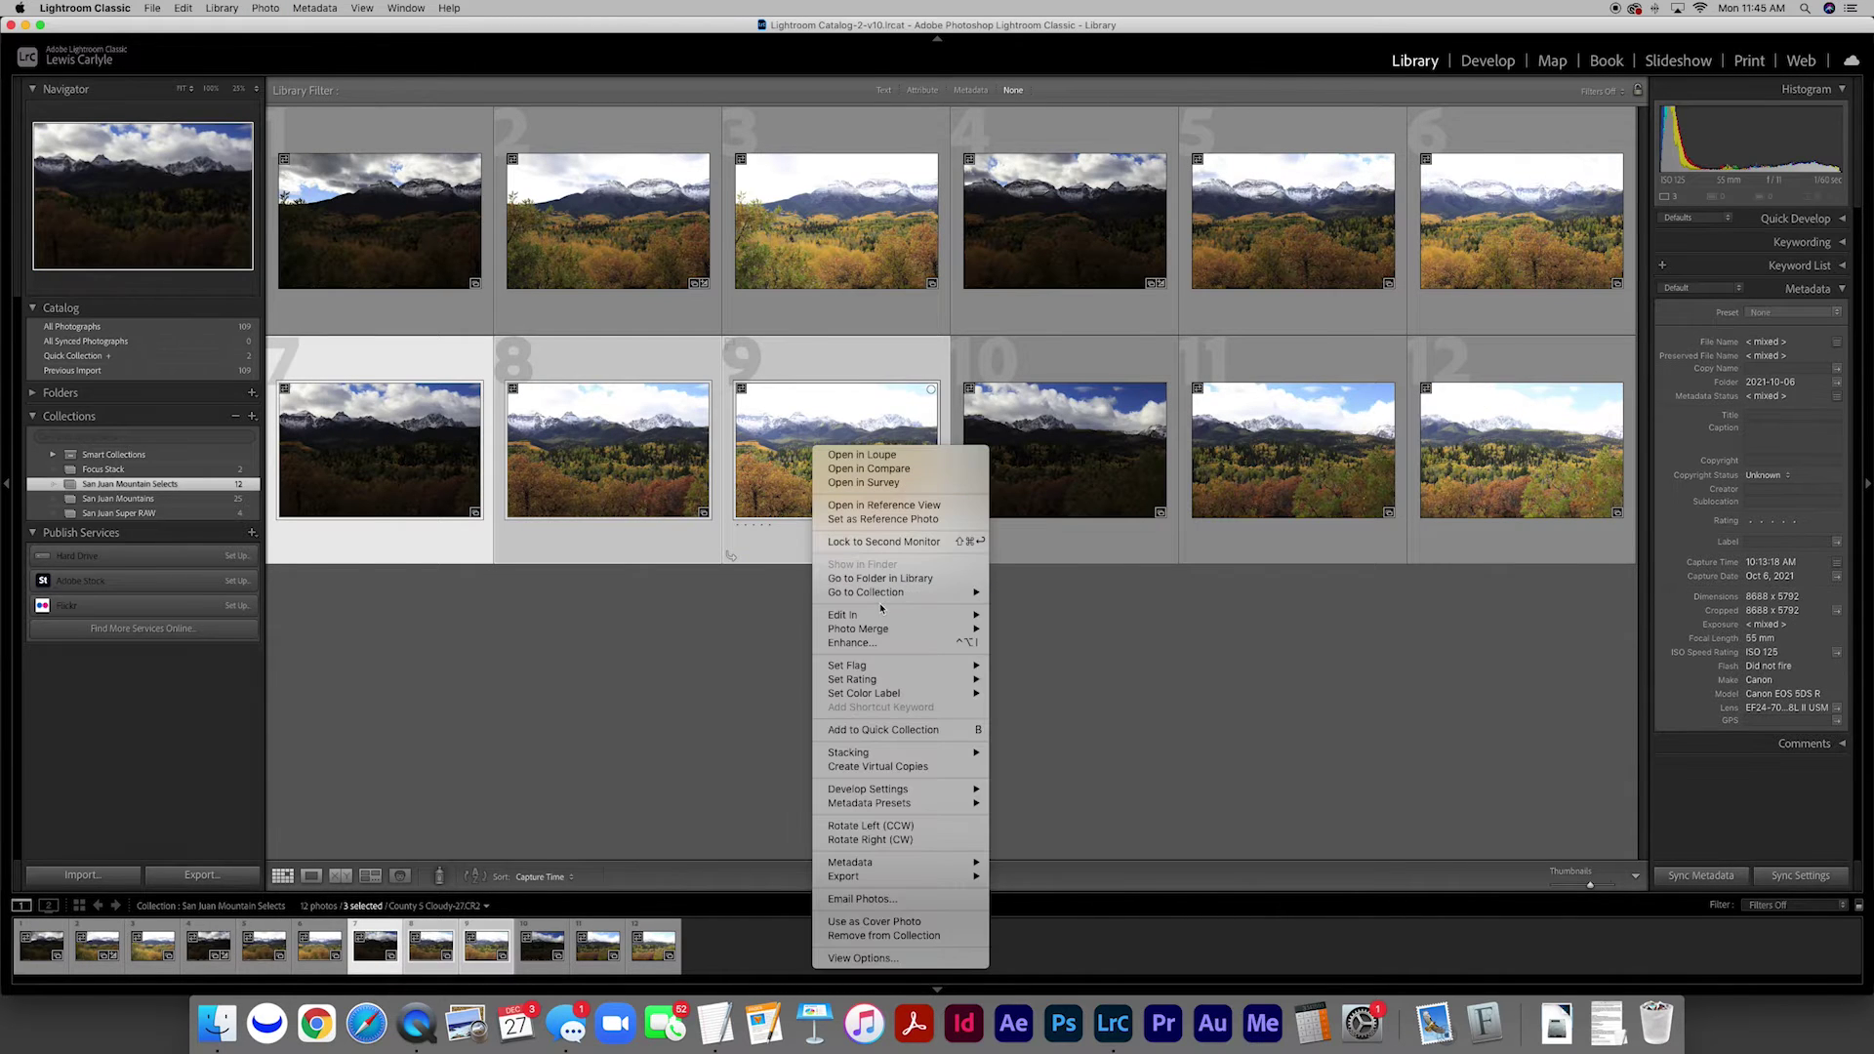
mouse_move(894, 632)
left_click(1021, 633)
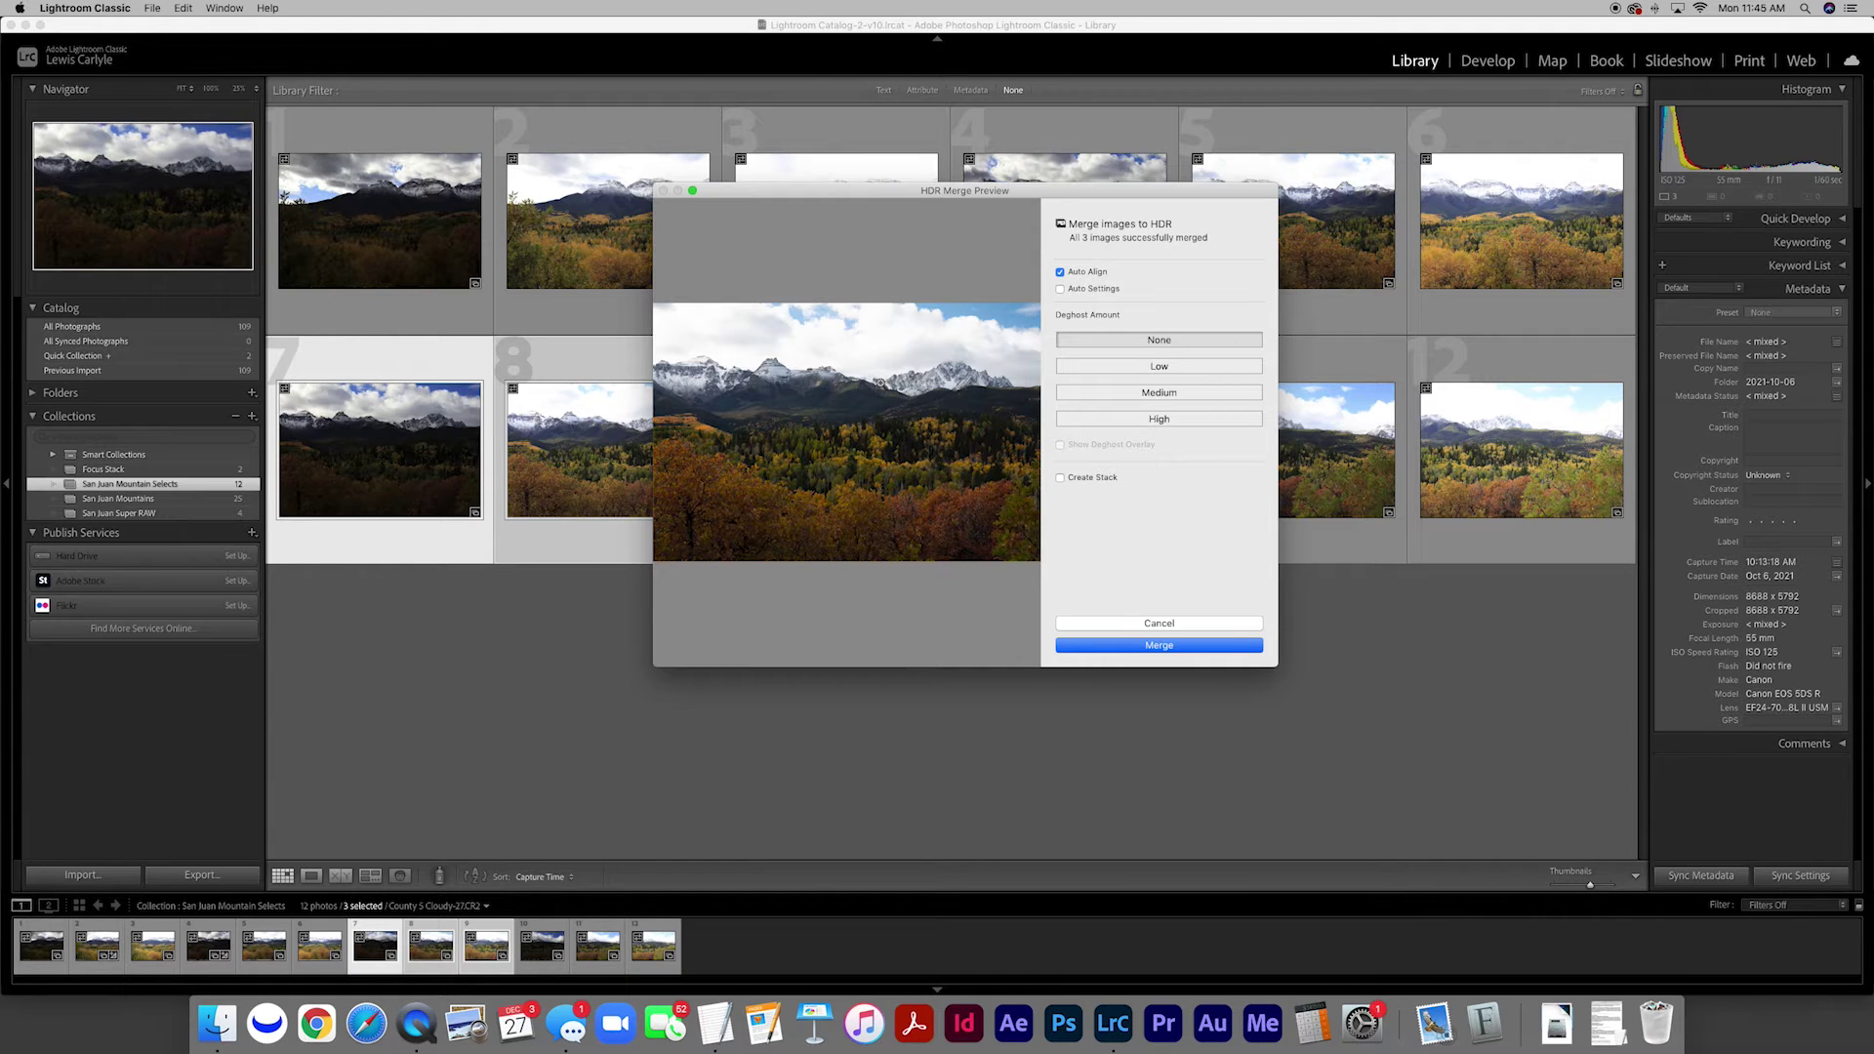
left_click(1158, 646)
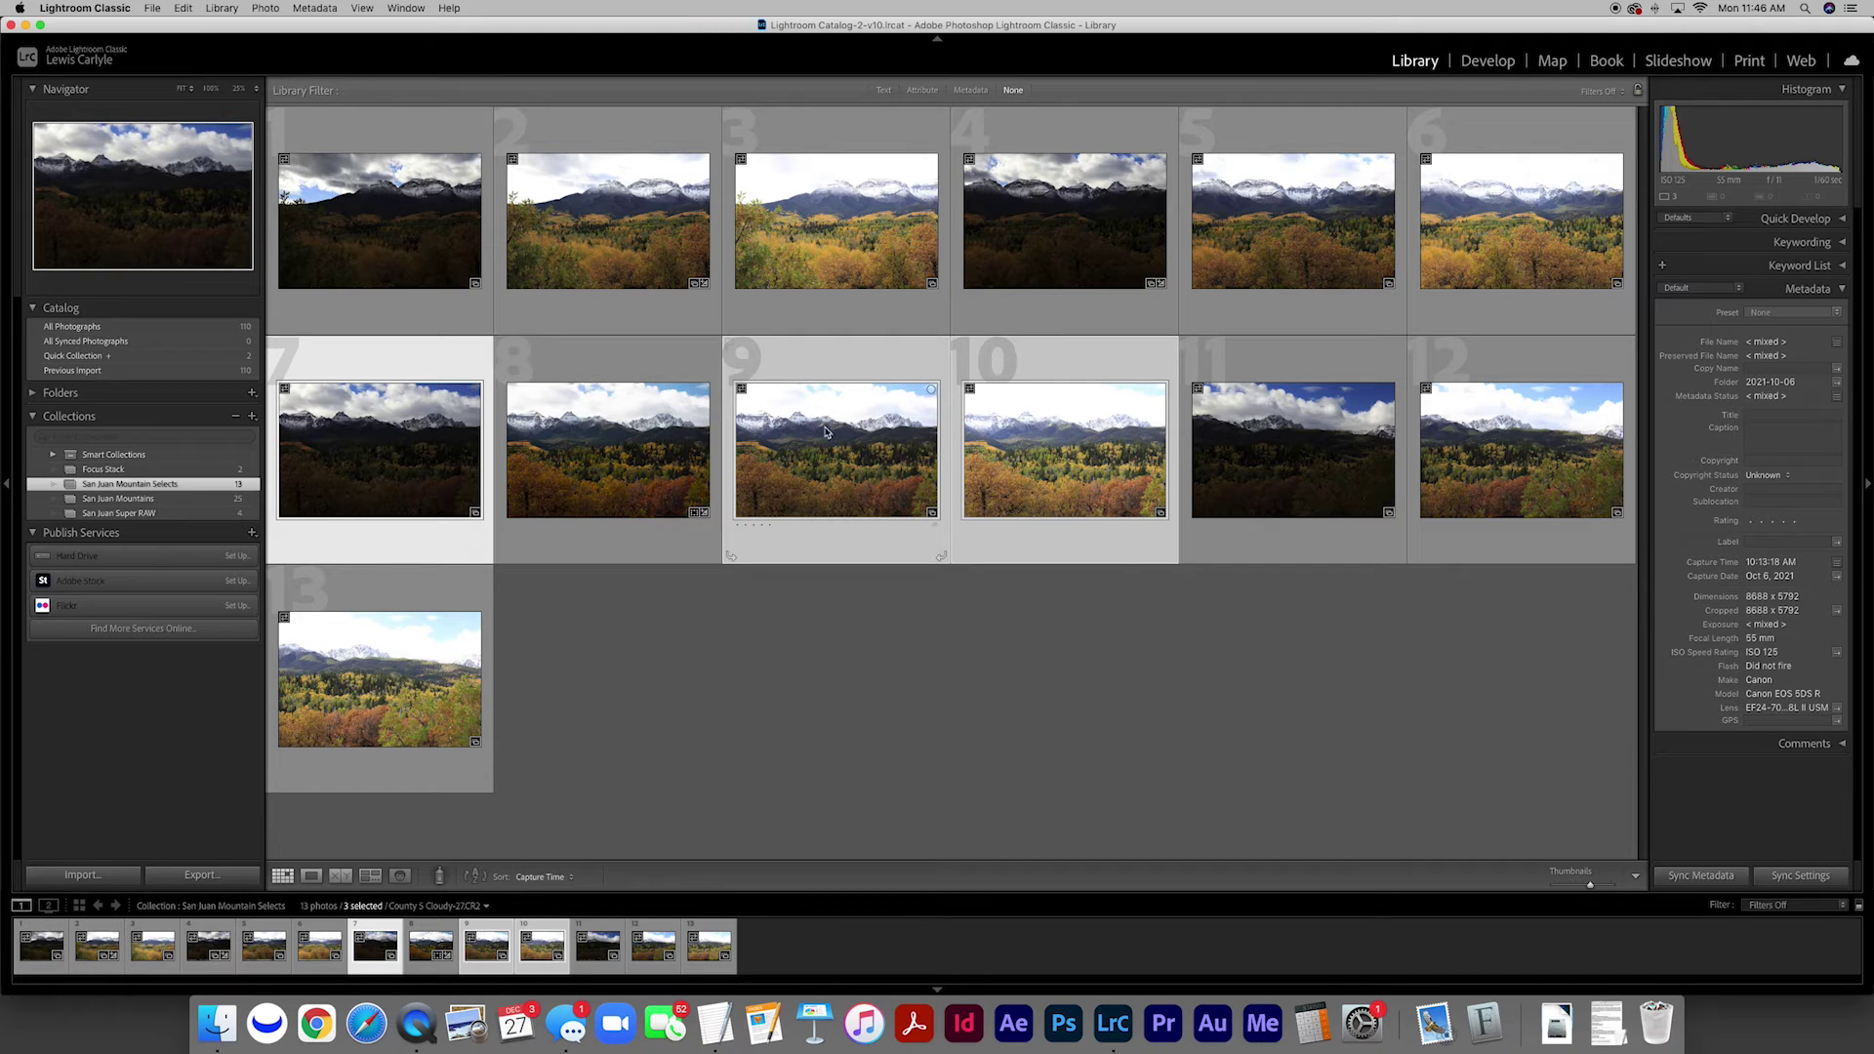
Step: Add the HDR image merged from the third bracket to the Quick Collection and remove it from San Juan Mountain Selects
left_click(619, 451)
key("b")
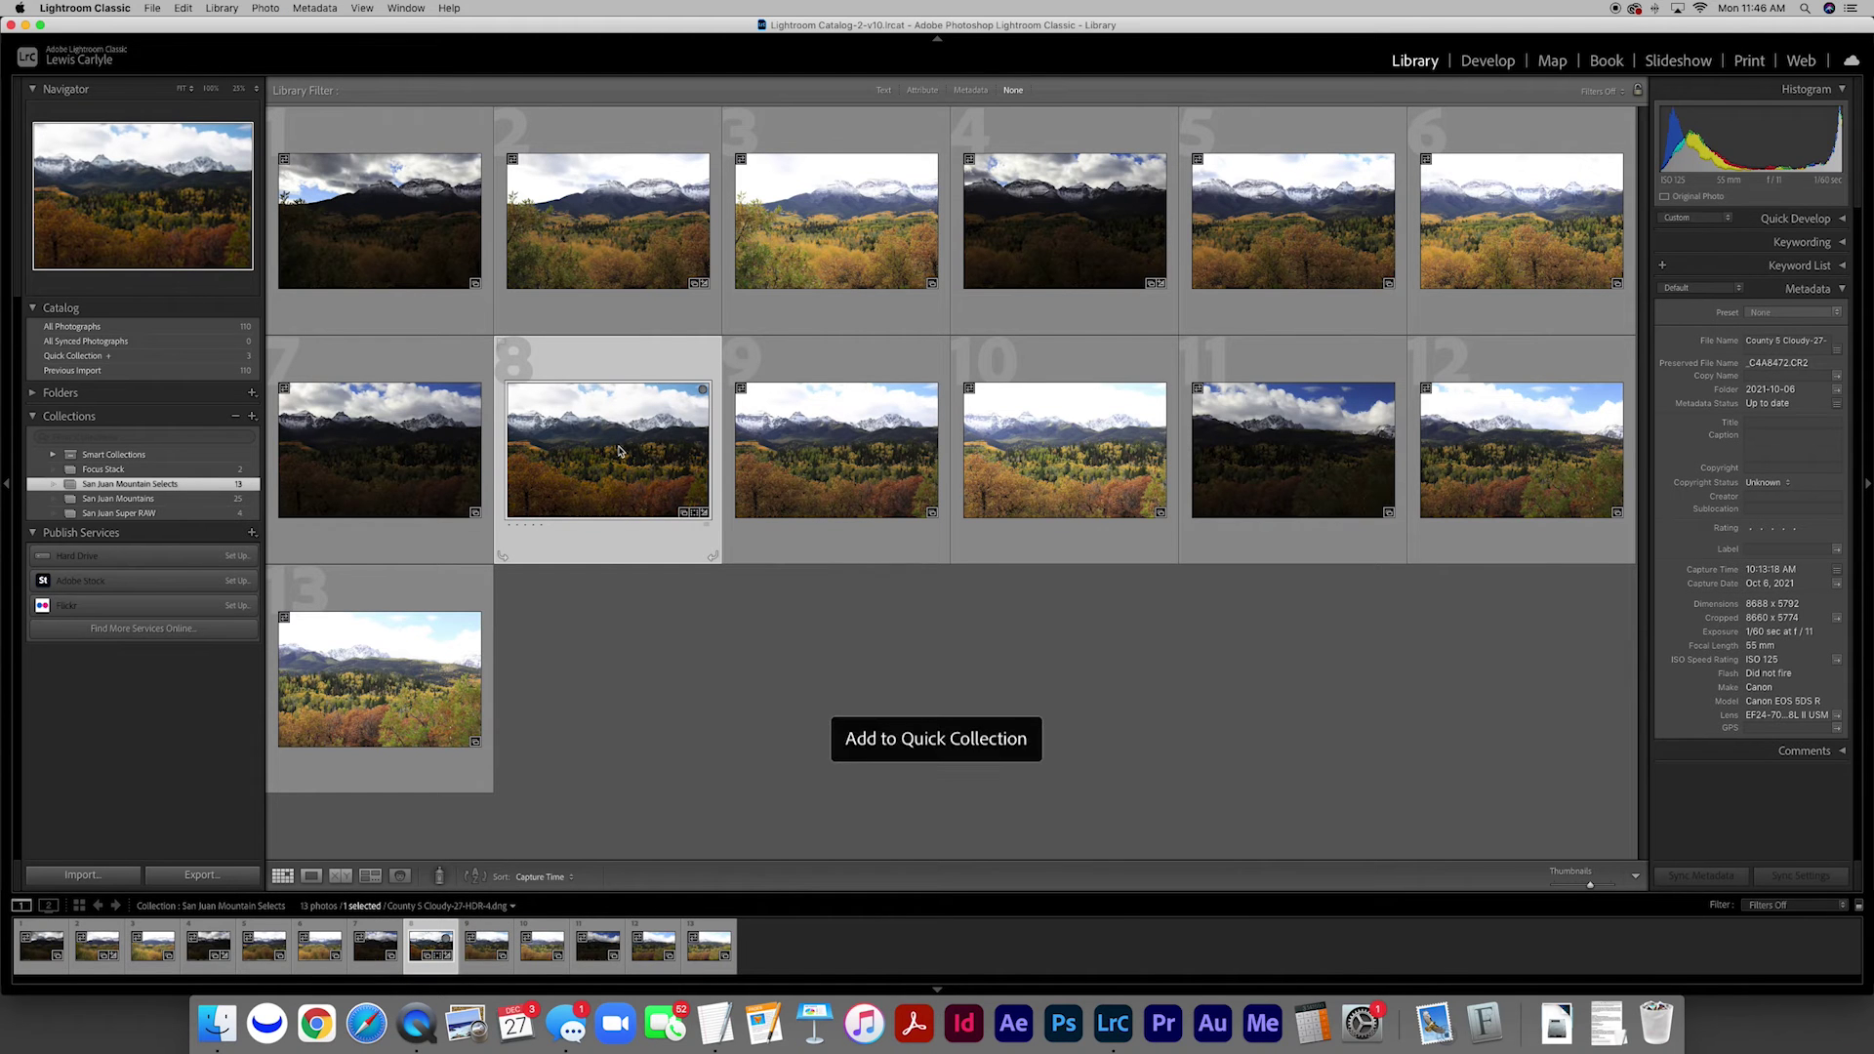
key("Delete")
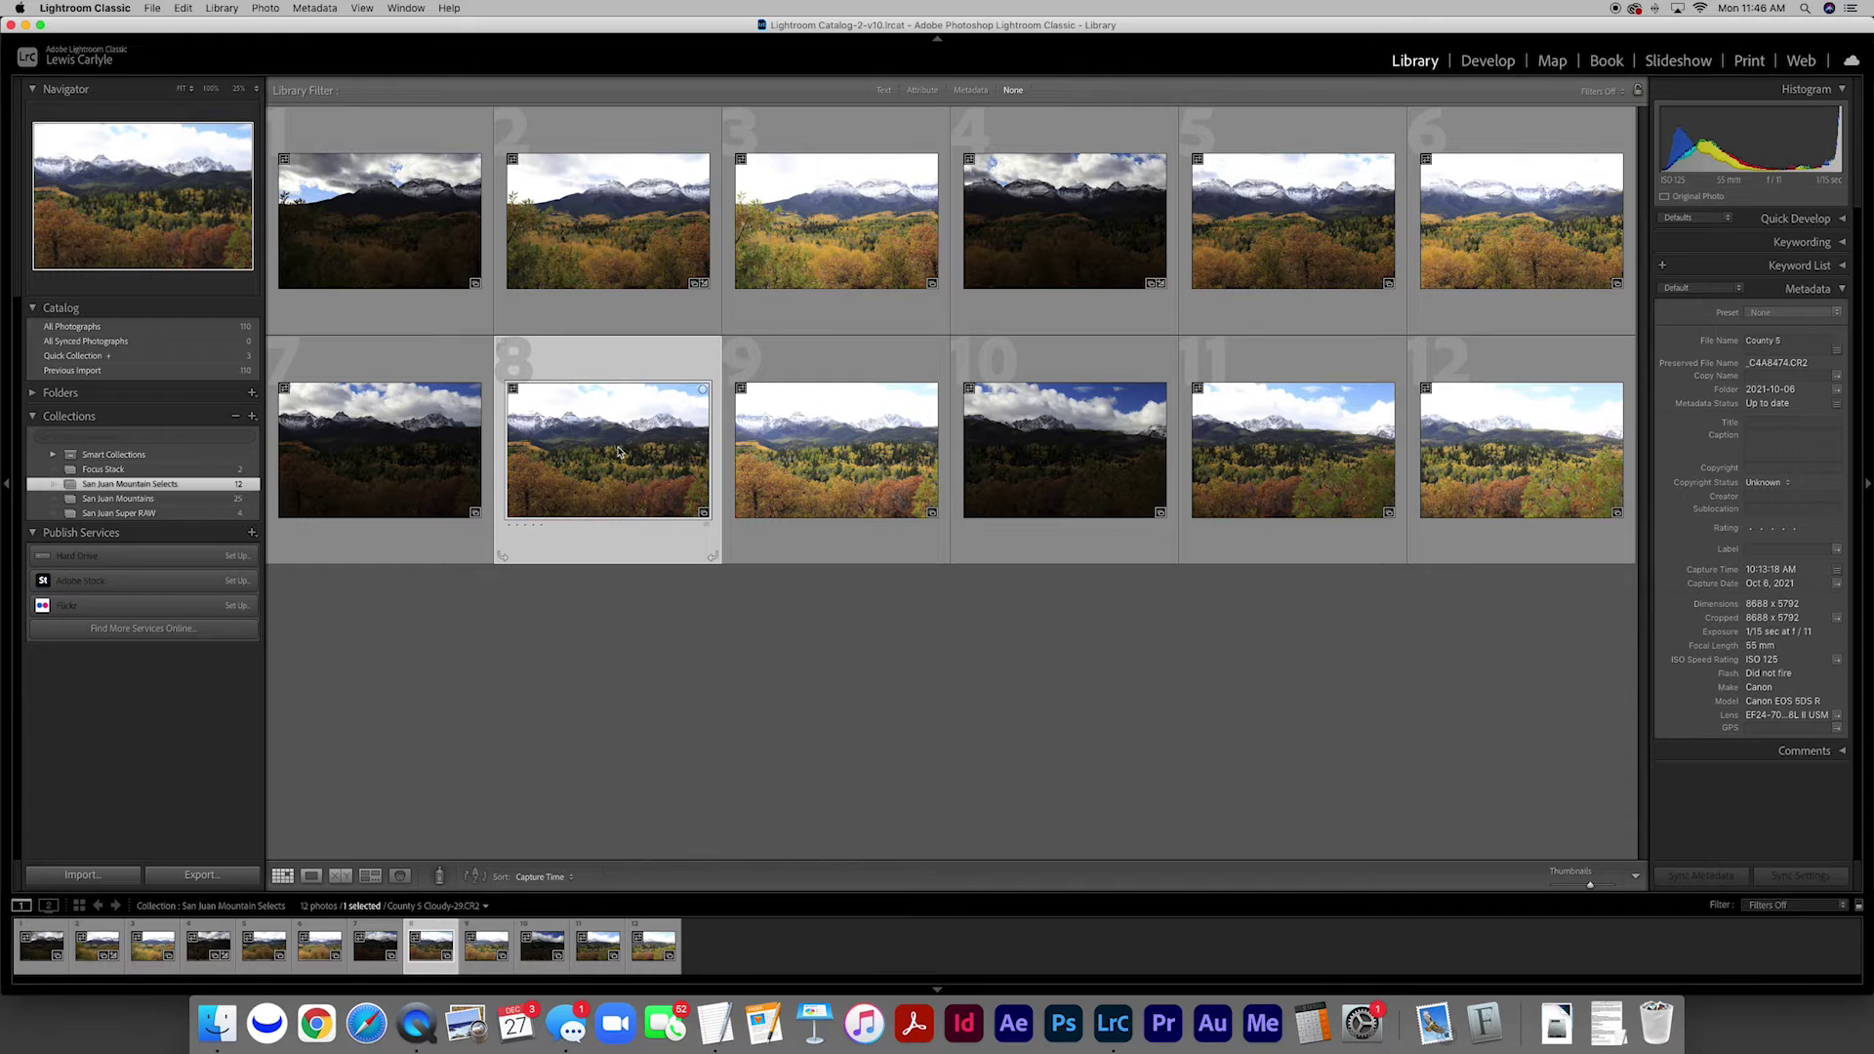
Step: Merge photos 10 to 12 into an HDR image with Auto Align on and Deghost Amount None
left_click(1069, 454)
left_click(1416, 456, "shift")
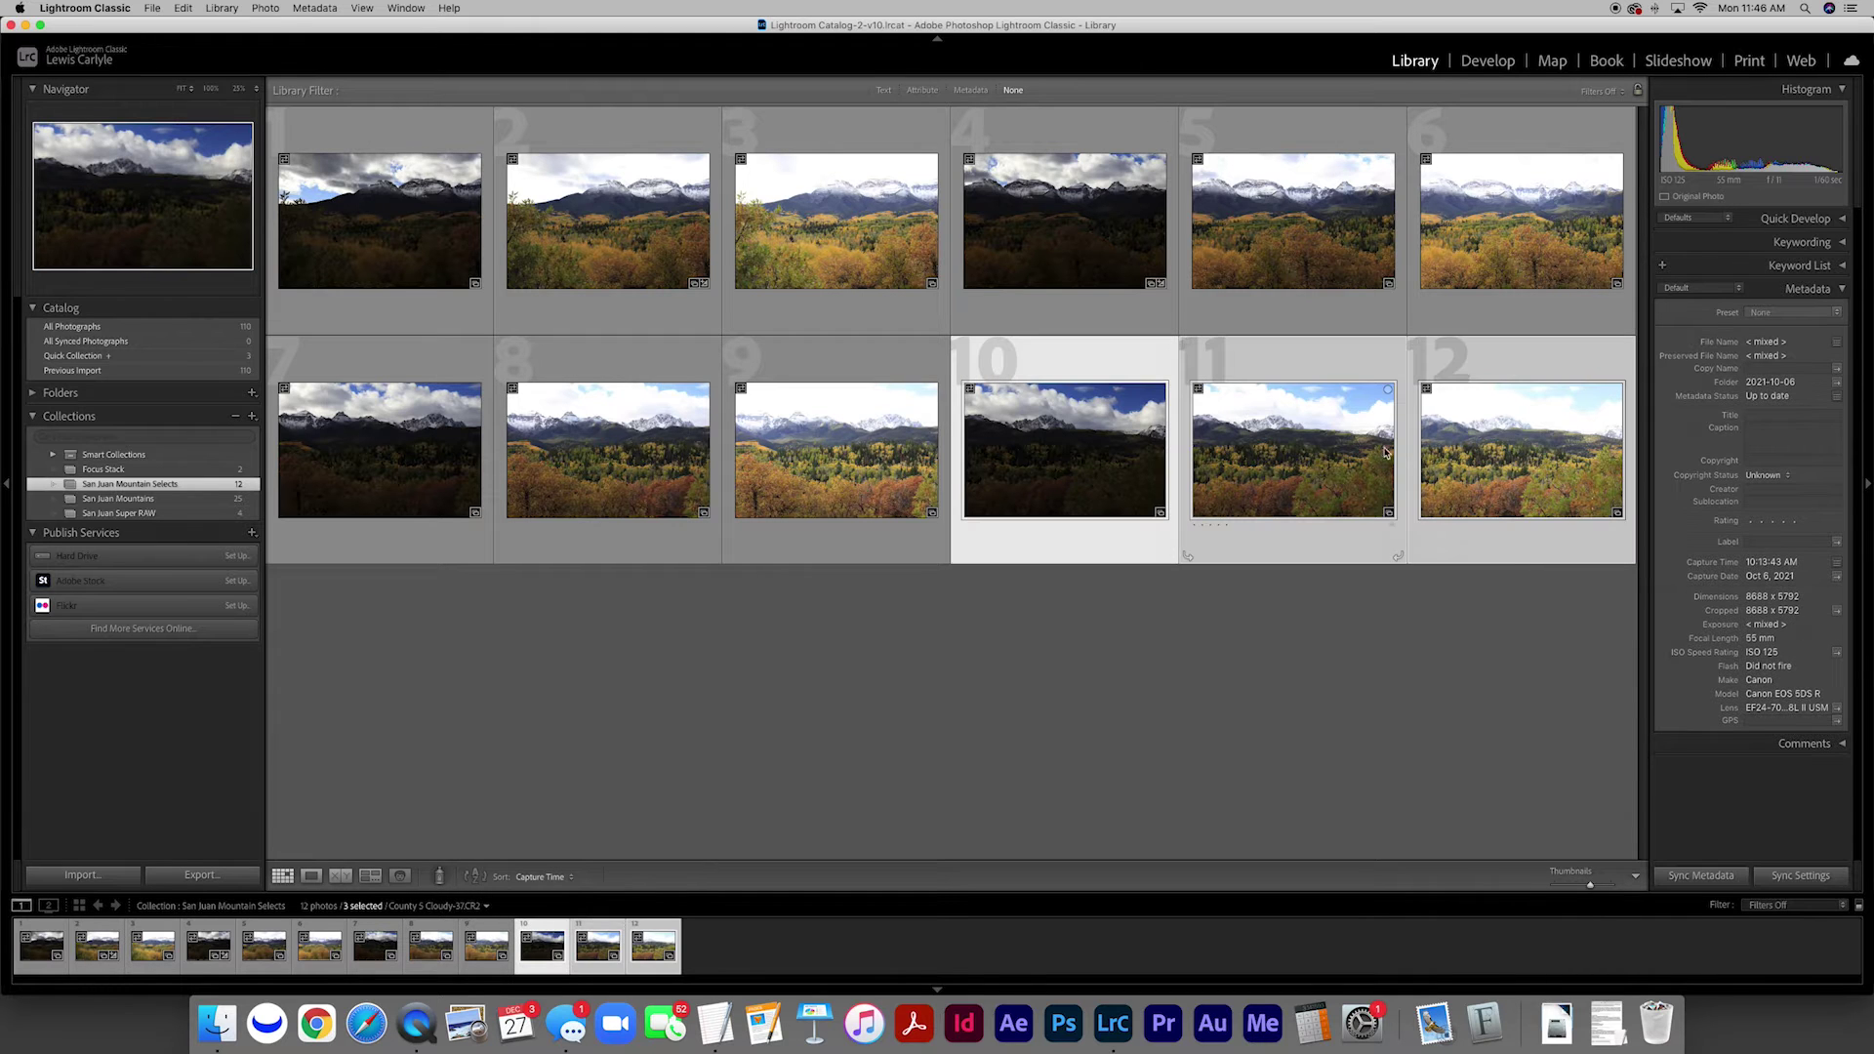
right_click(1343, 447)
mouse_move(1452, 631)
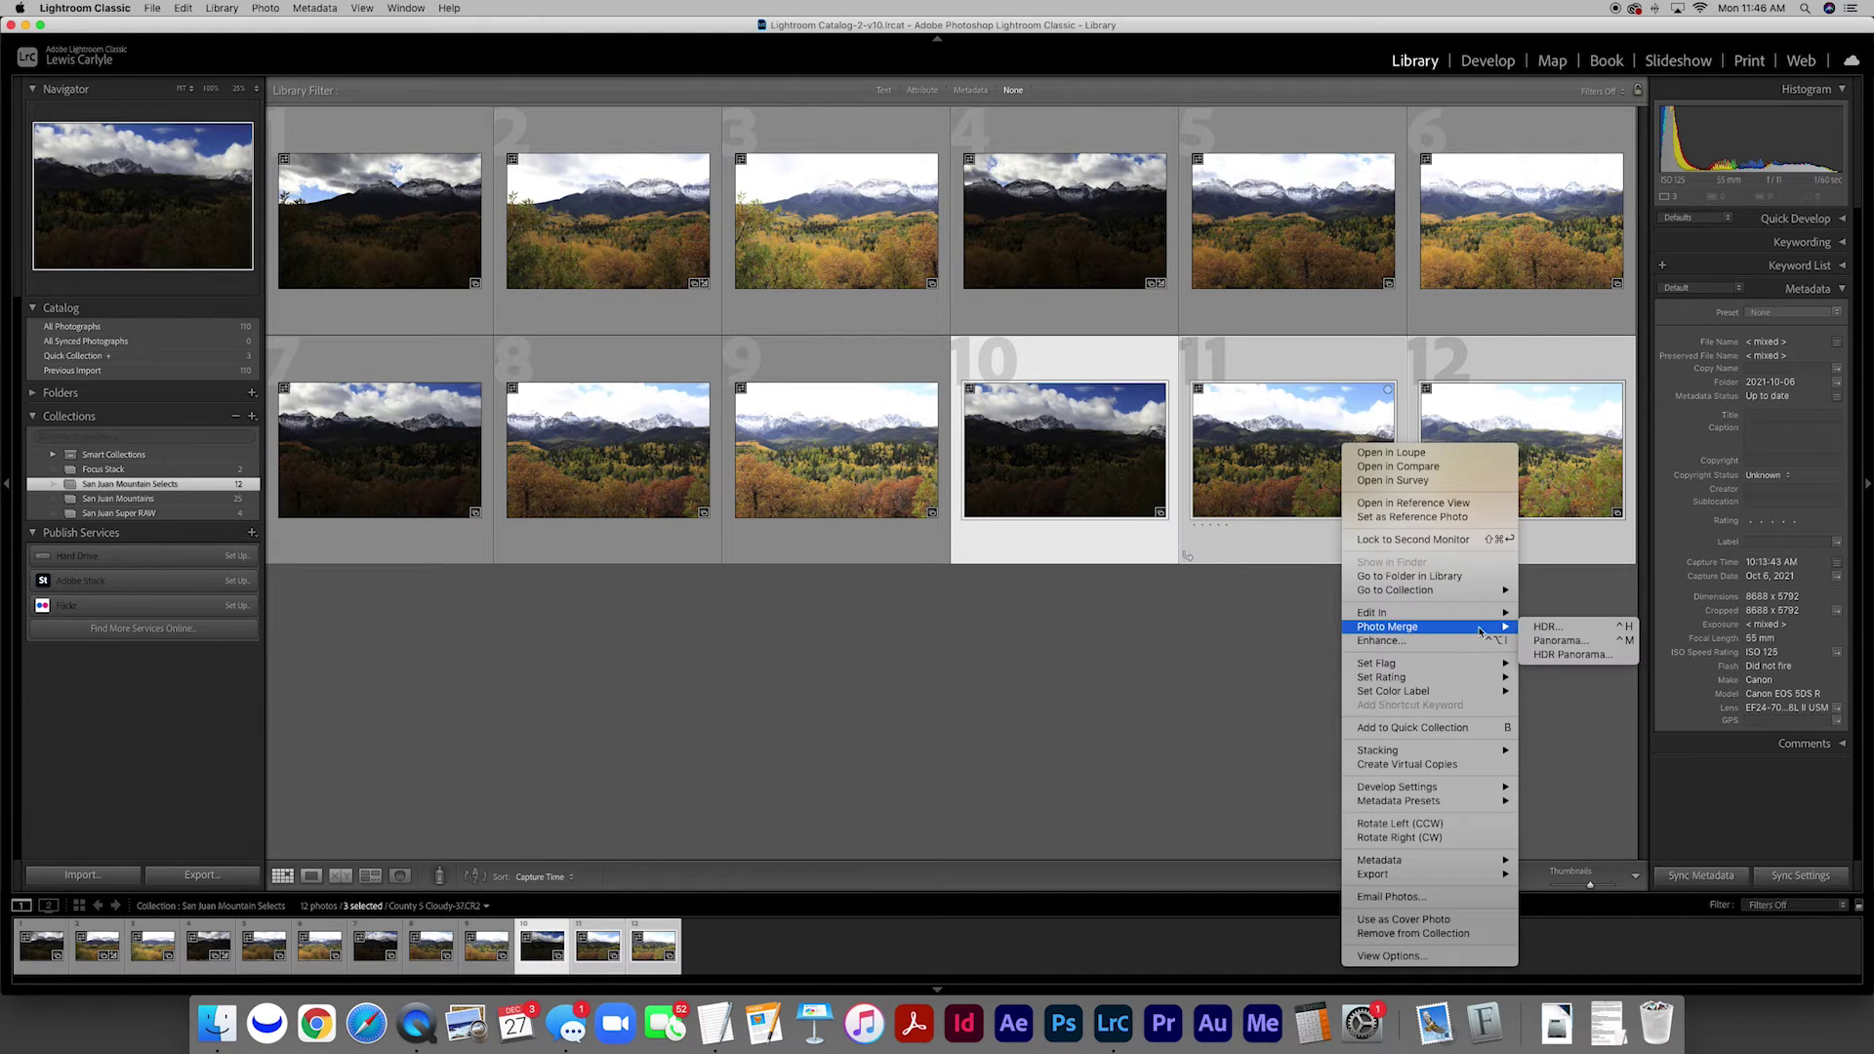
left_click(1537, 630)
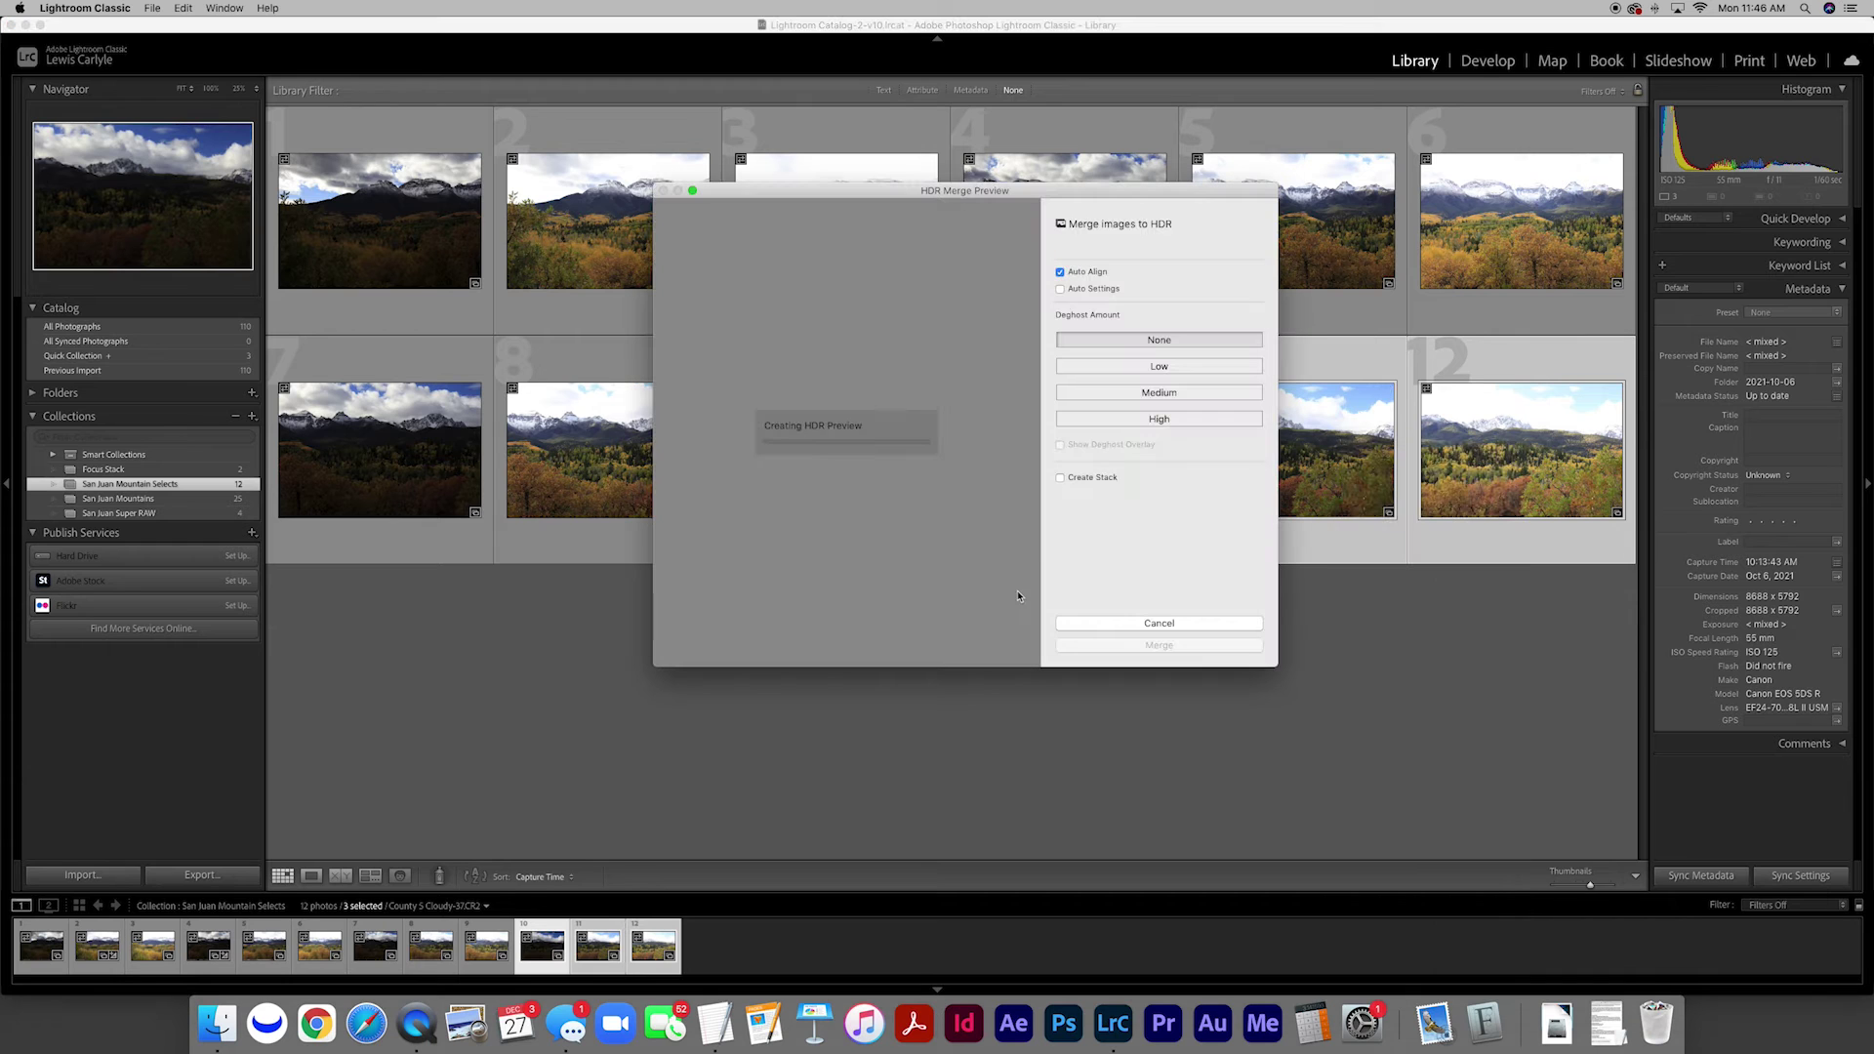
left_click(1153, 646)
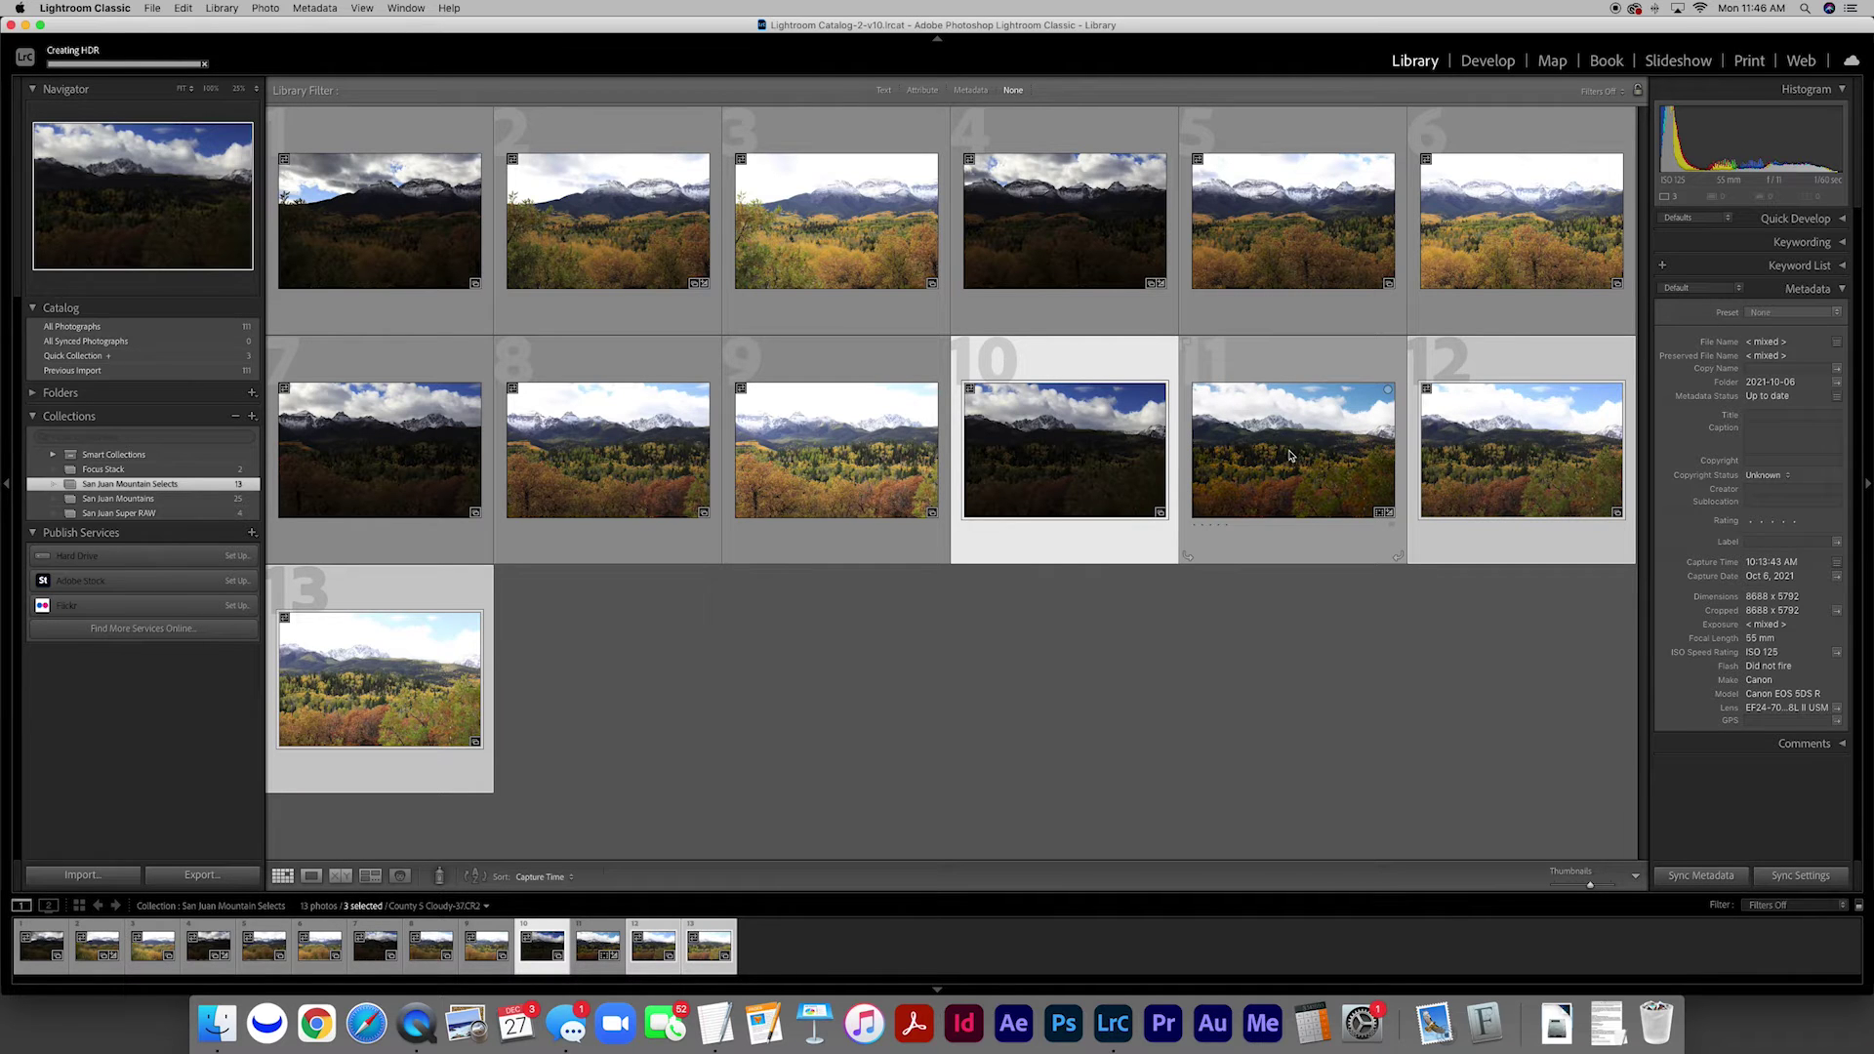
Step: Add the HDR image merged from the fourth bracket to the Quick Collection and remove it from San Juan Mountain Selects
left_click(1292, 451)
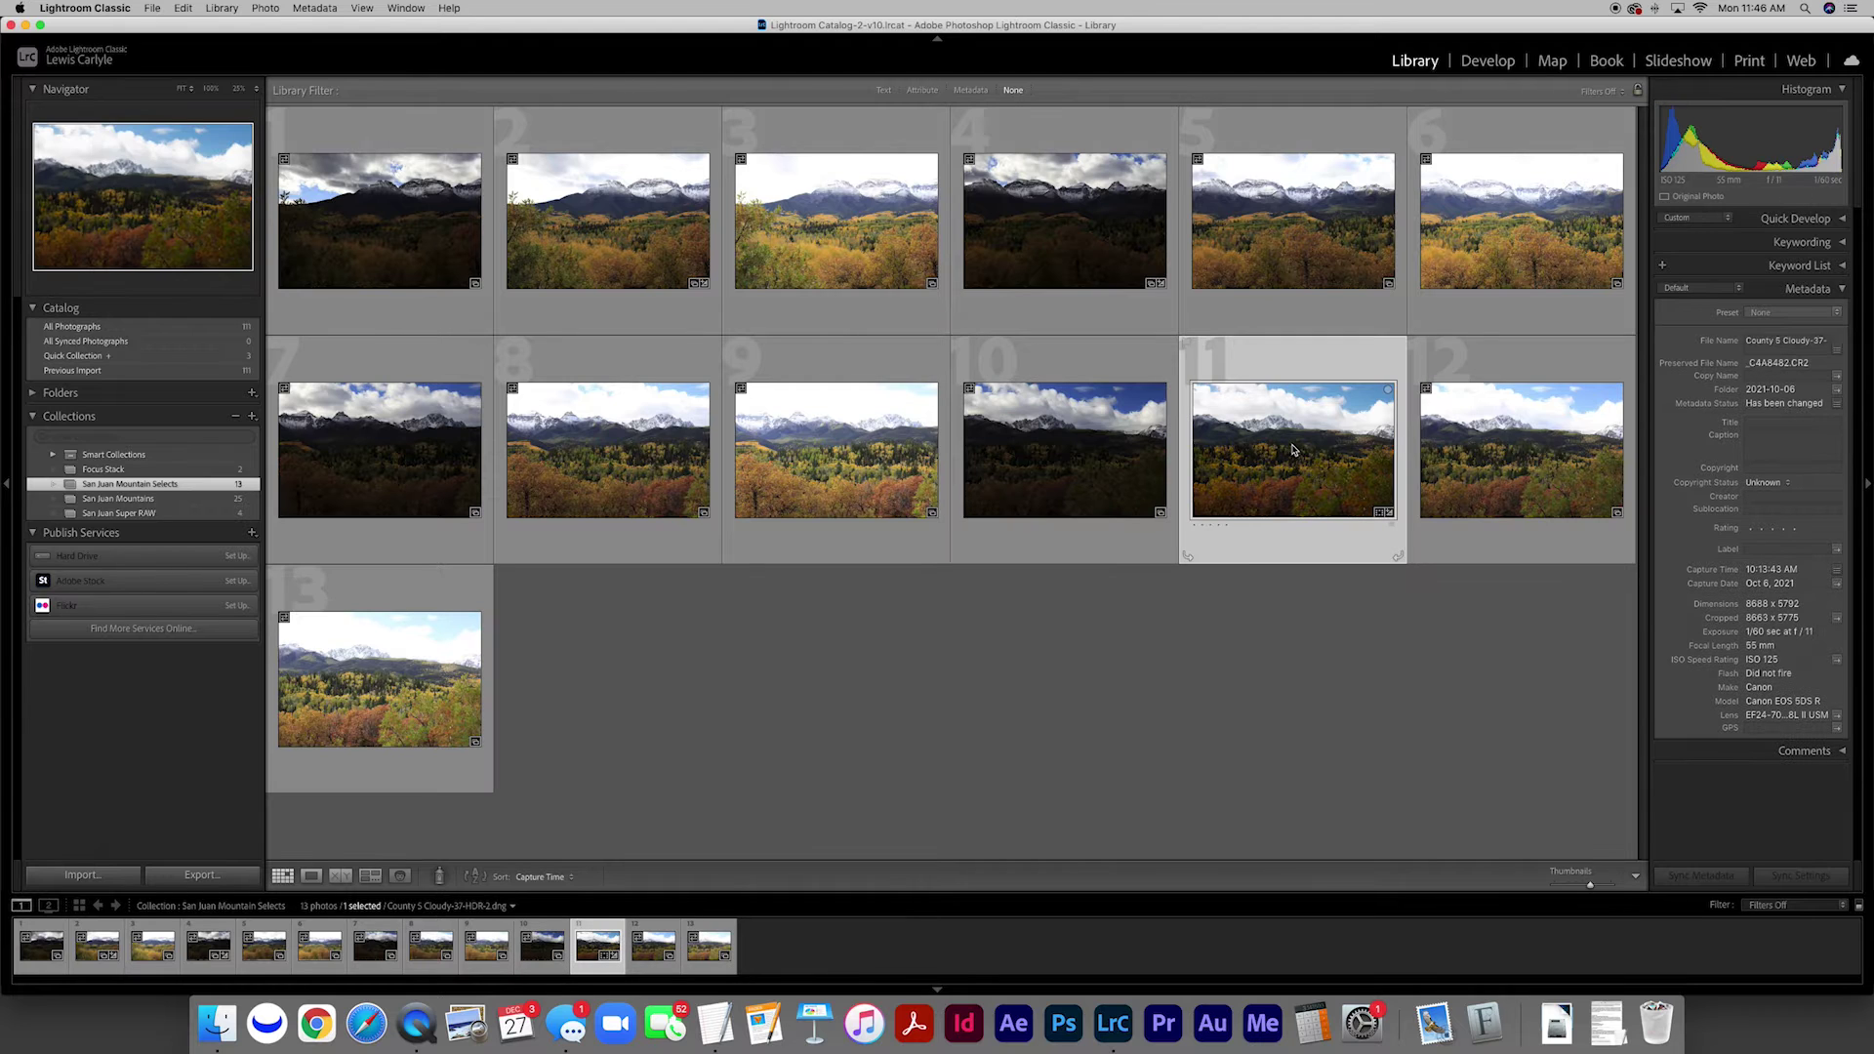
key("b")
key("Delete")
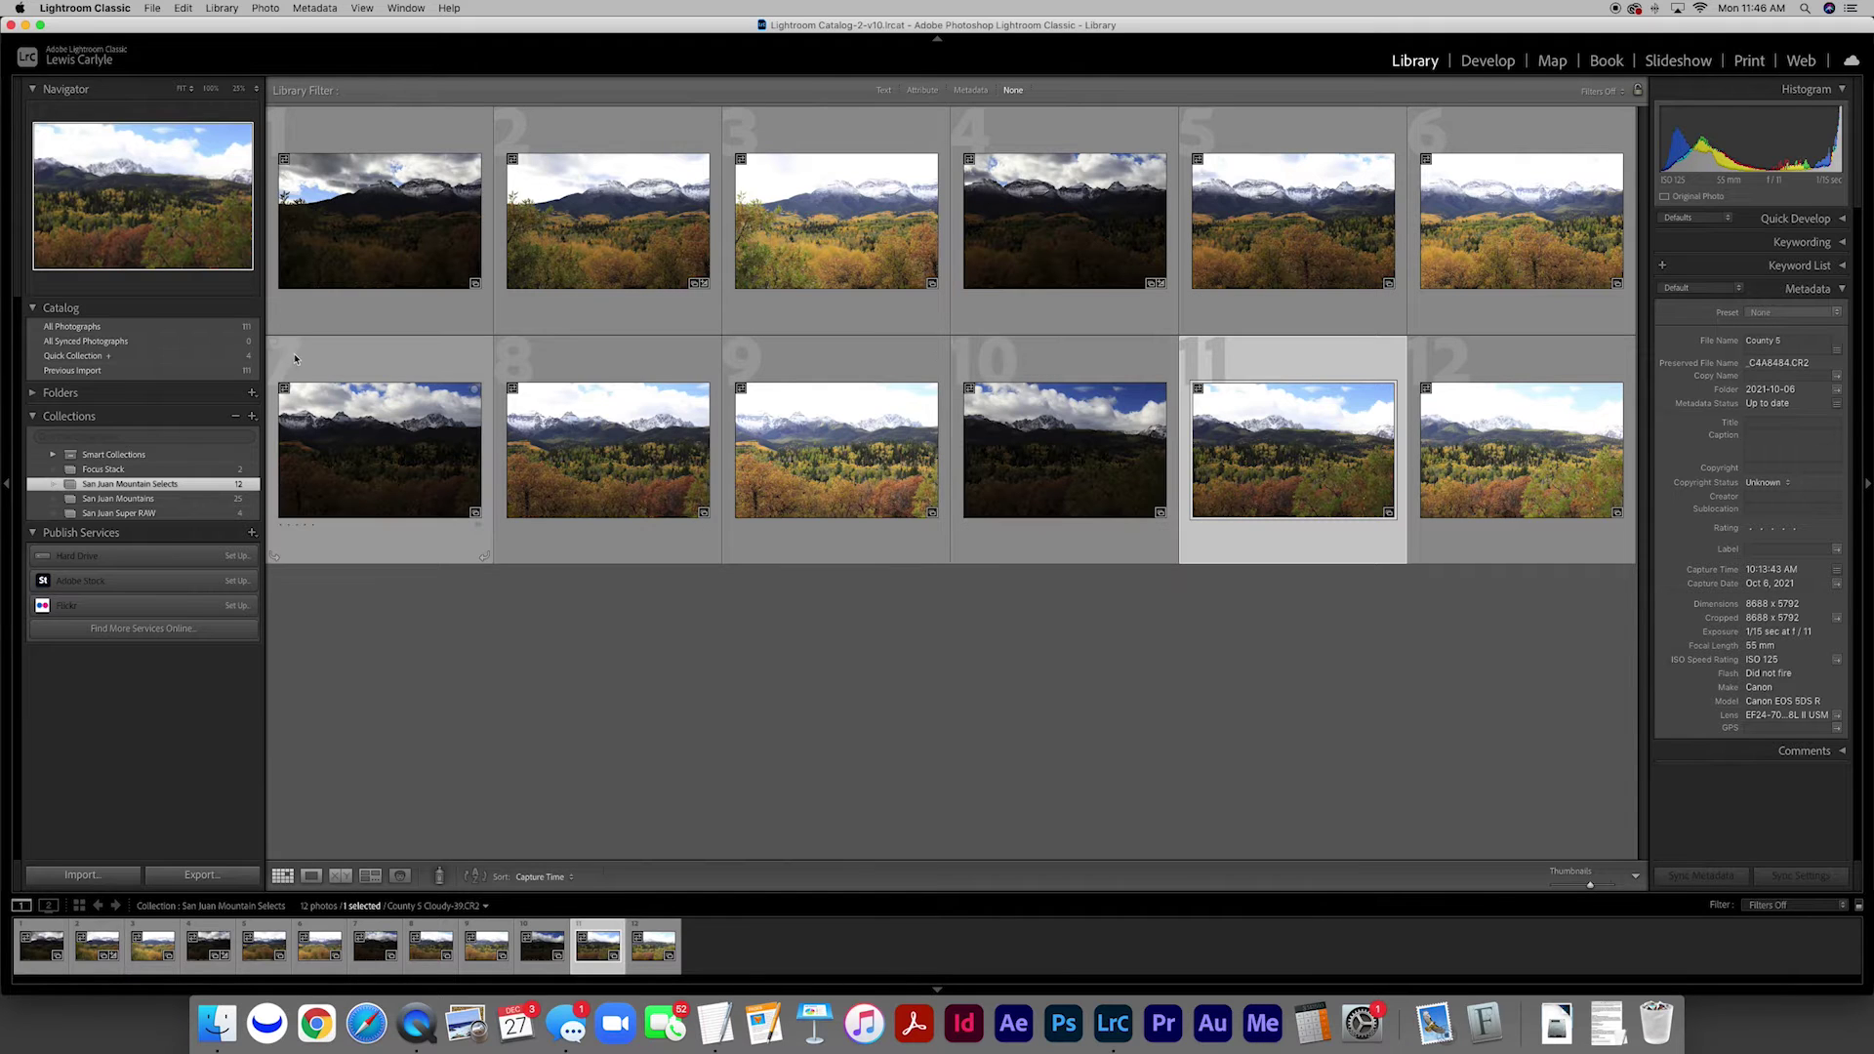
Step: Show the Quick Collection with larger thumbnails and compare its HDR images, ending with the third one selected
left_click(215, 358)
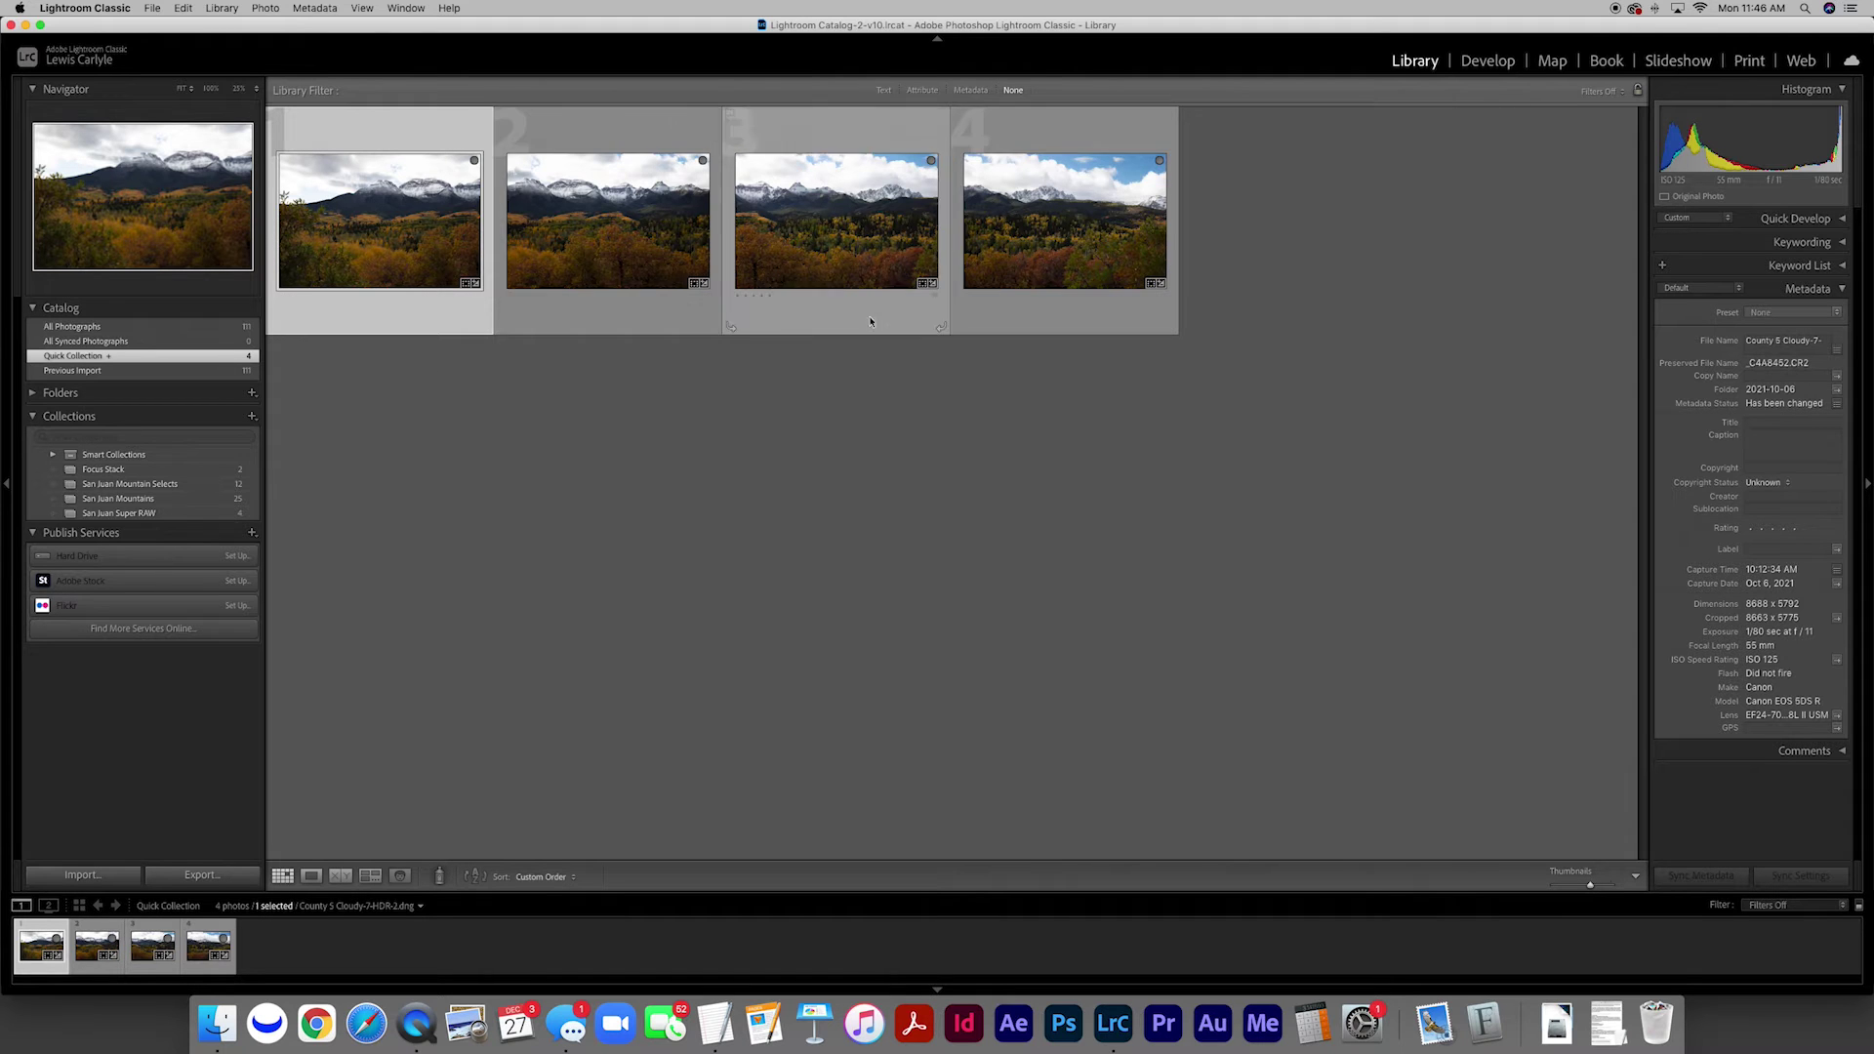
left_click_drag(1589, 888, 1601, 886)
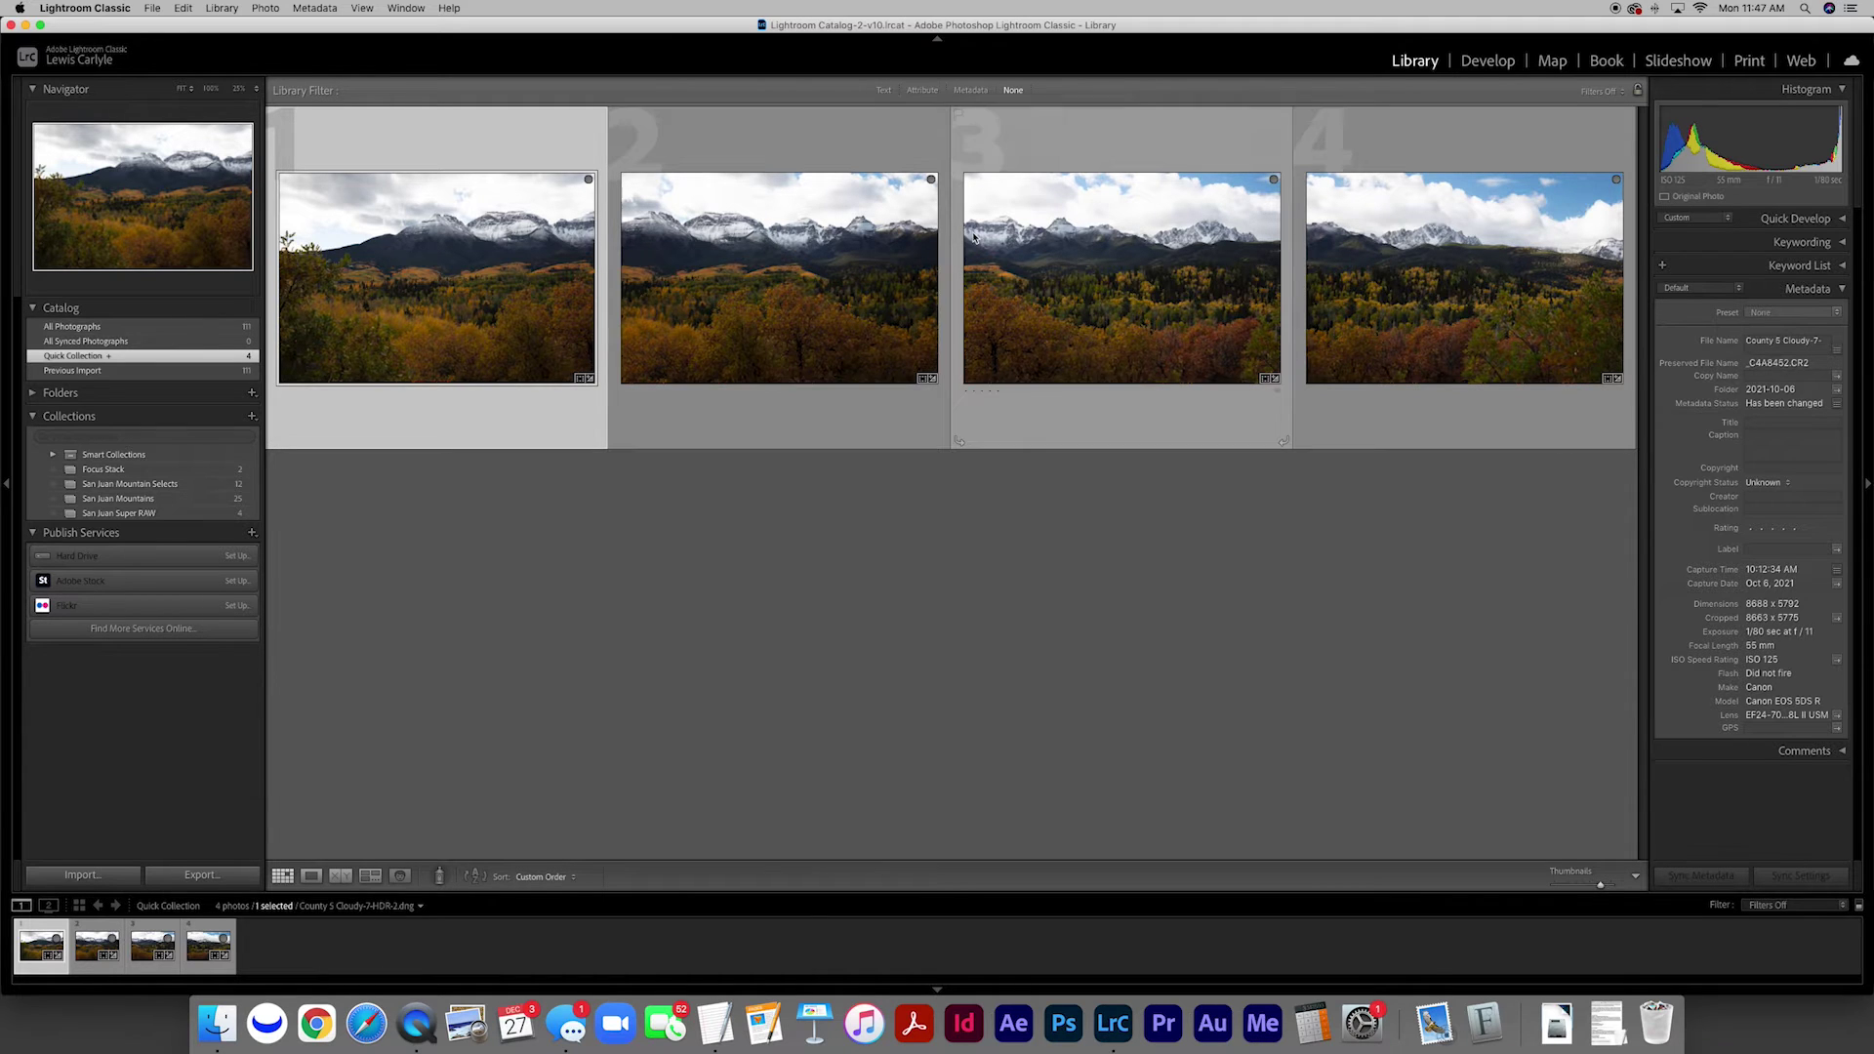
left_click(1106, 315)
left_click(501, 283)
left_click(1123, 310)
key("Right")
key("Left")
key("Left")
key("Right")
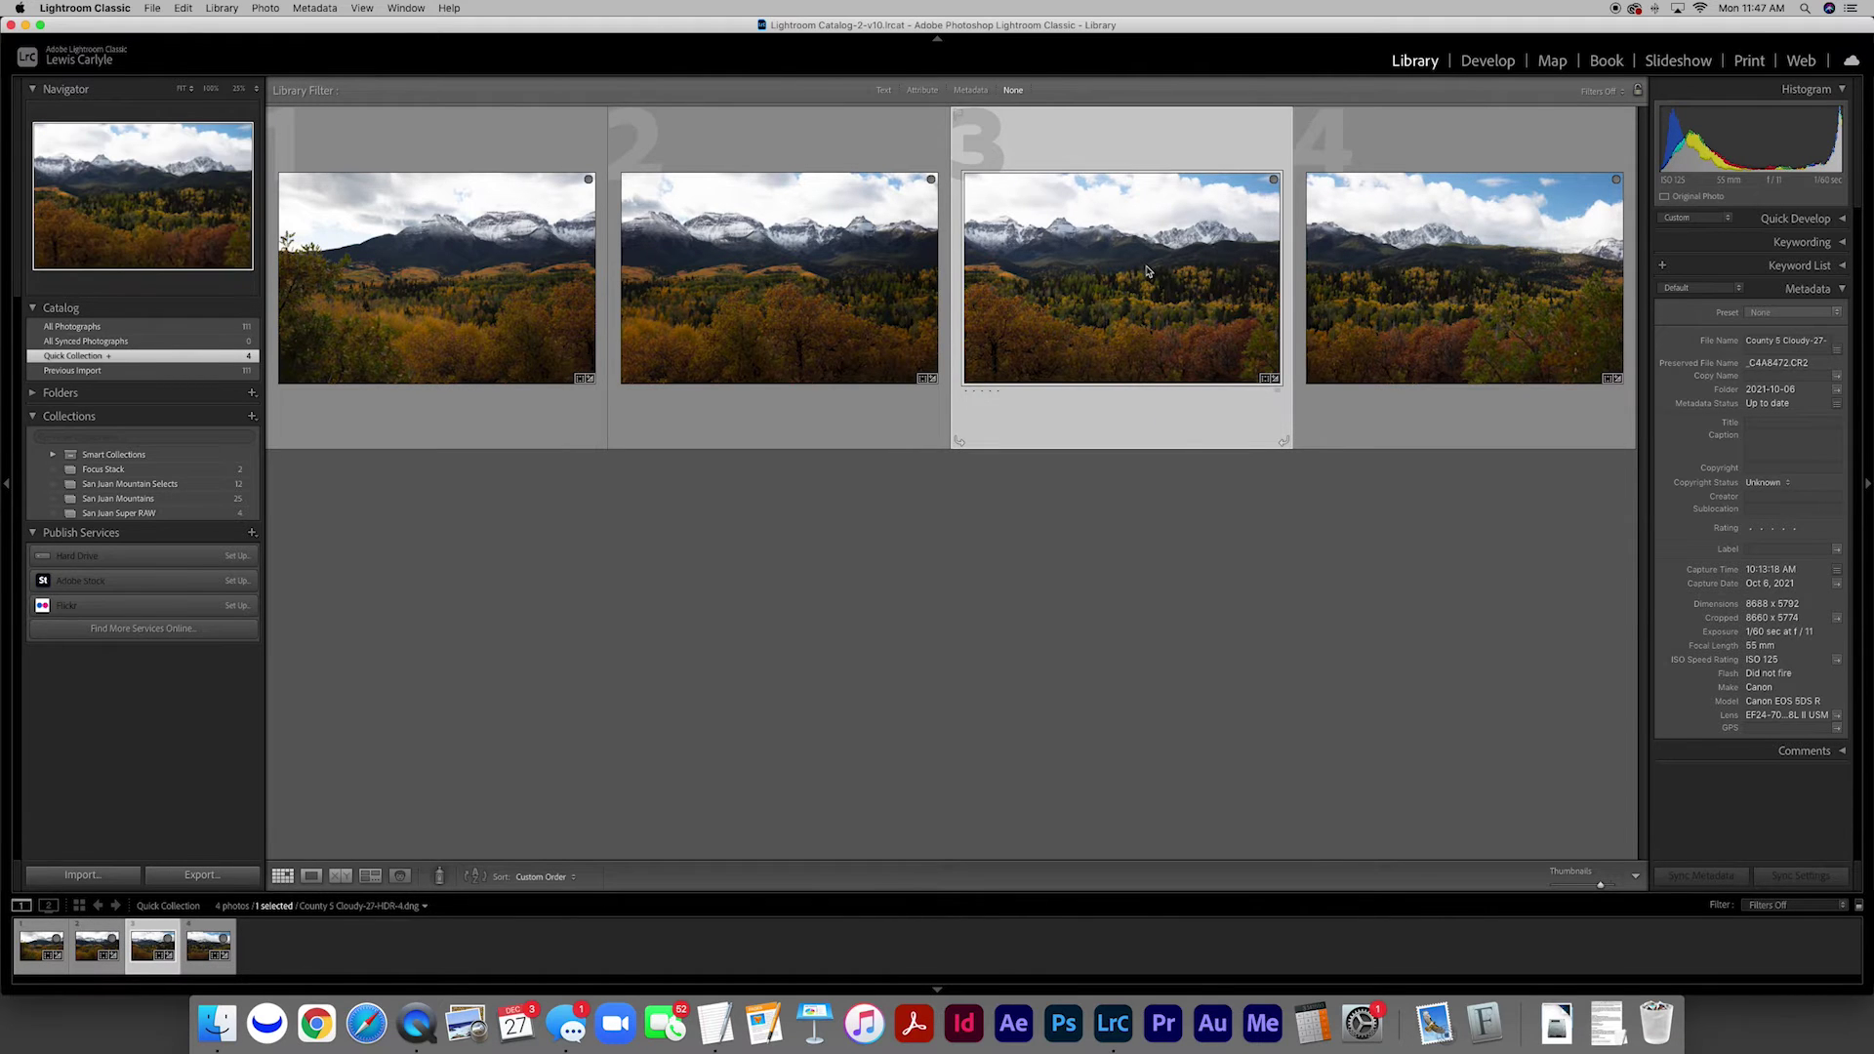
Step: Open the third HDR image for developing and lower its Highlights to -98
double_click(1148, 272)
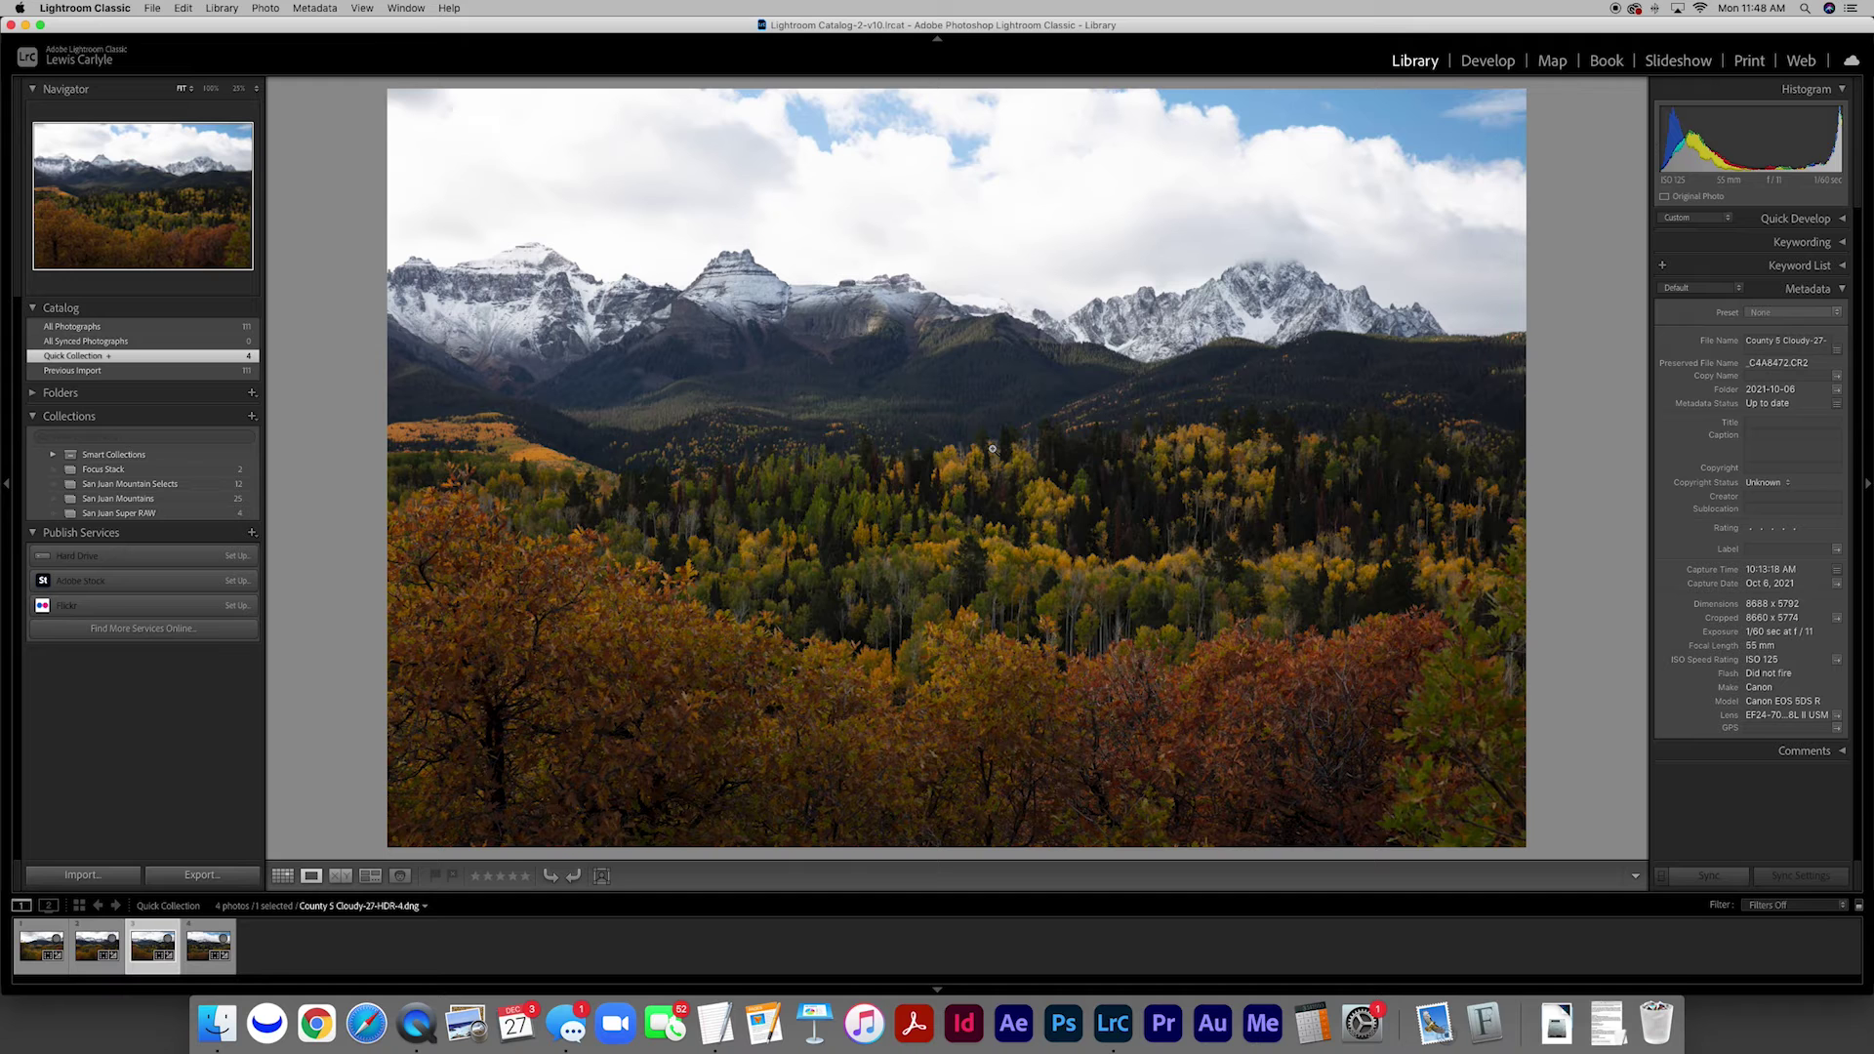
left_click(1487, 62)
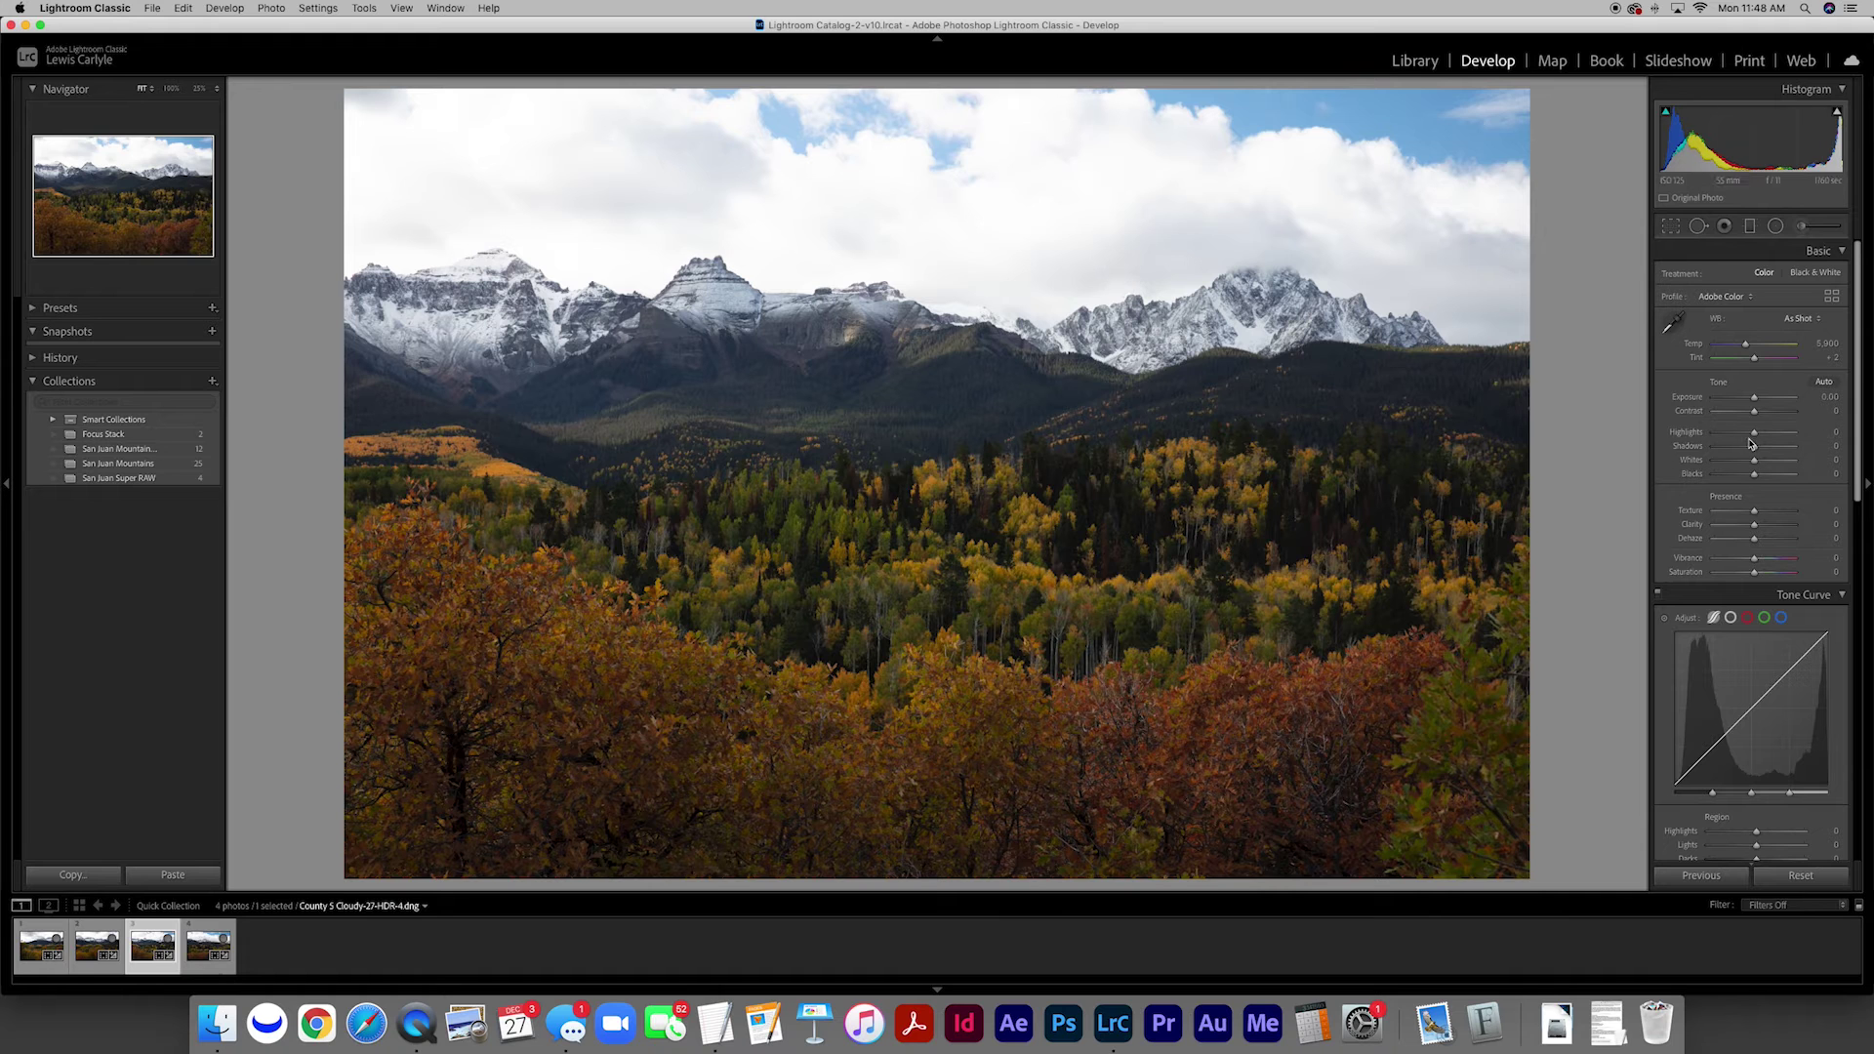
left_click_drag(1753, 433, 1716, 435)
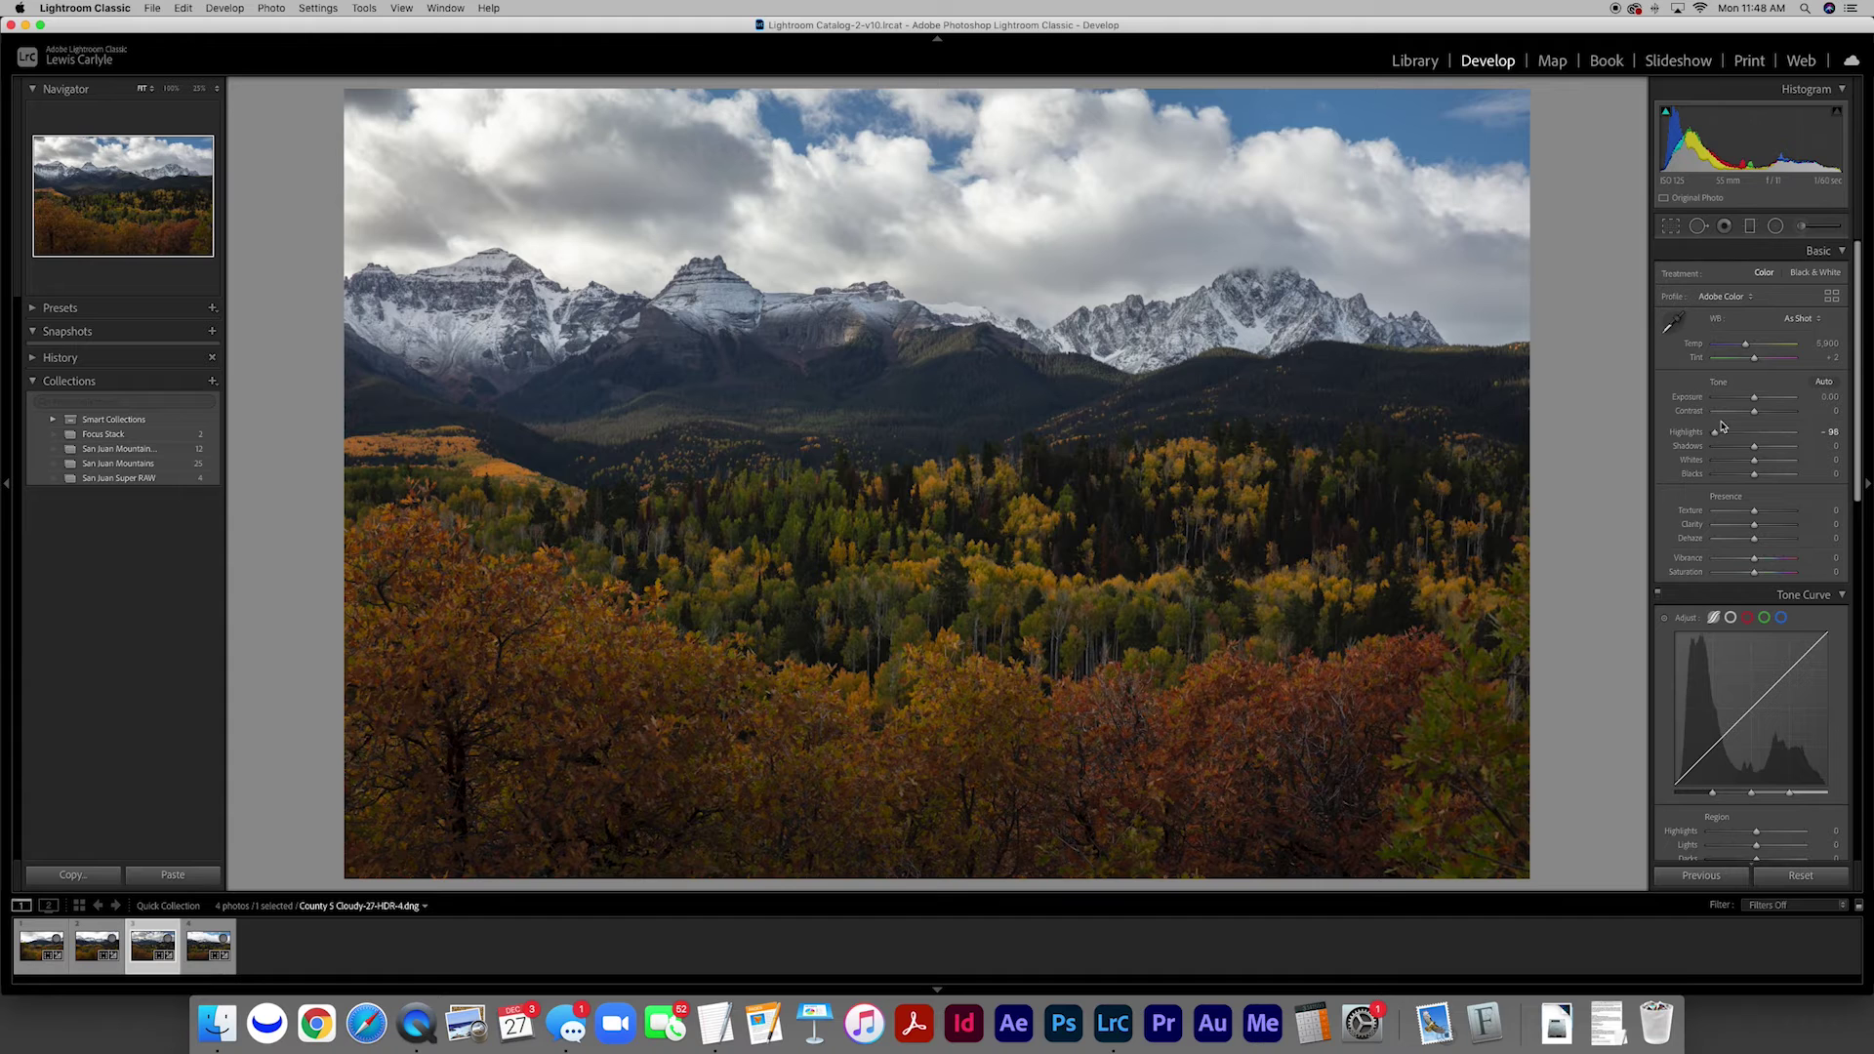
Step: Add a graduated filter over the sky, fading out below the peaks, with Exposure -0.19, Temp -8 and Highlights -37
left_click(1750, 226)
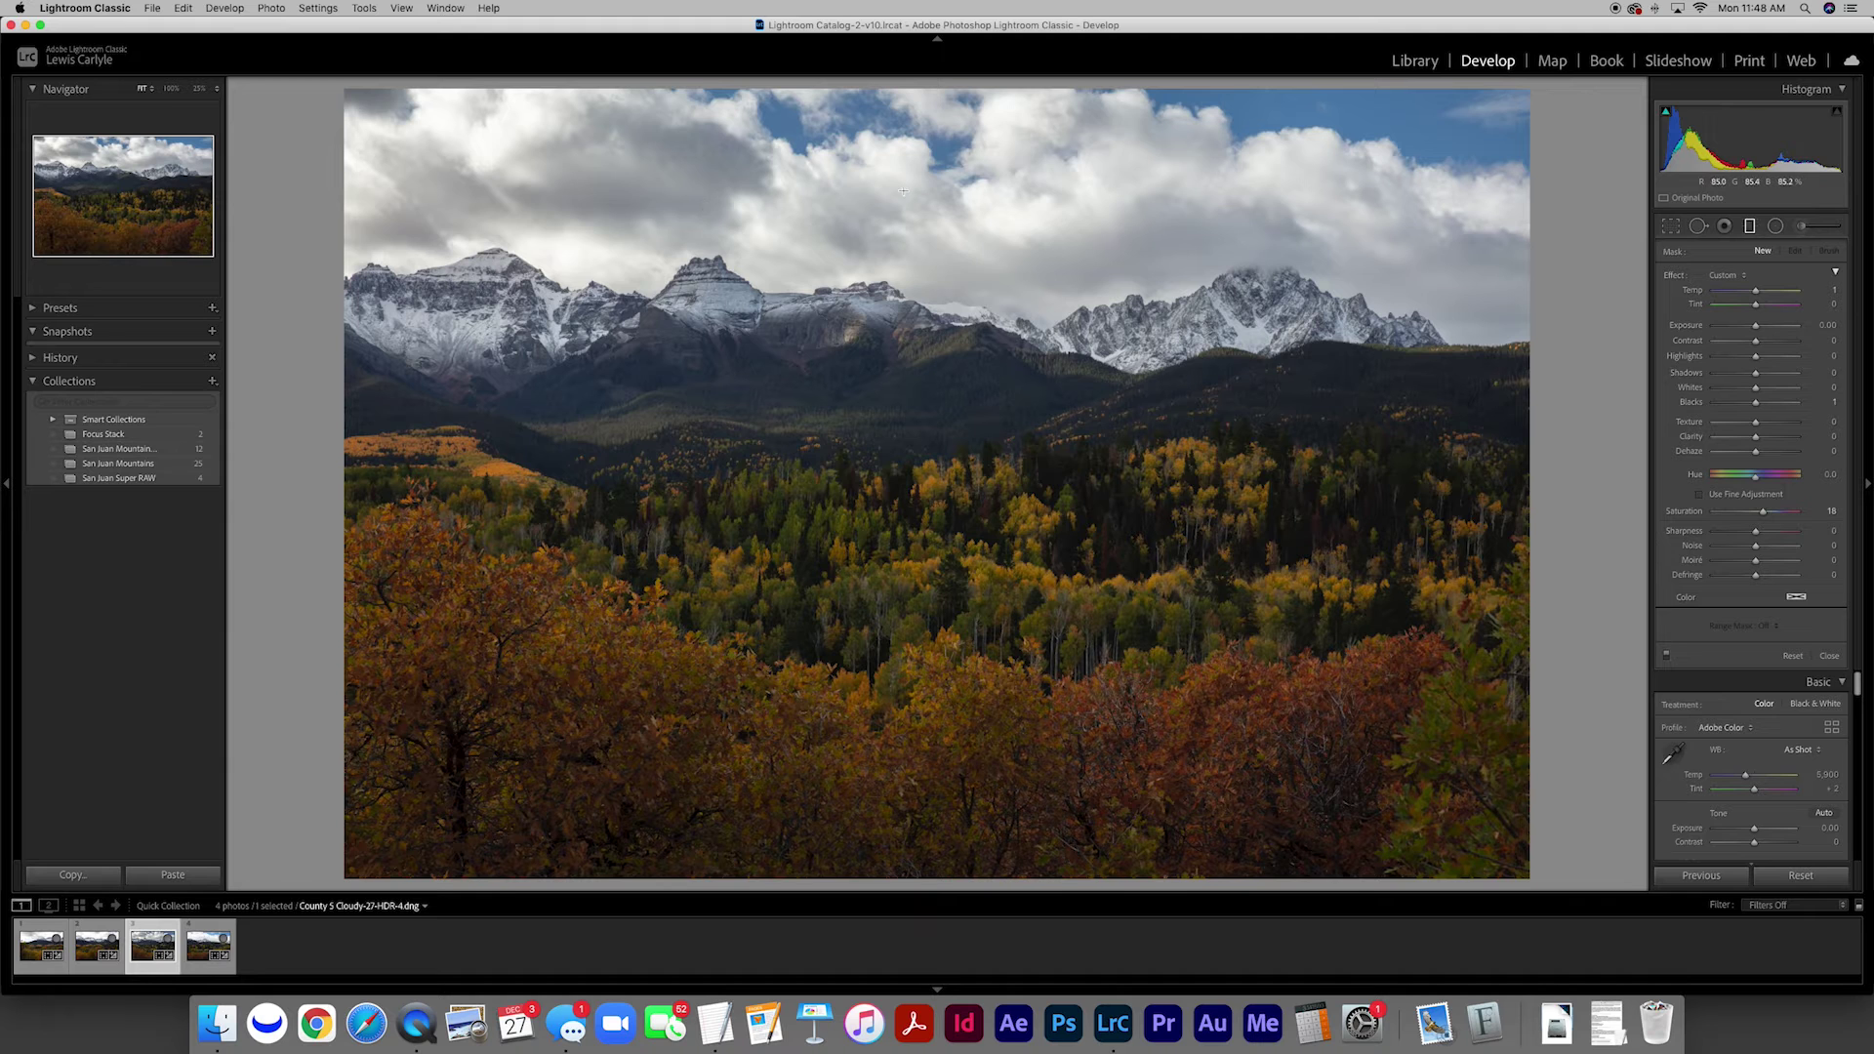
left_click_drag(878, 162, 878, 392)
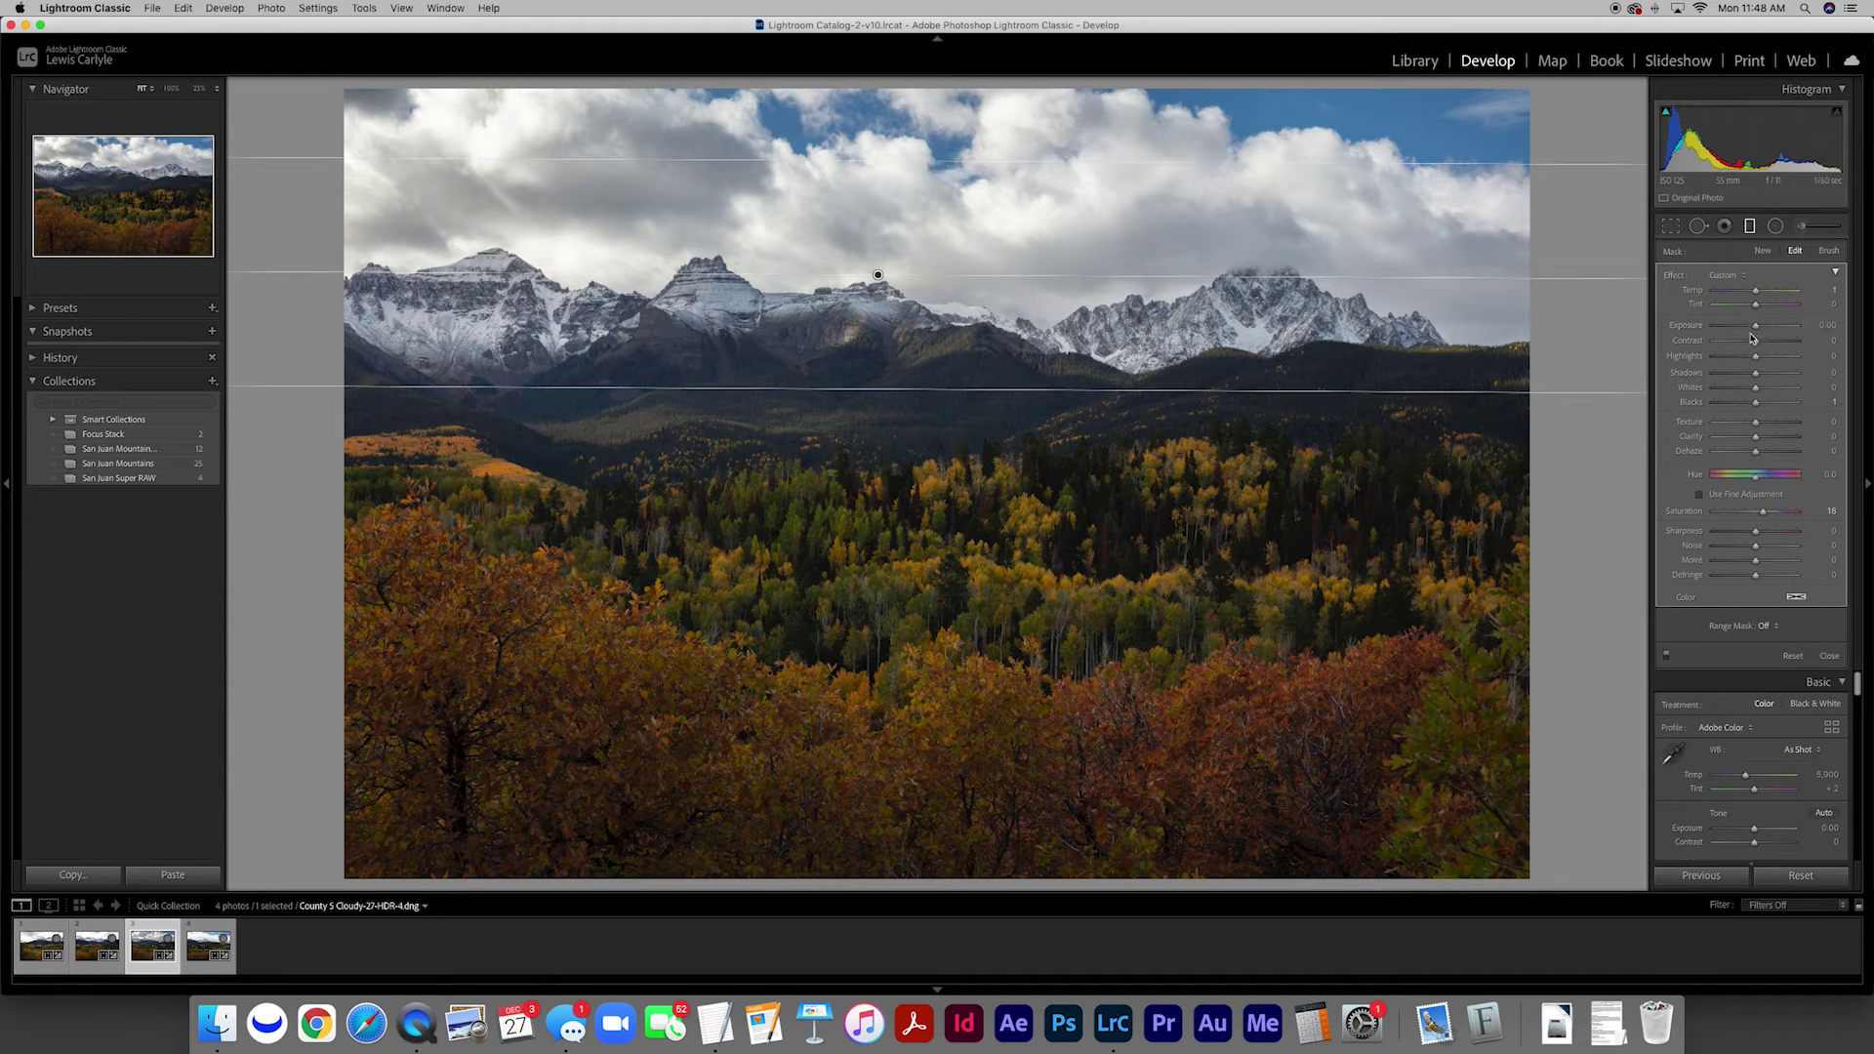
left_click_drag(1756, 331, 1754, 330)
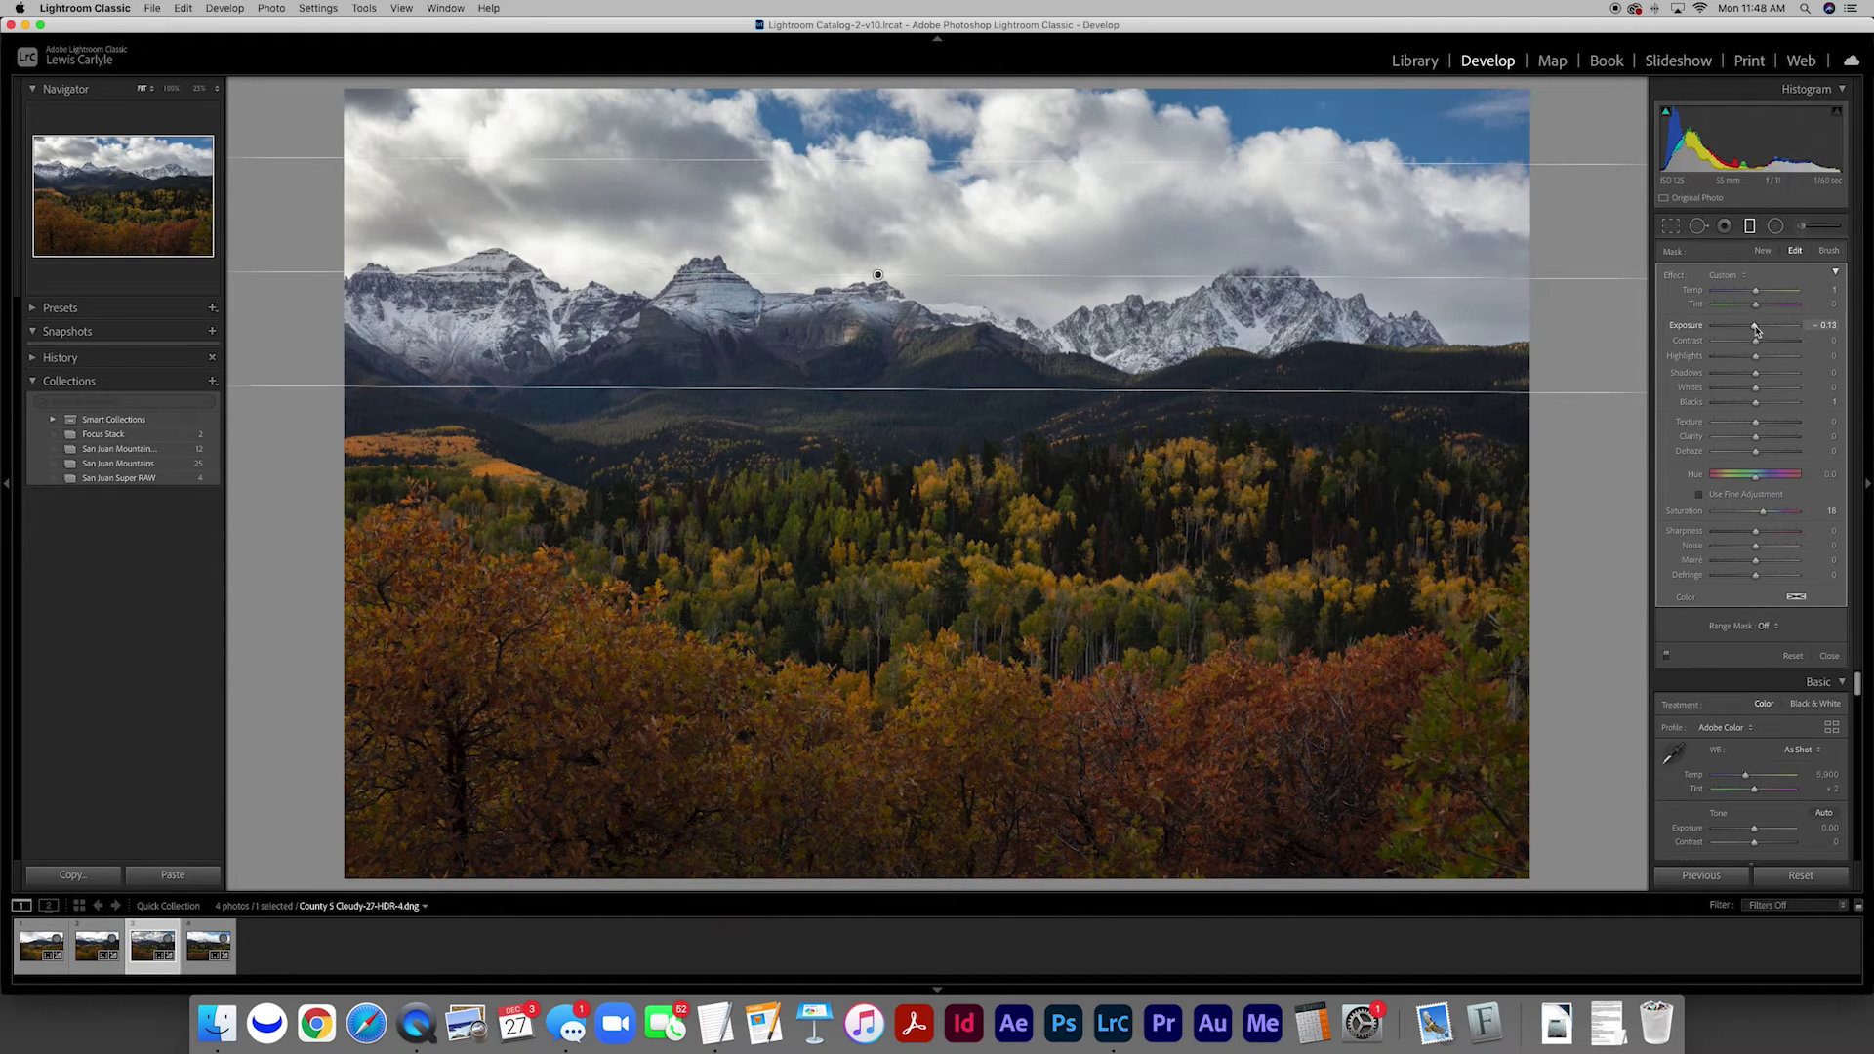
left_click_drag(1757, 331, 1754, 293)
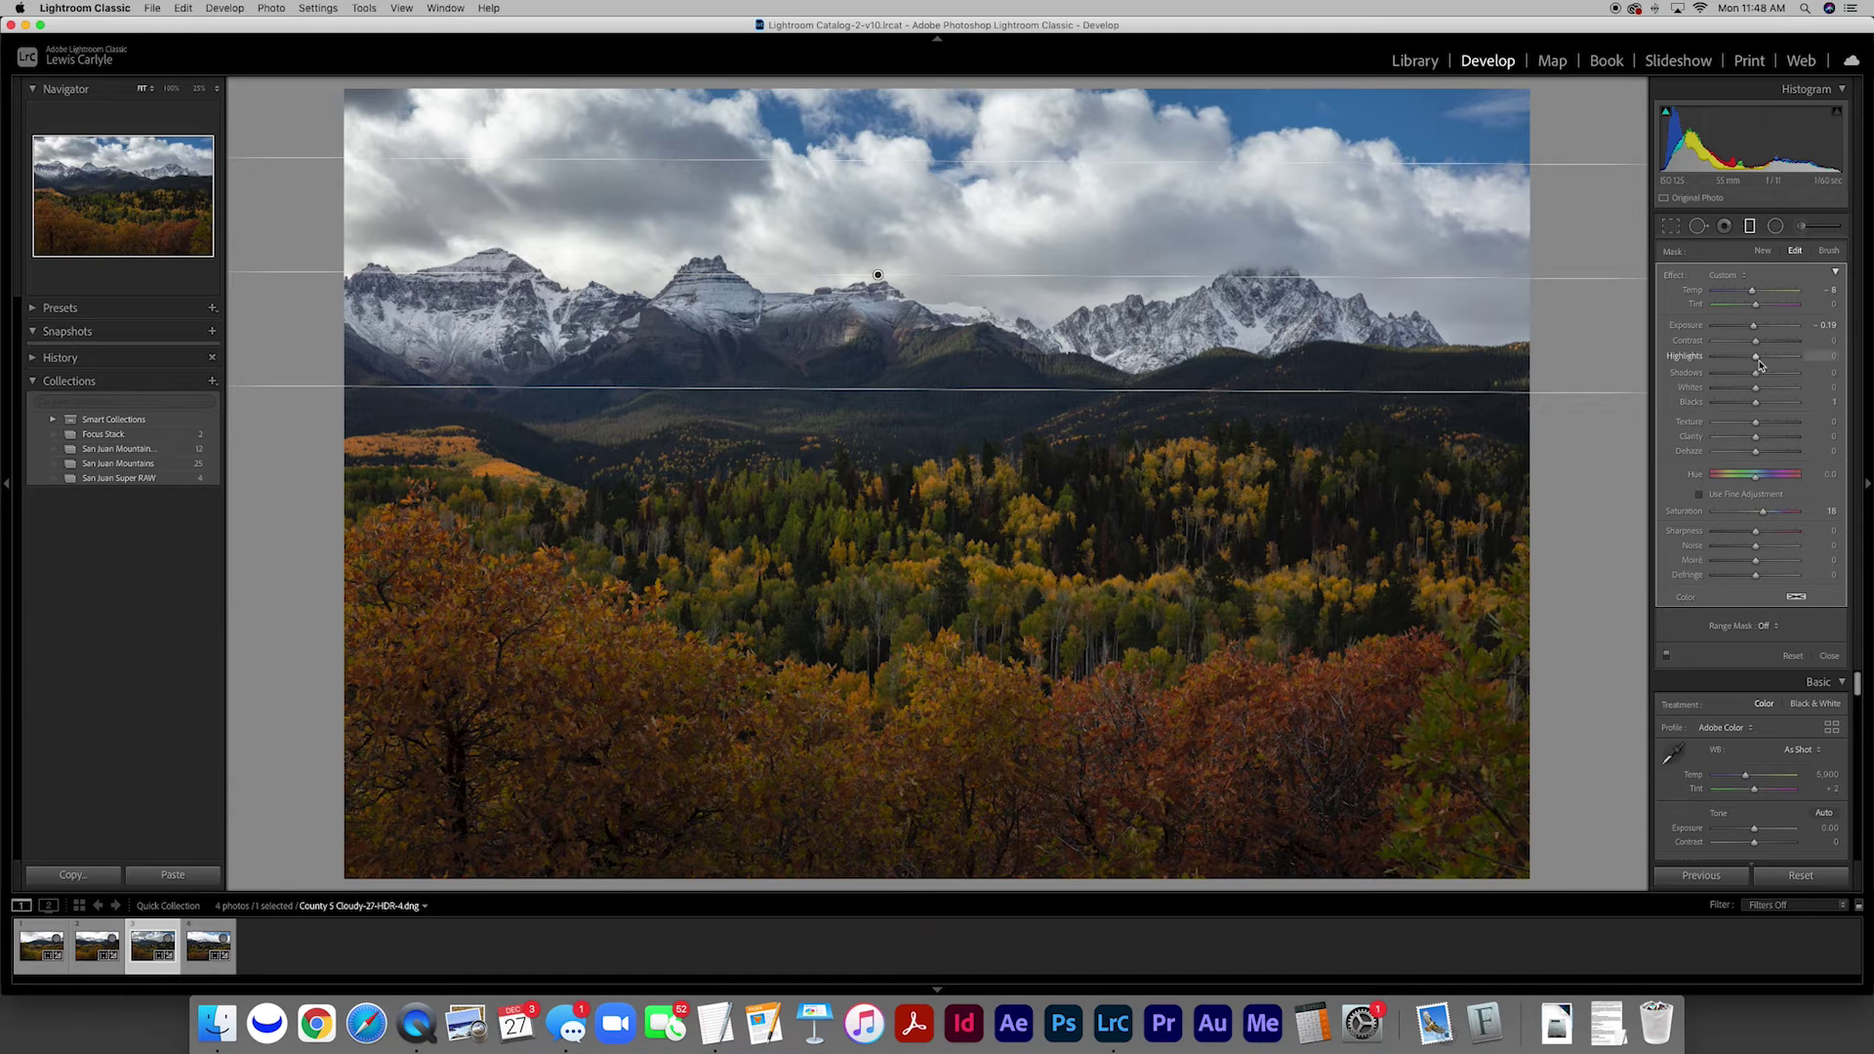
mouse_move(1754, 357)
left_mouse_down()
mouse_move(1722, 360)
mouse_move(1739, 360)
left_mouse_up()
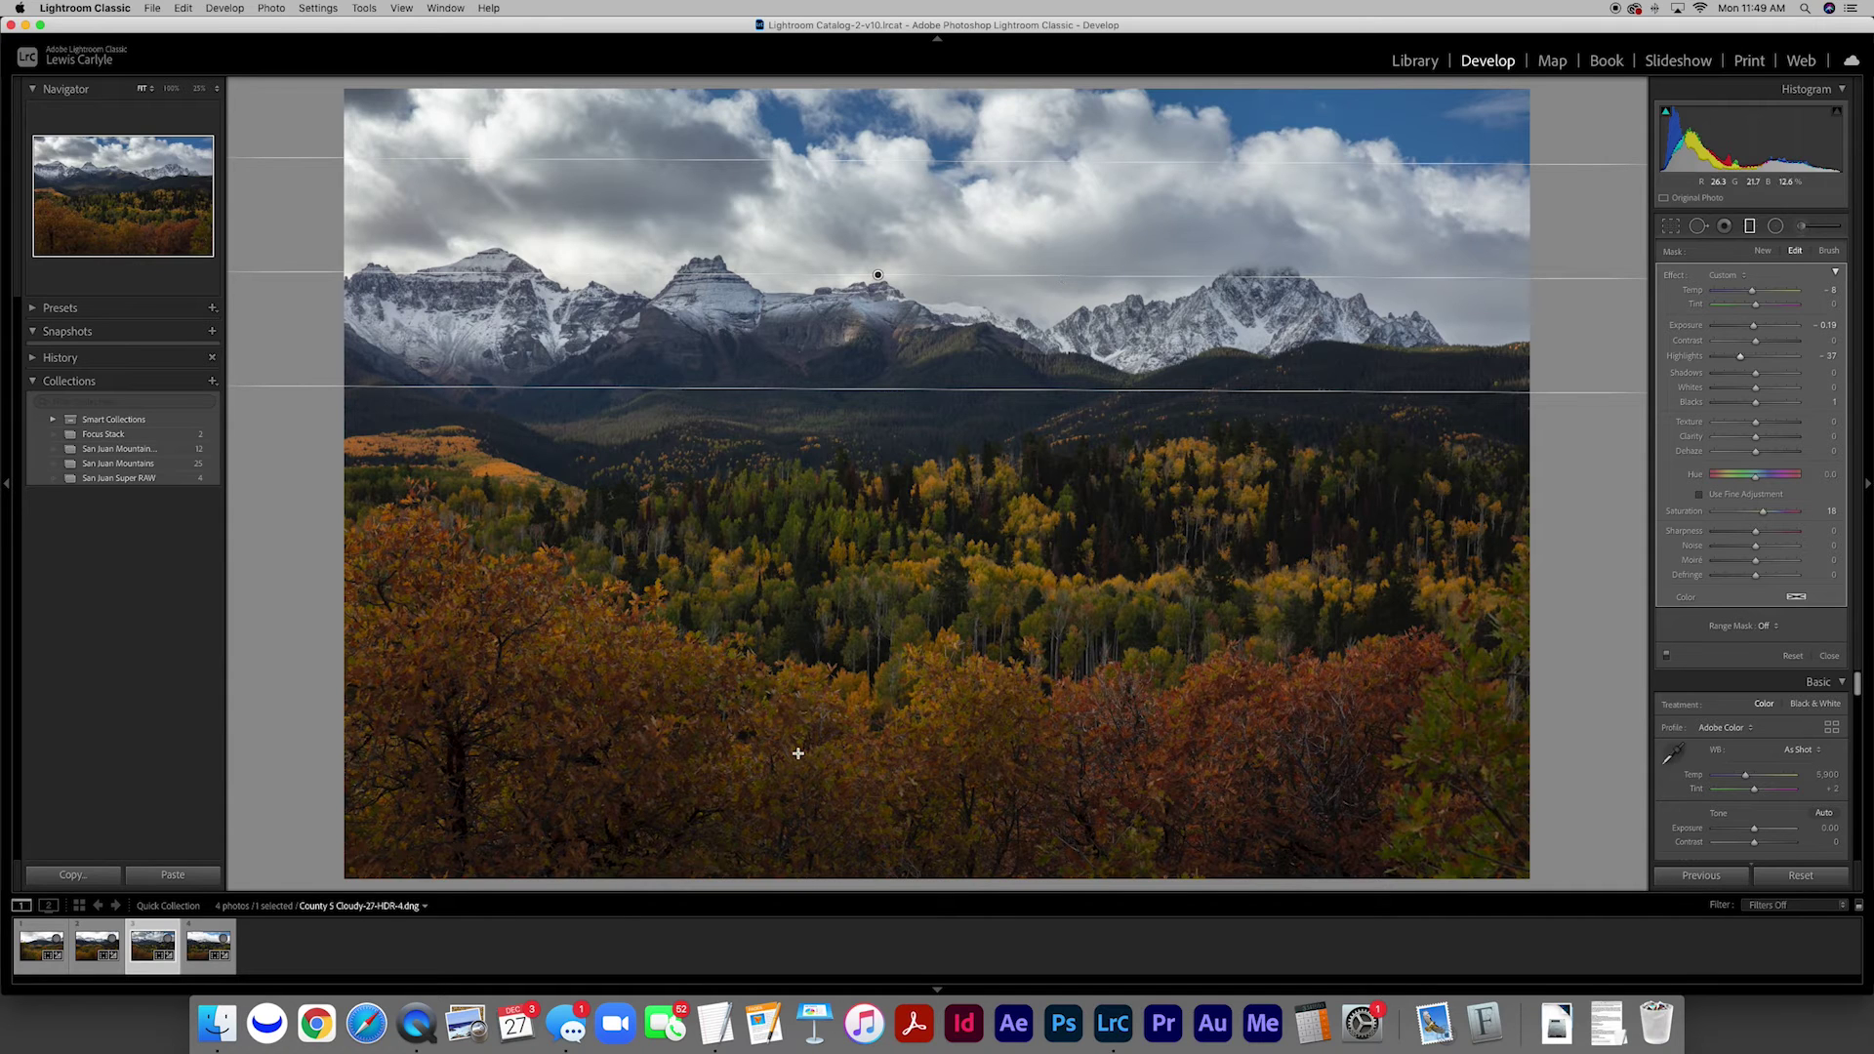
Step: Add a graduated filter rising from the foreground trees to the upper edge of the forest, with Exposure 1.56
left_click_drag(903, 825, 907, 506)
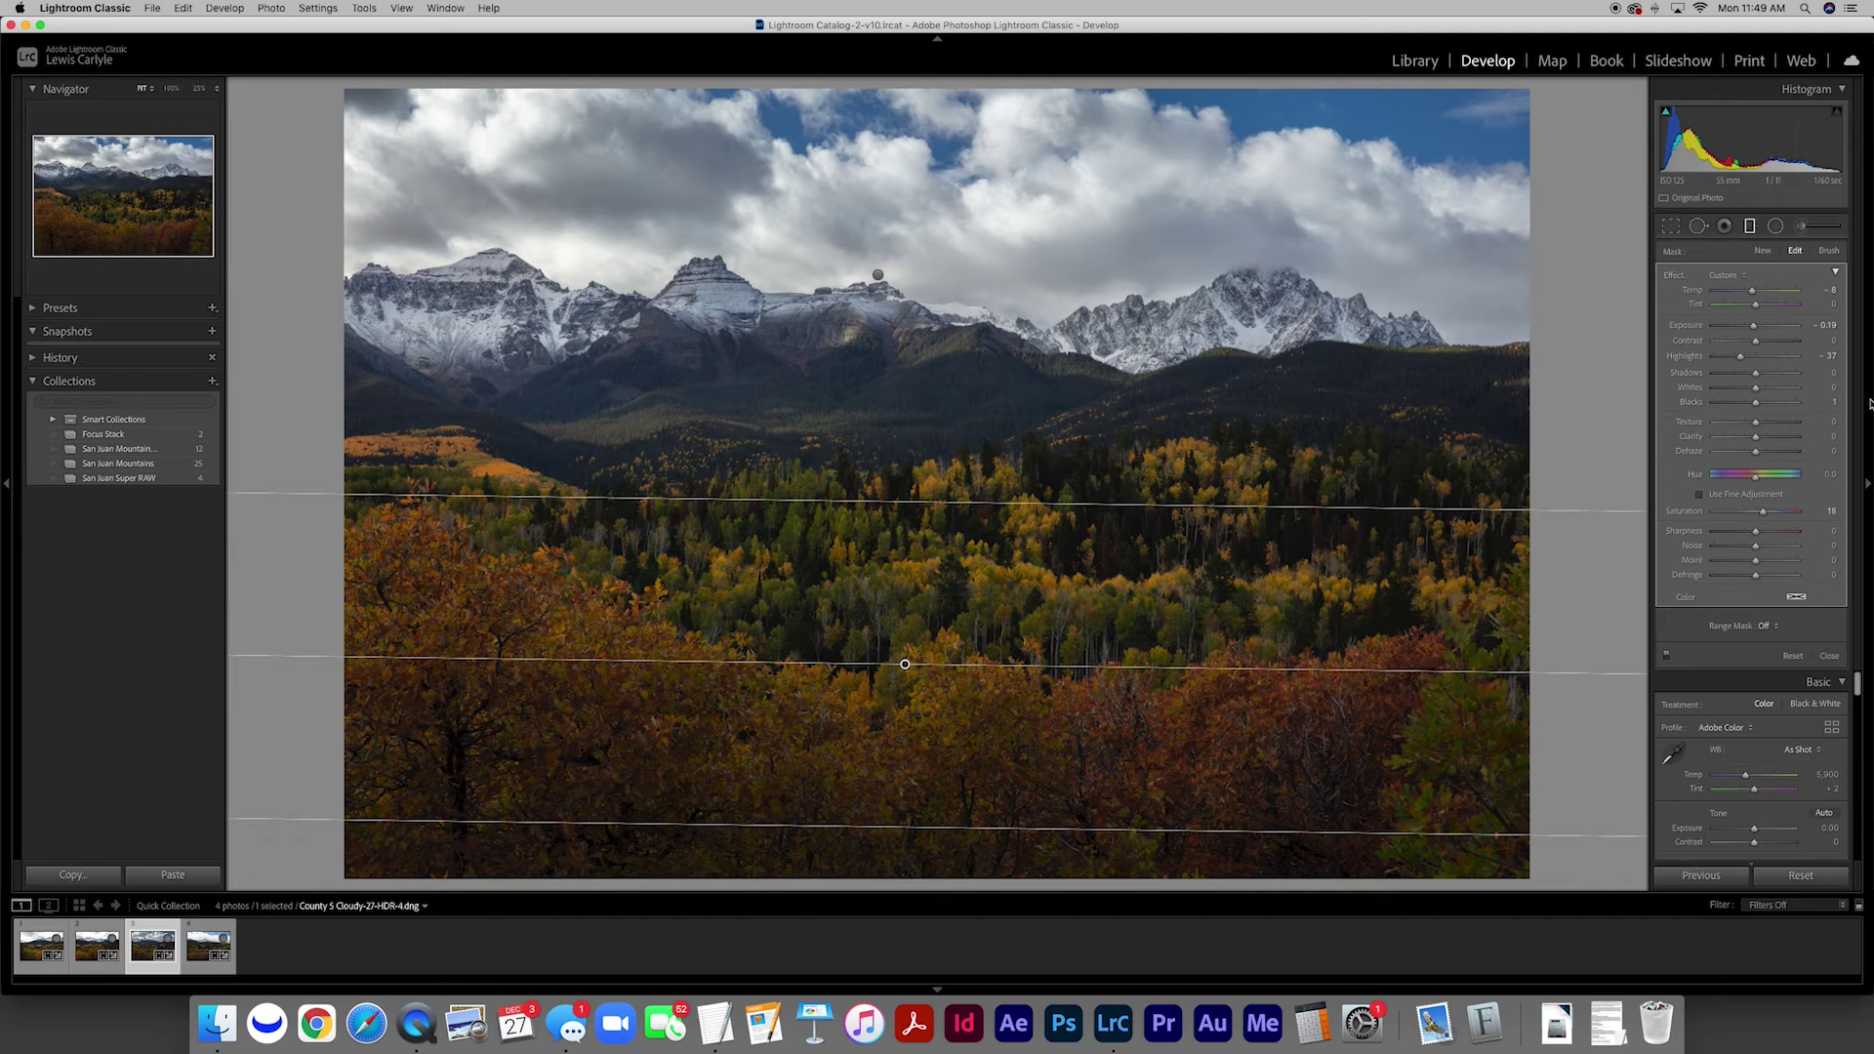
double_click(1754, 327)
left_click_drag(1756, 328, 1773, 330)
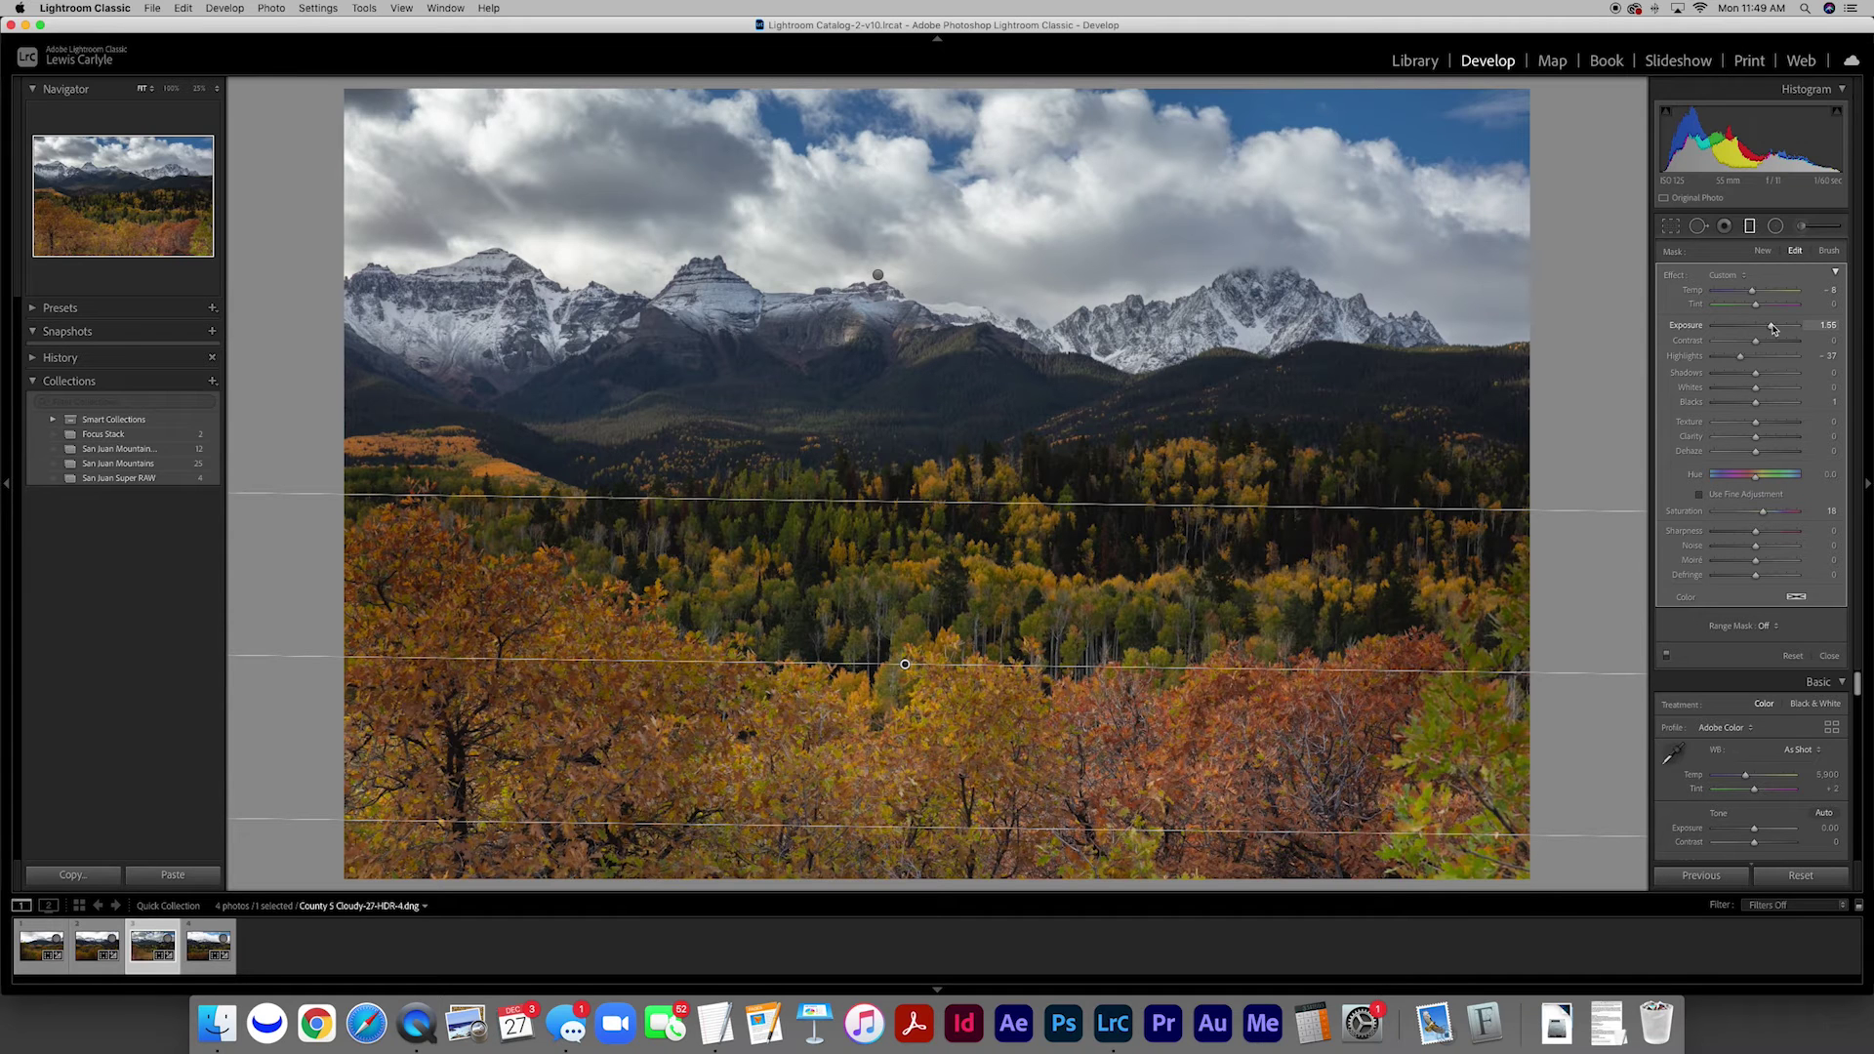
left_click_drag(1025, 502, 1027, 472)
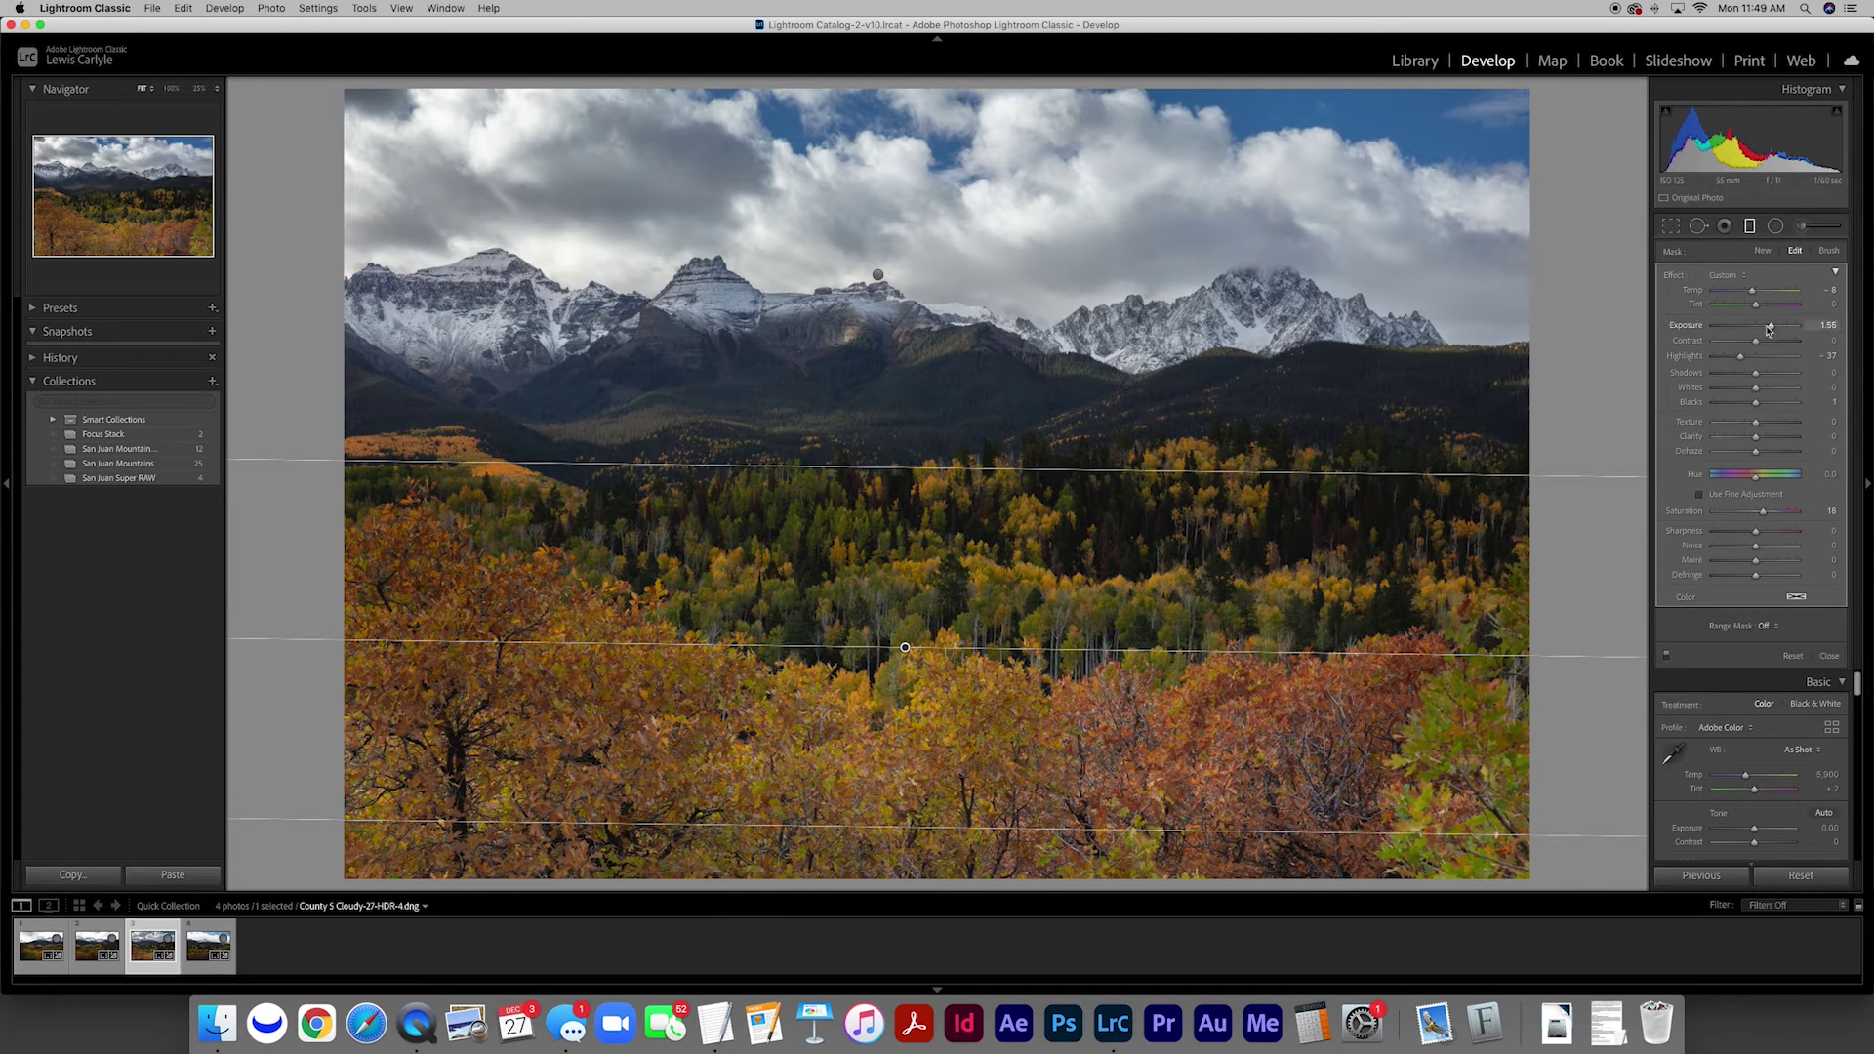
Step: Raise the Highlights and warm the Temp of the foreground graduated filter, and close the tool
left_click_drag(1735, 359, 1767, 360)
left_click_drag(1752, 291, 1759, 310)
left_click_drag(1761, 290, 1762, 293)
left_click(1829, 654)
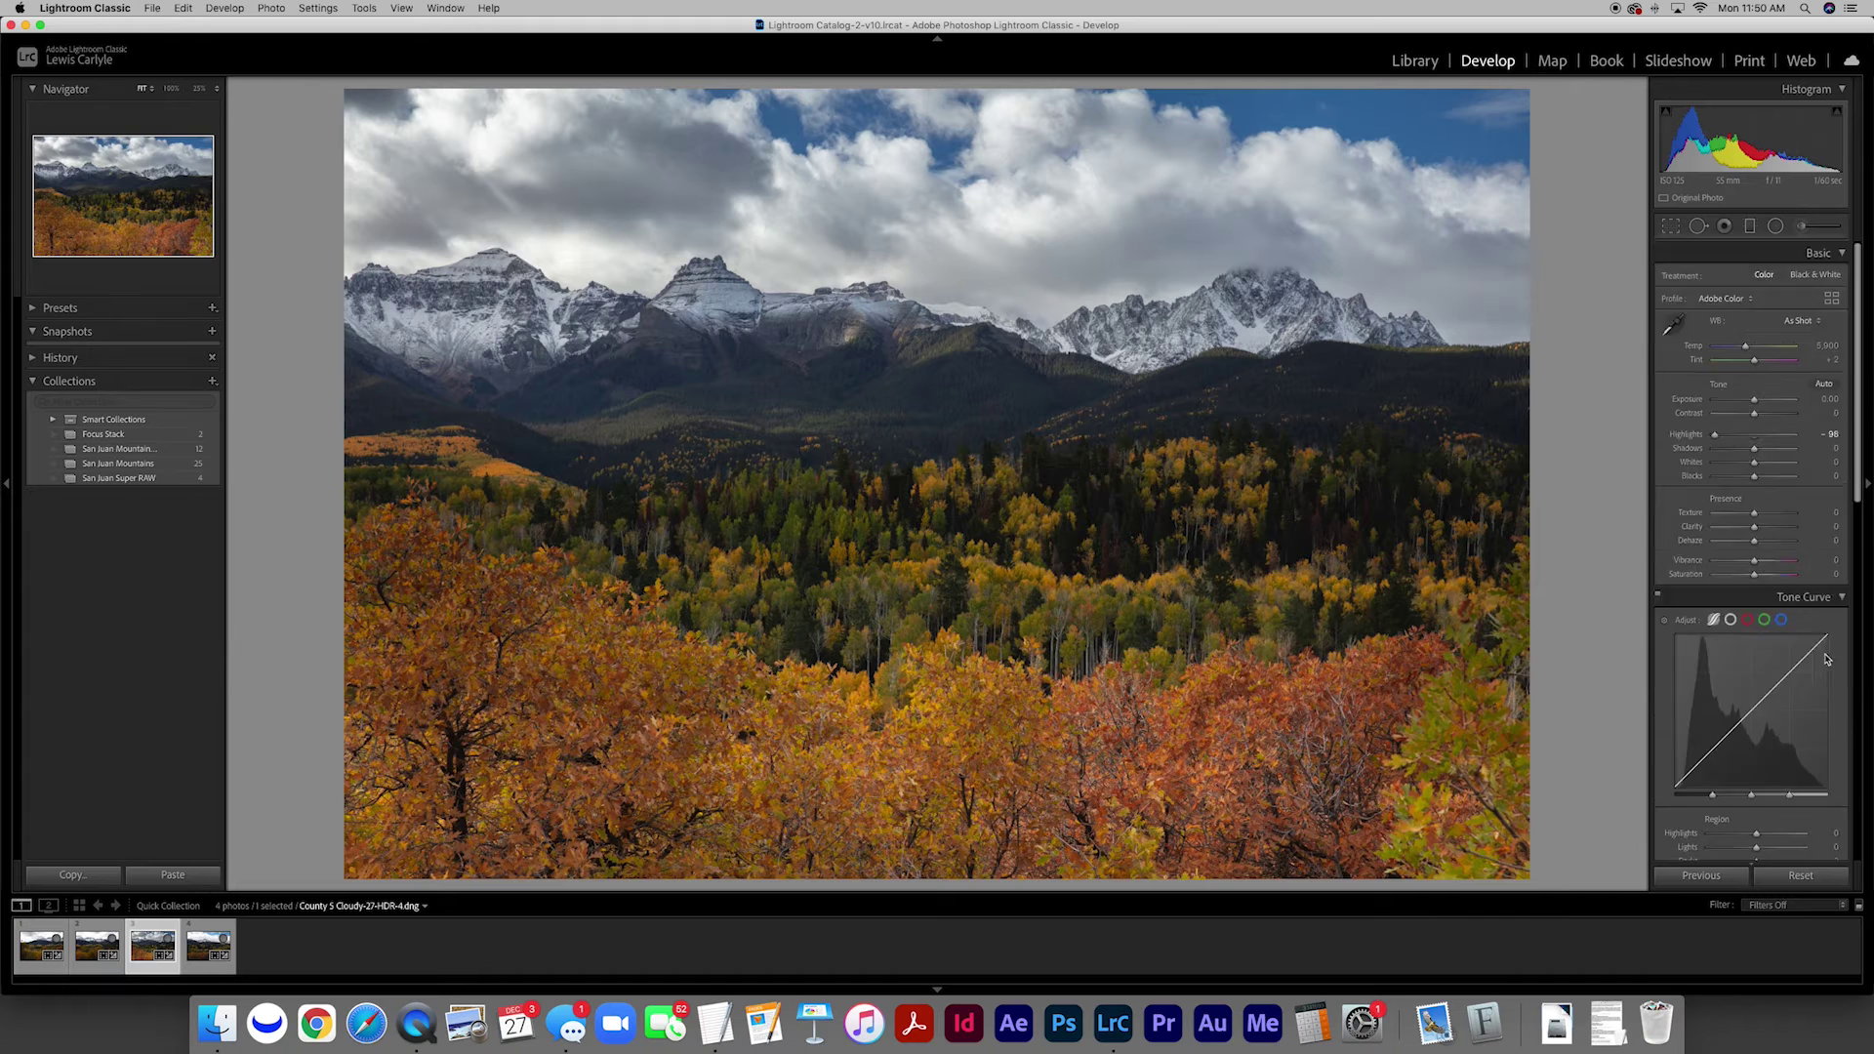
Step: Add an inverted radial filter over the hillside and trees at the photo's left edge, widen it slightly and set Exposure to 0.61
left_click(1775, 227)
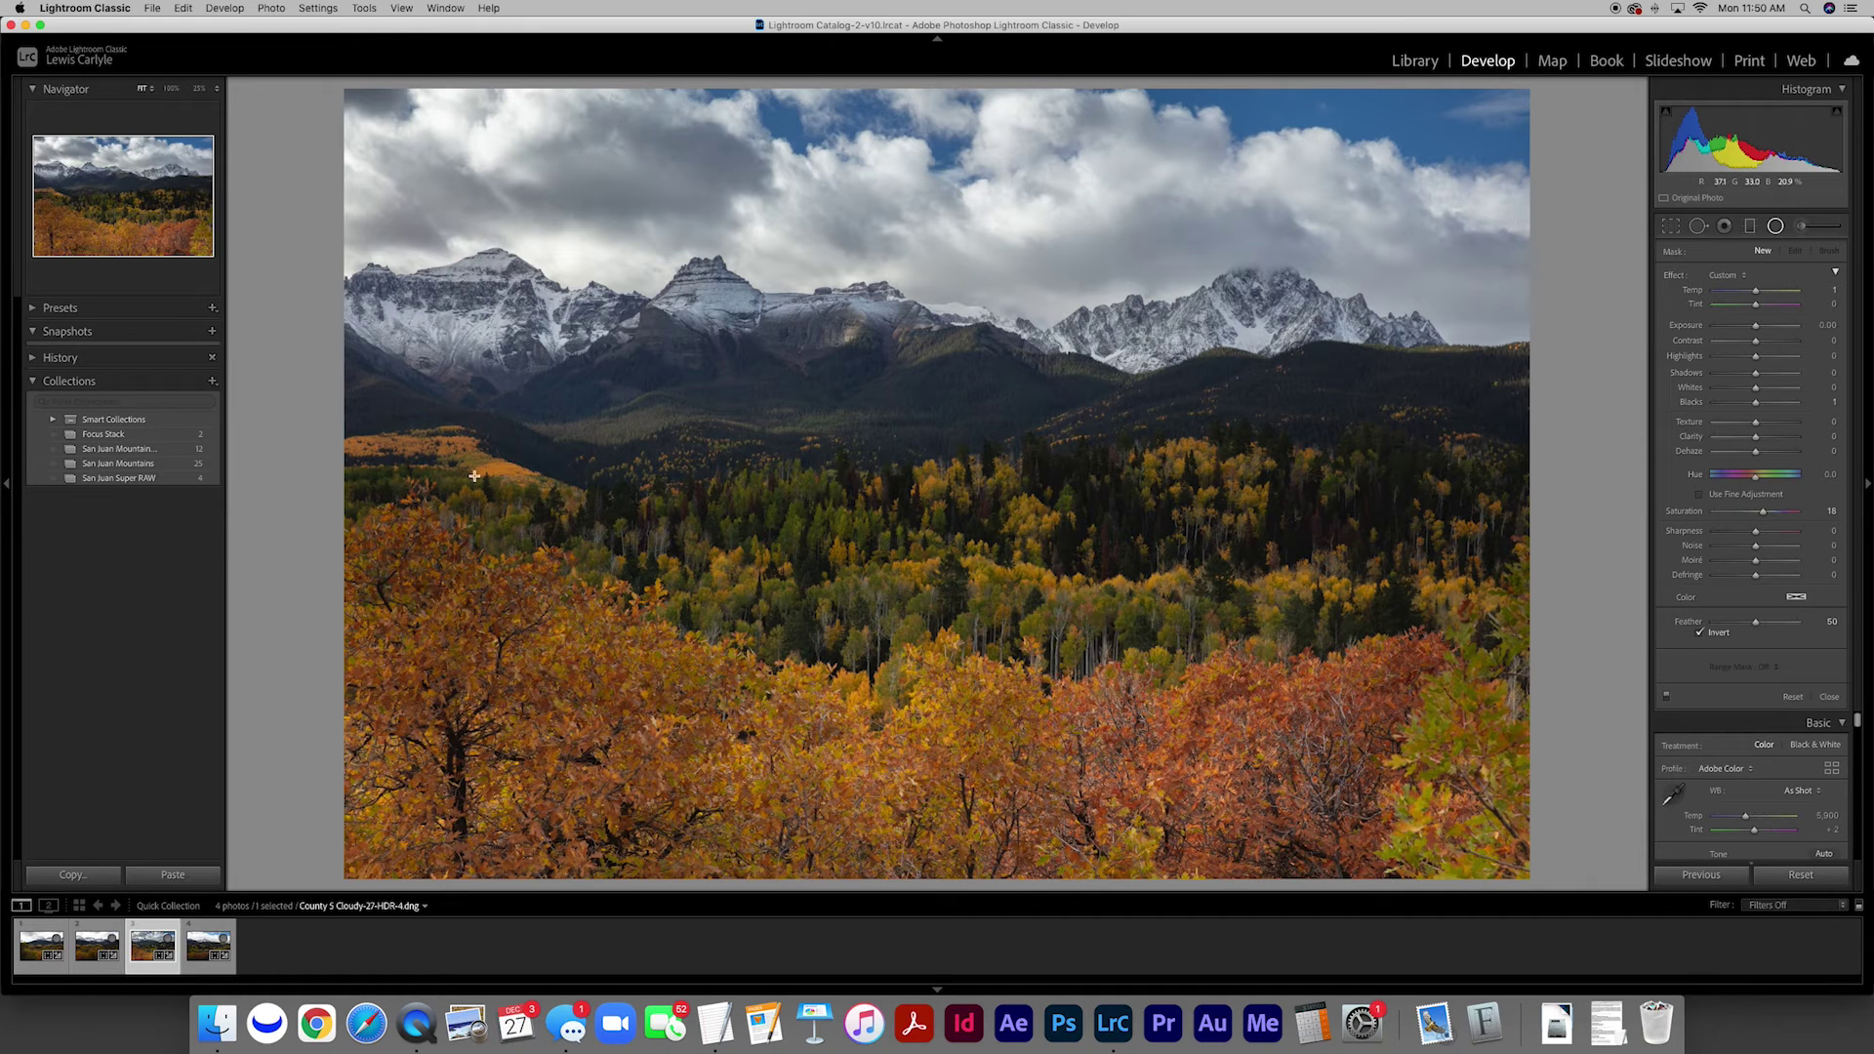
left_click_drag(439, 498, 597, 703)
mouse_move(440, 498)
left_mouse_down()
mouse_move(470, 501)
mouse_move(441, 513)
left_mouse_up()
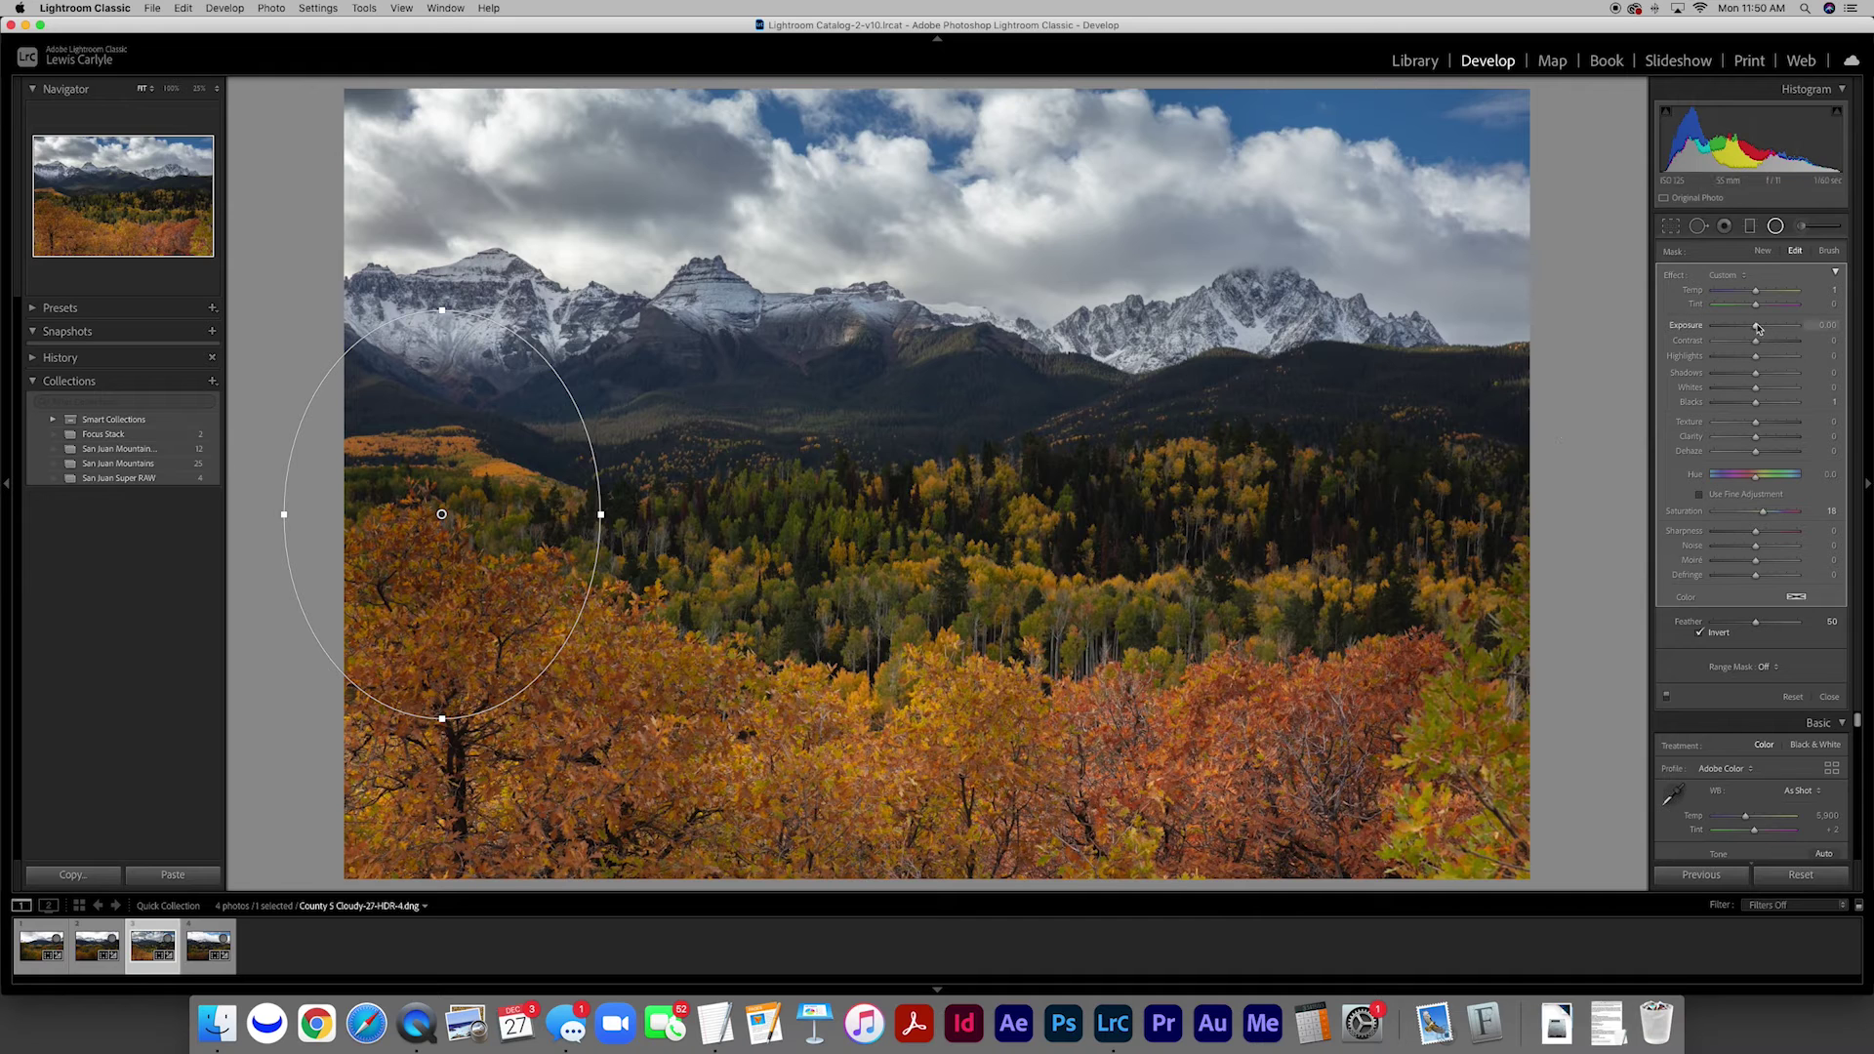
left_click_drag(1758, 328, 1764, 327)
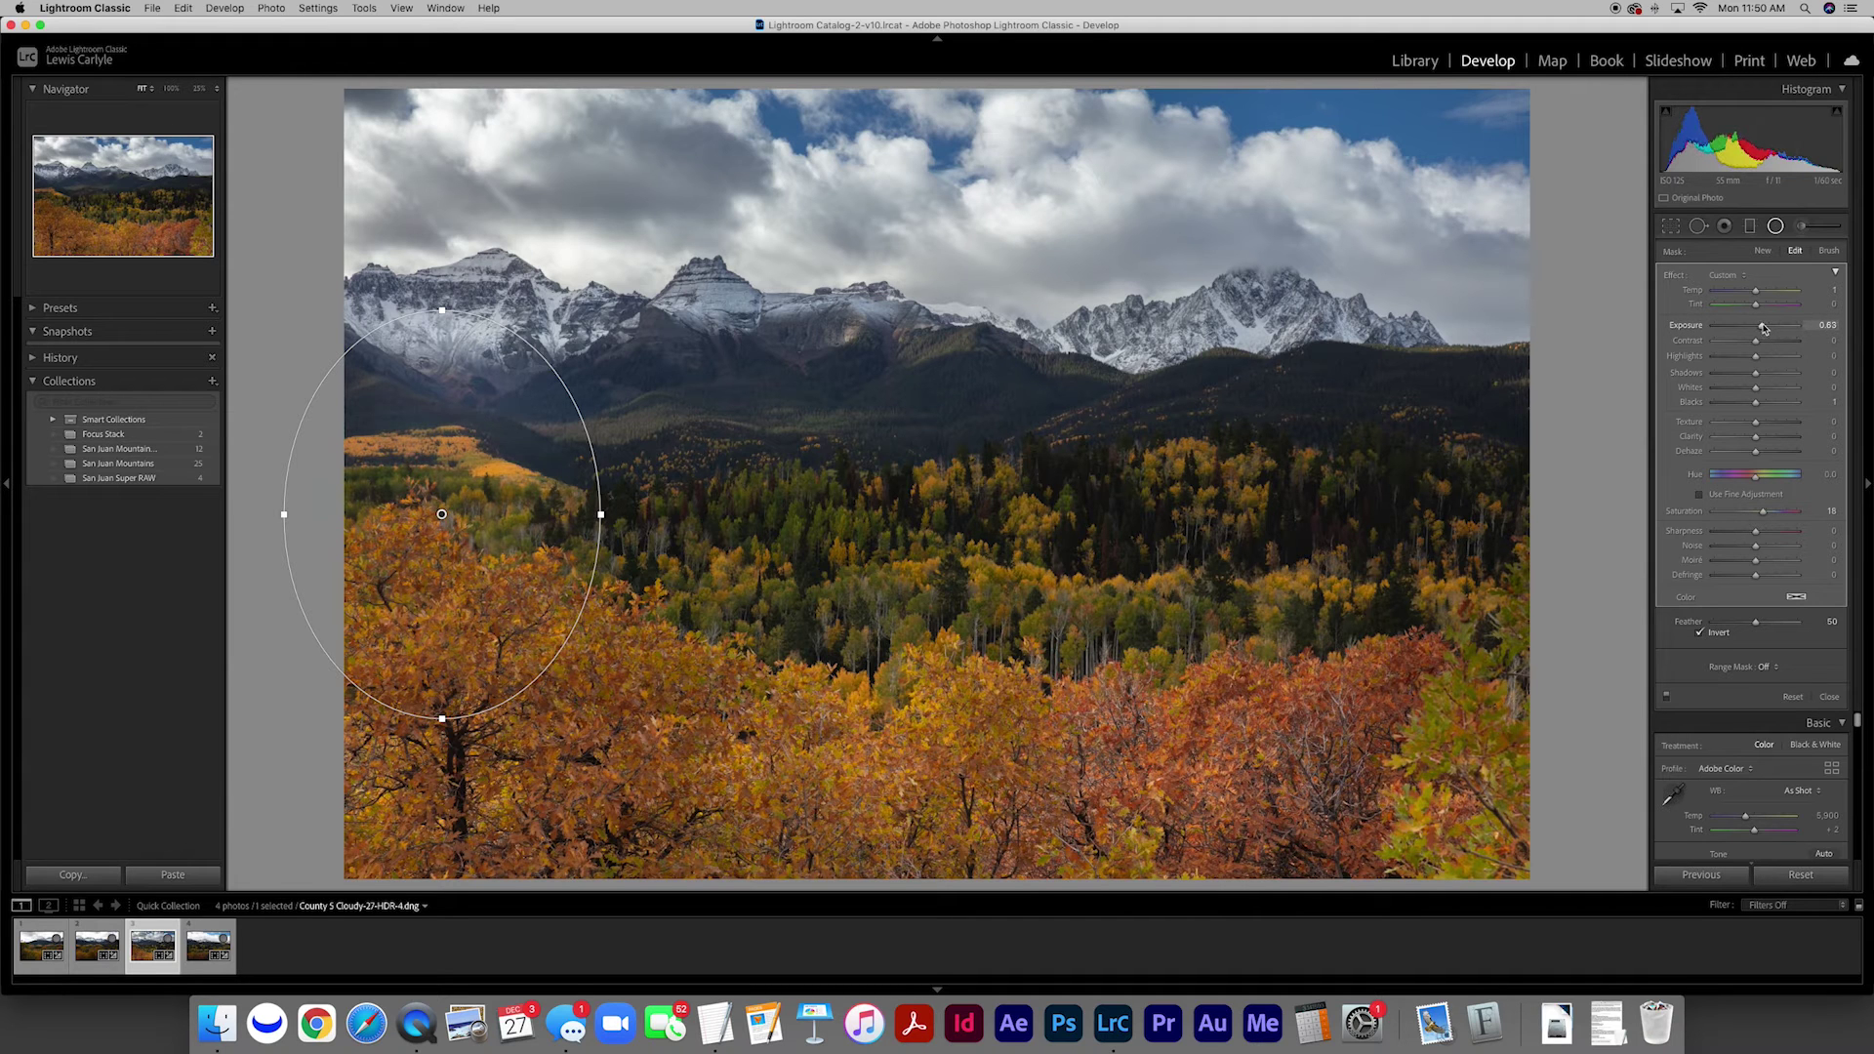
left_click_drag(599, 513, 621, 514)
left_click_drag(442, 514, 441, 514)
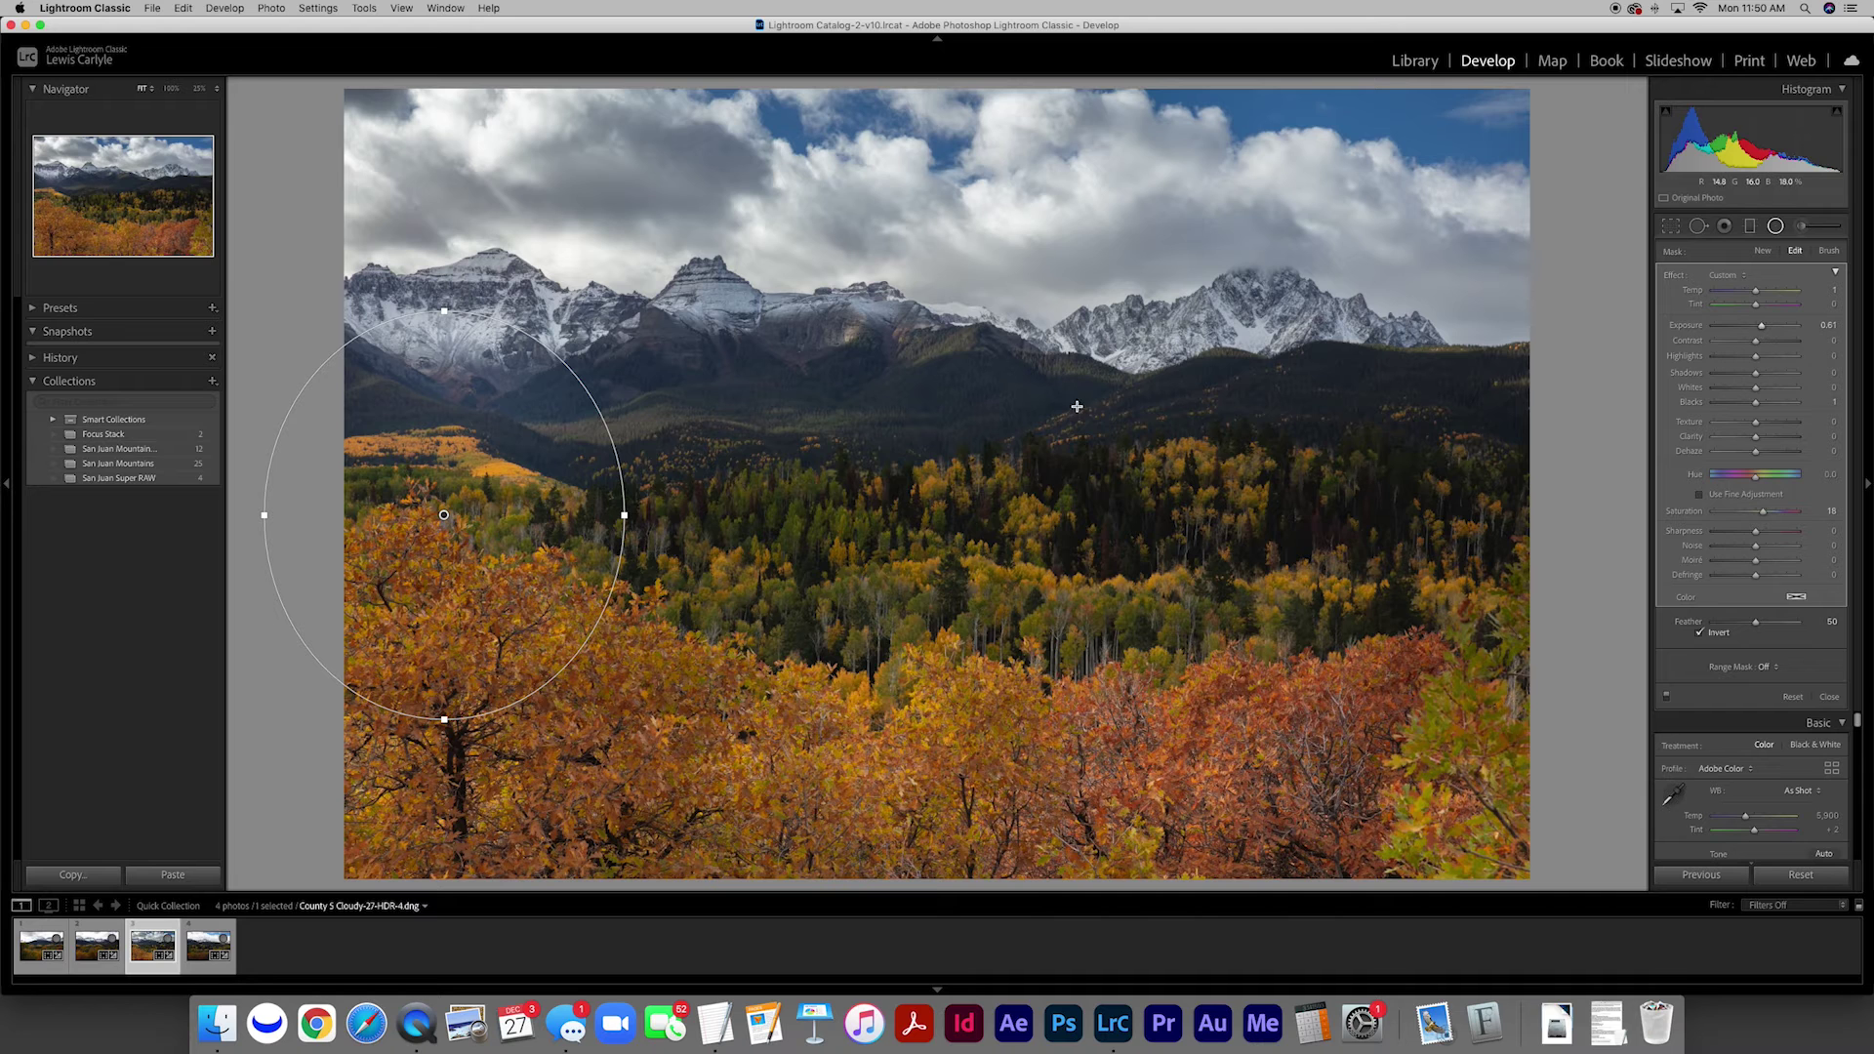
Step: Add a wide radial filter over the aspen forest in the middle of the photo, tilt it slightly and set Exposure to 1.07
left_click_drag(969, 491, 1624, 678)
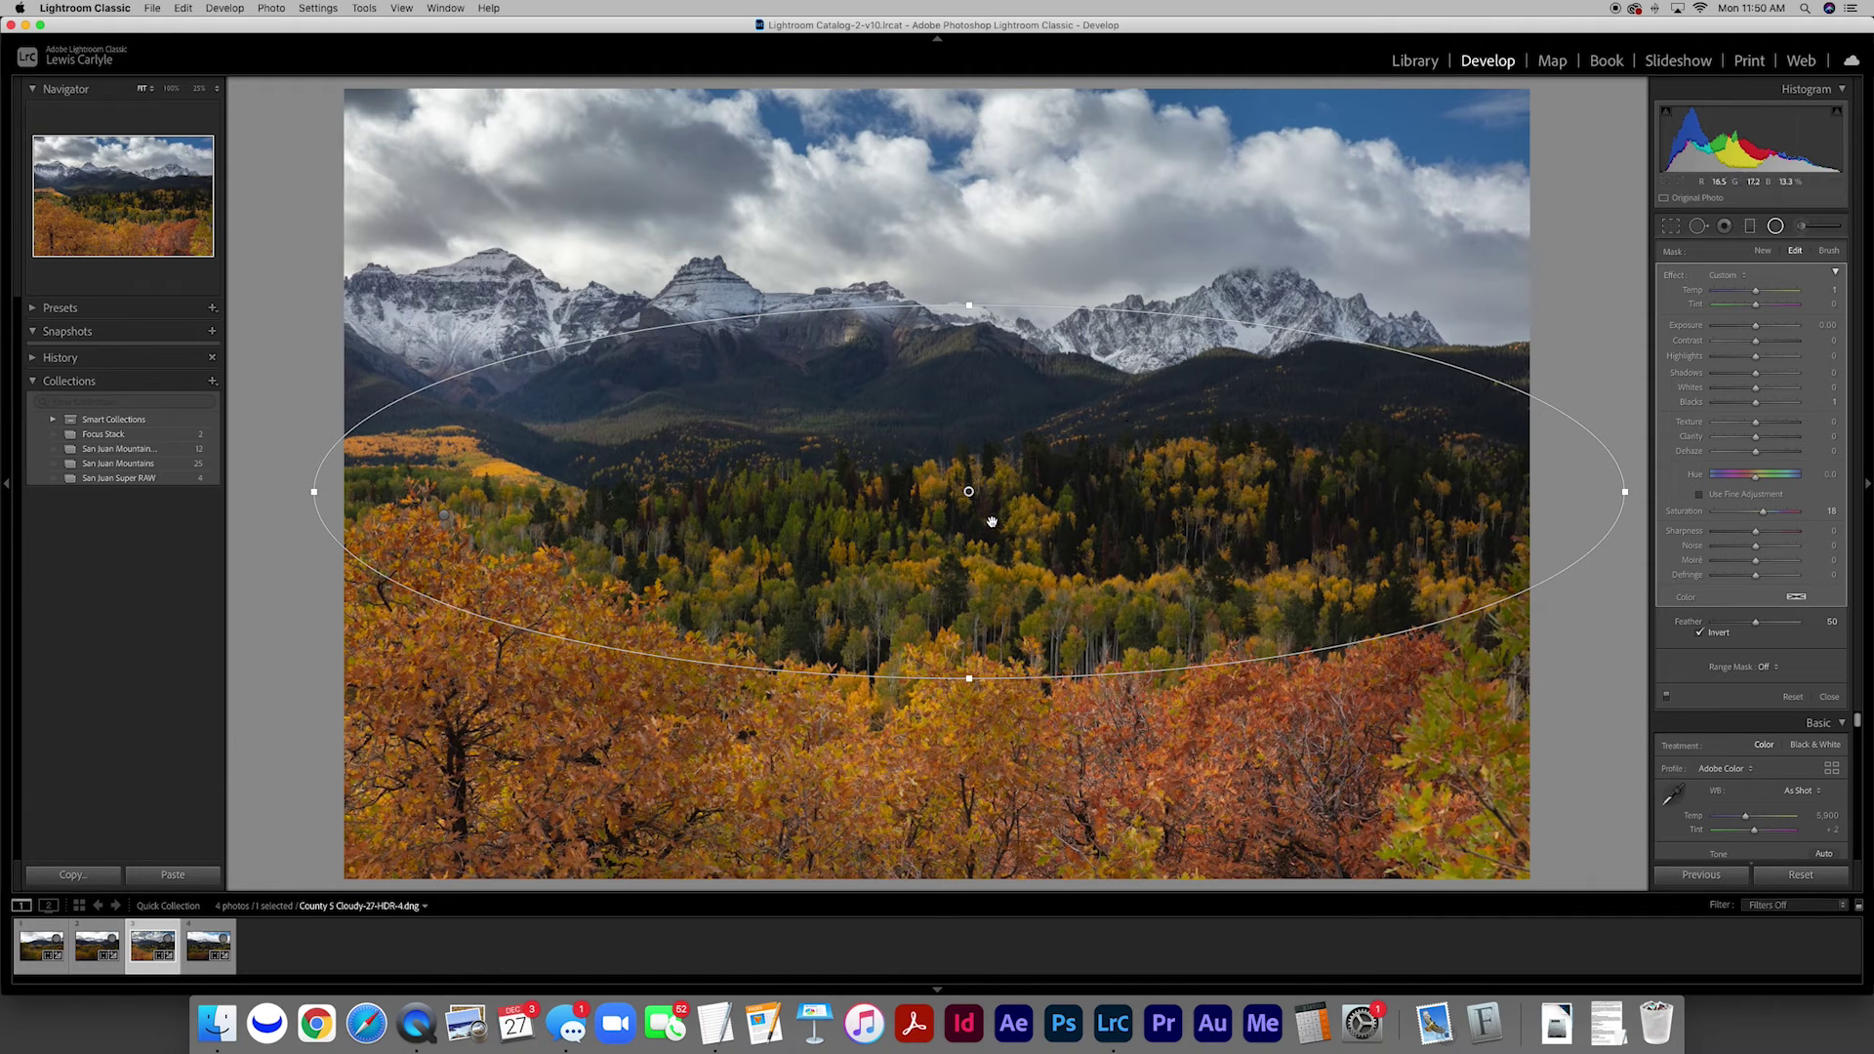
left_click_drag(1017, 490, 1051, 496)
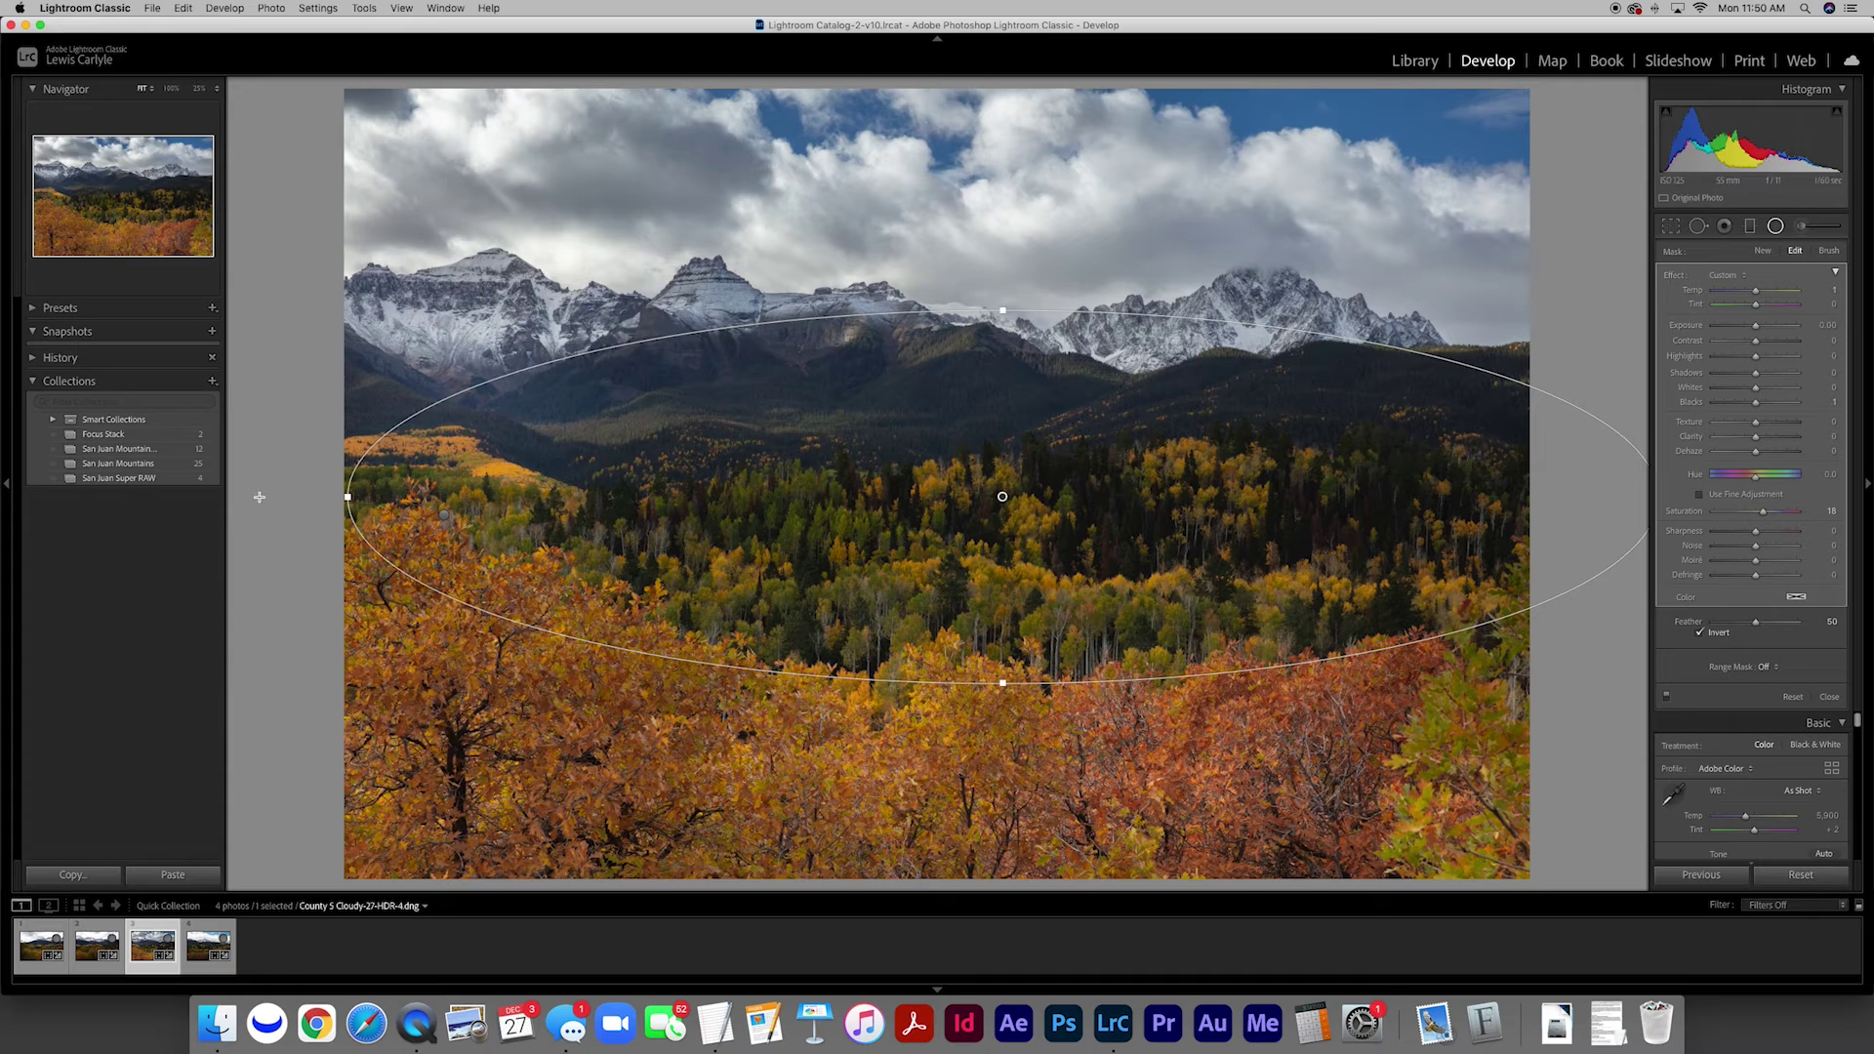
left_click_drag(336, 502, 377, 428)
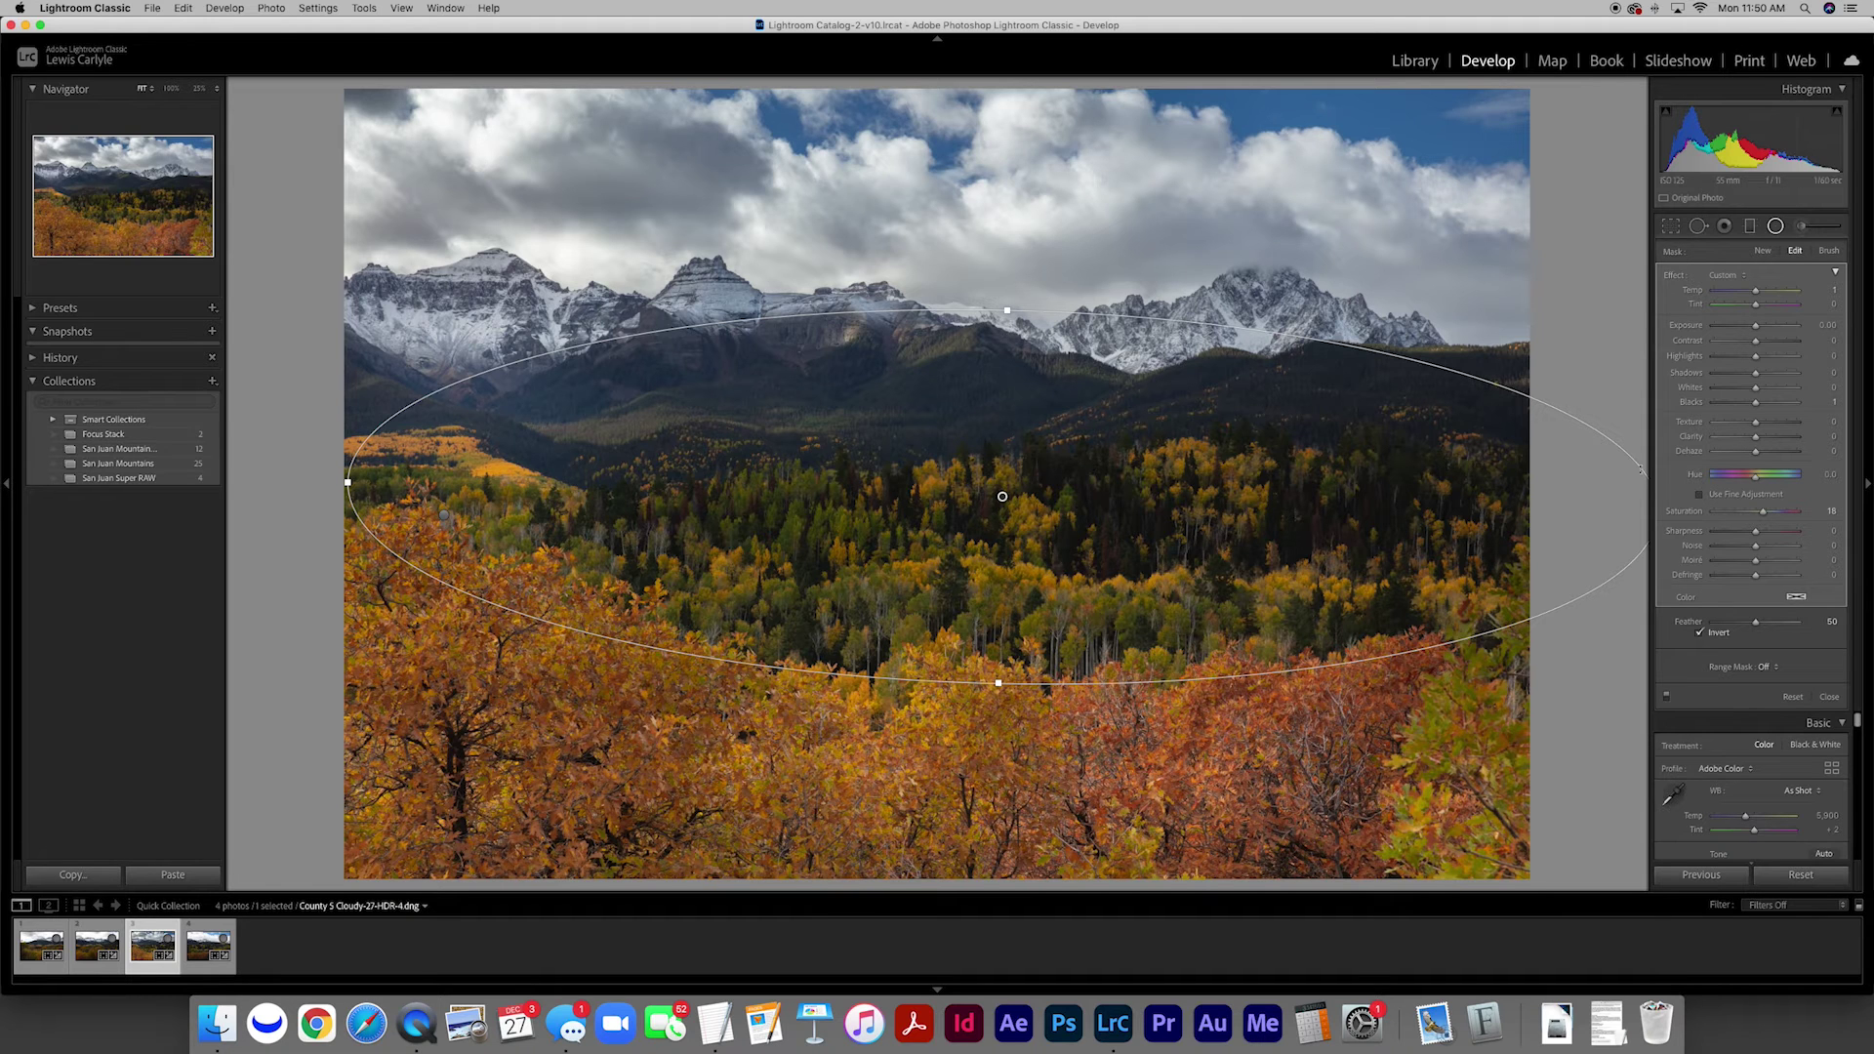
left_click_drag(1756, 329, 1767, 330)
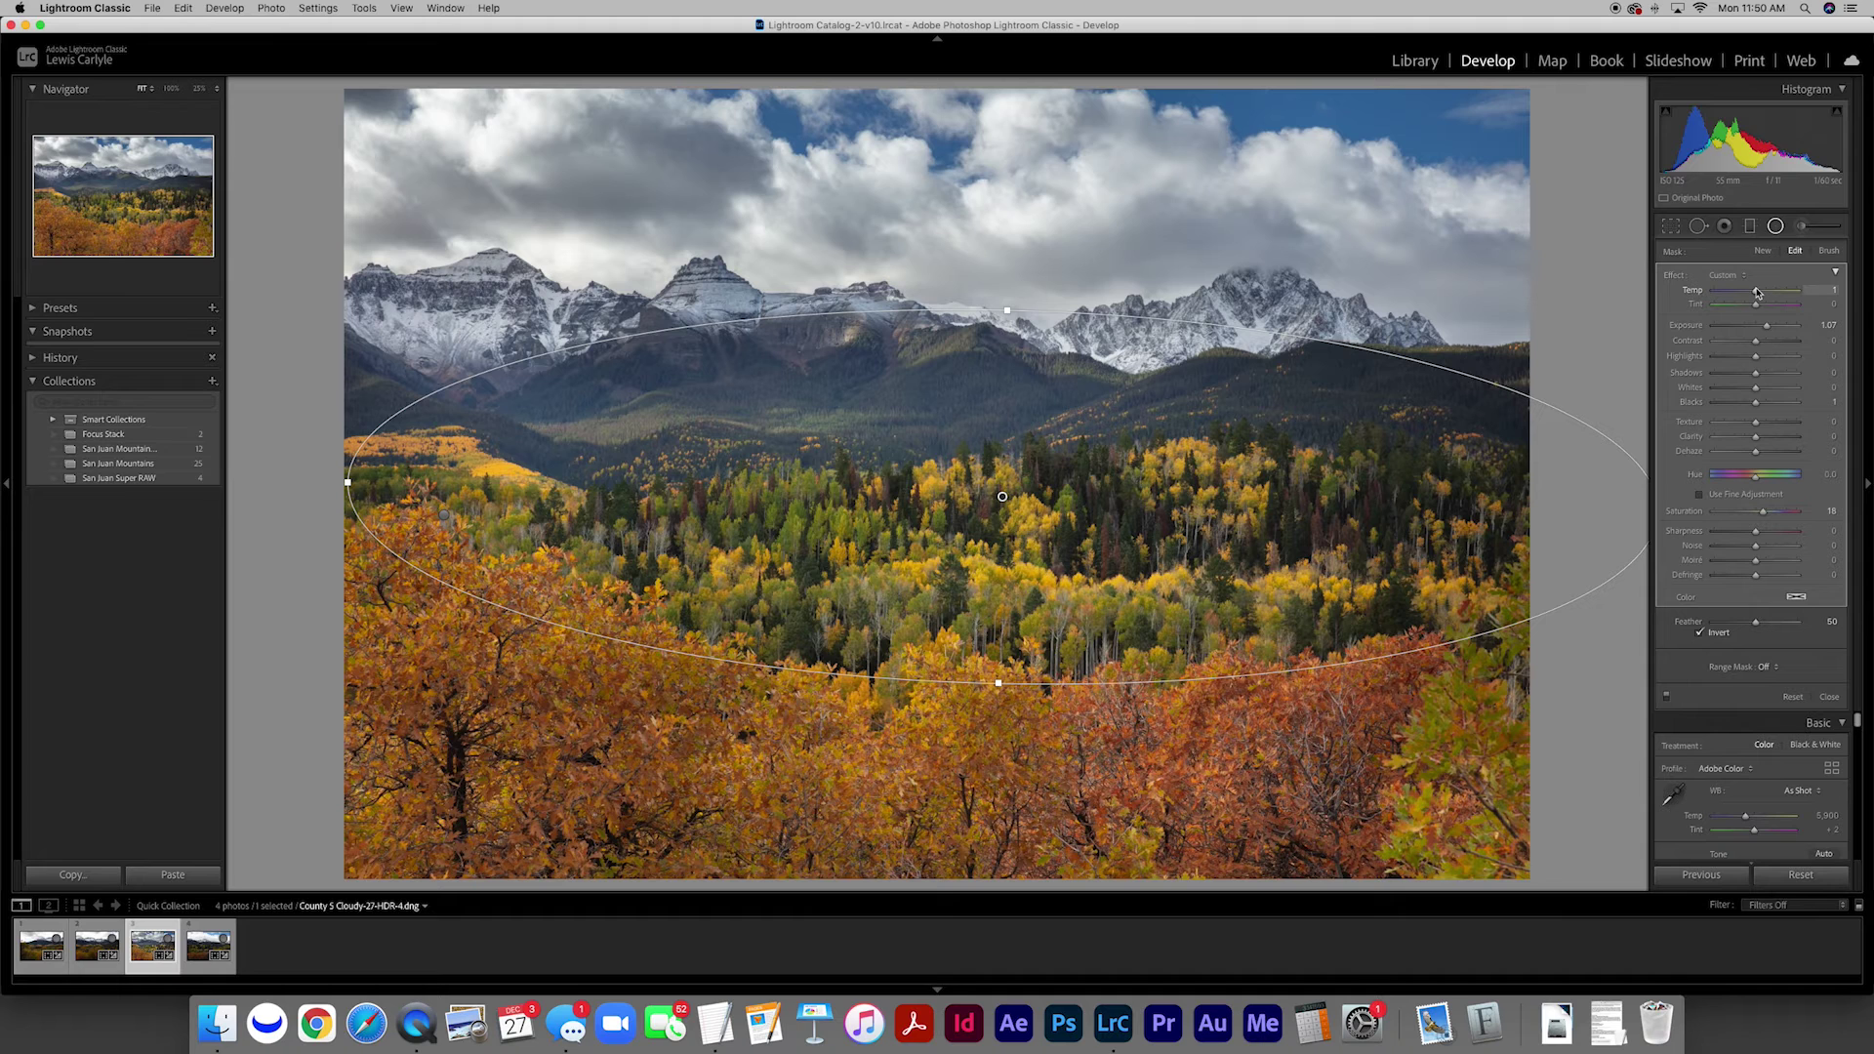
Step: Fine-tune the aspen forest's radial filter with Temp -5, Tint -5, Whites 11, slightly raised Highlights and slightly lowered Shadows and Blacks
left_click_drag(1758, 292, 1755, 292)
left_click_drag(1755, 309, 1754, 309)
left_click_drag(1758, 359, 1761, 360)
left_click_drag(1754, 373, 1753, 407)
mouse_move(1767, 330)
left_mouse_down()
mouse_move(1737, 330)
mouse_move(1781, 330)
mouse_move(1763, 330)
left_mouse_up()
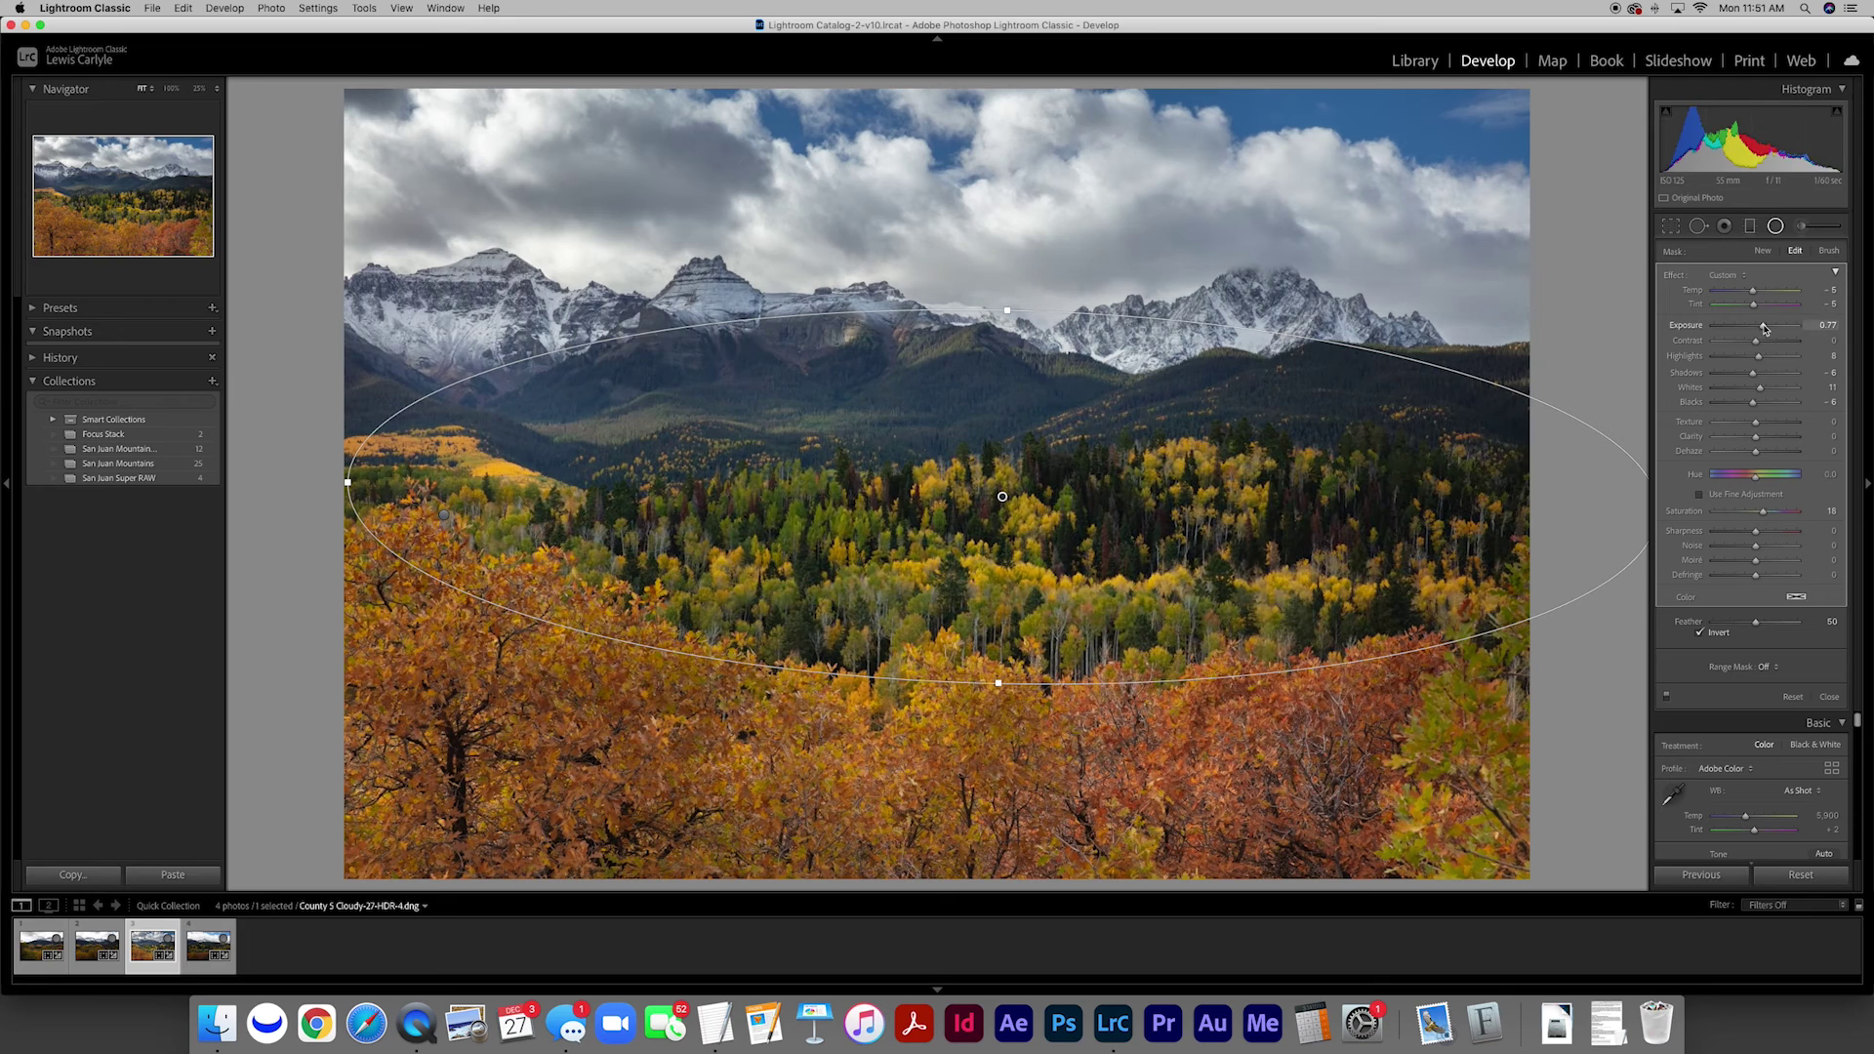
key("super+z")
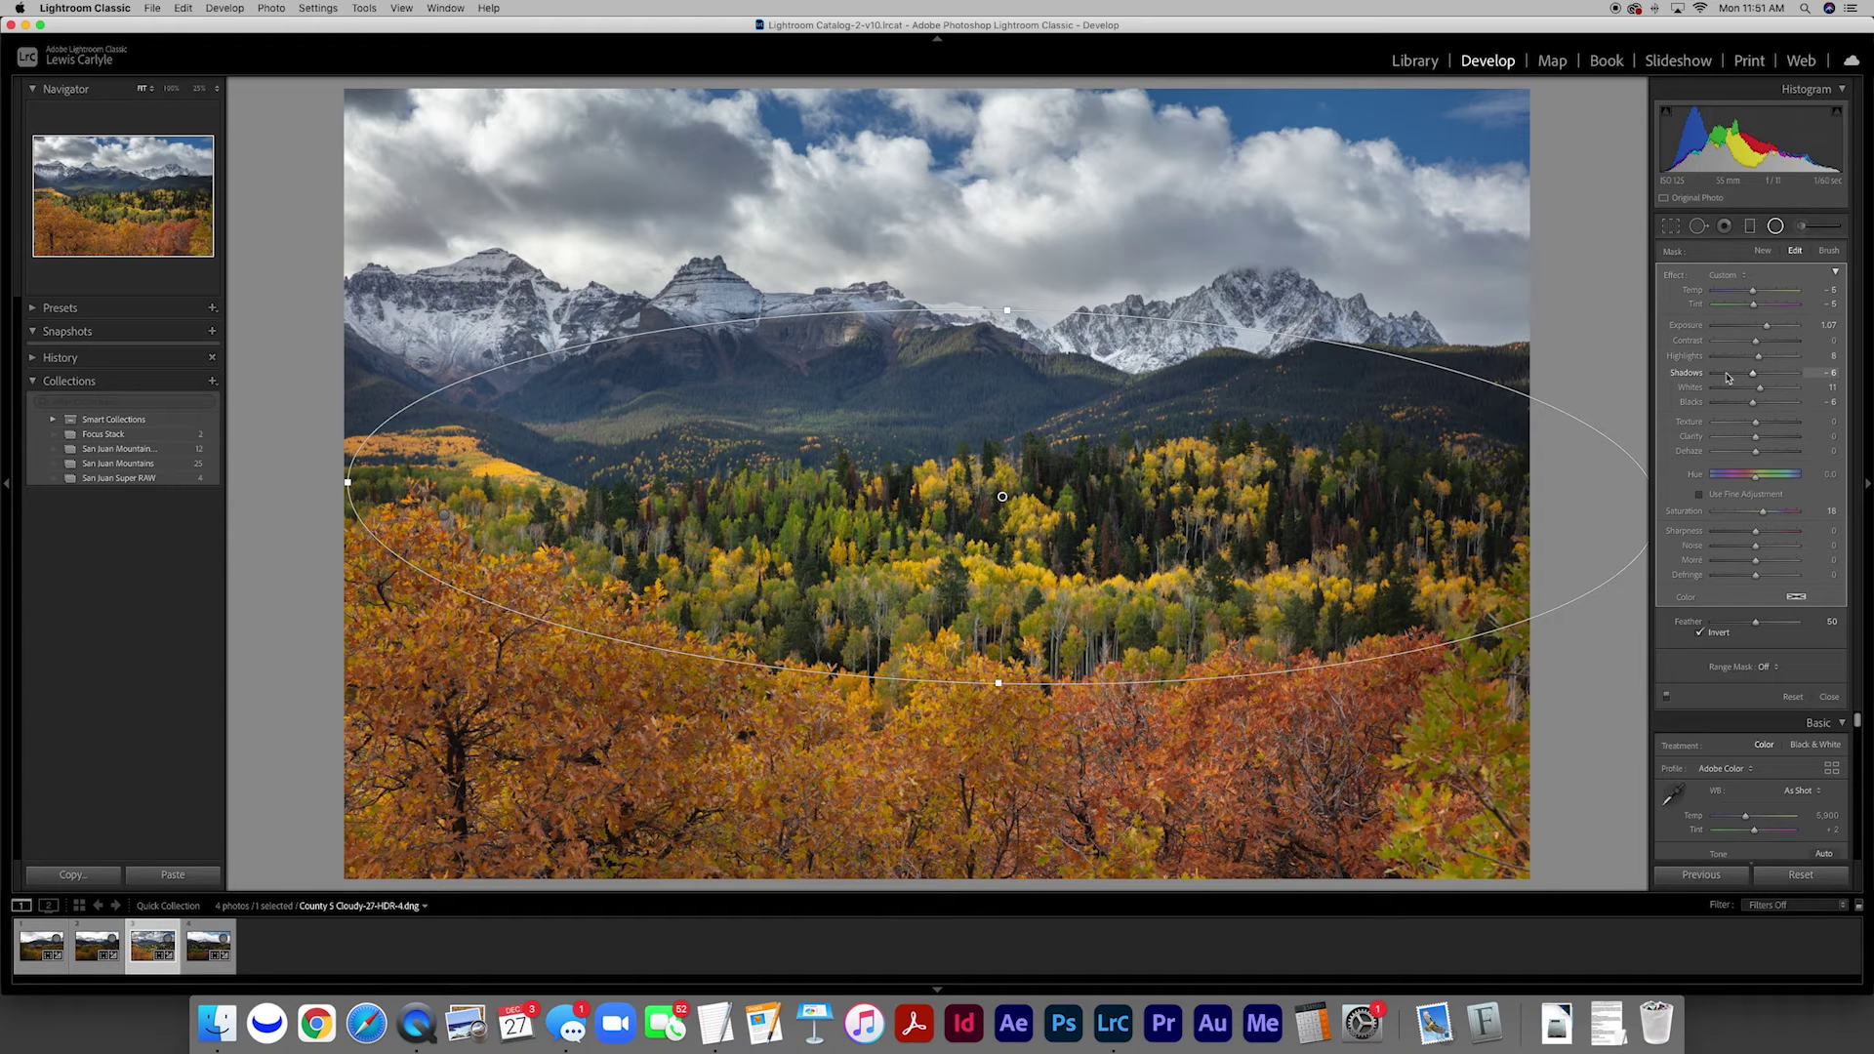
left_click(1828, 697)
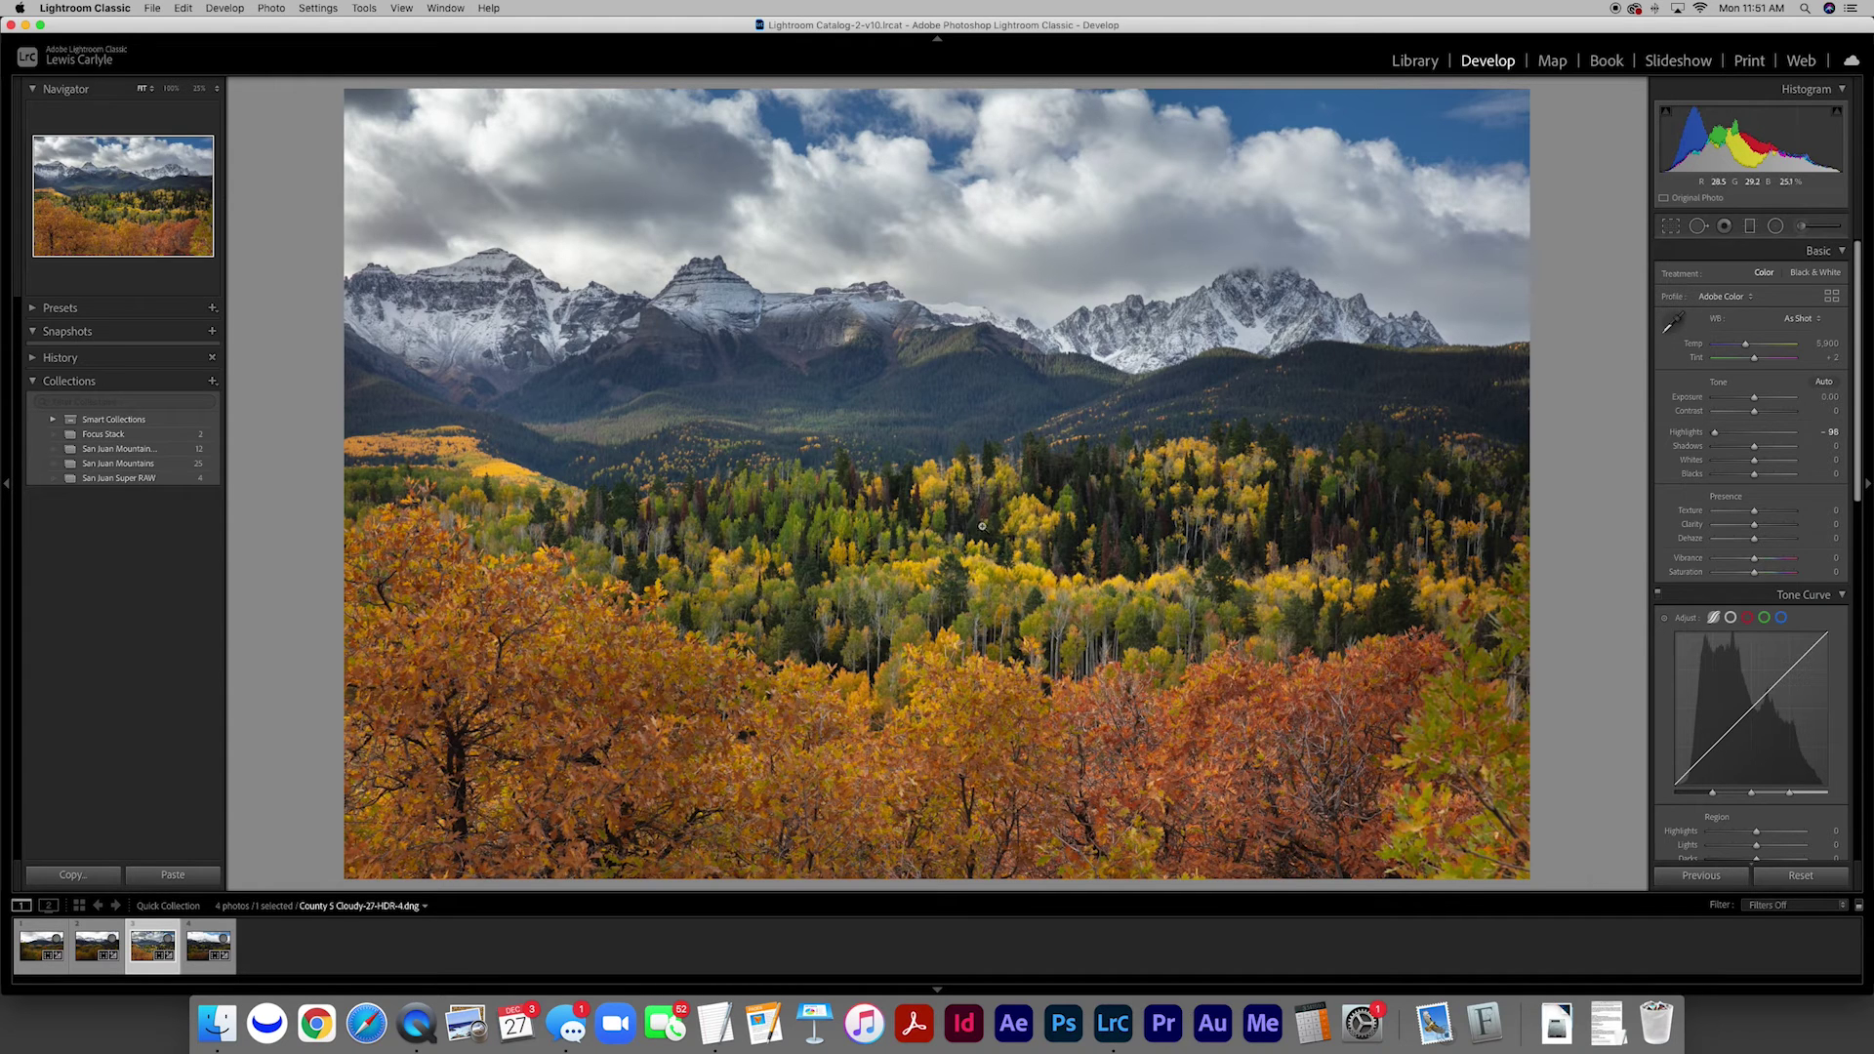
Step: Set the whole photo's Exposure to +0.25, Shadows to -3, Whites to +2 and Blacks to -3
scroll(1744, 464, "up", 1)
scroll(1744, 464, "down", 1)
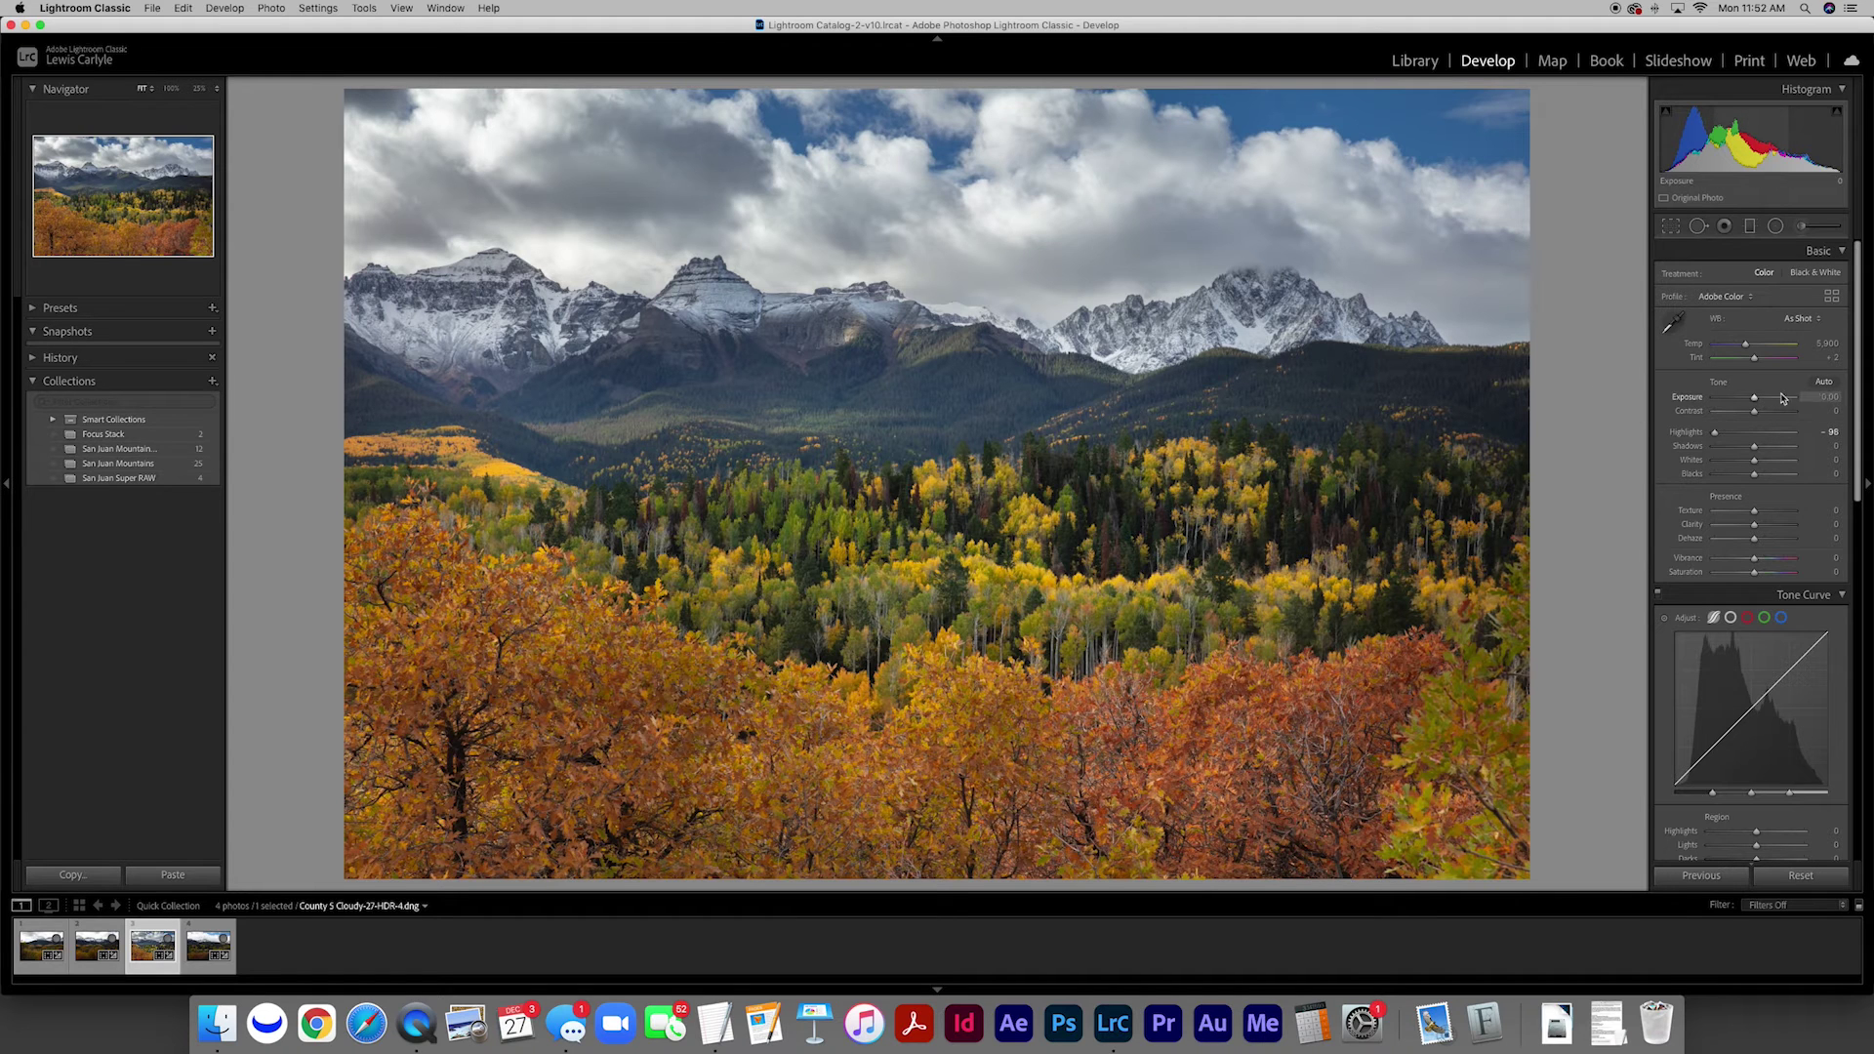
left_click(1814, 398)
type(".25")
key("Return")
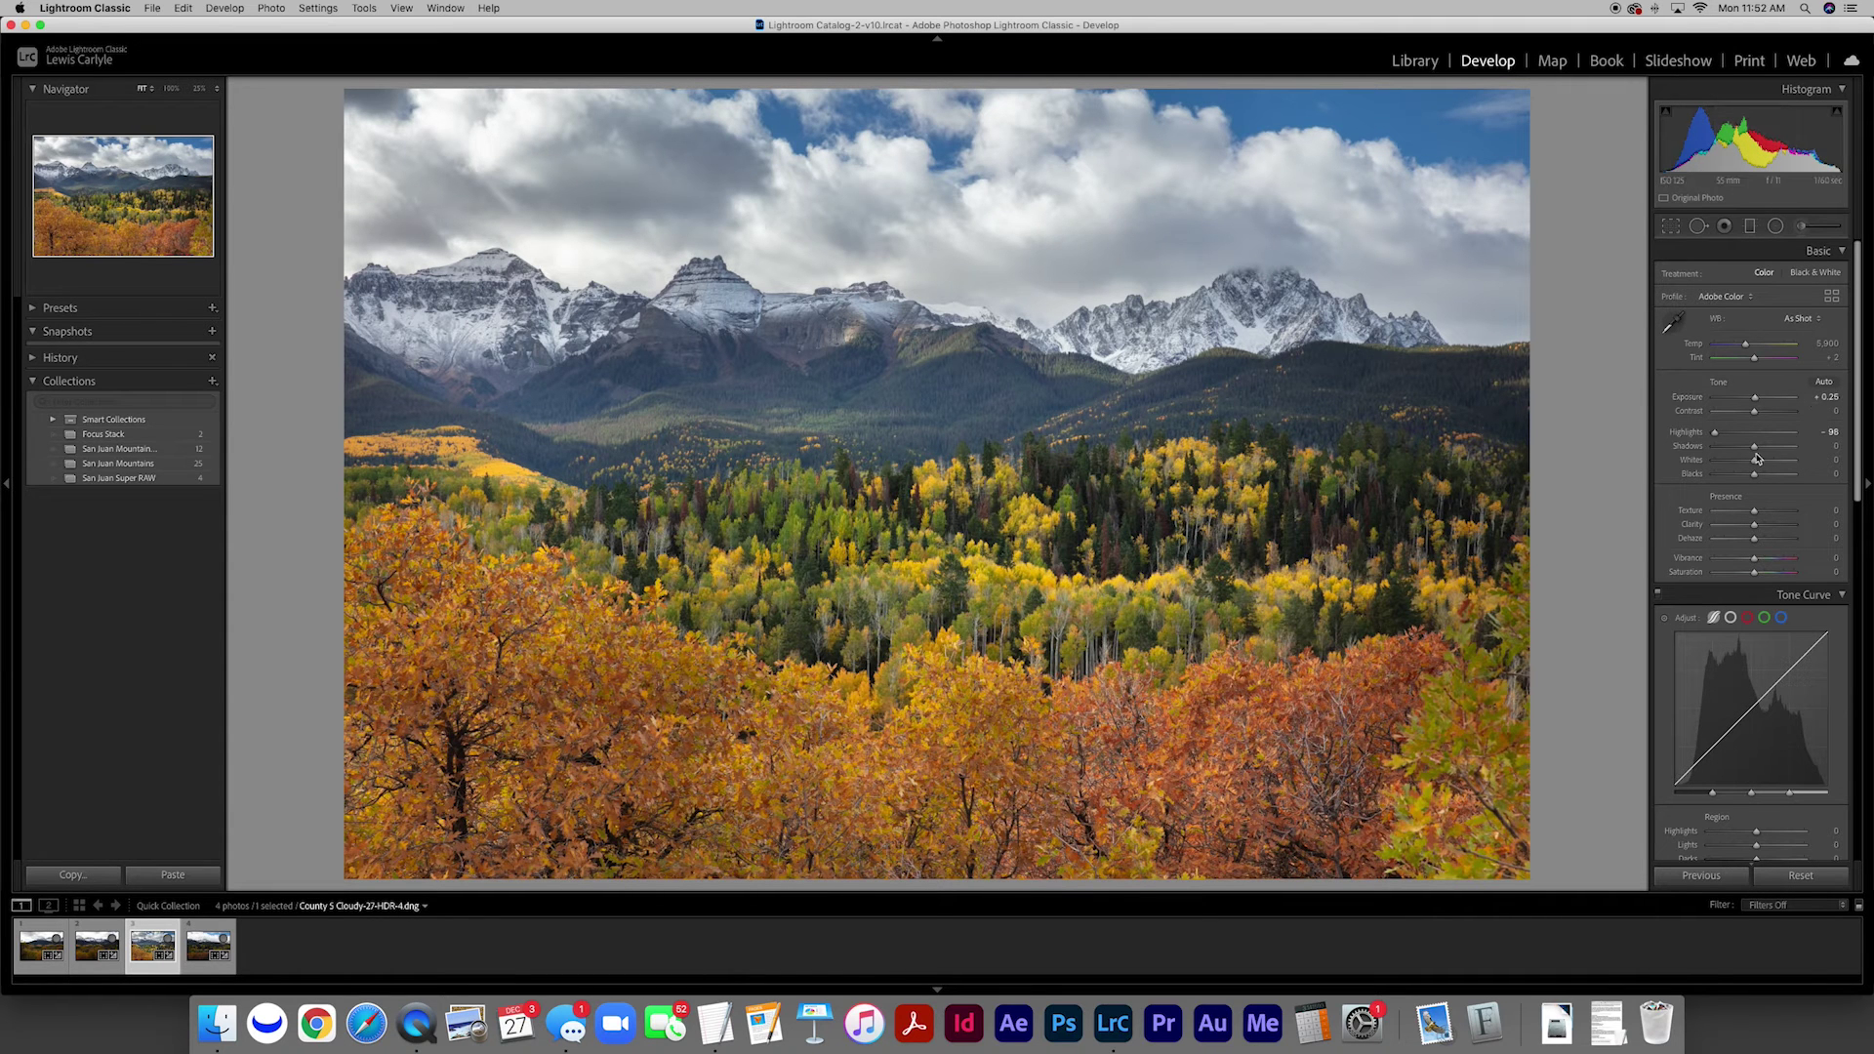
left_click_drag(1756, 451, 1752, 478)
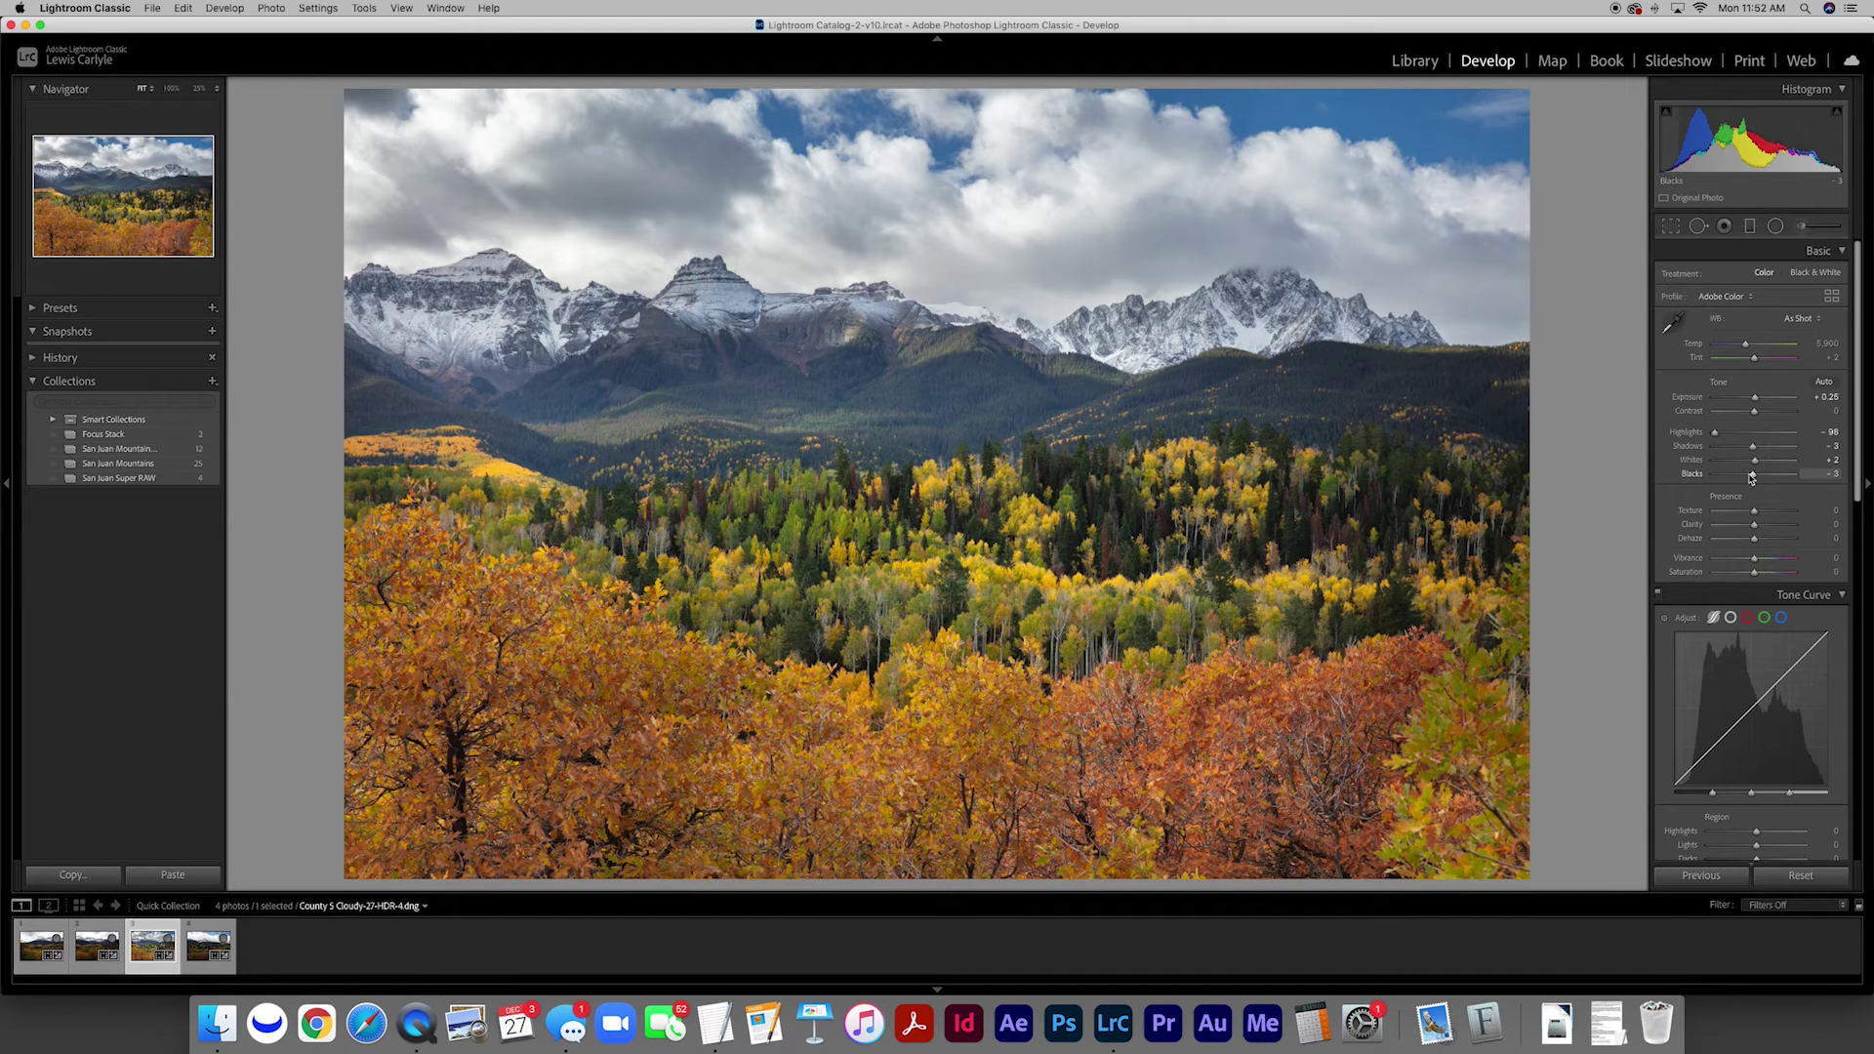
Step: Set the photo's Vibrance to +7 and its Saturation to +17
left_click(1833, 558)
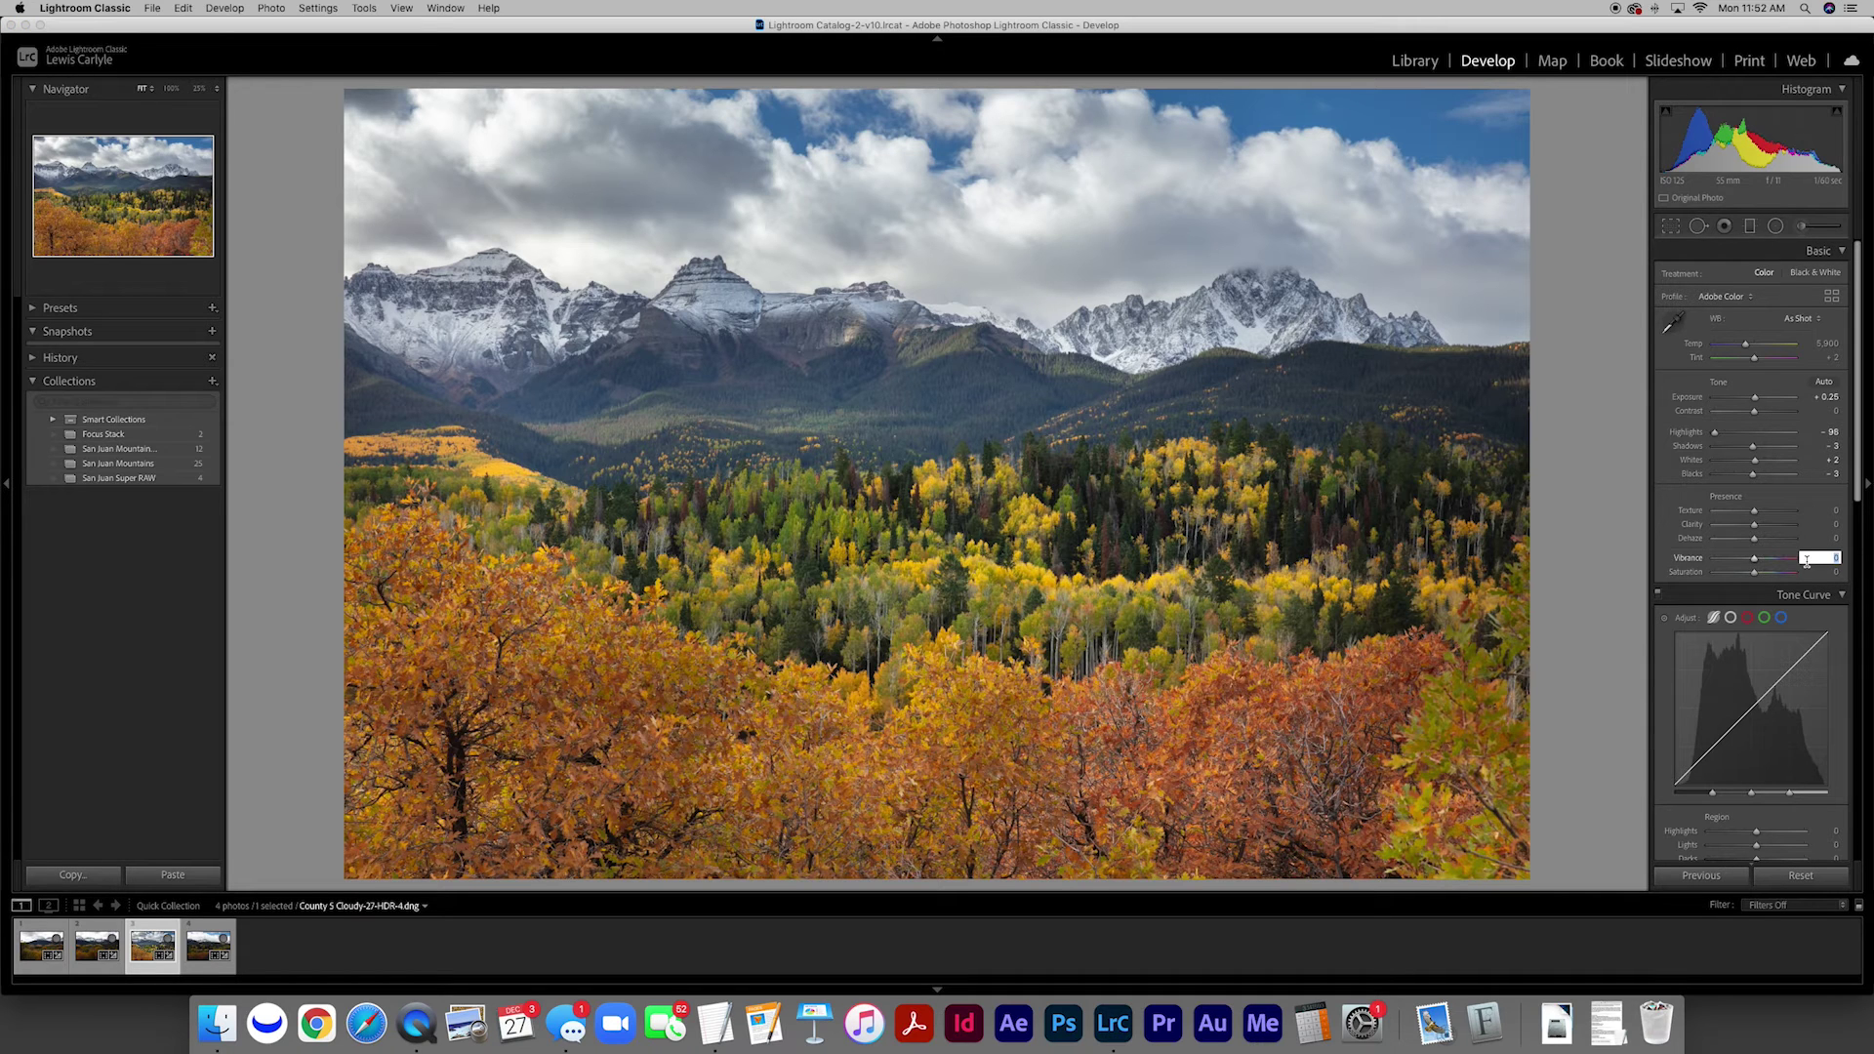
type("7")
key("Tab")
type("7")
key("Tab")
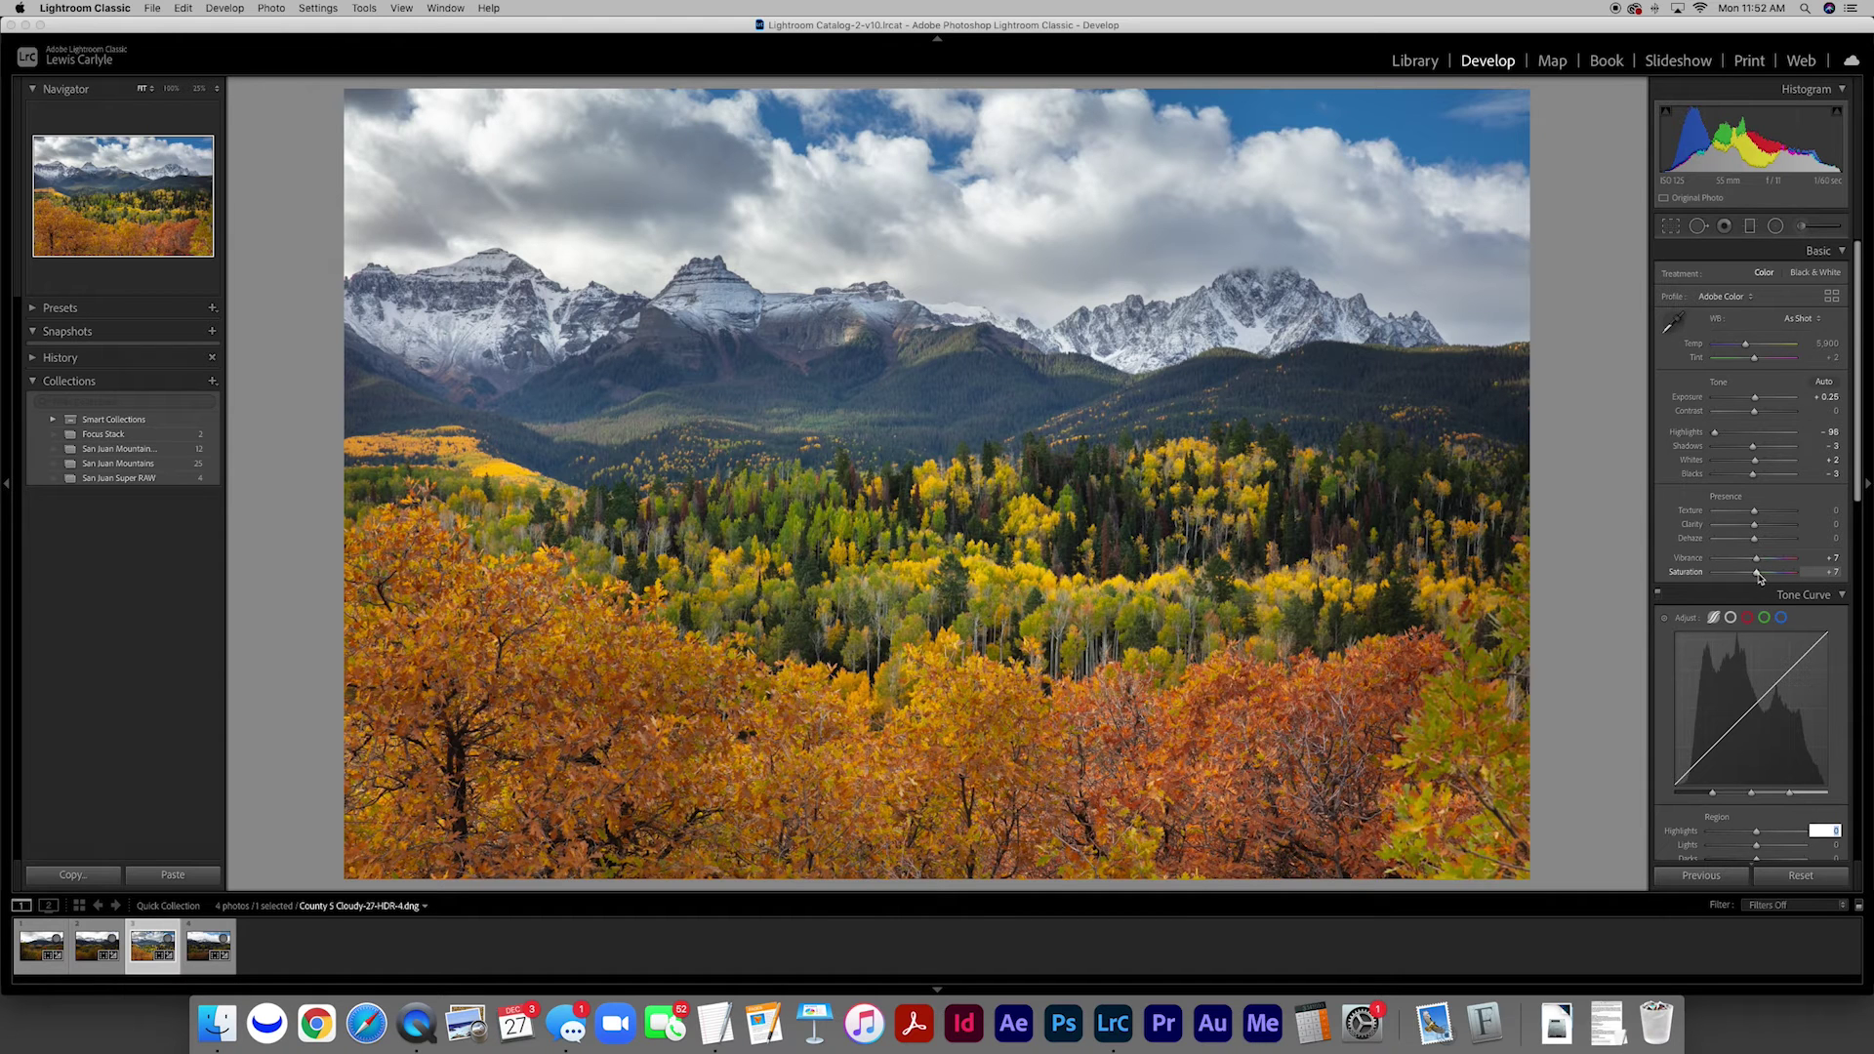
left_click_drag(1758, 575, 1785, 576)
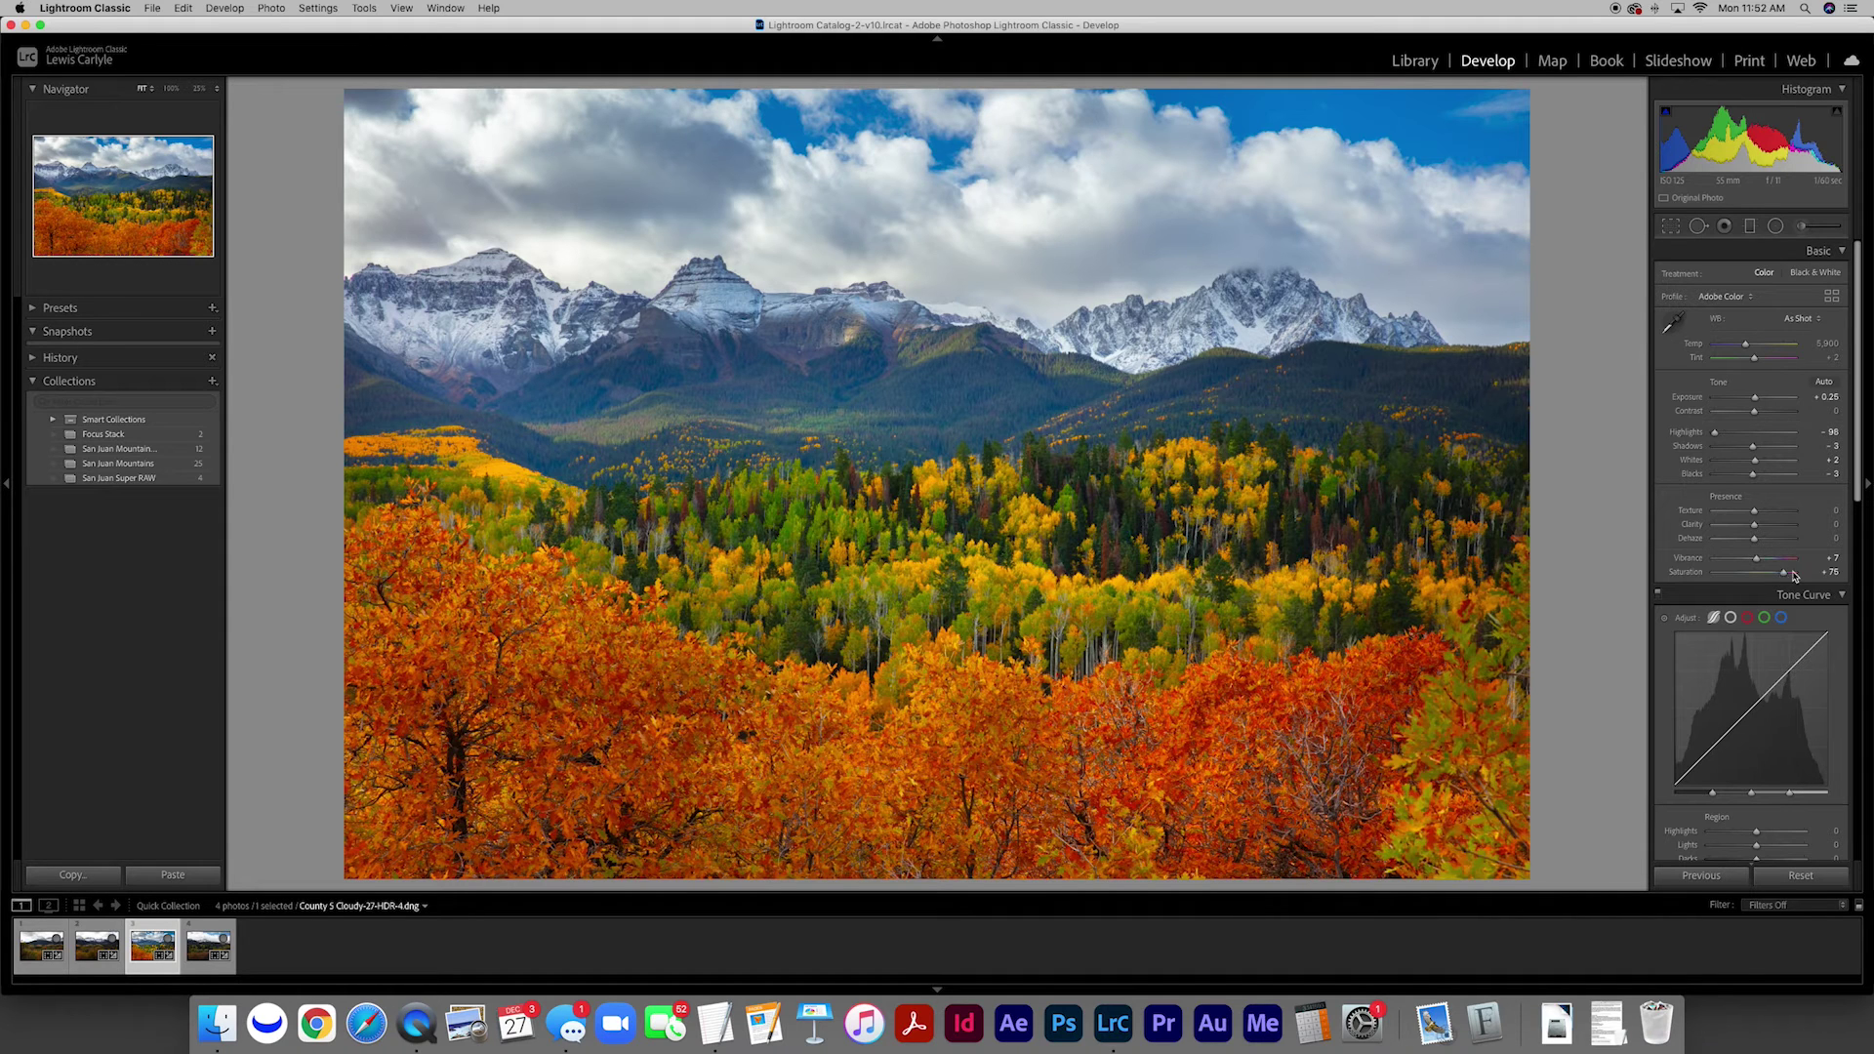
left_click_drag(1785, 576, 1760, 578)
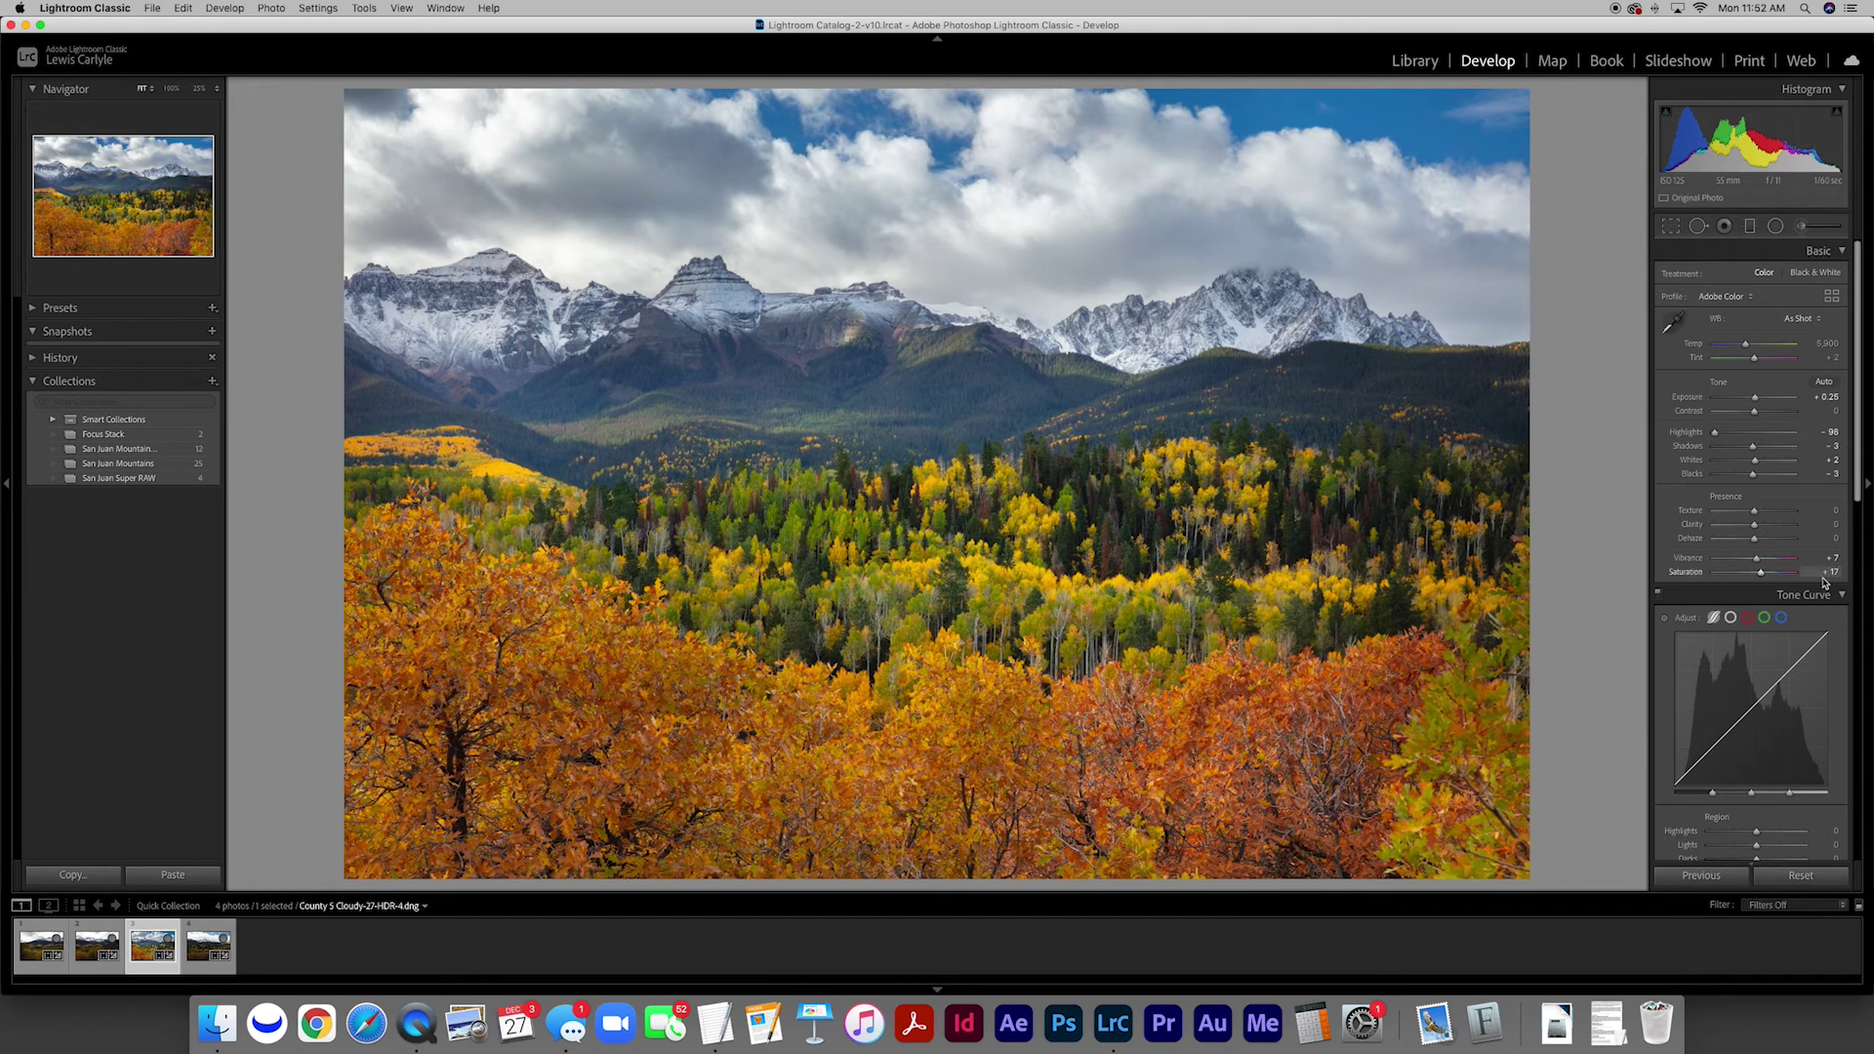
Step: Reduce the whole photo's Saturation to +9
left_click(1813, 573)
type("9")
key("Return")
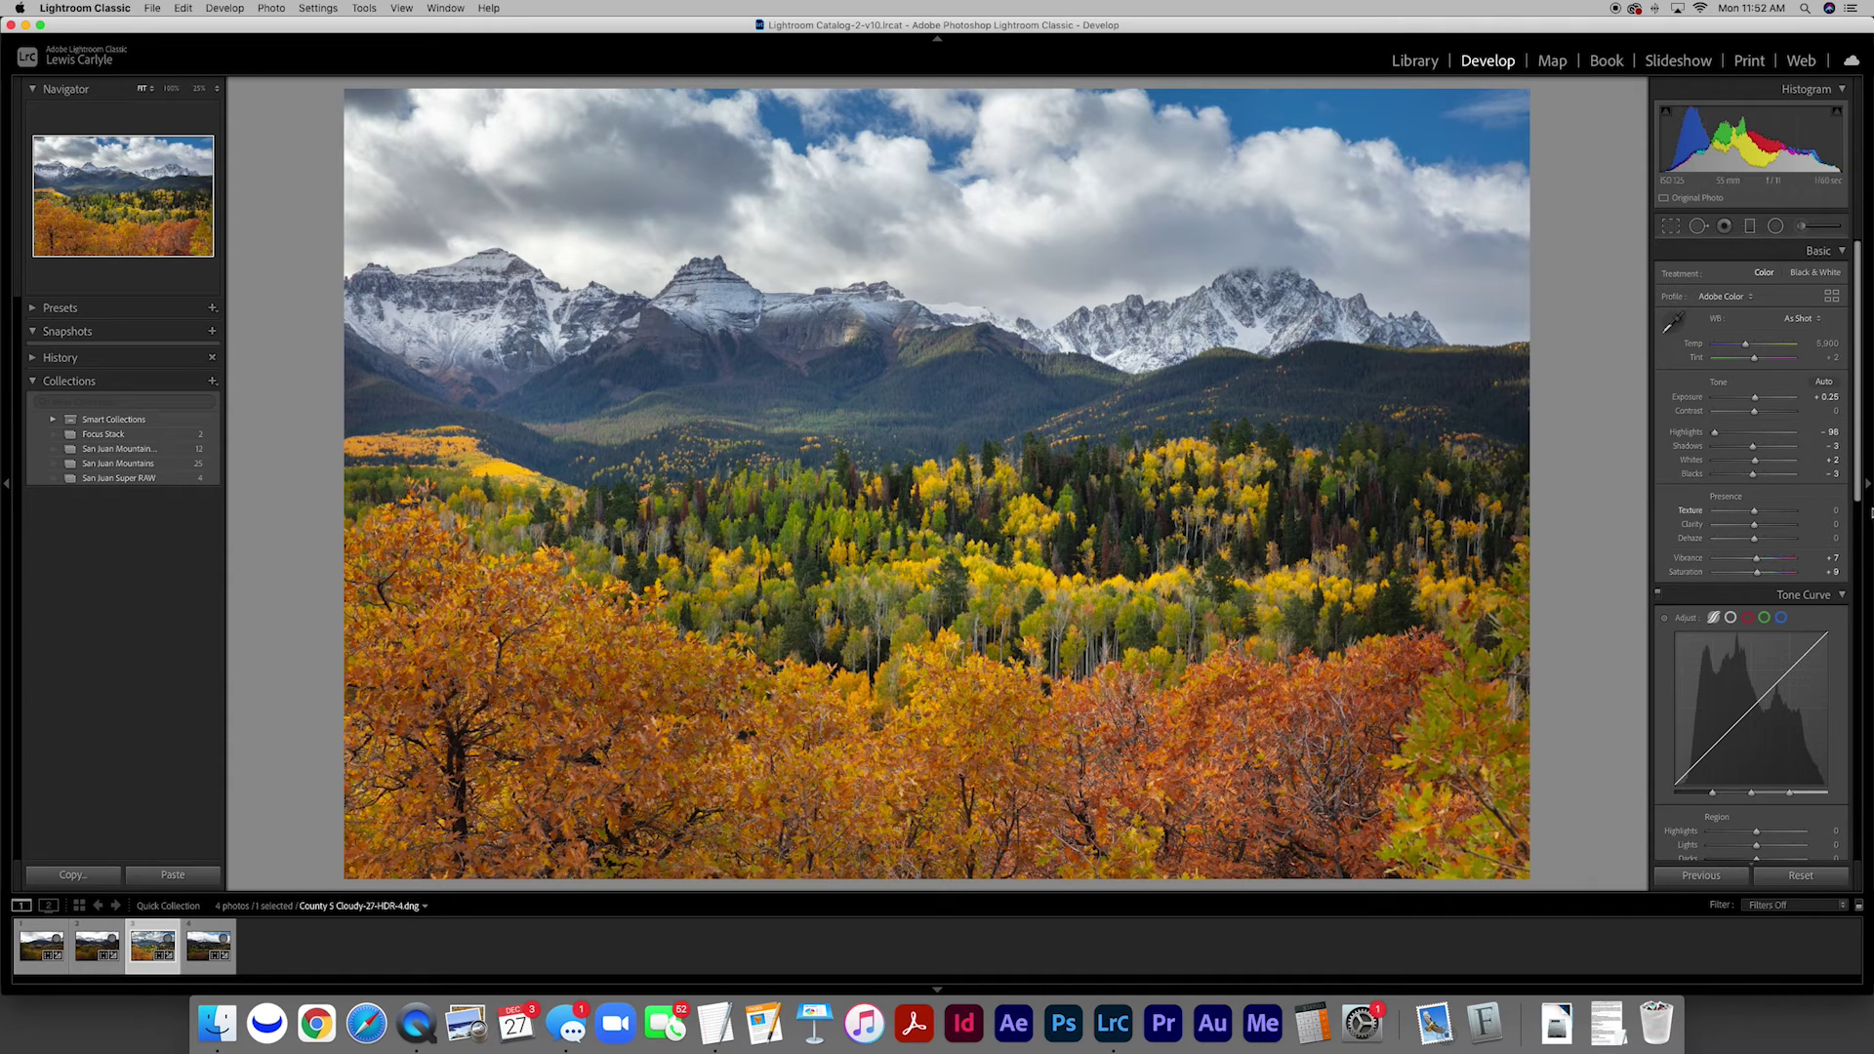
Step: Shape the photo's Tone Curve with Highlights +6, Lights +5, Darks -4 and slightly lowered Shadows
scroll(1743, 524, "down", 5)
scroll(1743, 524, "down", 1)
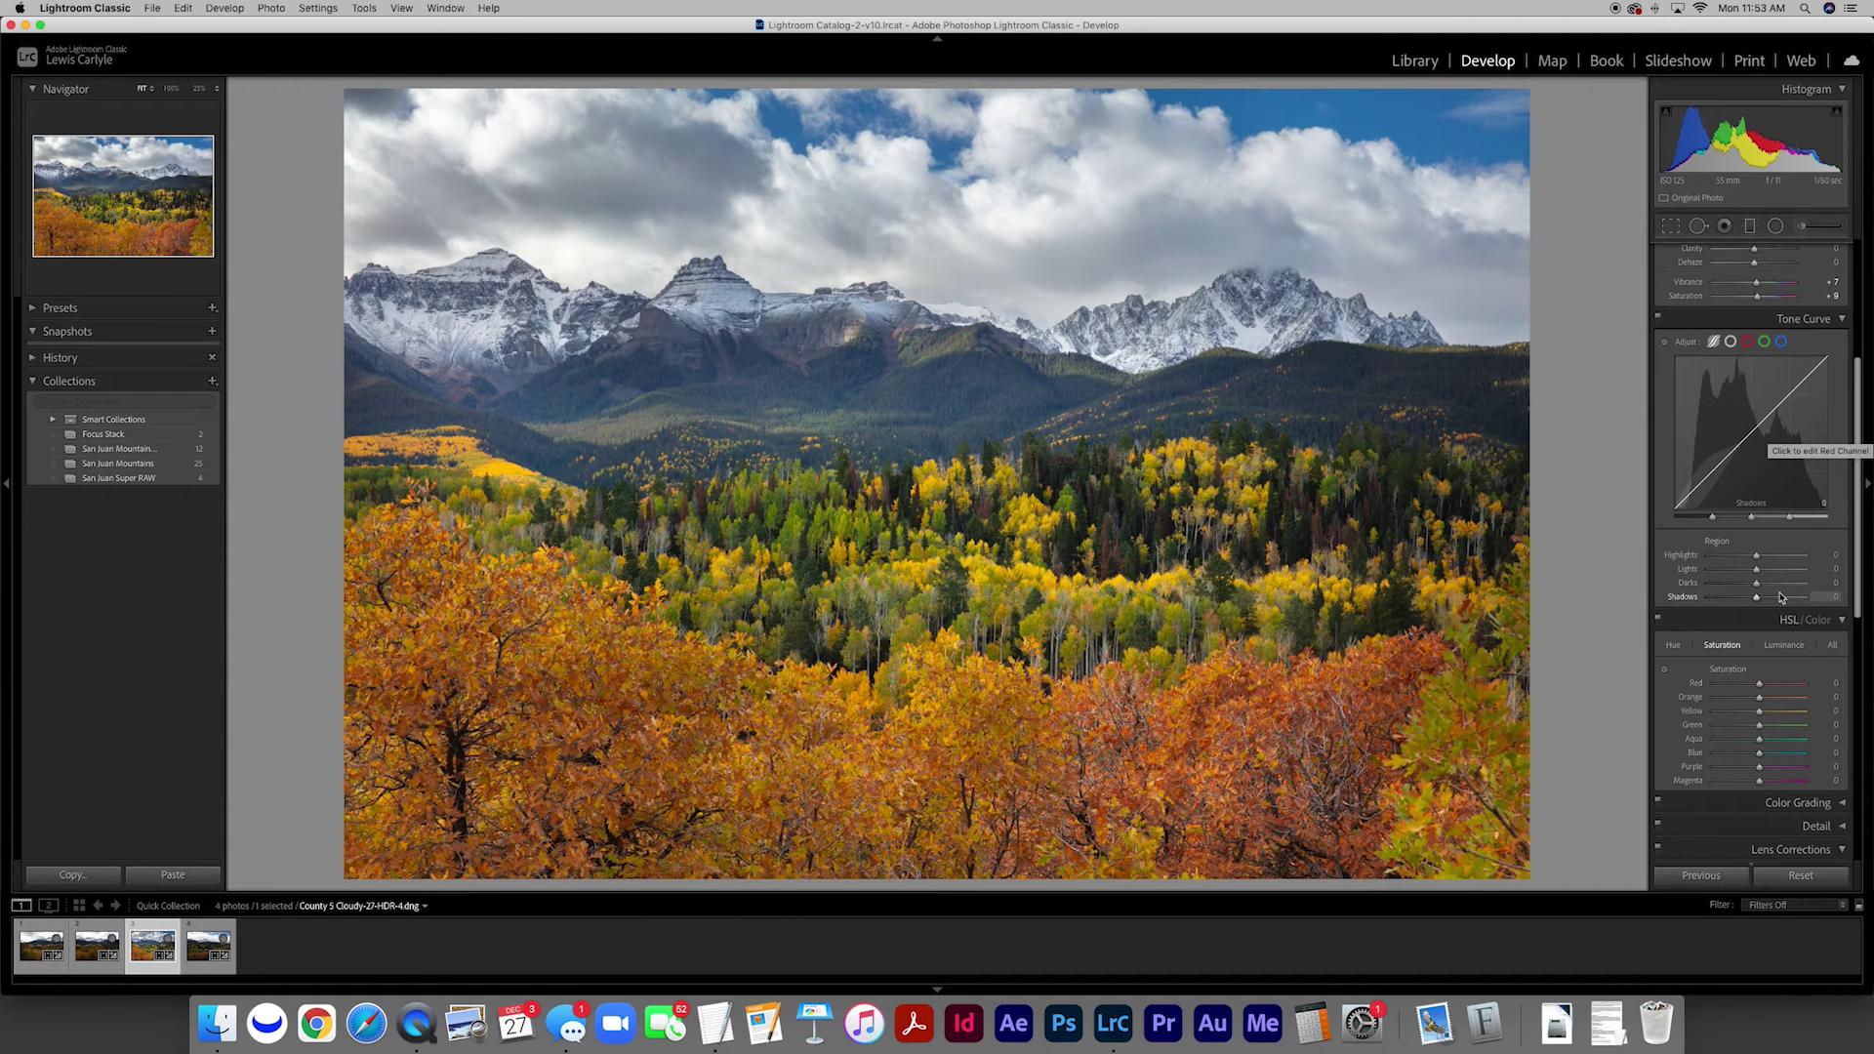
left_click(1821, 555)
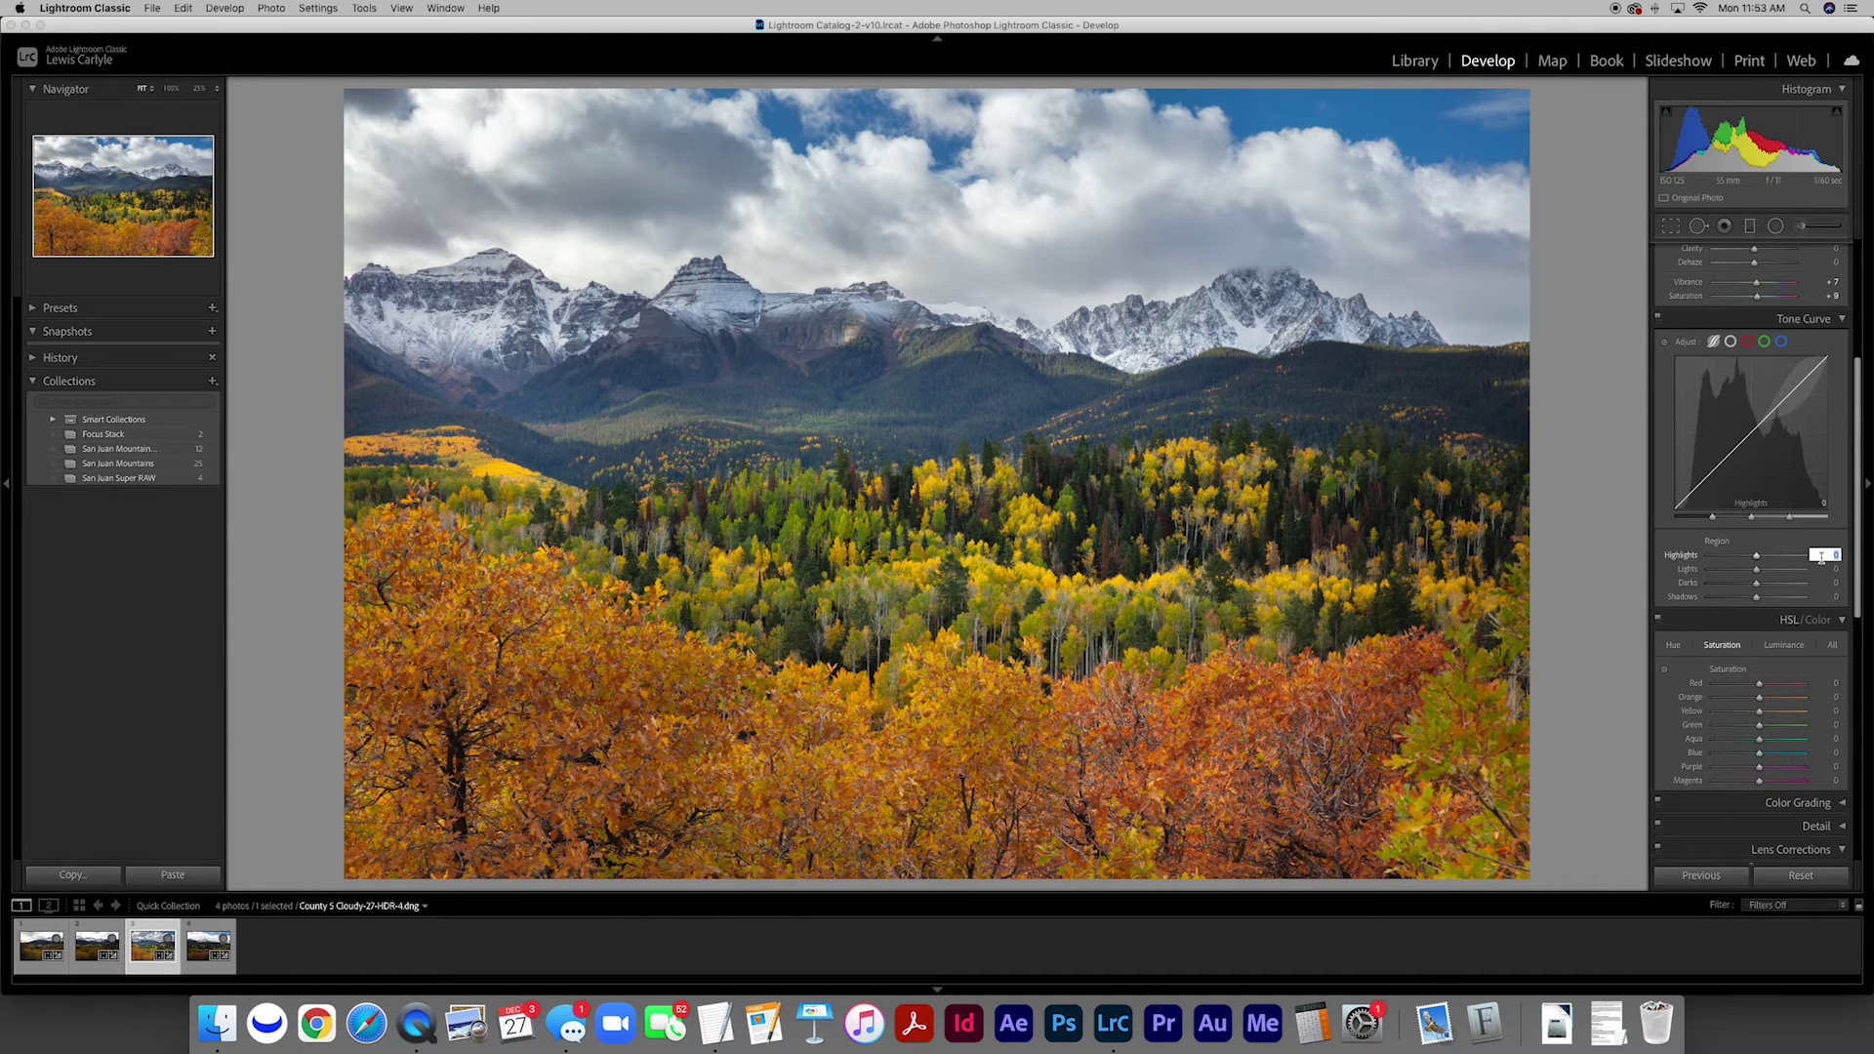
type("6")
key("Tab")
key("Tab")
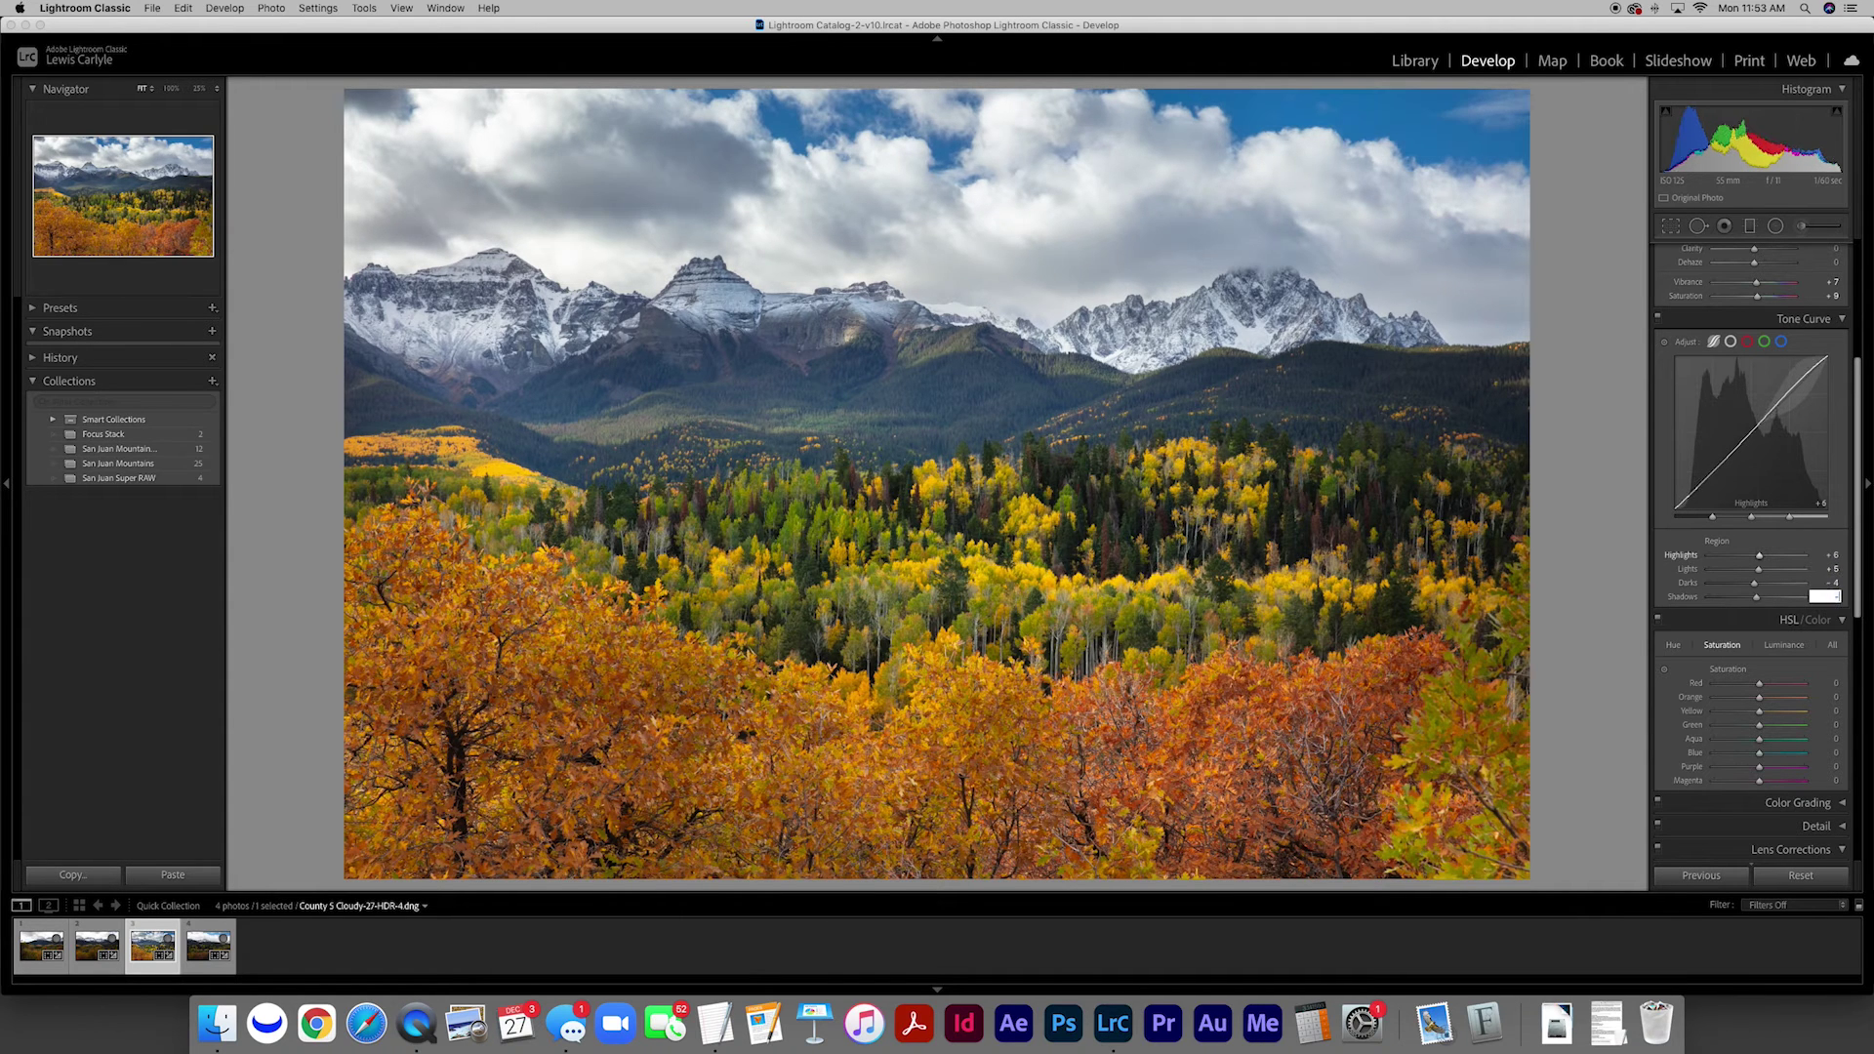
key("Tab")
scroll(1761, 484, "down", 10)
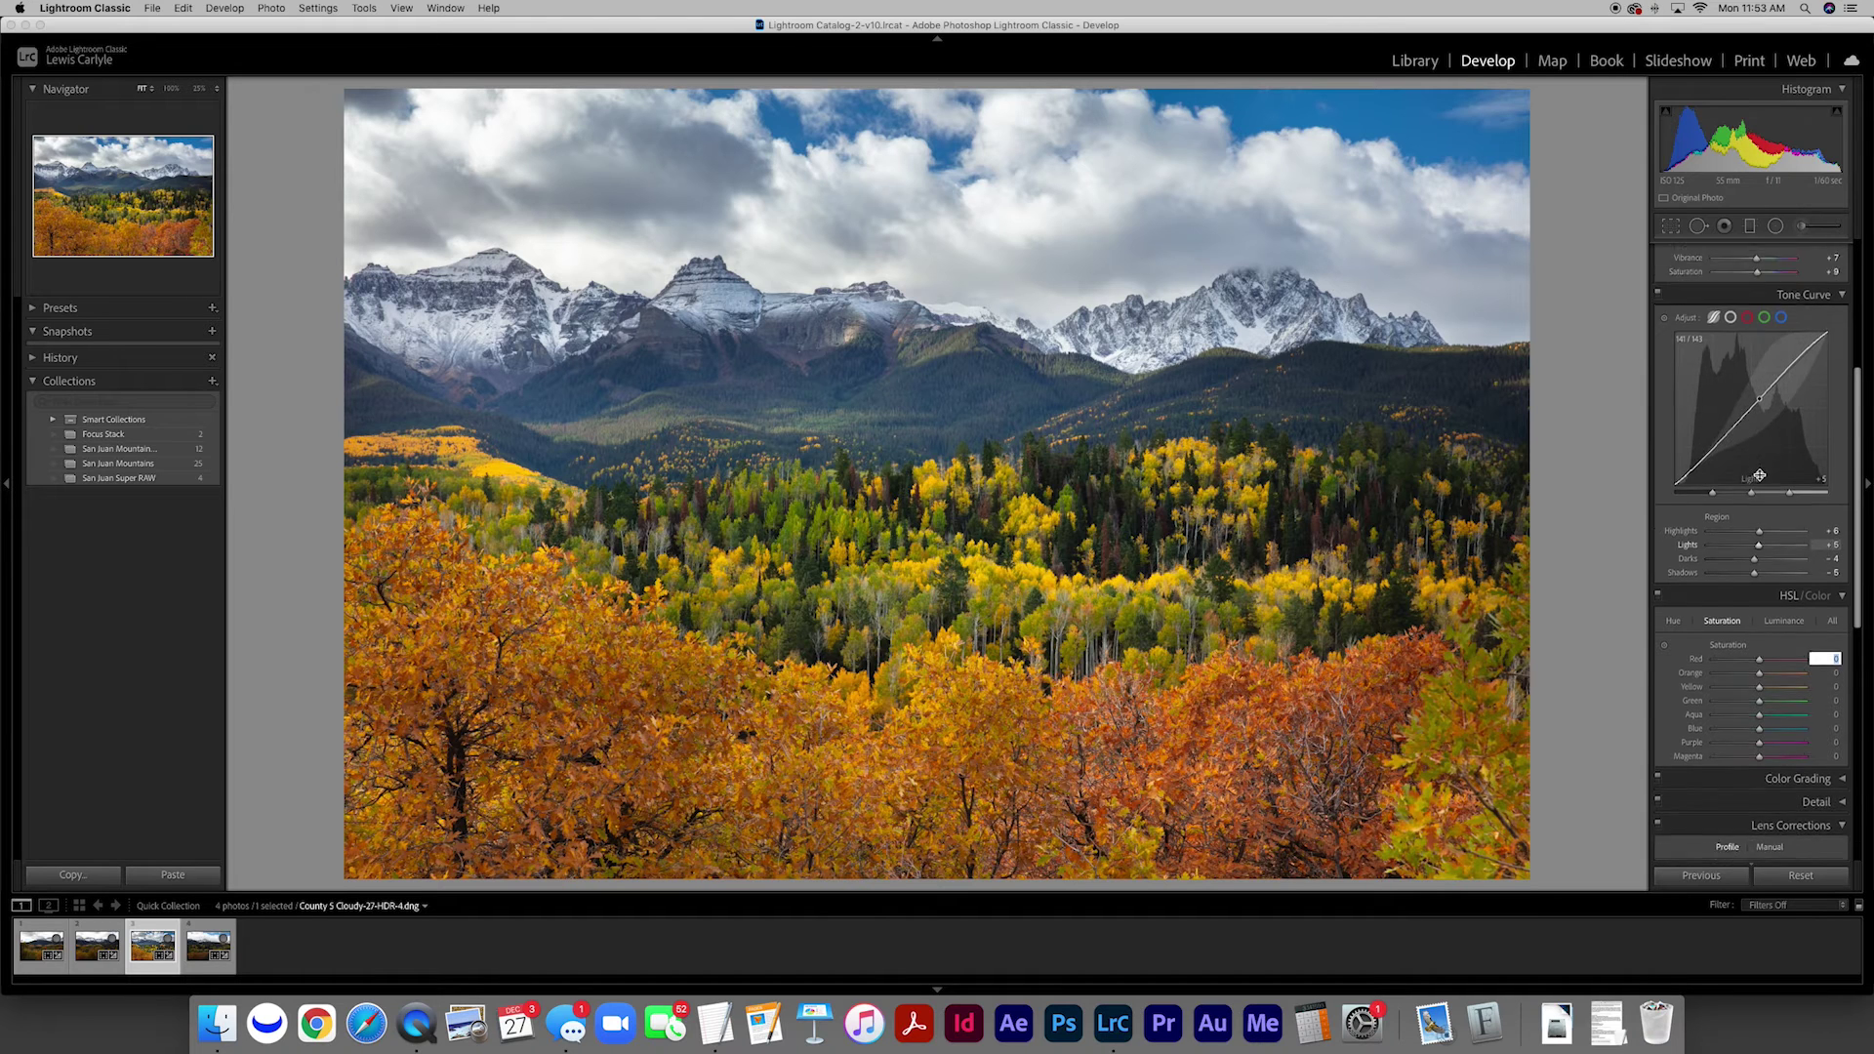
Step: Darken the blue of the sky by setting the HSL Luminance of Blue to -21
scroll(1762, 484, "up", 2)
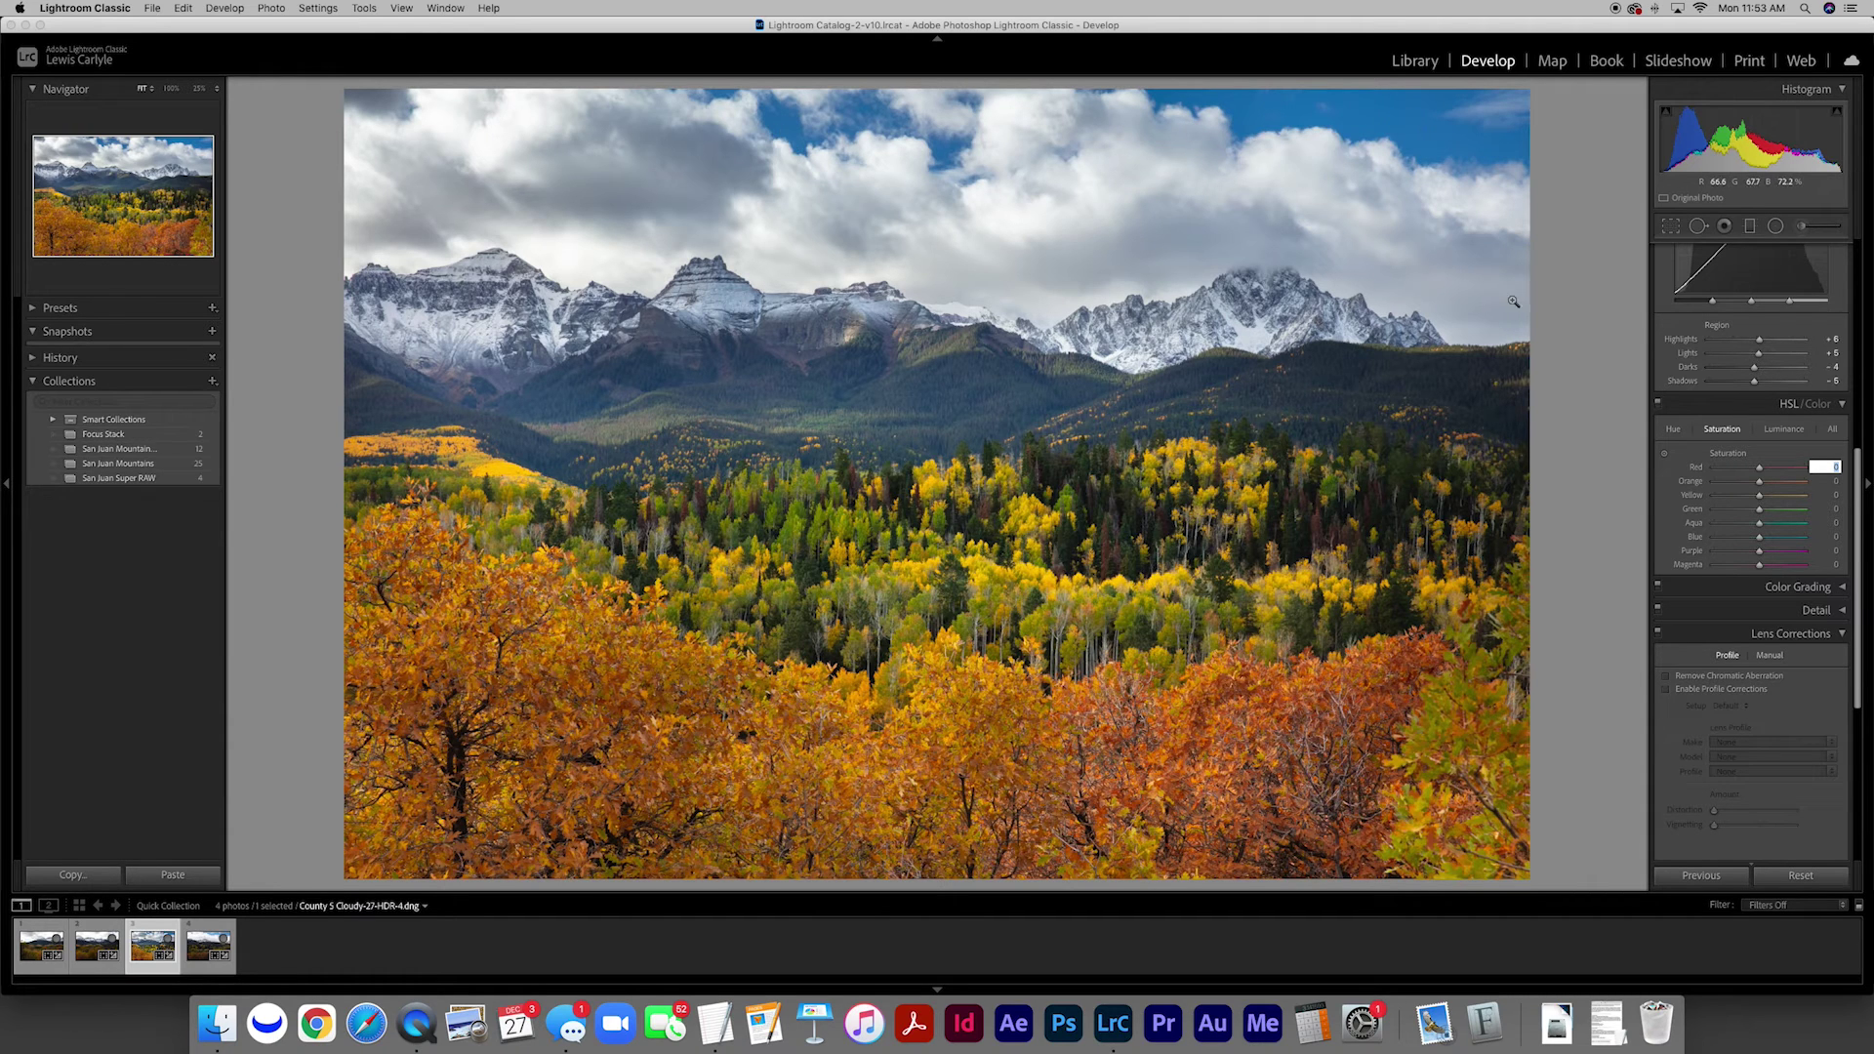
left_click(1784, 429)
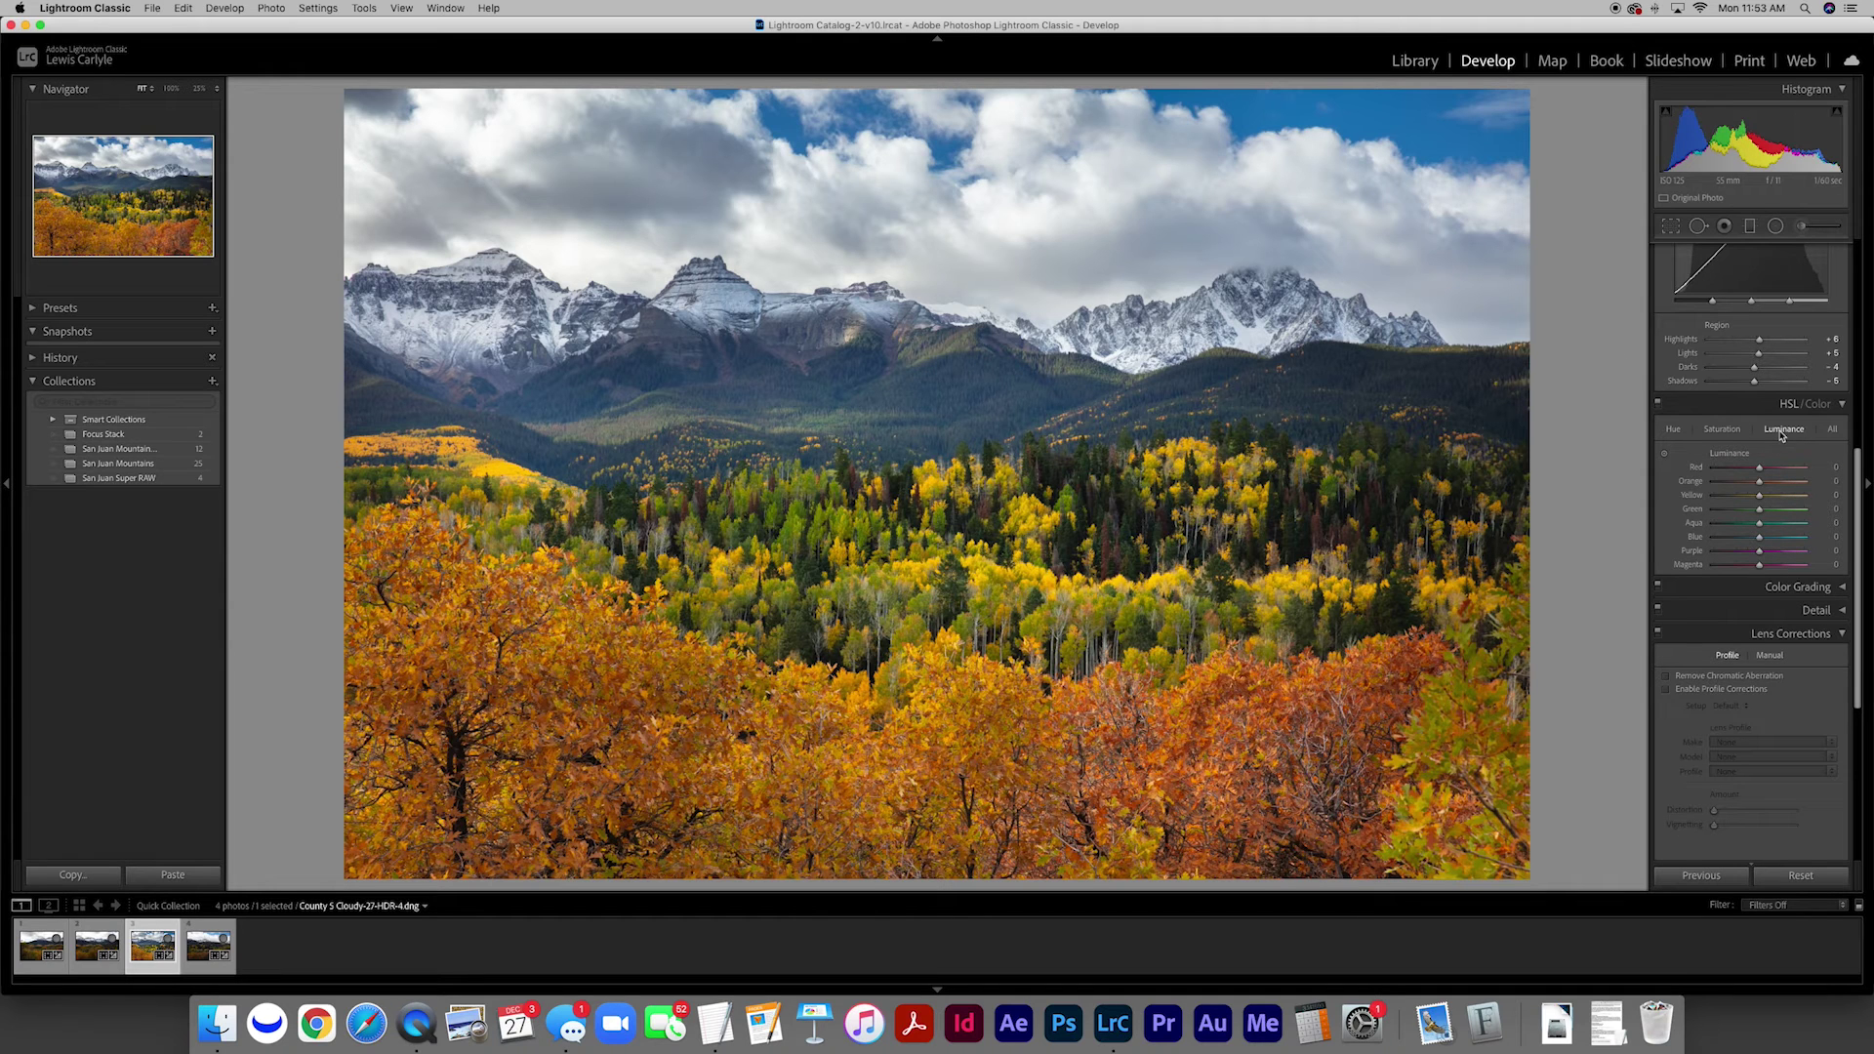
mouse_move(1759, 543)
left_mouse_down()
mouse_move(1711, 543)
mouse_move(1804, 544)
mouse_move(1736, 540)
left_mouse_up()
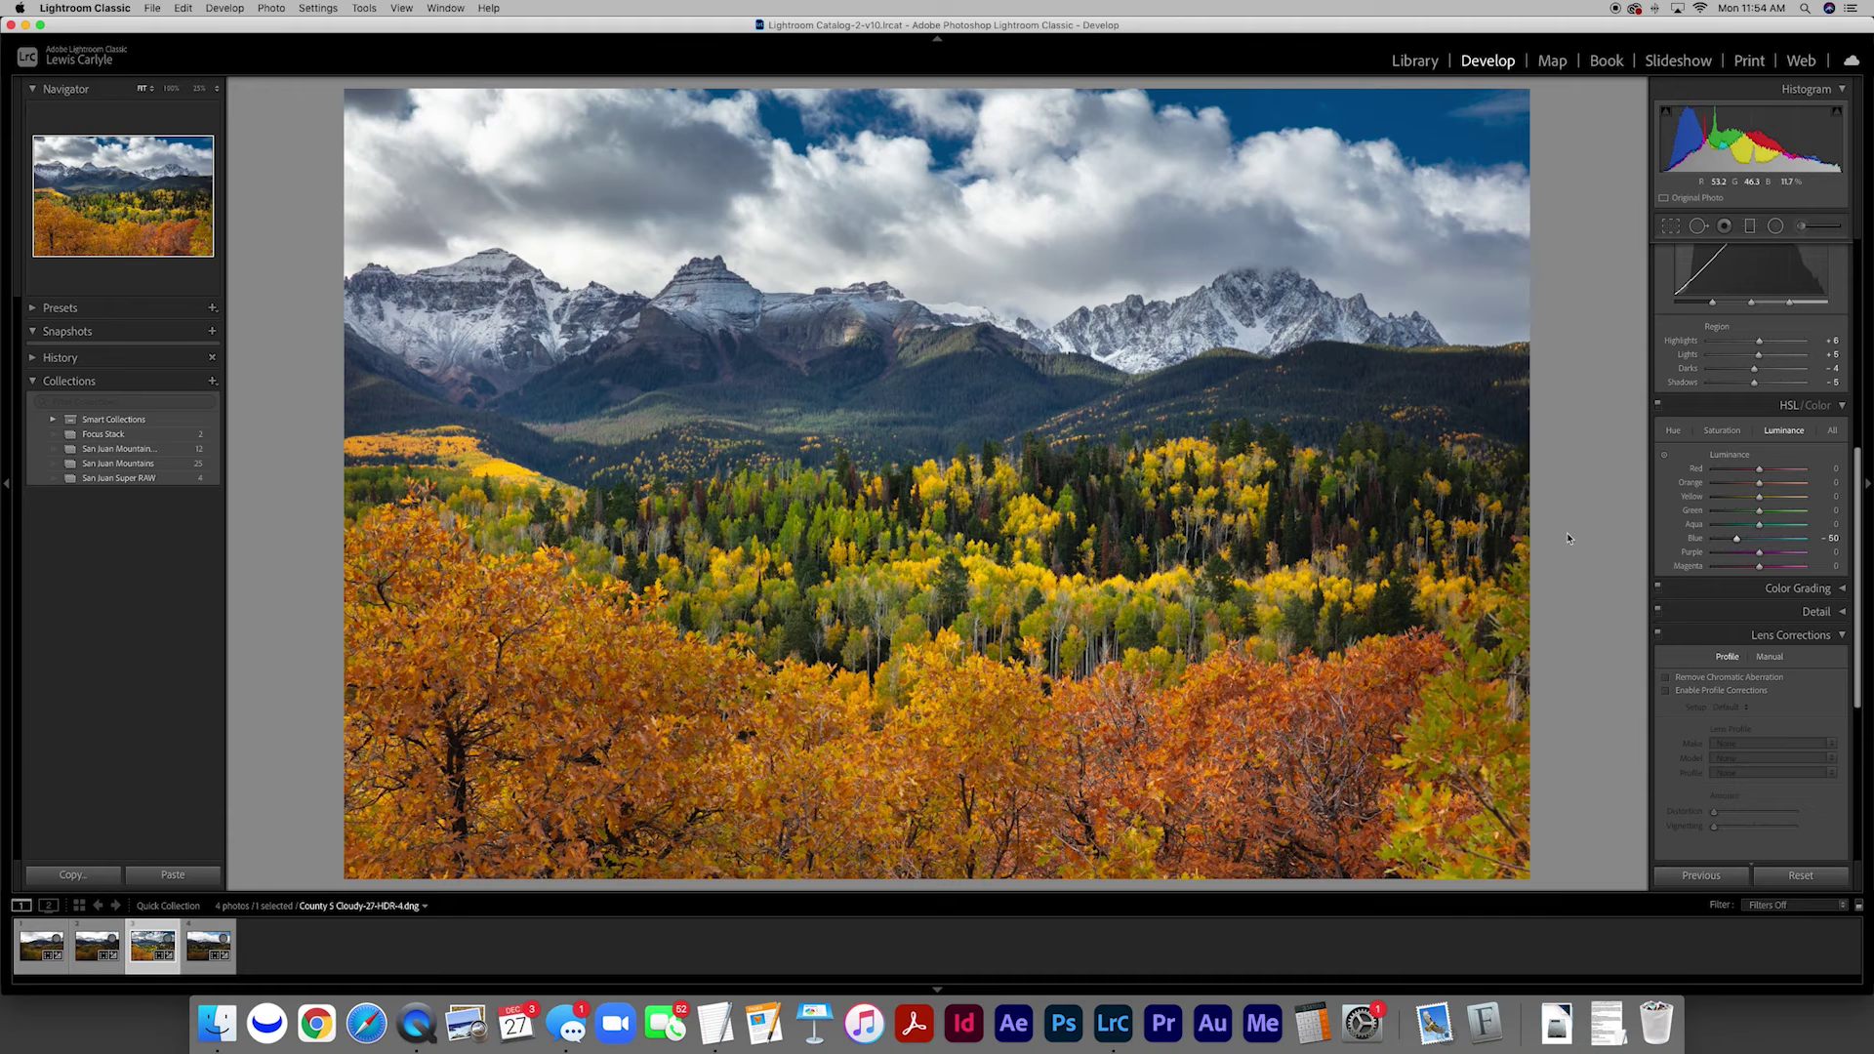
mouse_move(1736, 541)
left_mouse_down()
mouse_move(1770, 543)
mouse_move(1750, 543)
left_mouse_up()
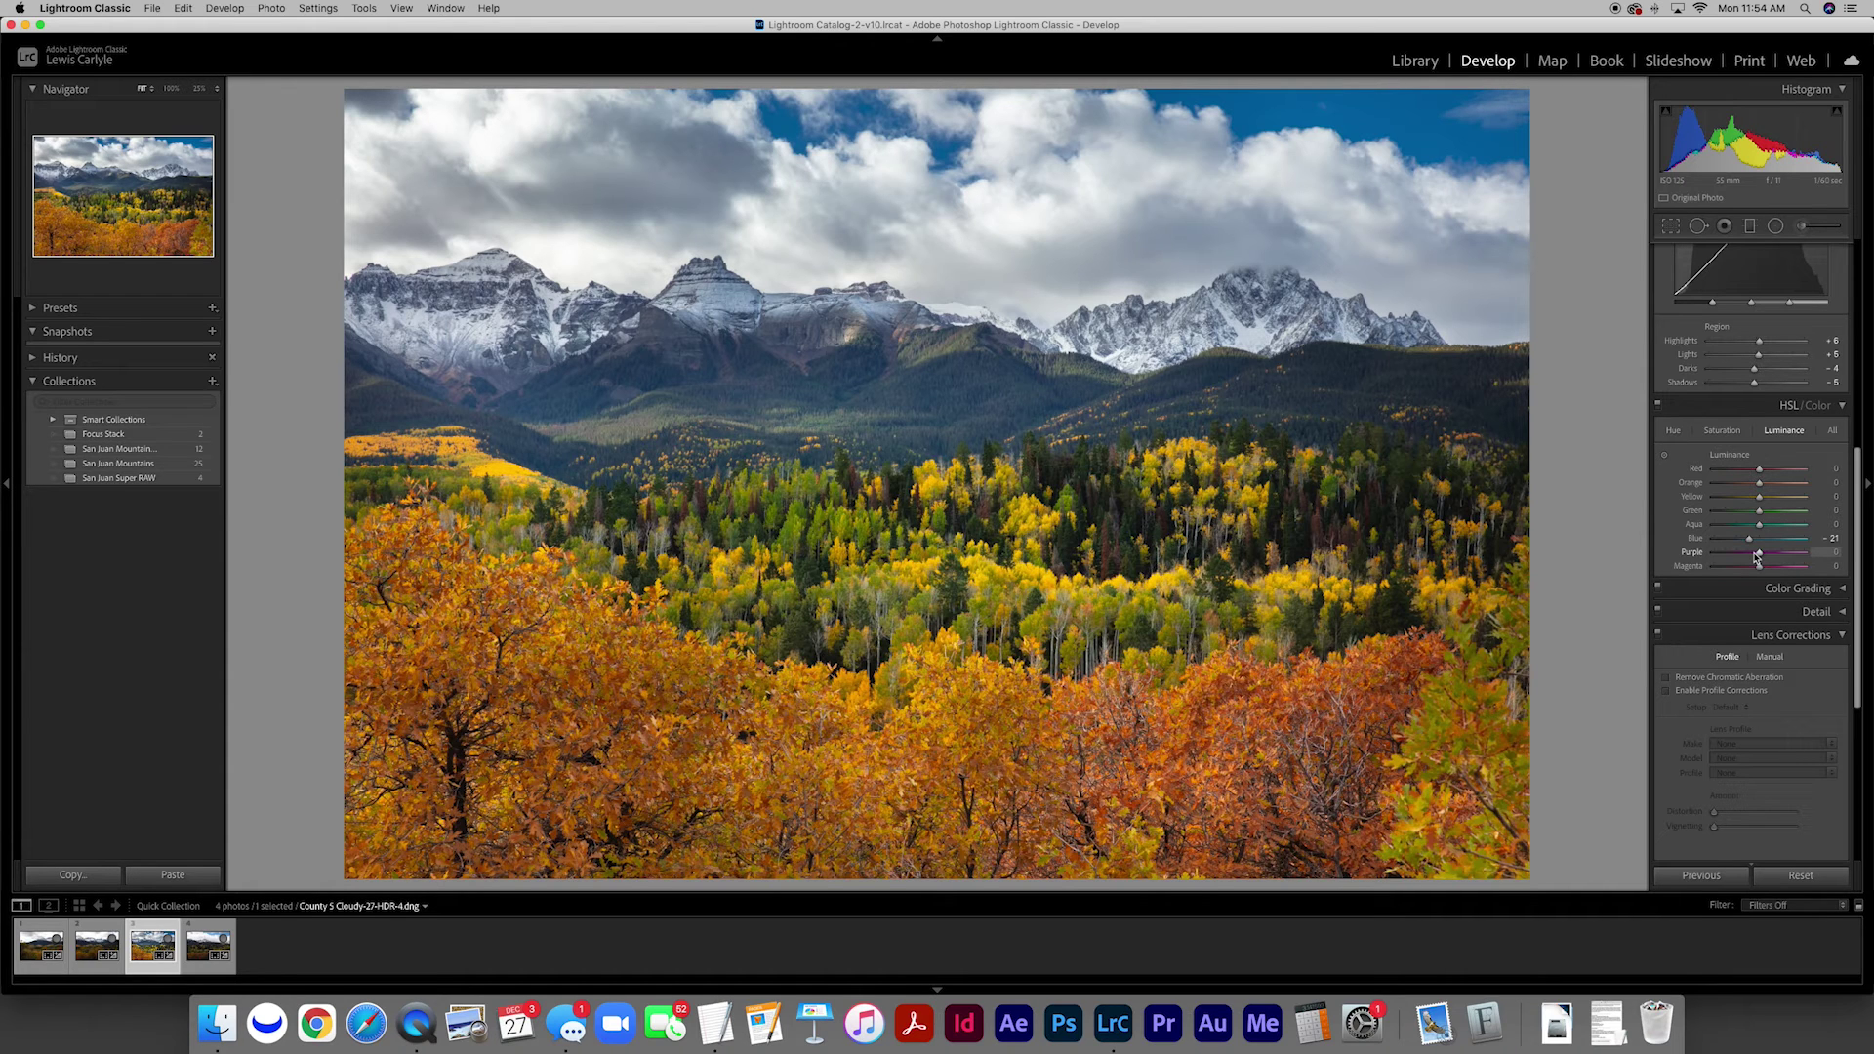
Step: Examine the four Quick Collection photos one by one in Loupe view to compare their tones, and return to the grid
key("g")
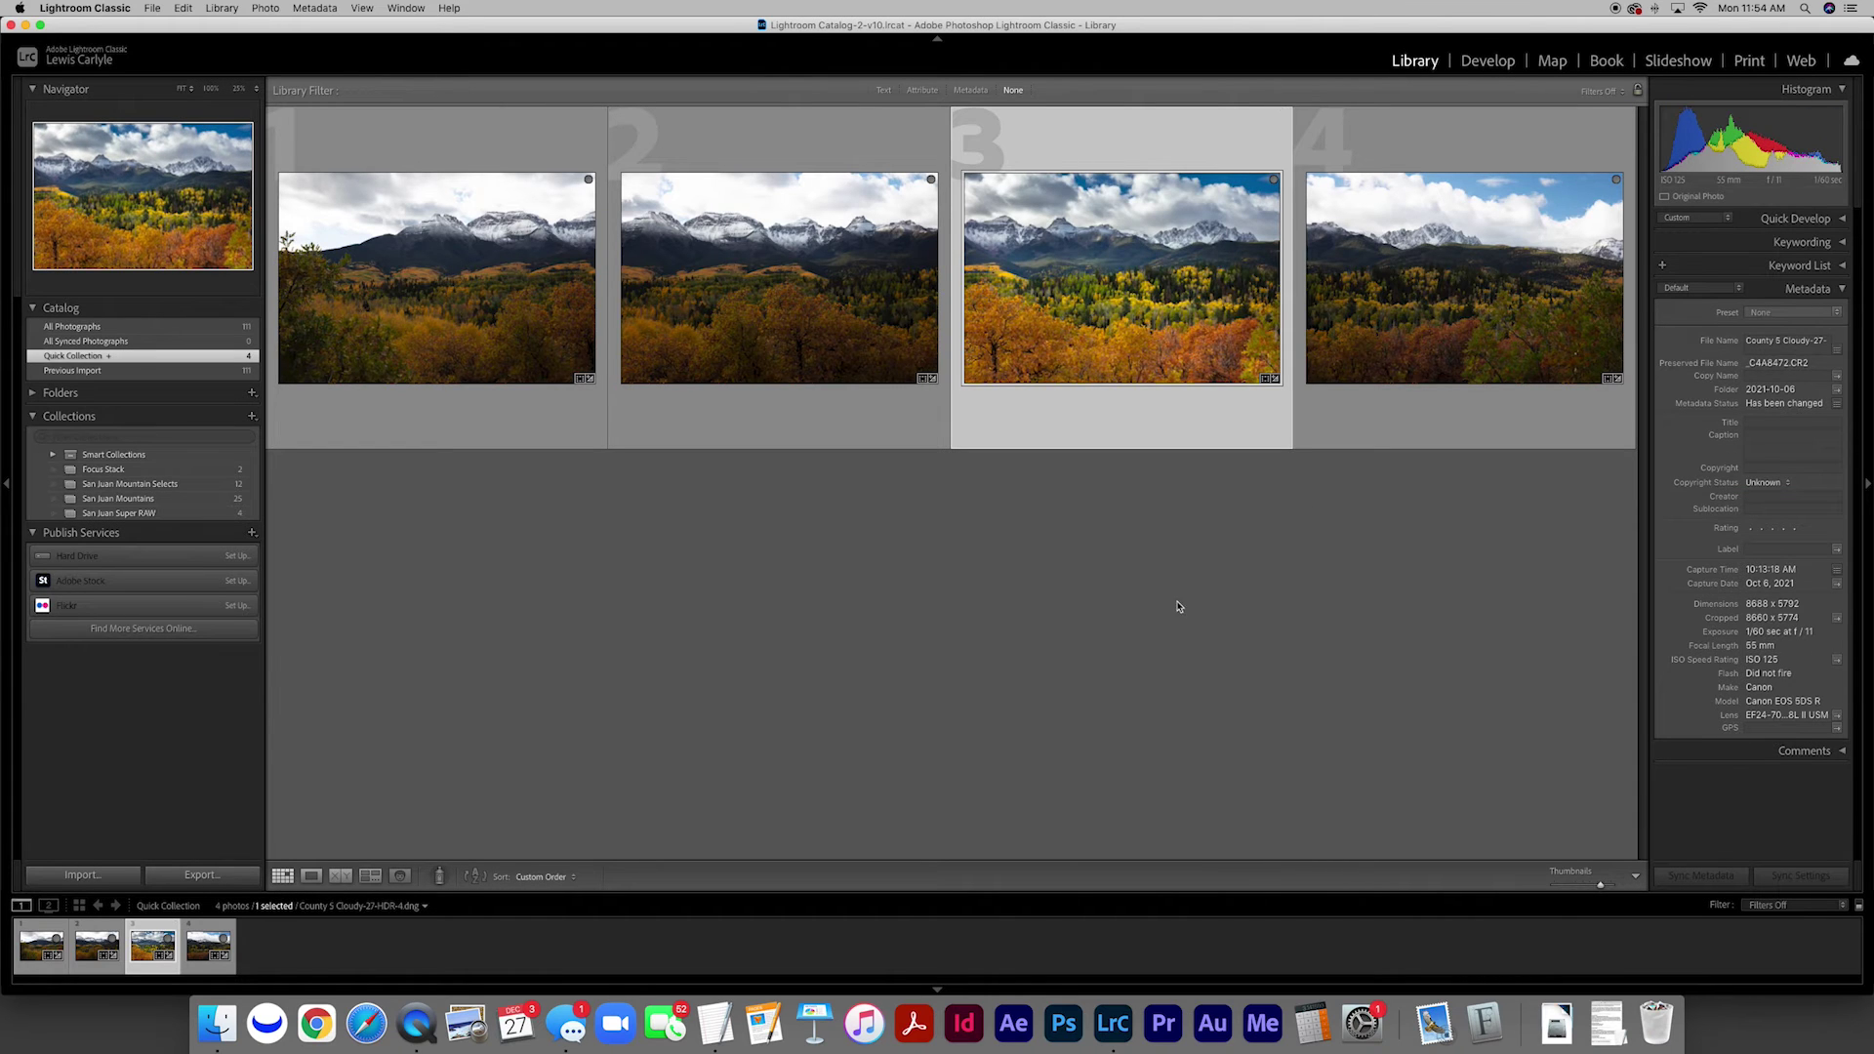
left_click(478, 363)
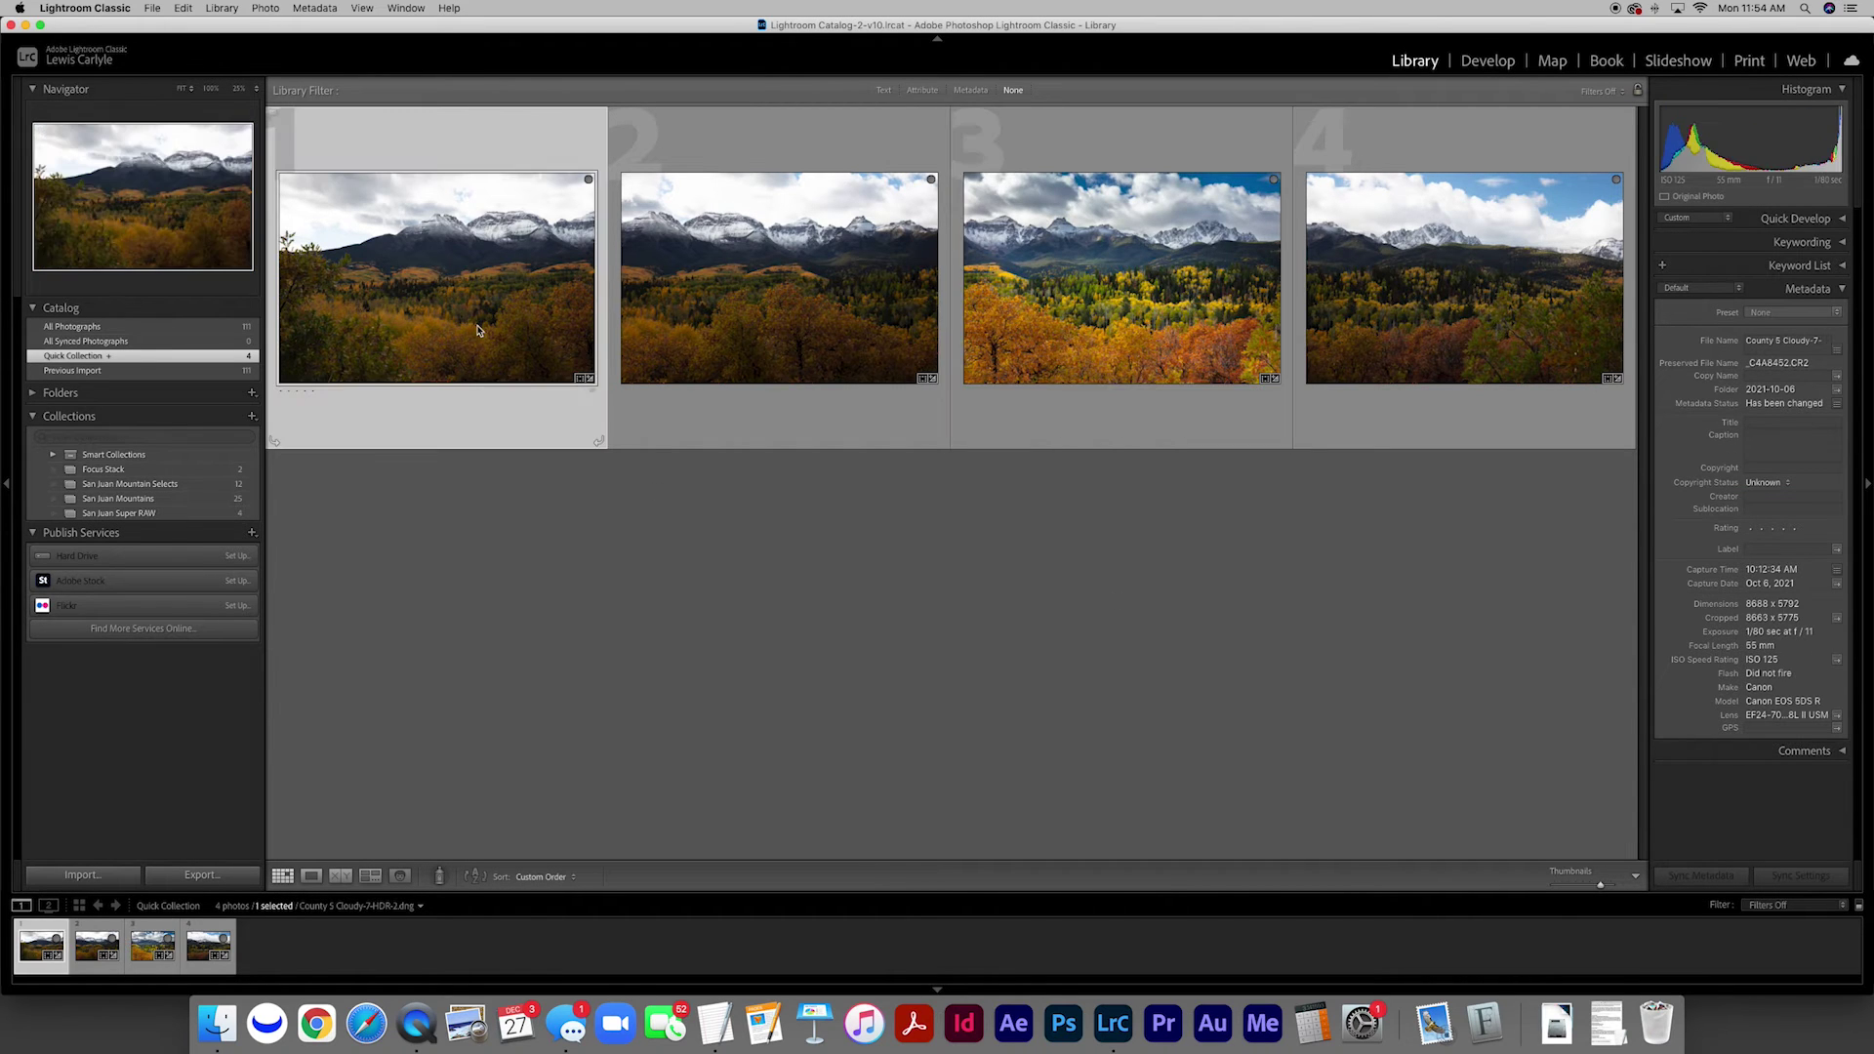
key("e")
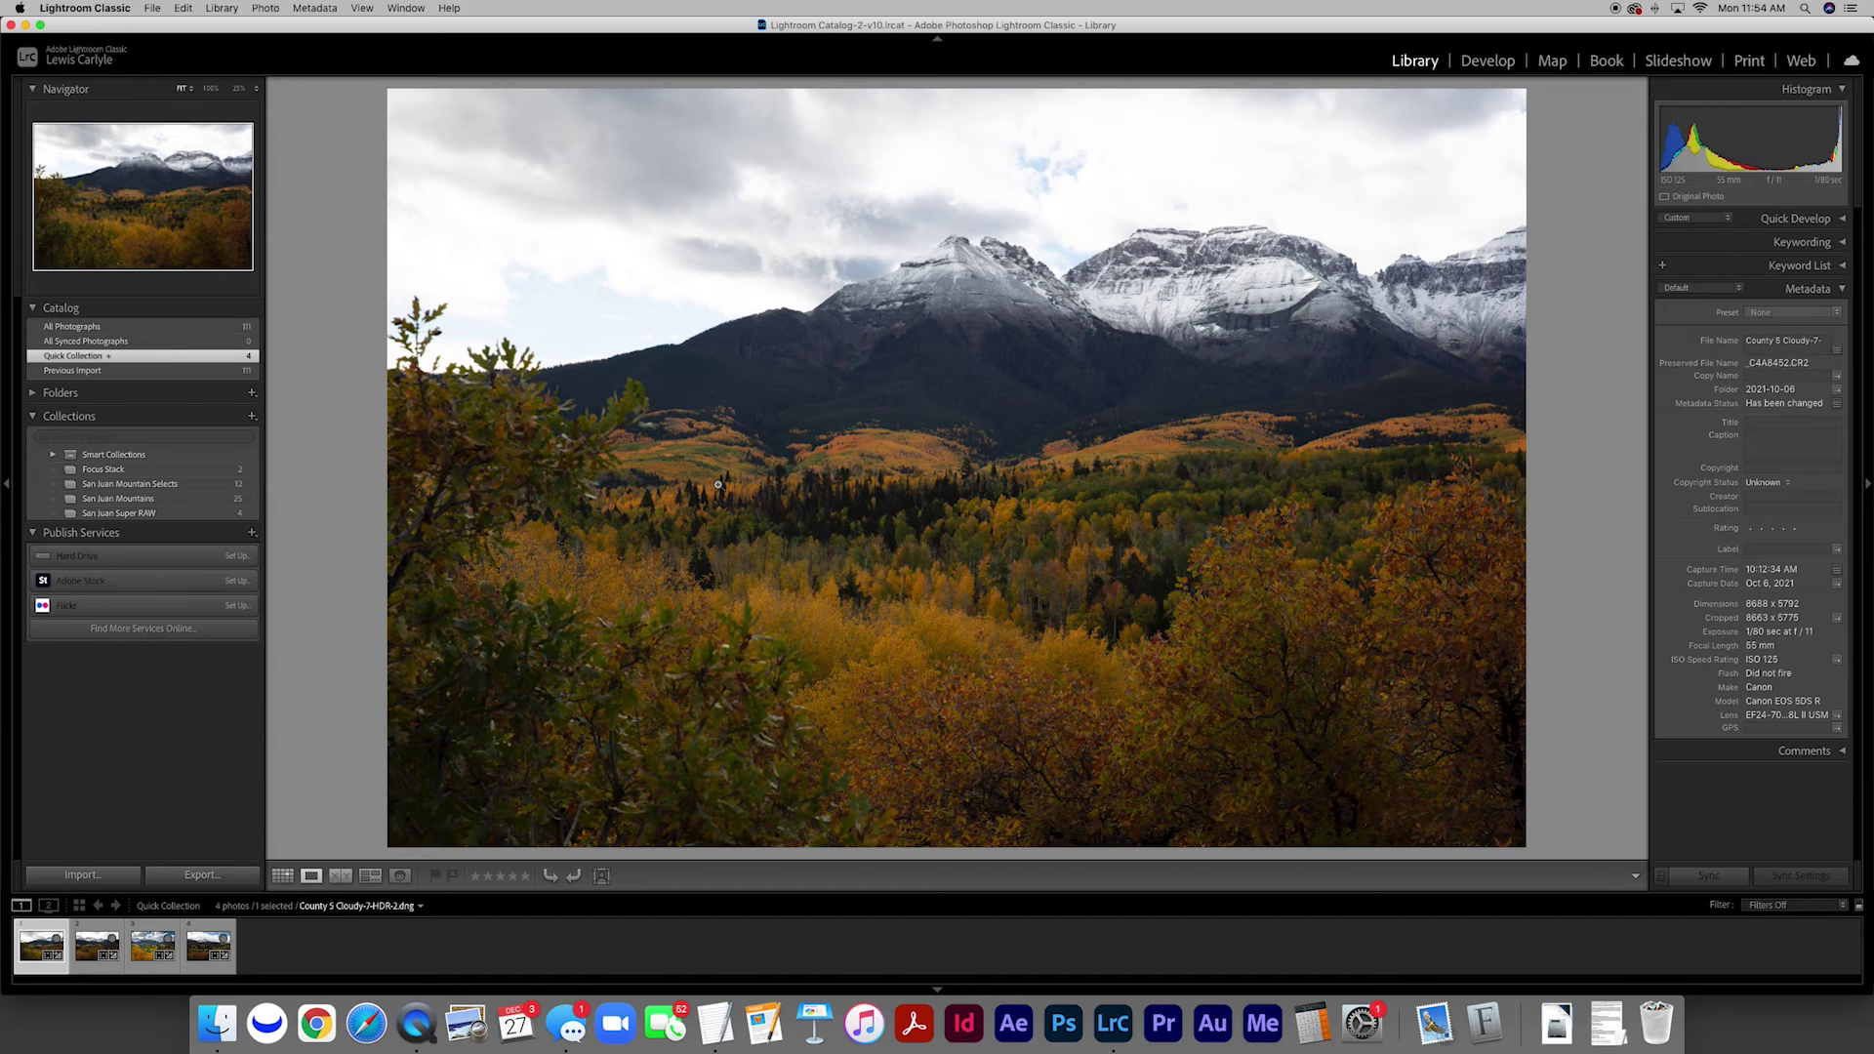
key("Right")
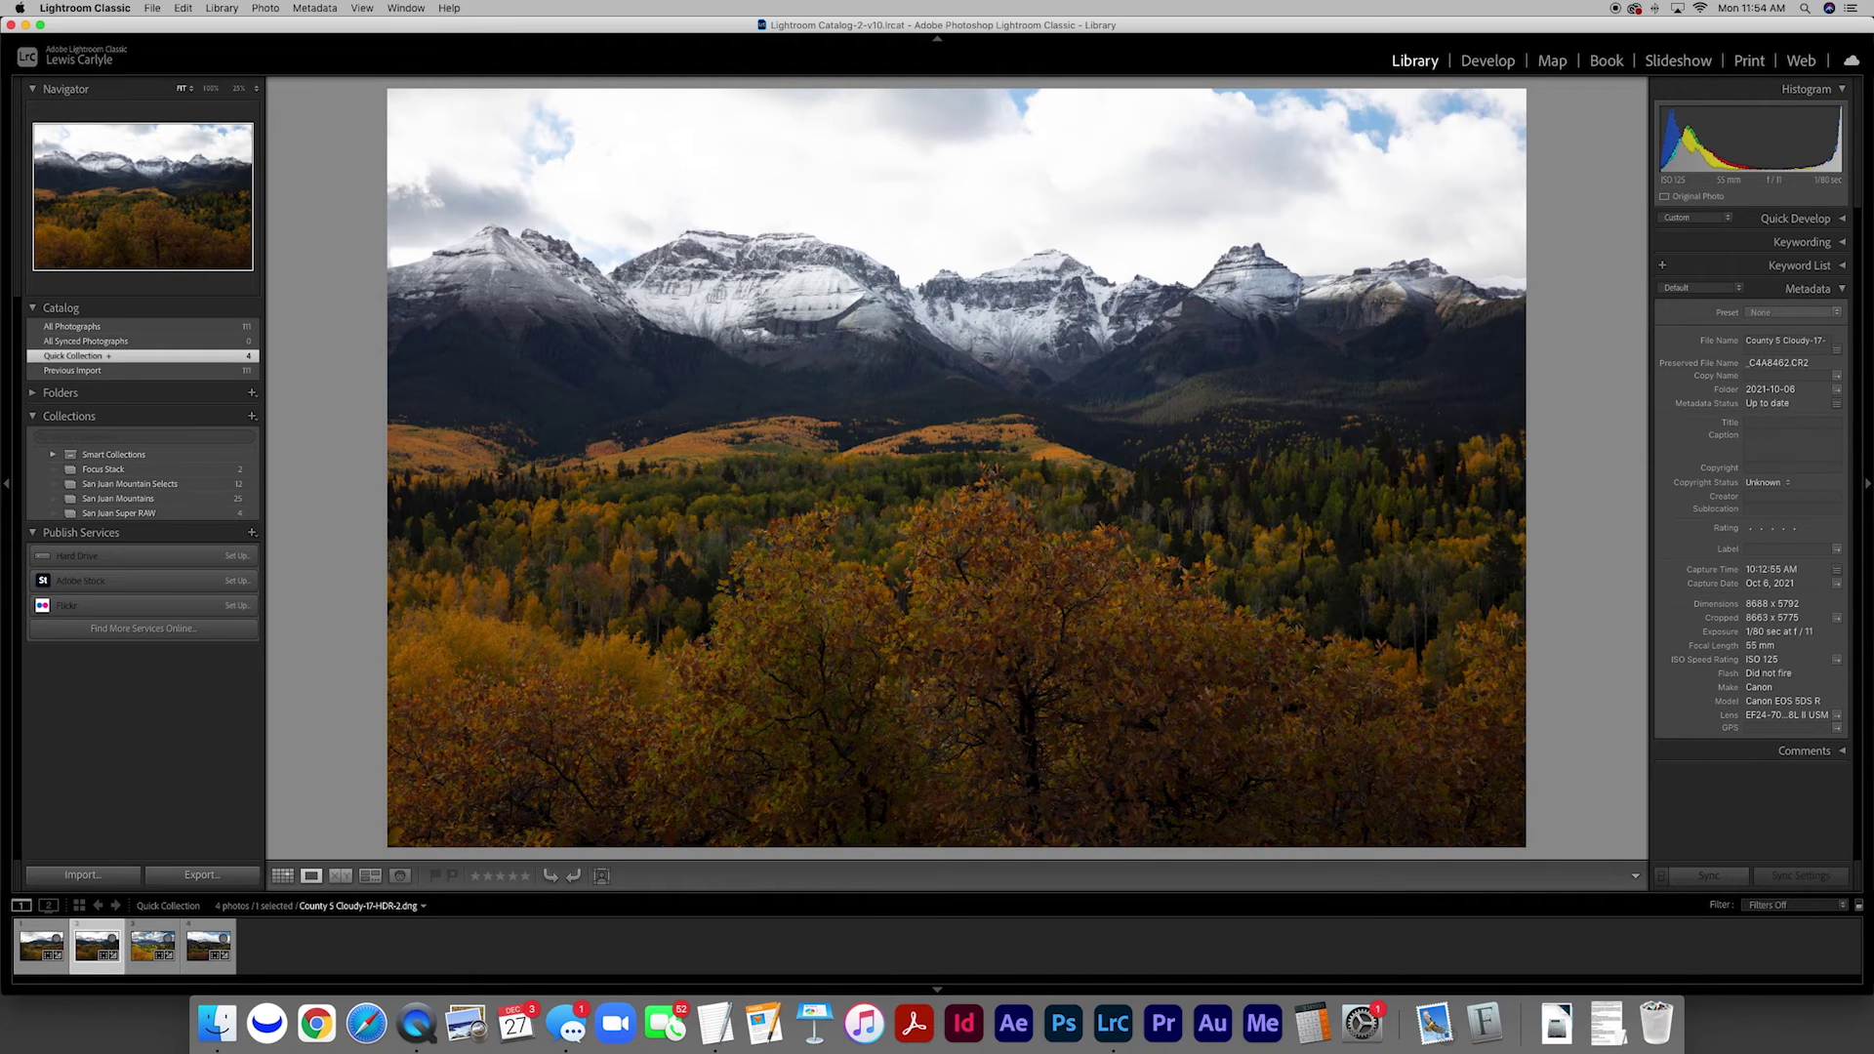
key("Right")
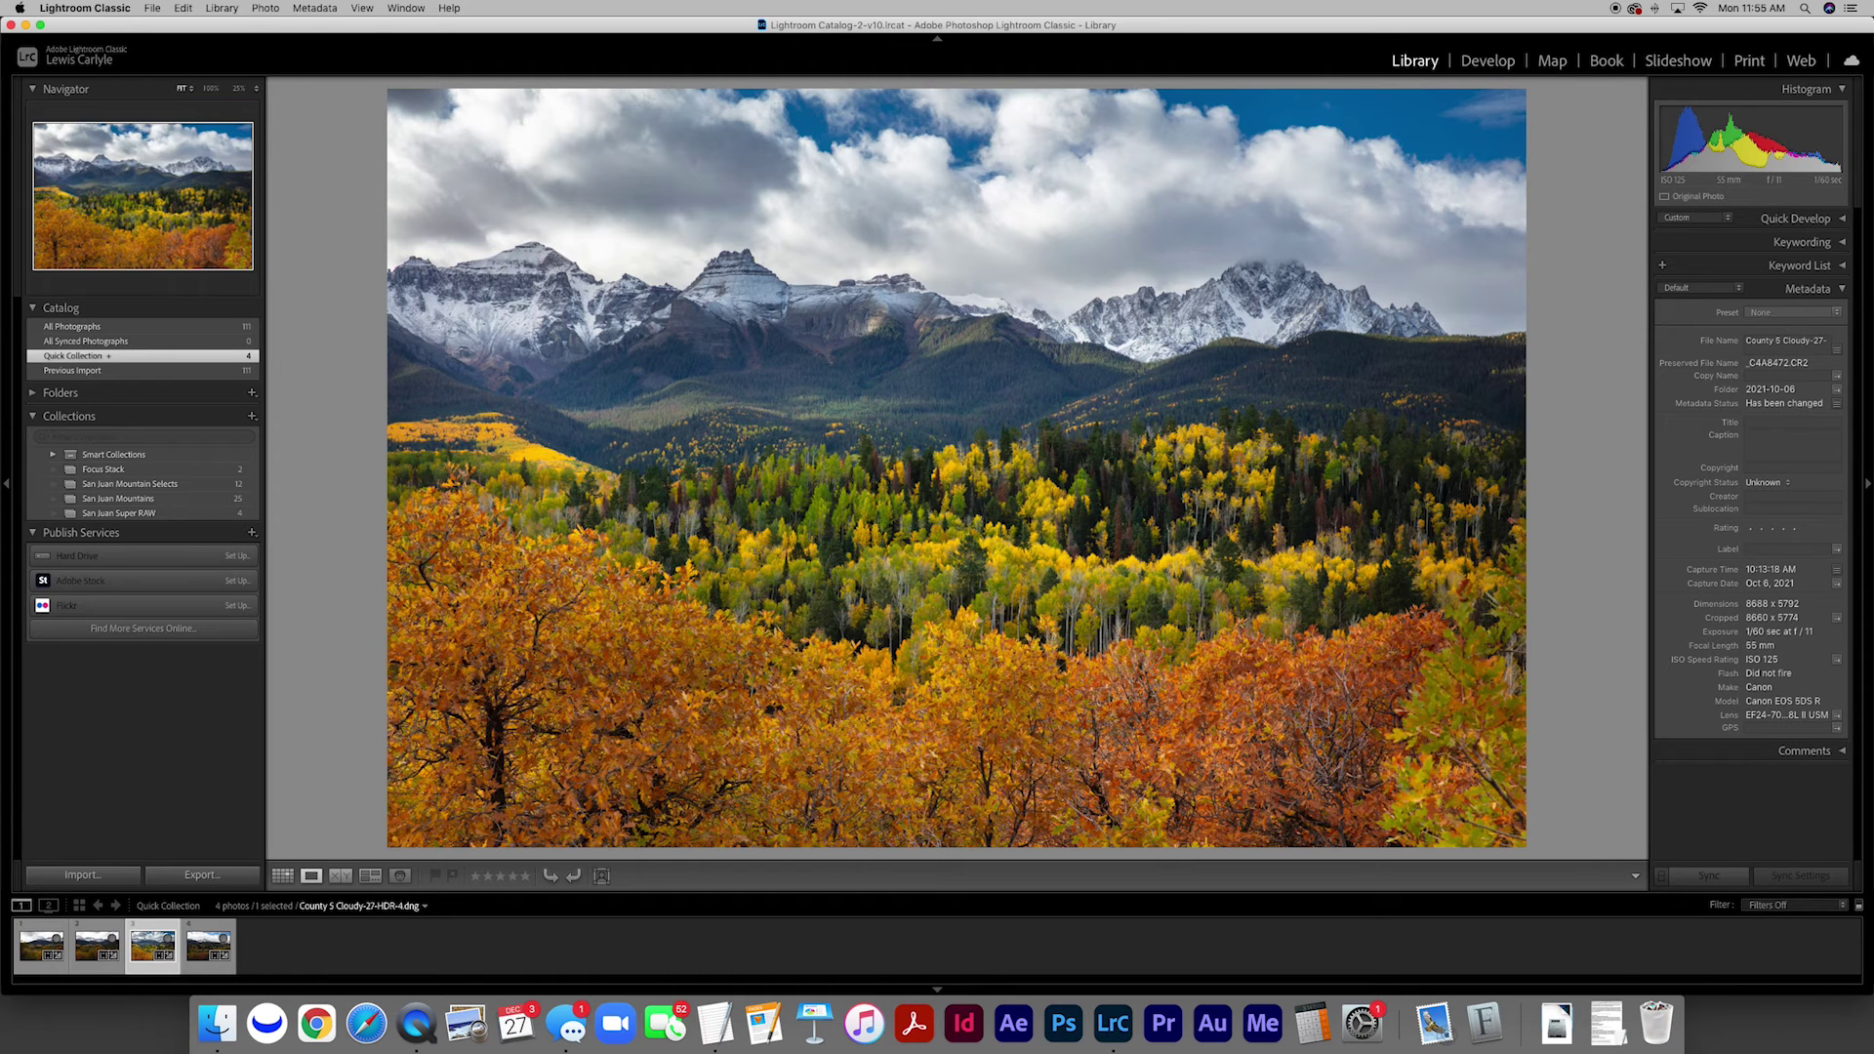
left_click(208, 944)
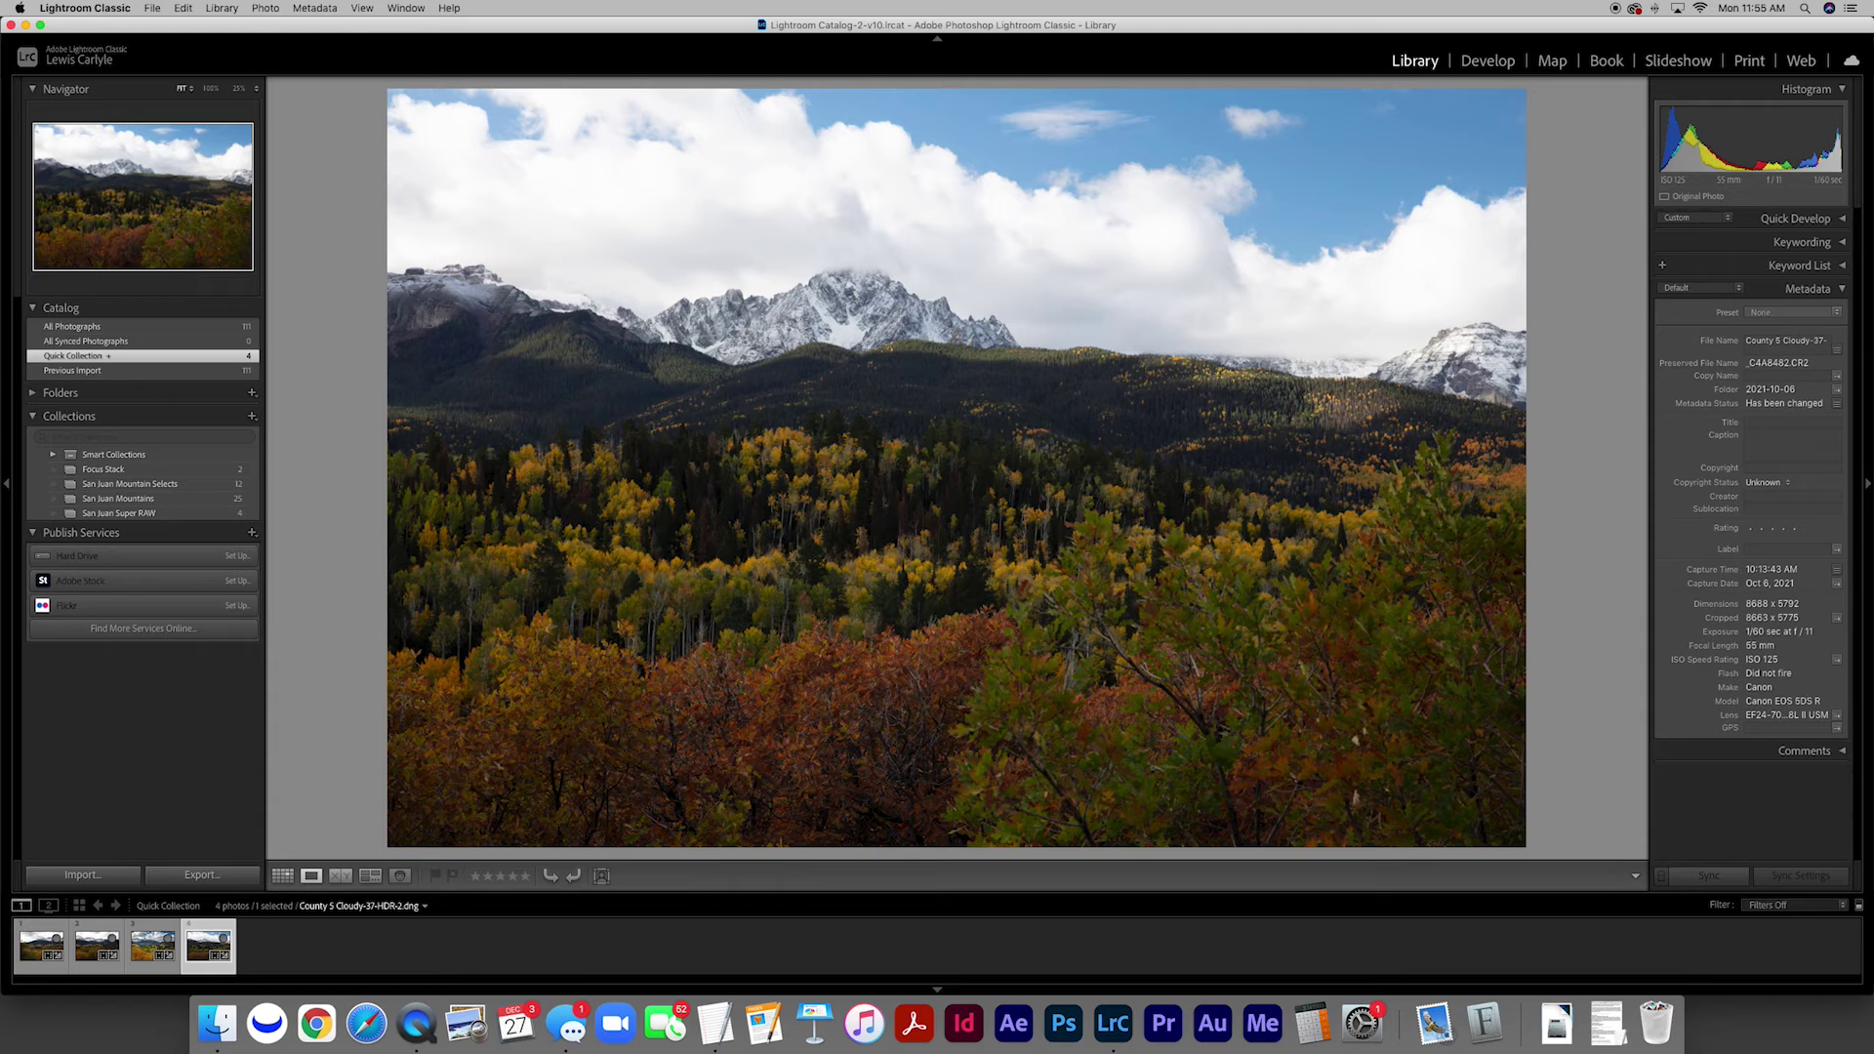
key("g")
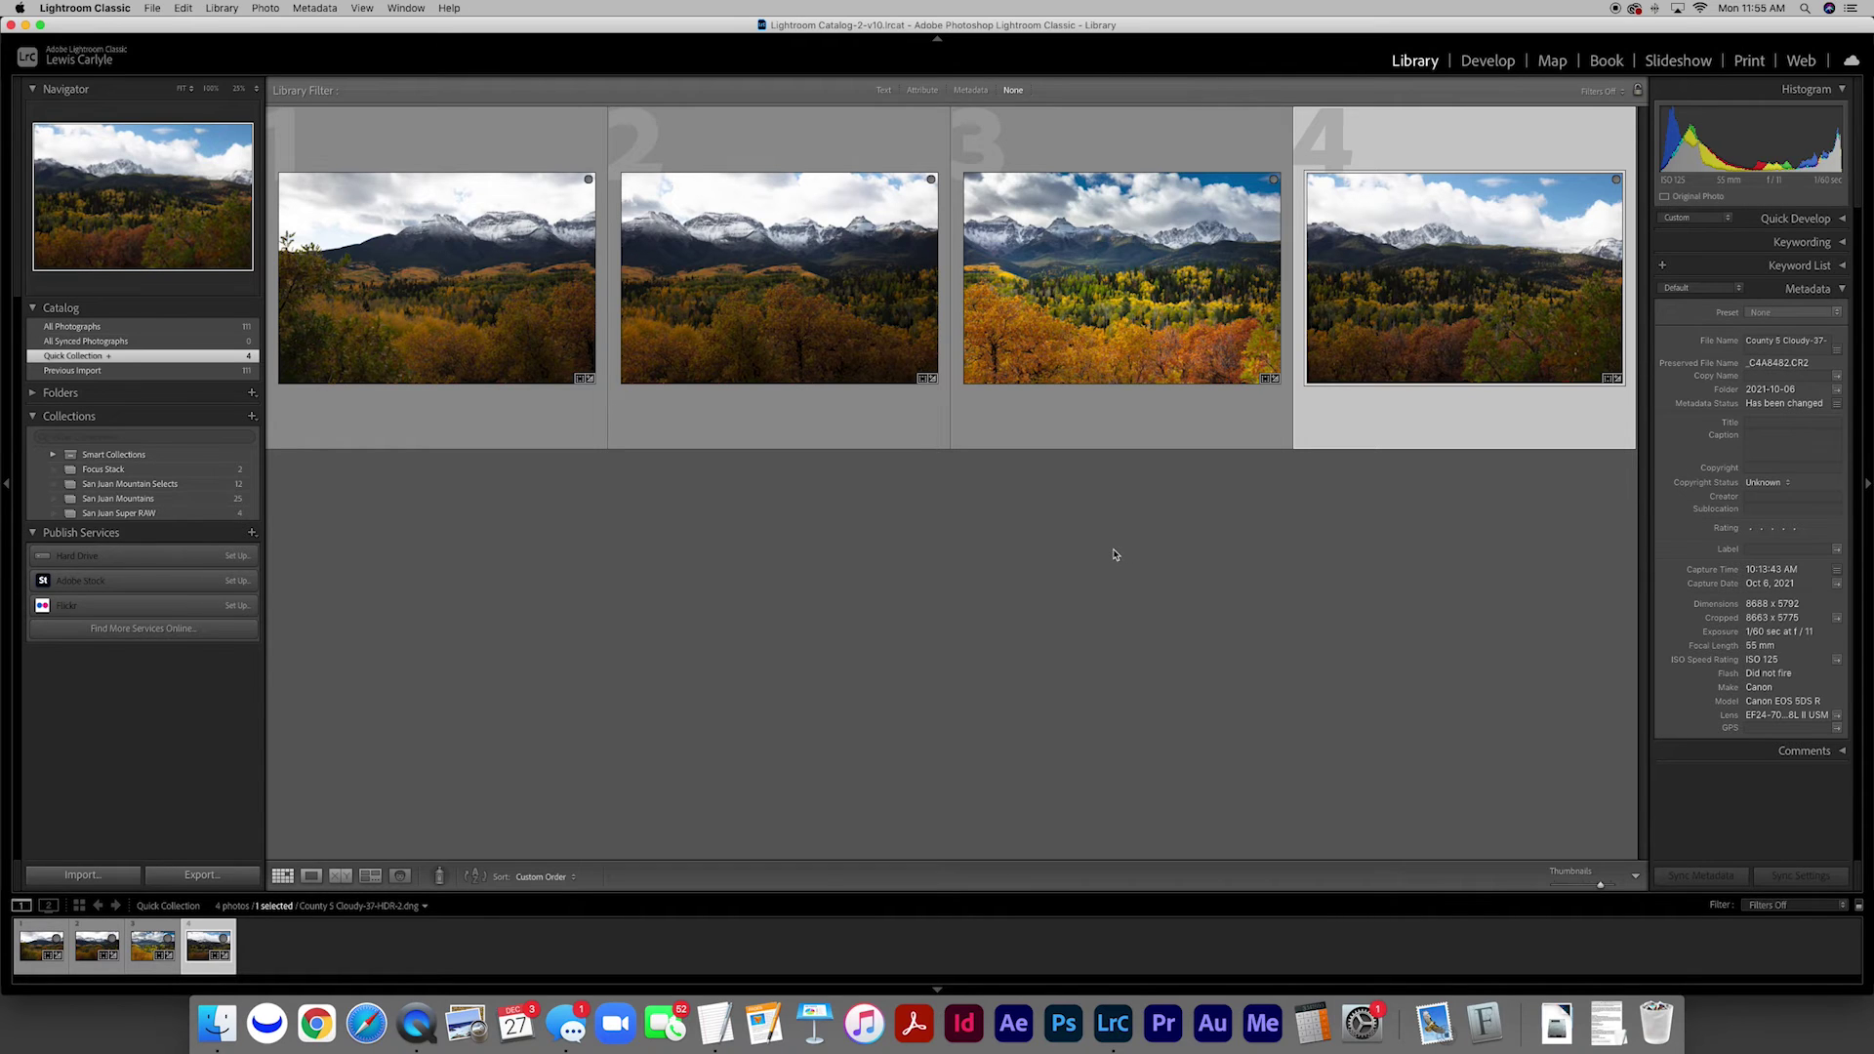
Step: Synchronize the third photo's develop settings, including its graduated and radial filters, to the other three Quick Collection photos
left_click(1159, 293)
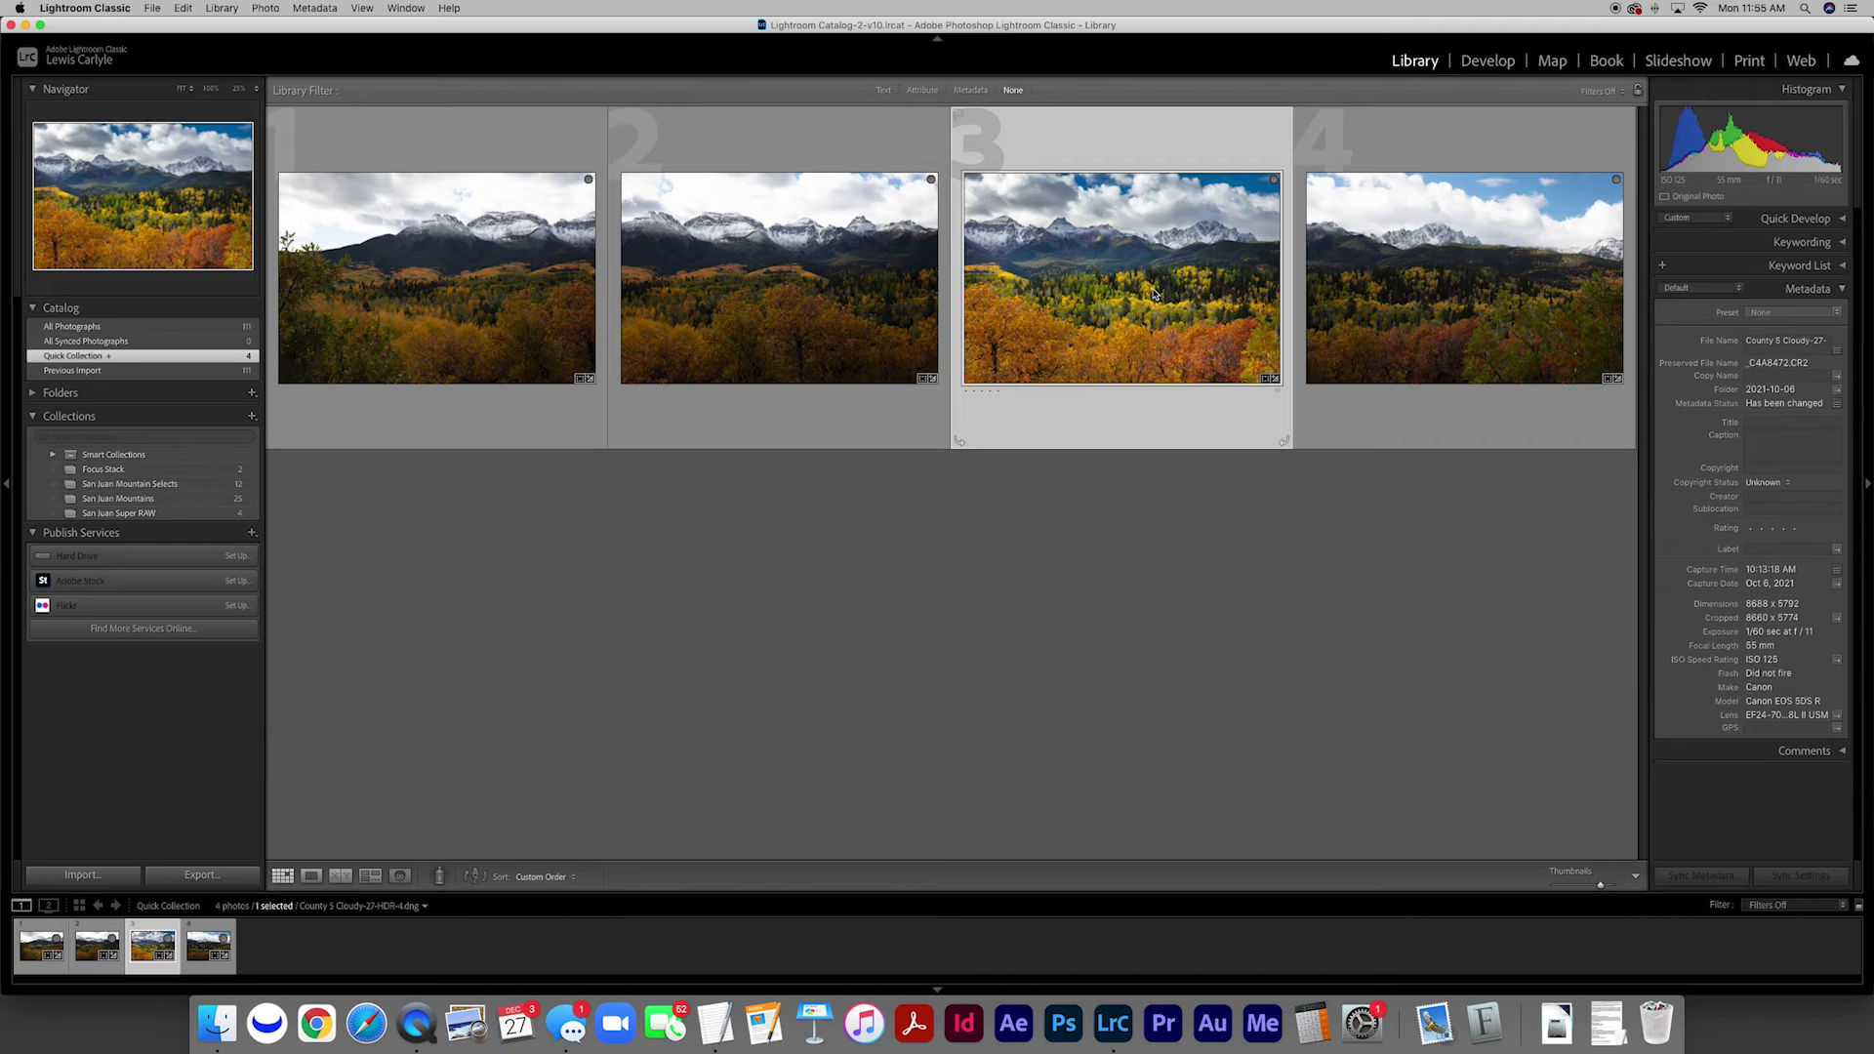
left_click(1401, 314, "super")
left_click(632, 290, "super")
left_click(511, 292, "super")
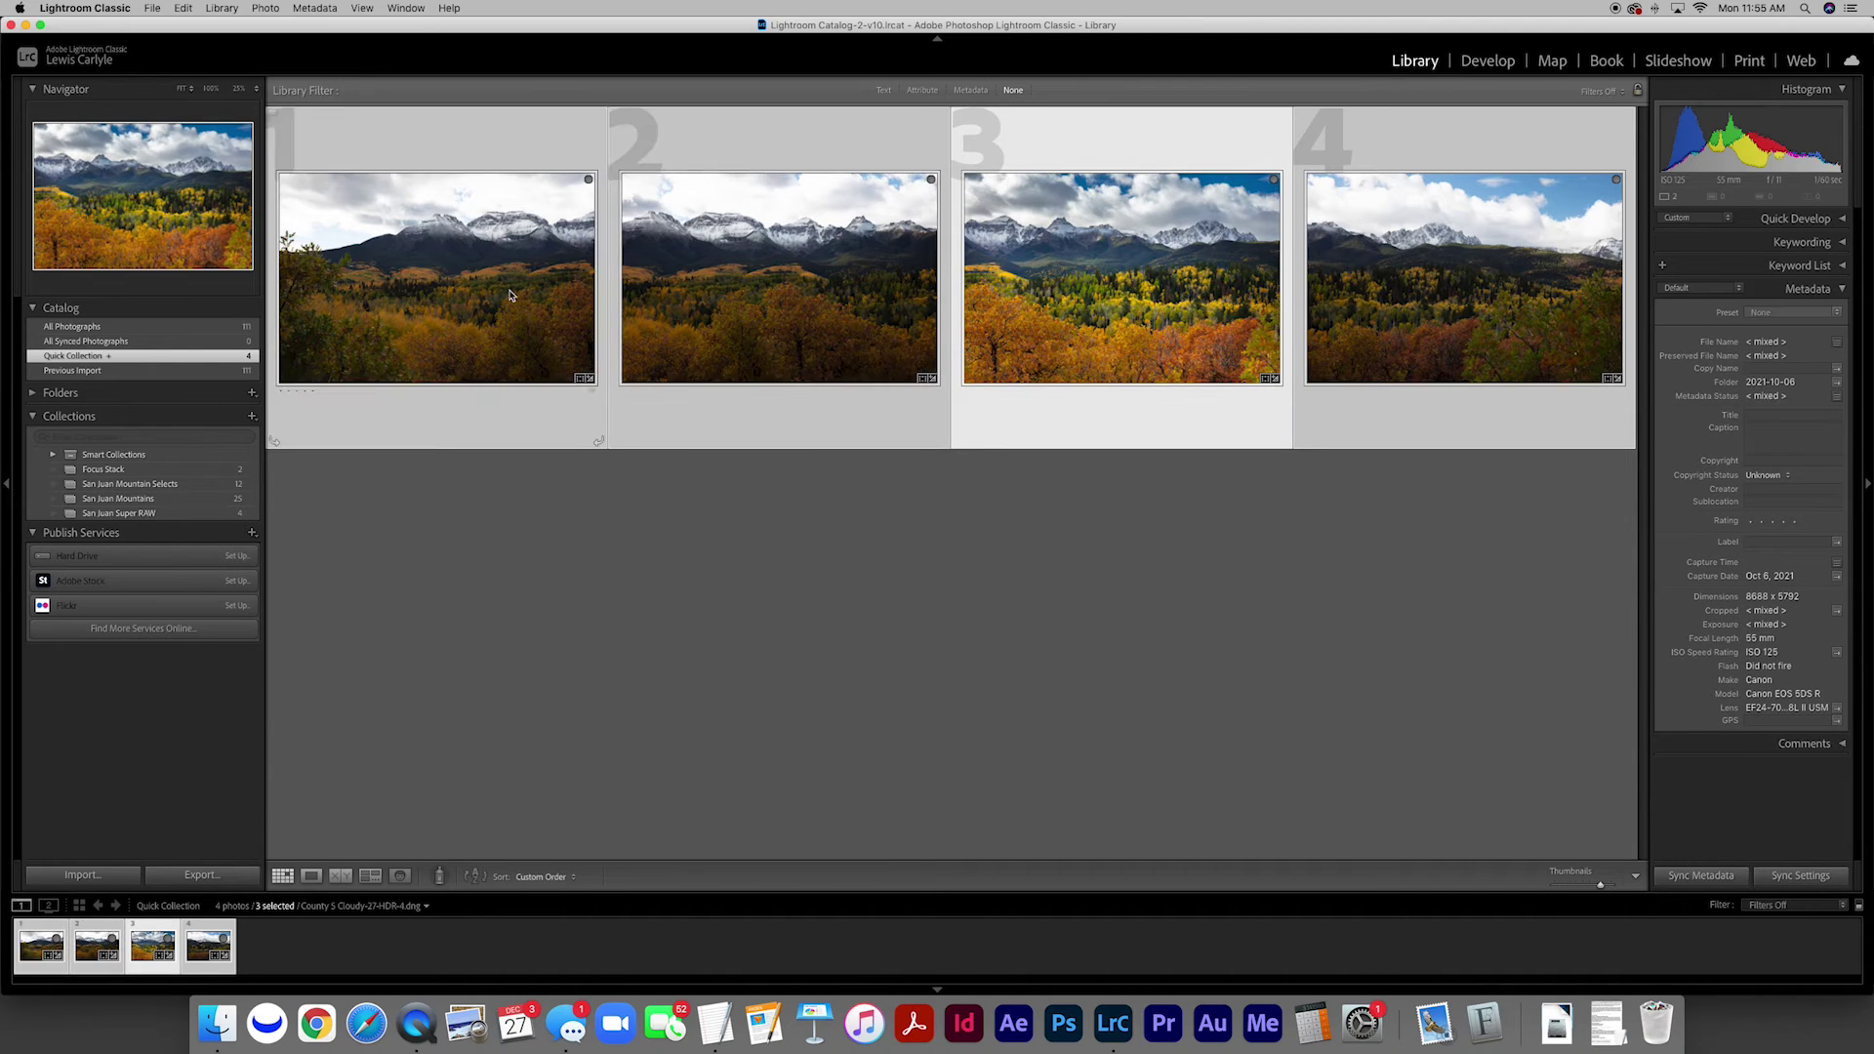
left_click(1798, 875)
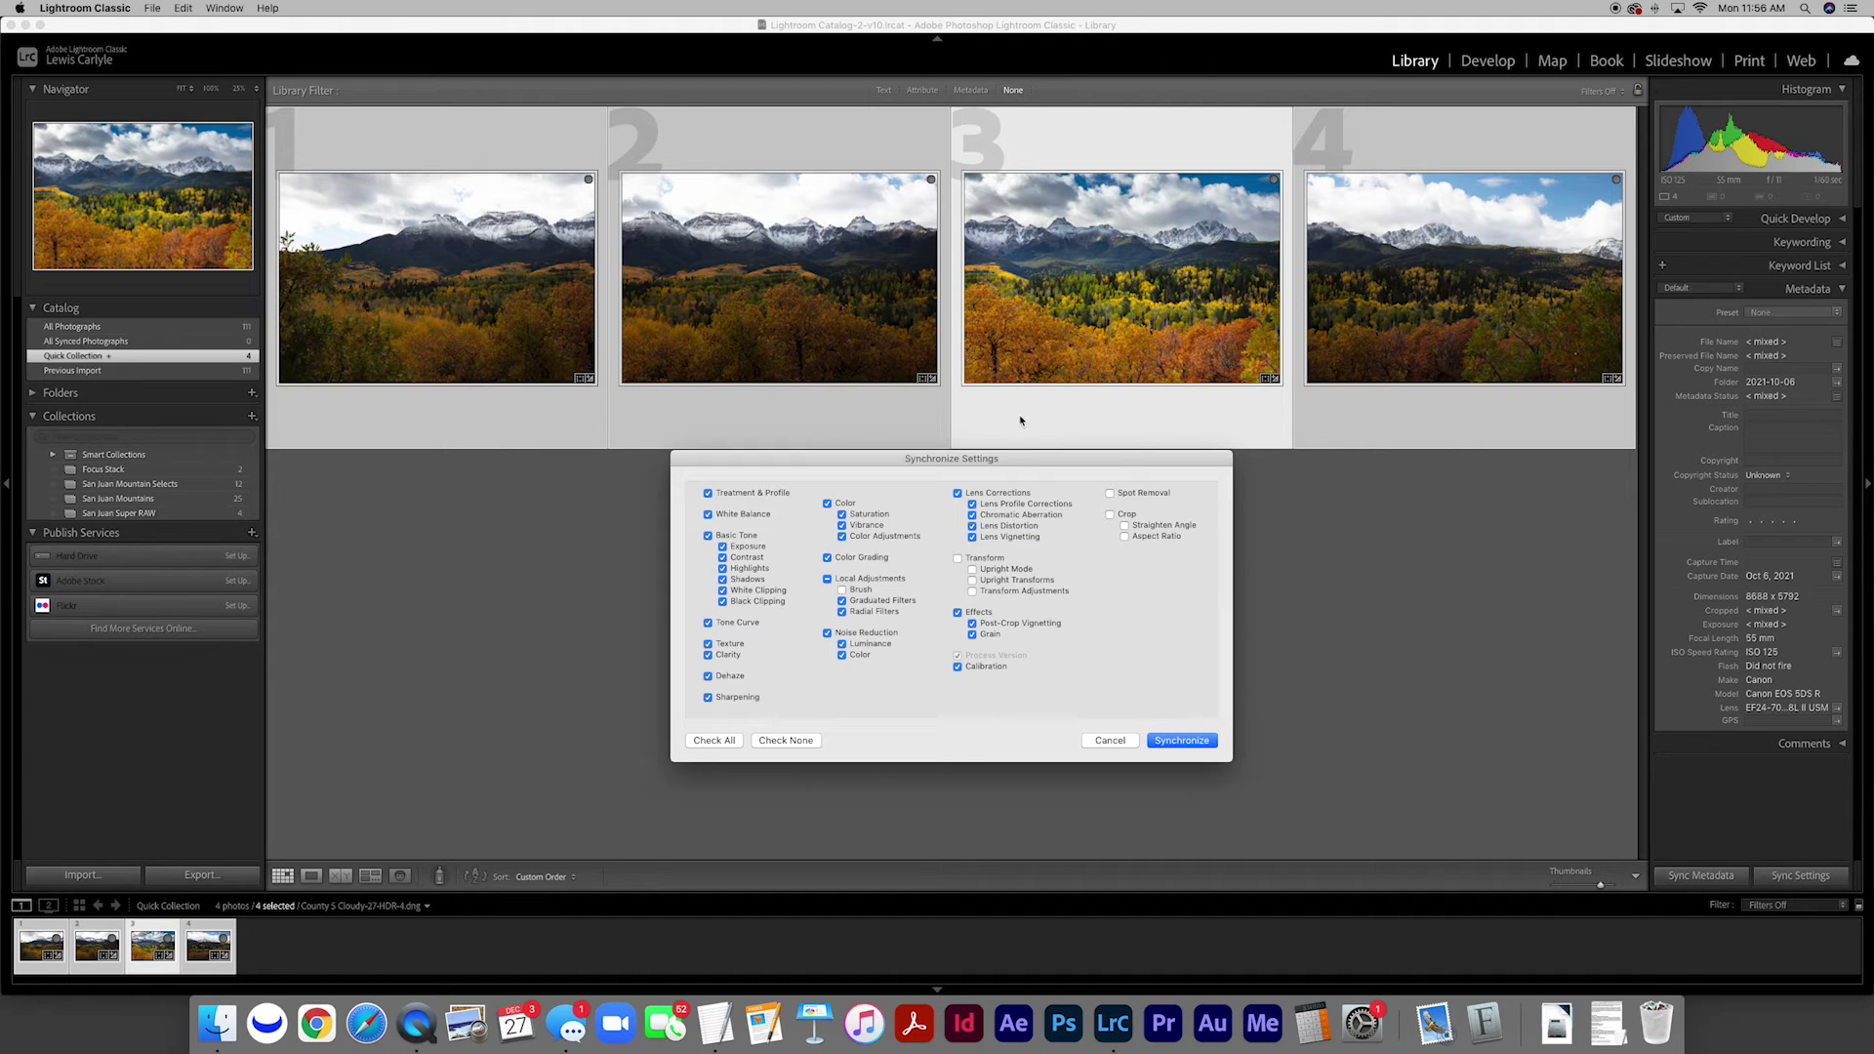
left_click(1180, 740)
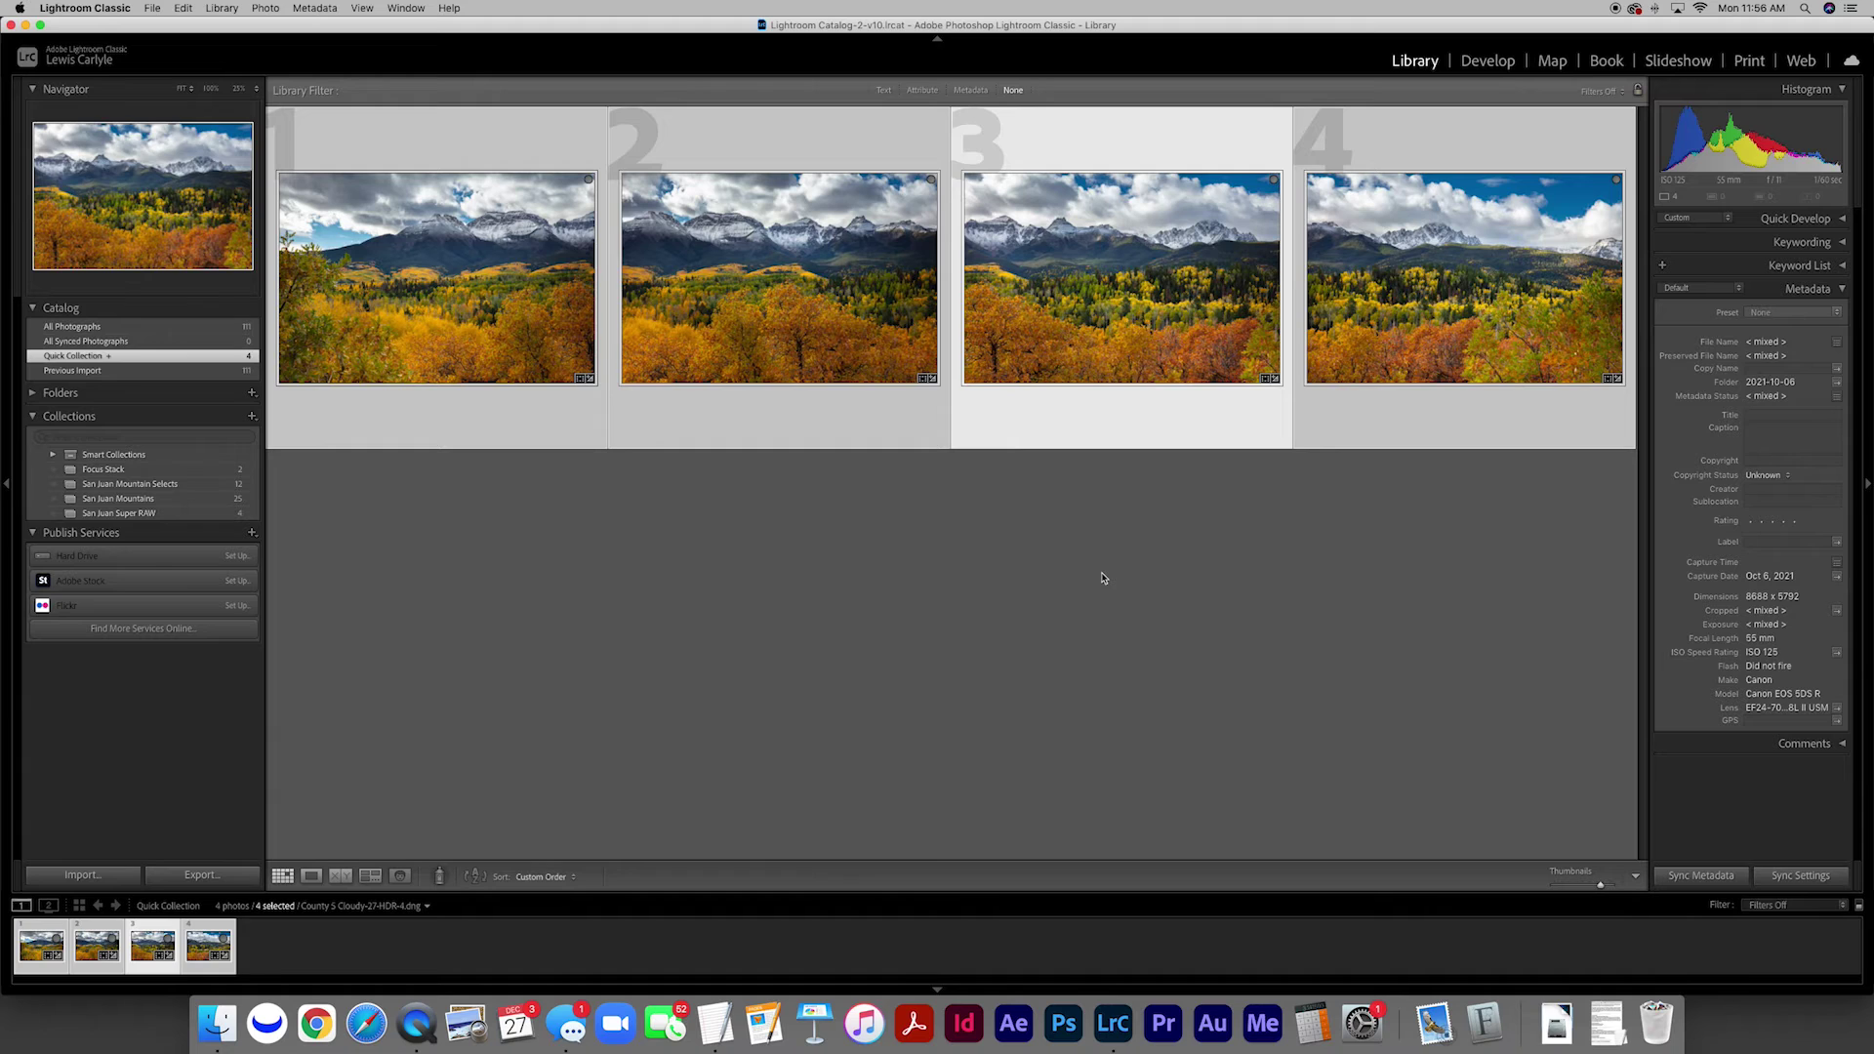
Step: Open the first Quick Collection photo in the Develop module
left_click(1101, 578)
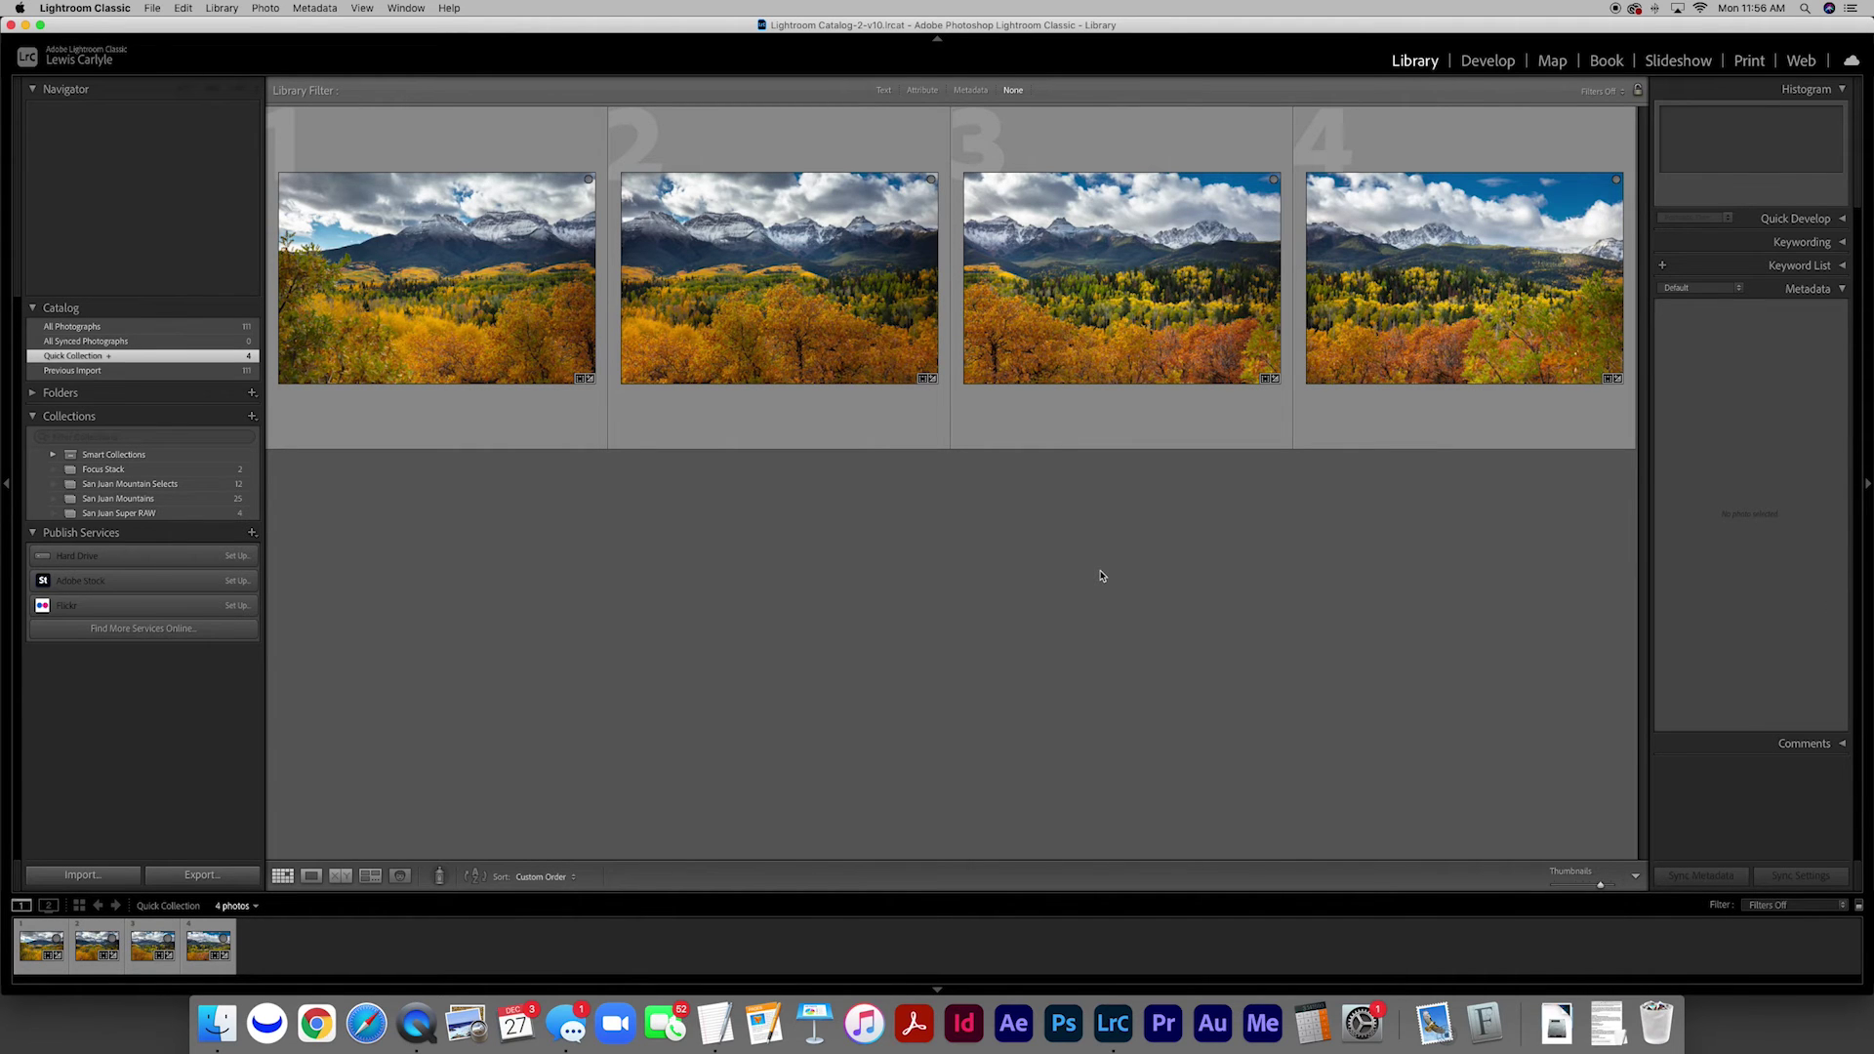
left_click(444, 293)
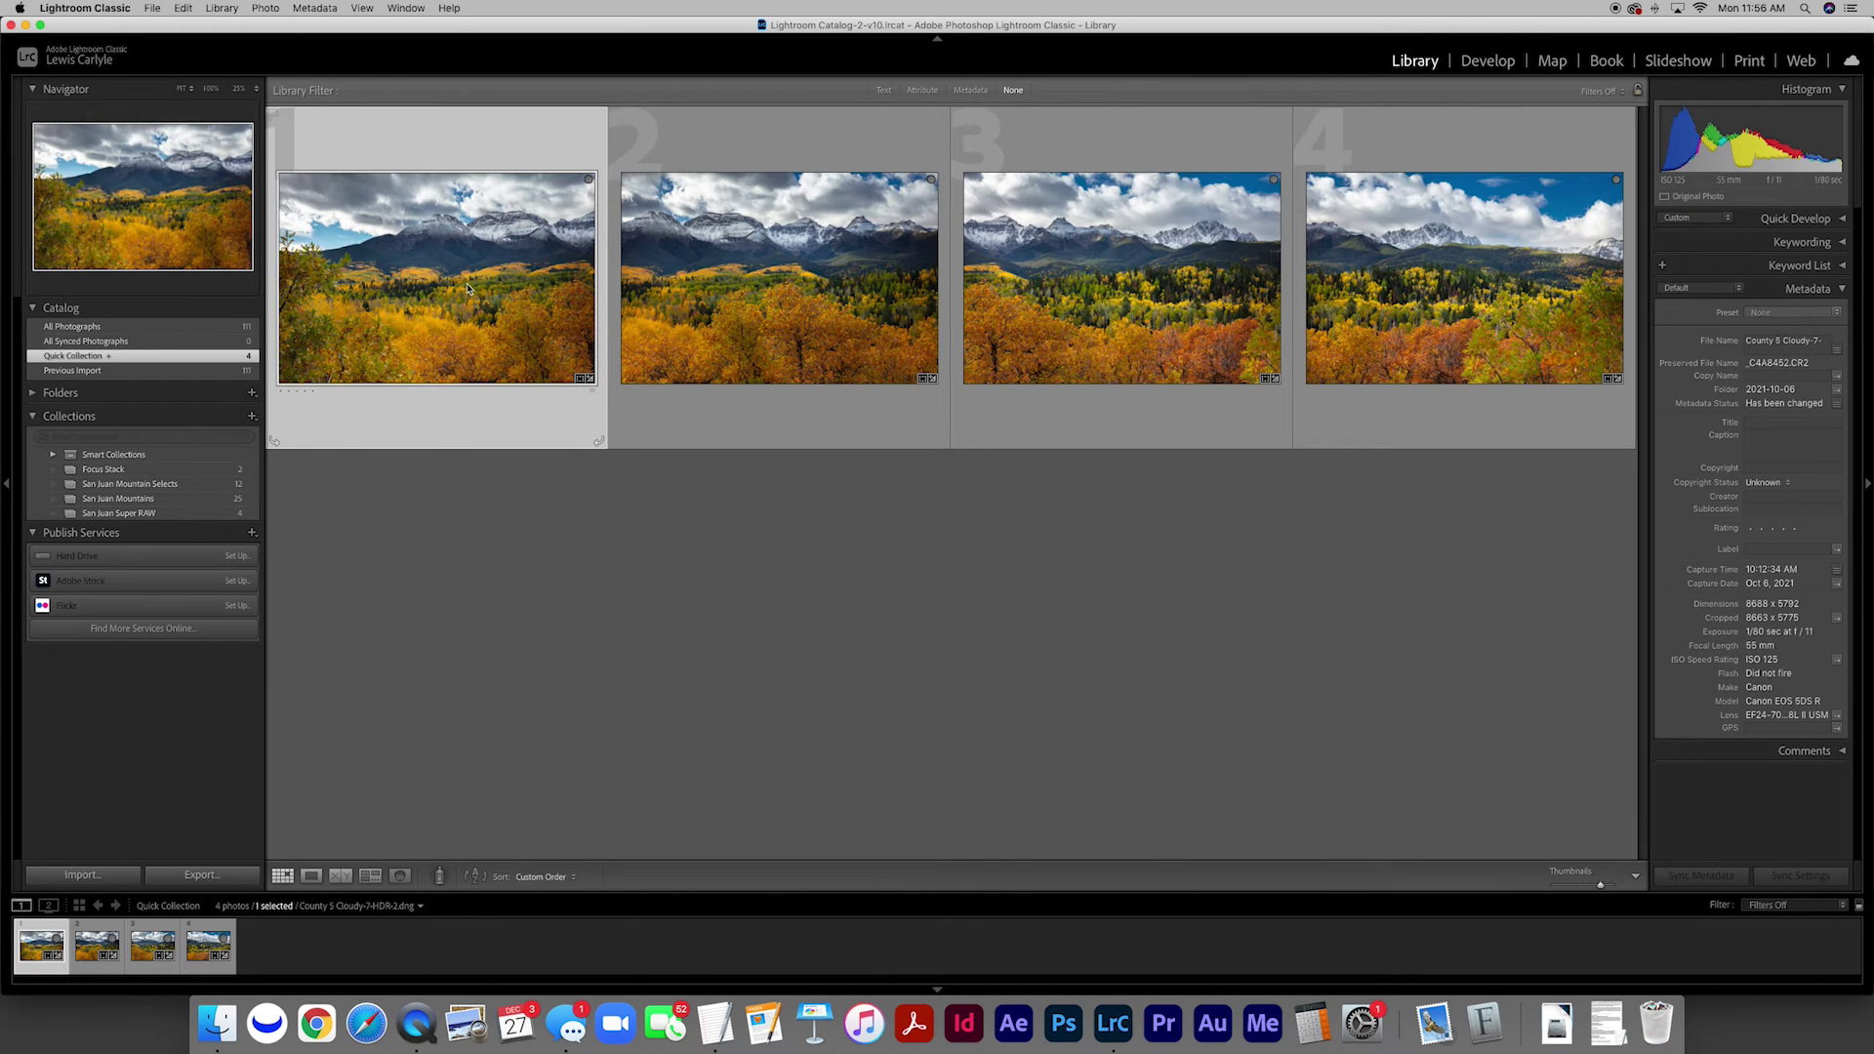
double_click(468, 289)
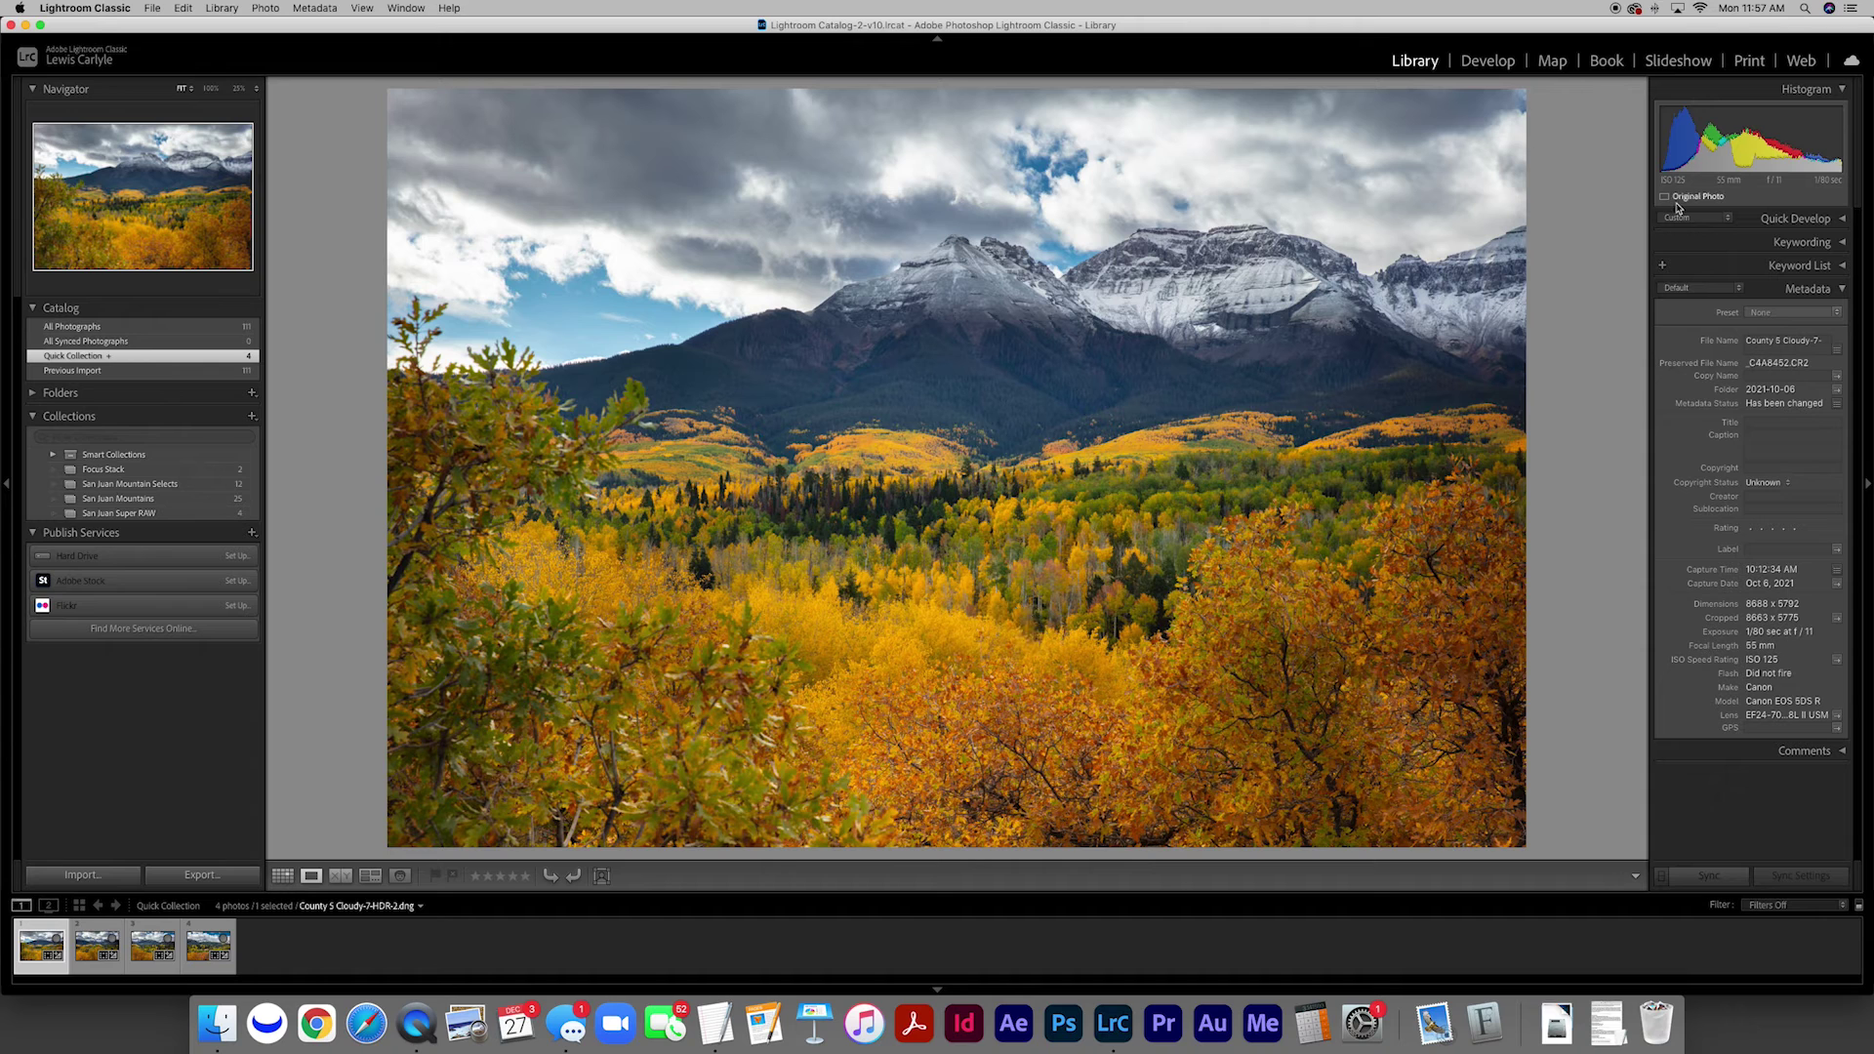
left_click(1488, 62)
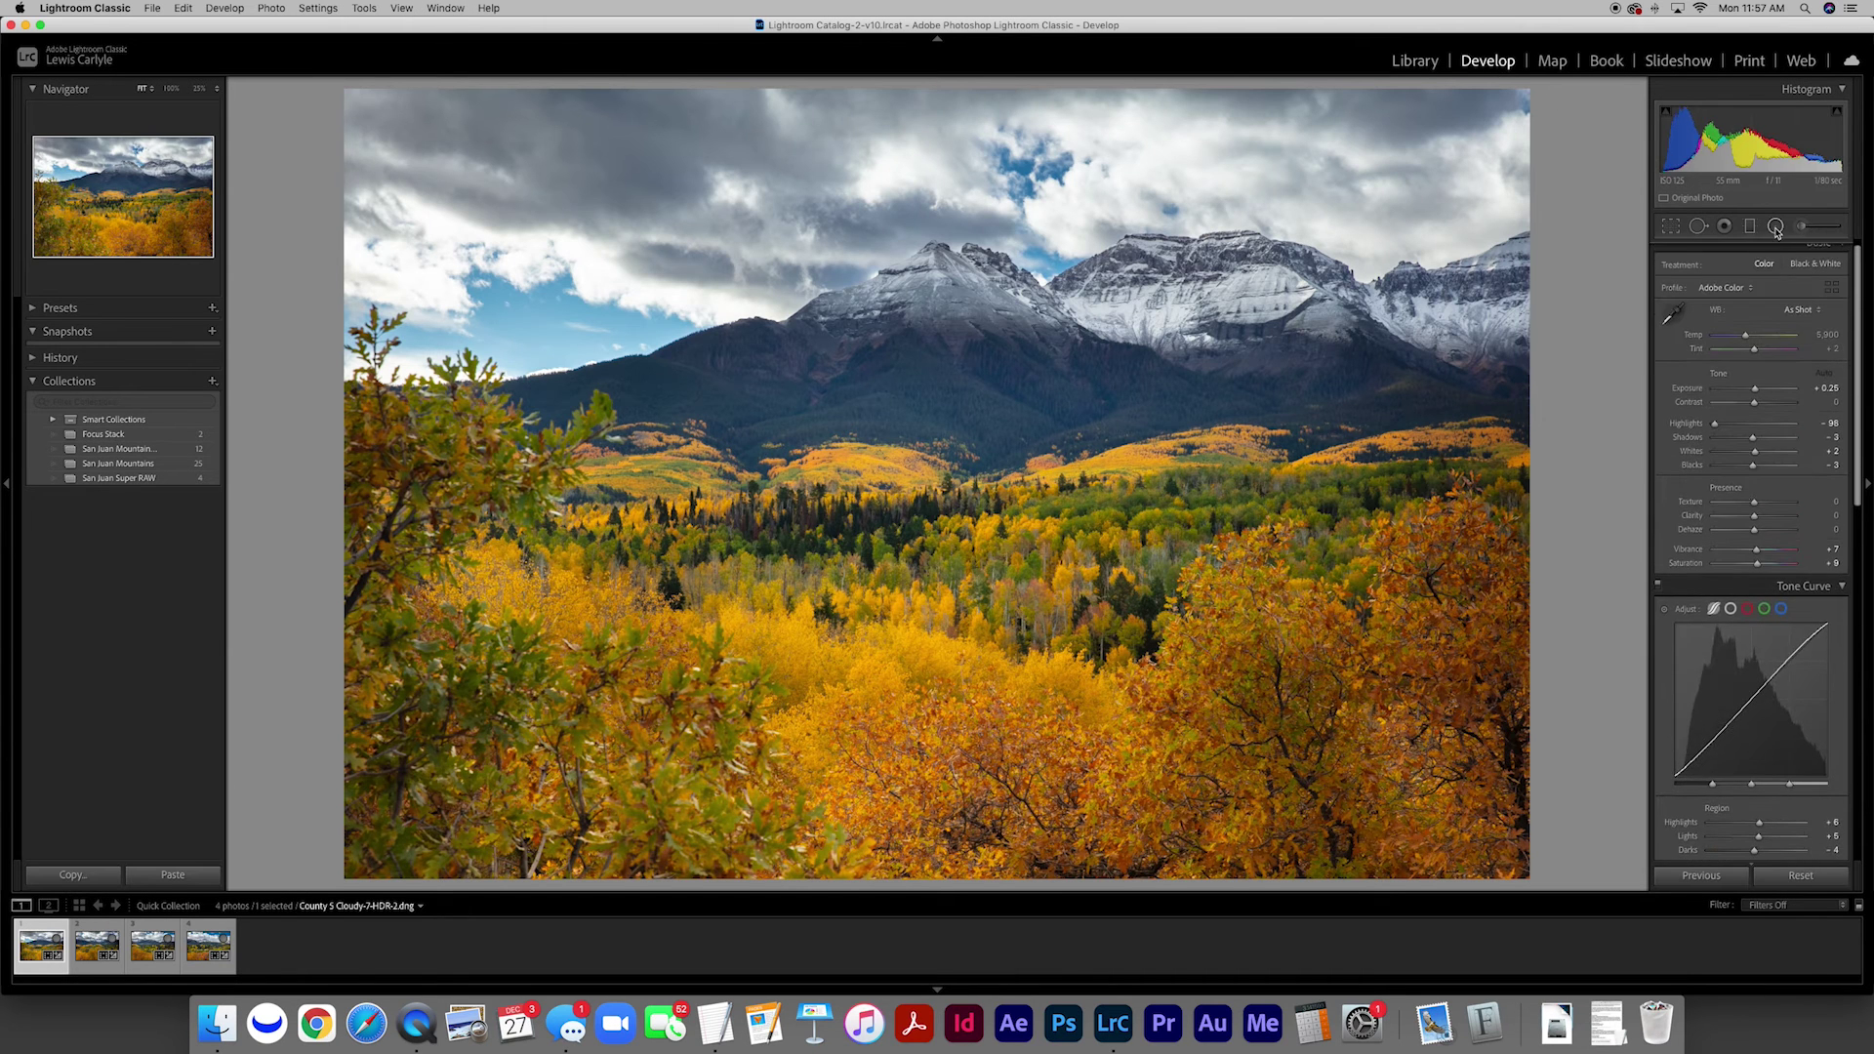
Step: Replace the foreground's graduated filter with a new level one reaching up to the base of the mountains, with Exposure 1.26
left_click(1749, 227)
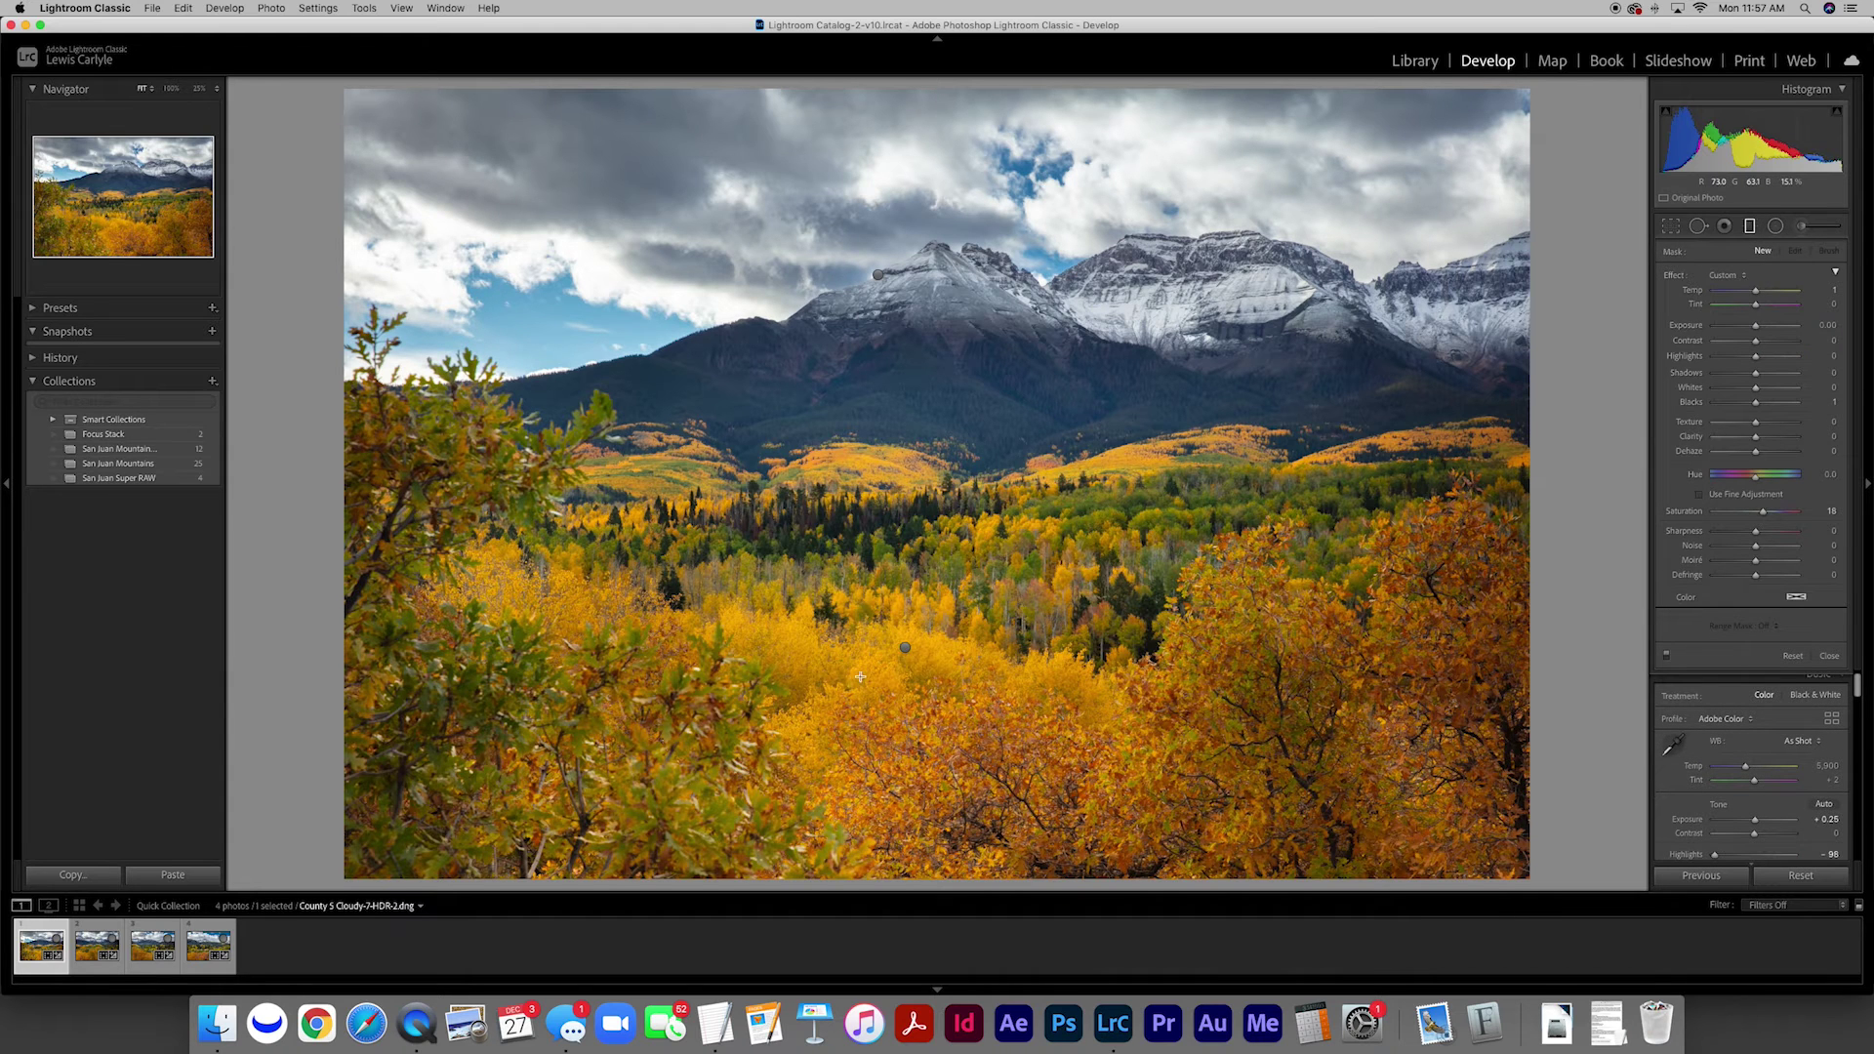
left_click_drag(905, 647, 902, 683)
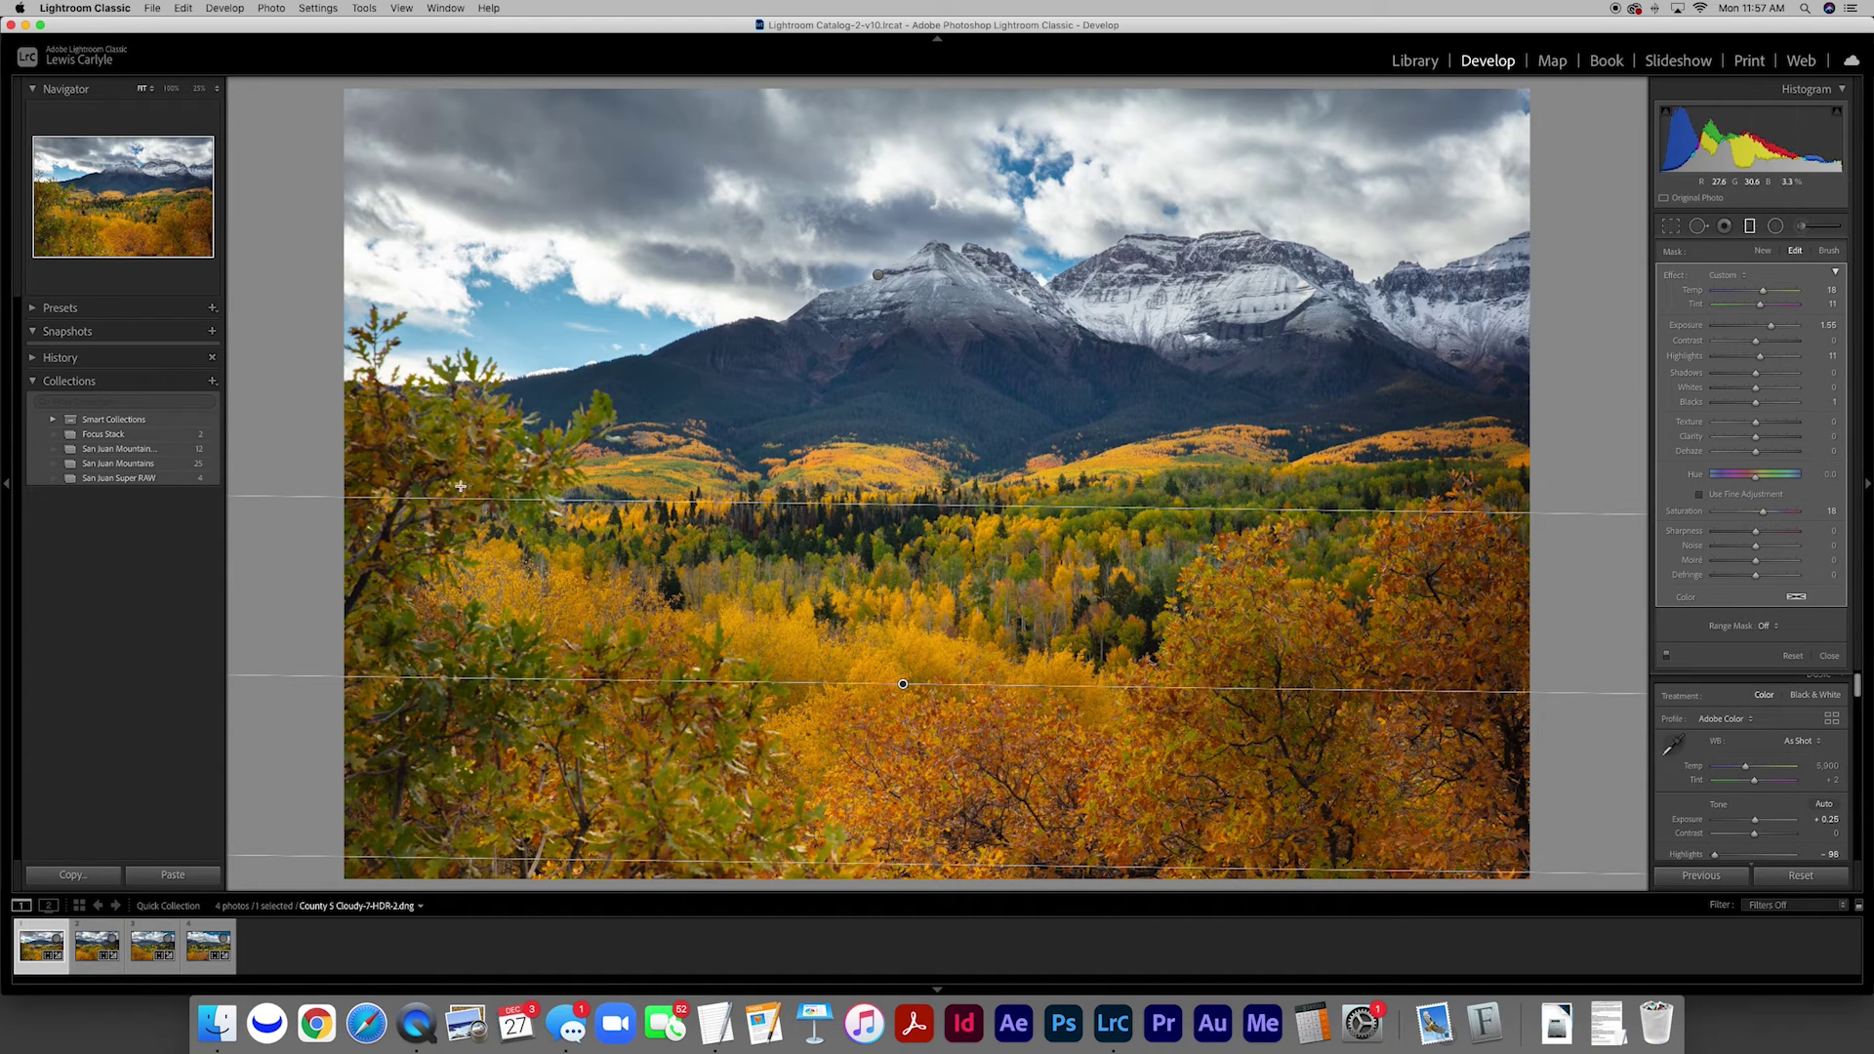
left_click_drag(904, 684, 832, 674)
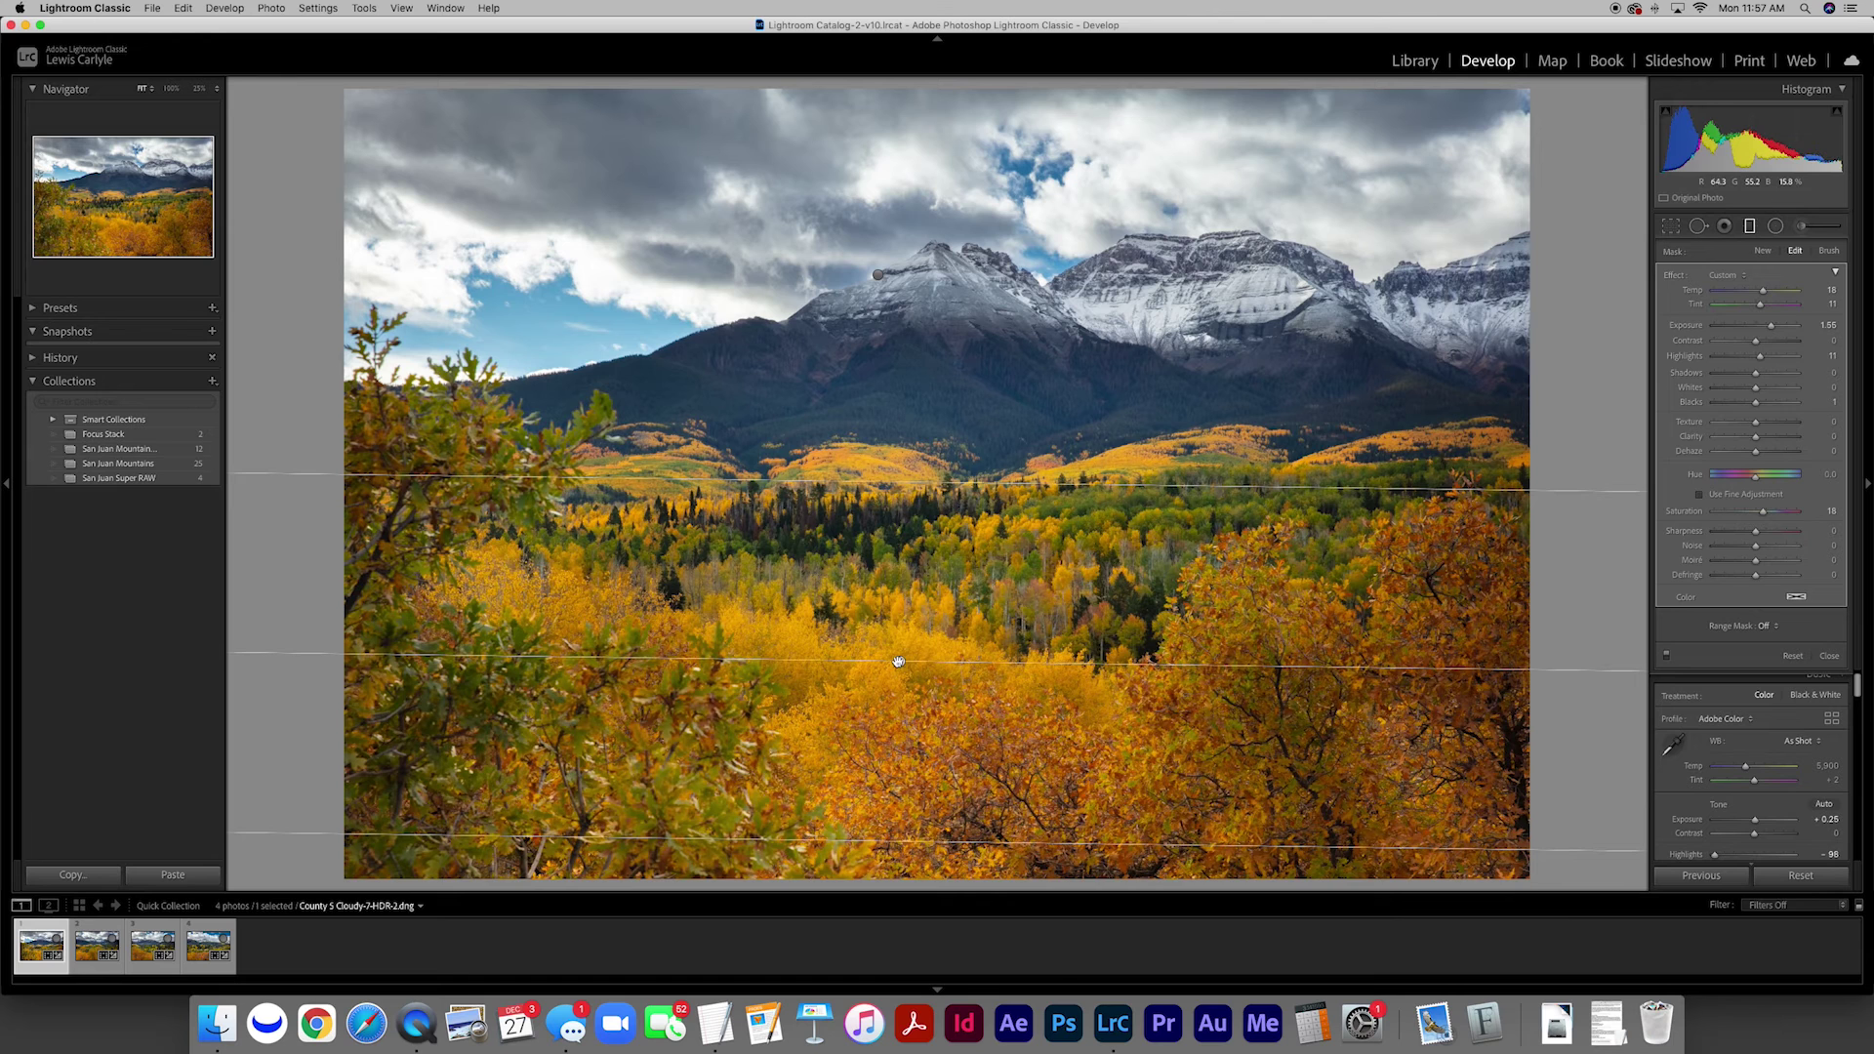
key("Delete")
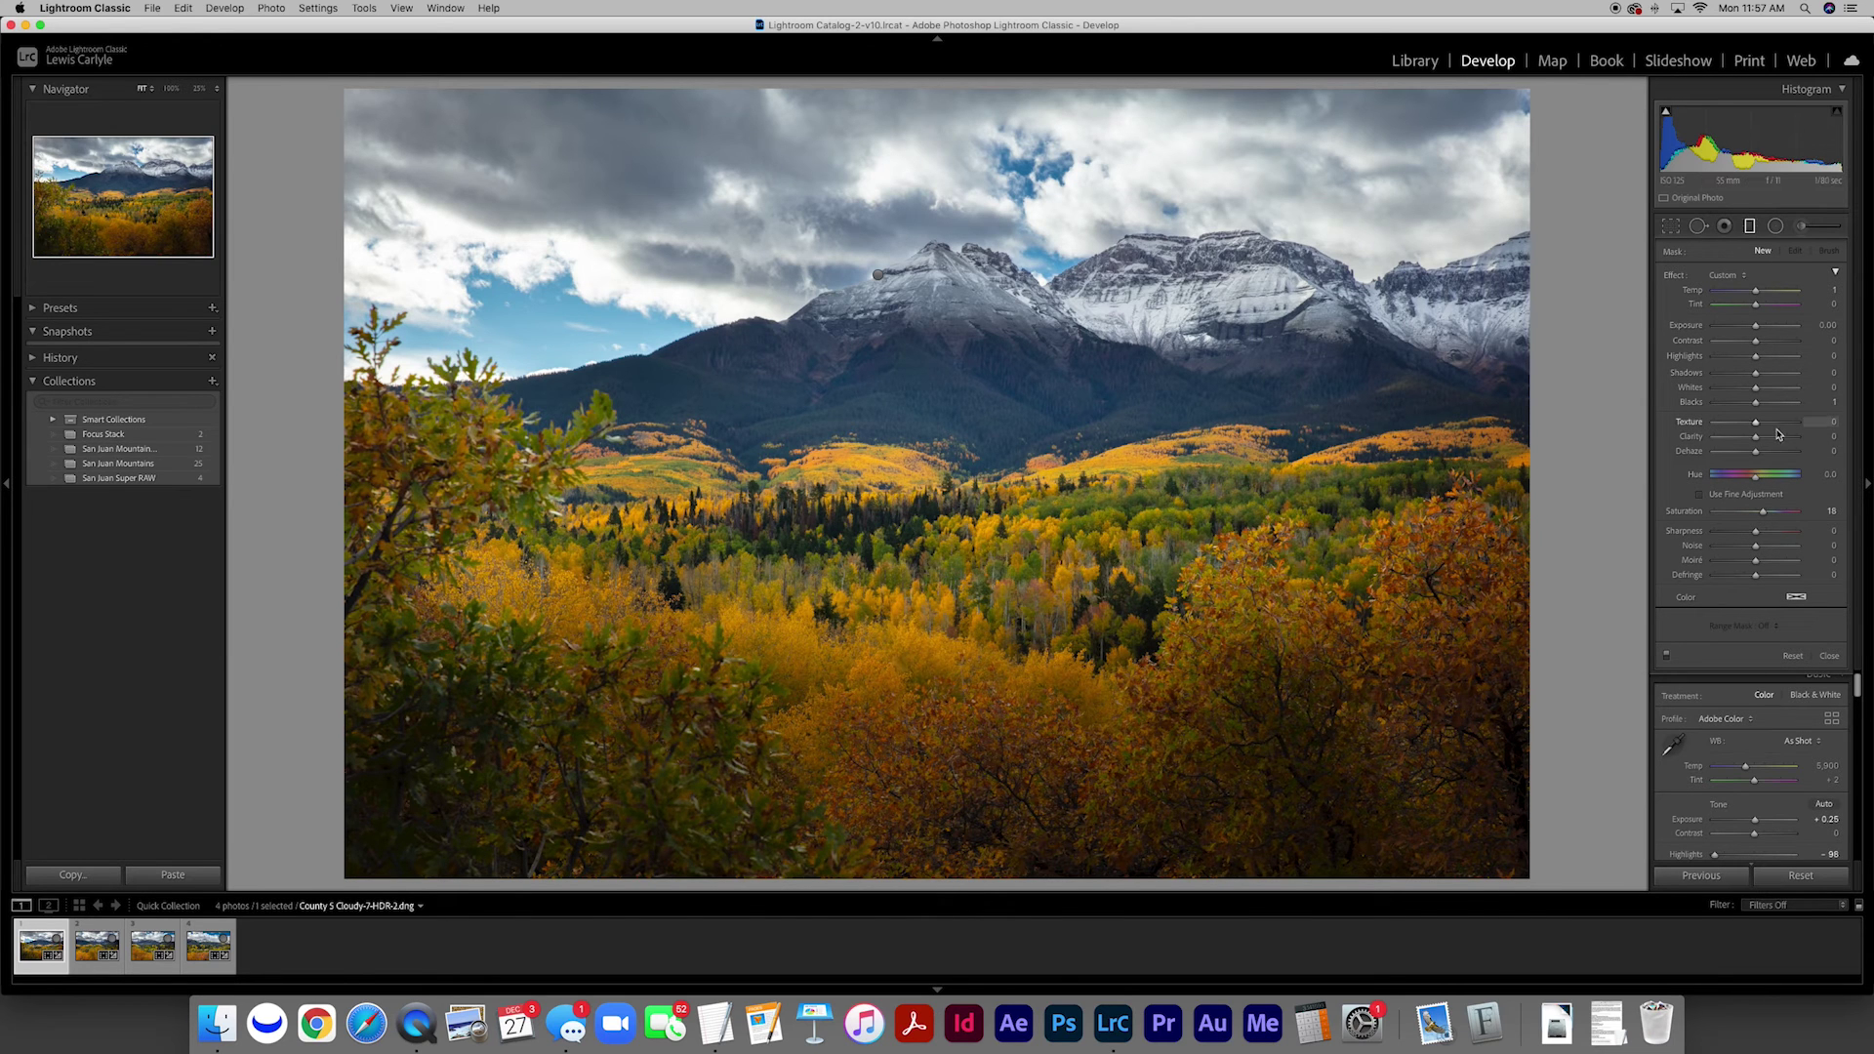
key("super+z")
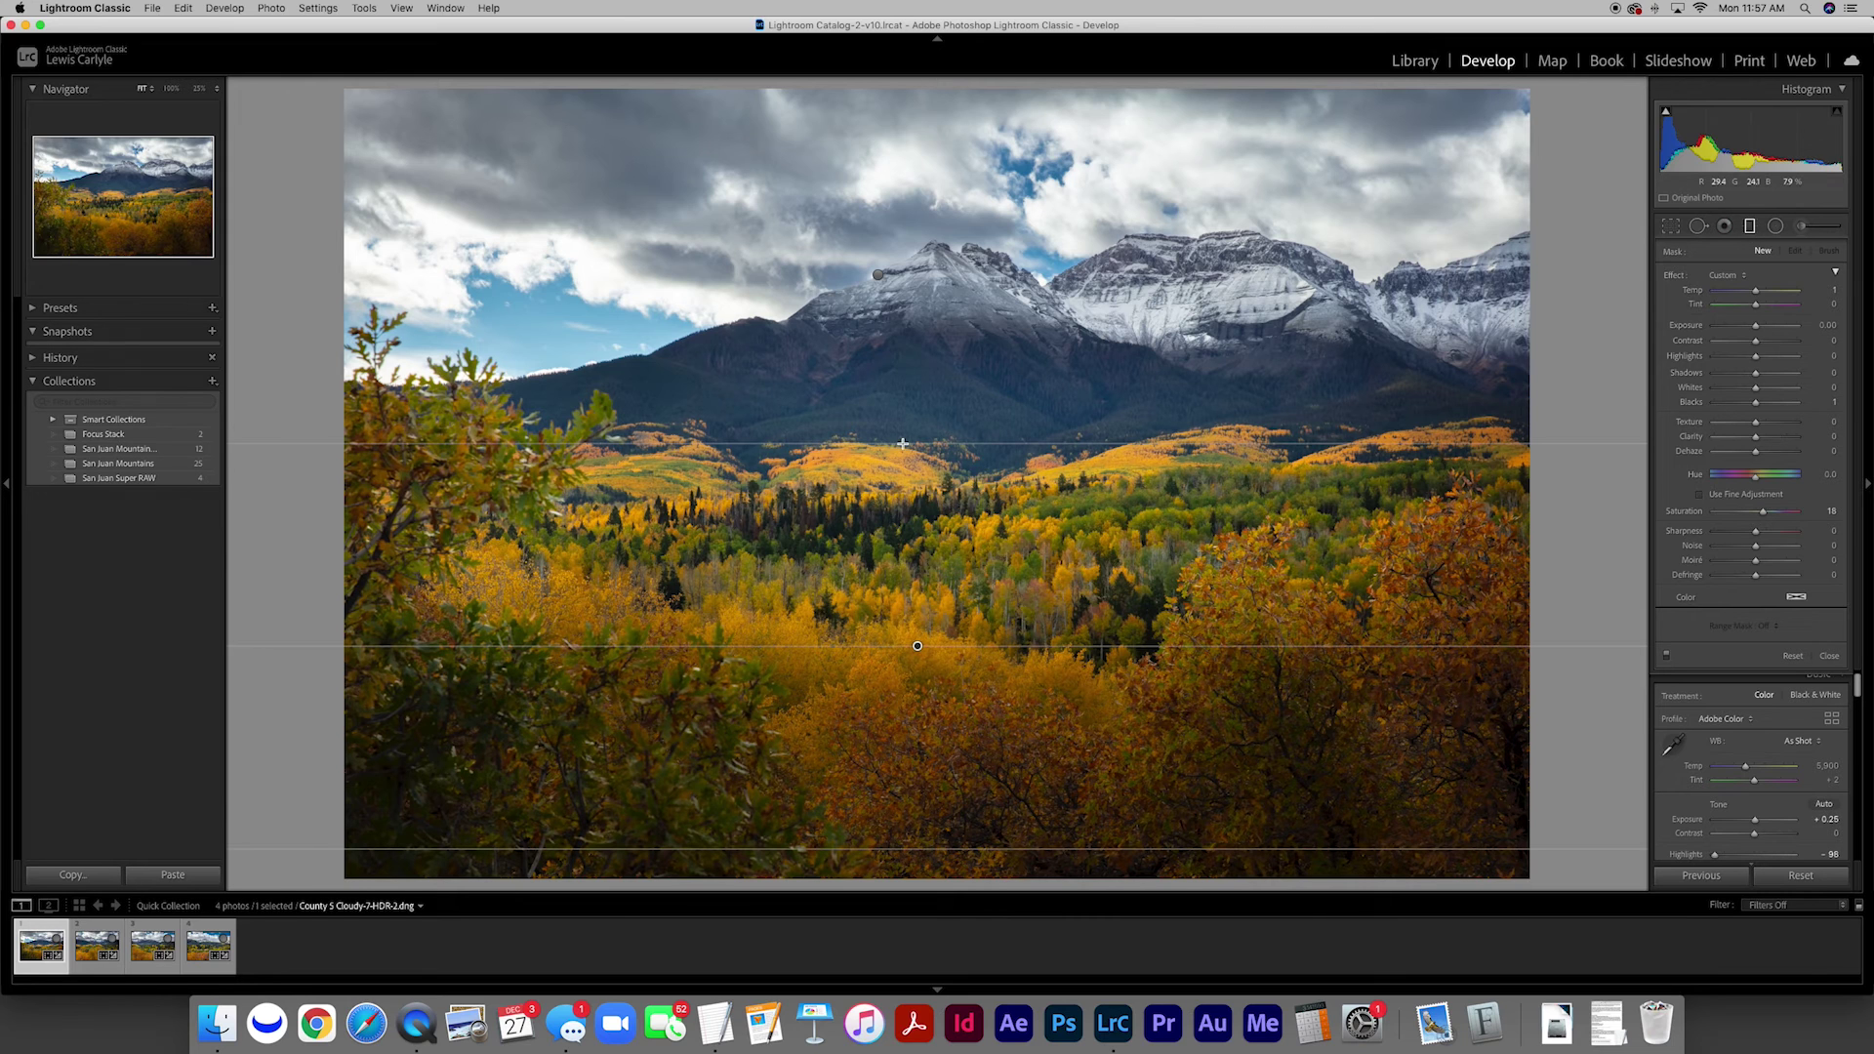
left_click_drag(1754, 326, 1770, 330)
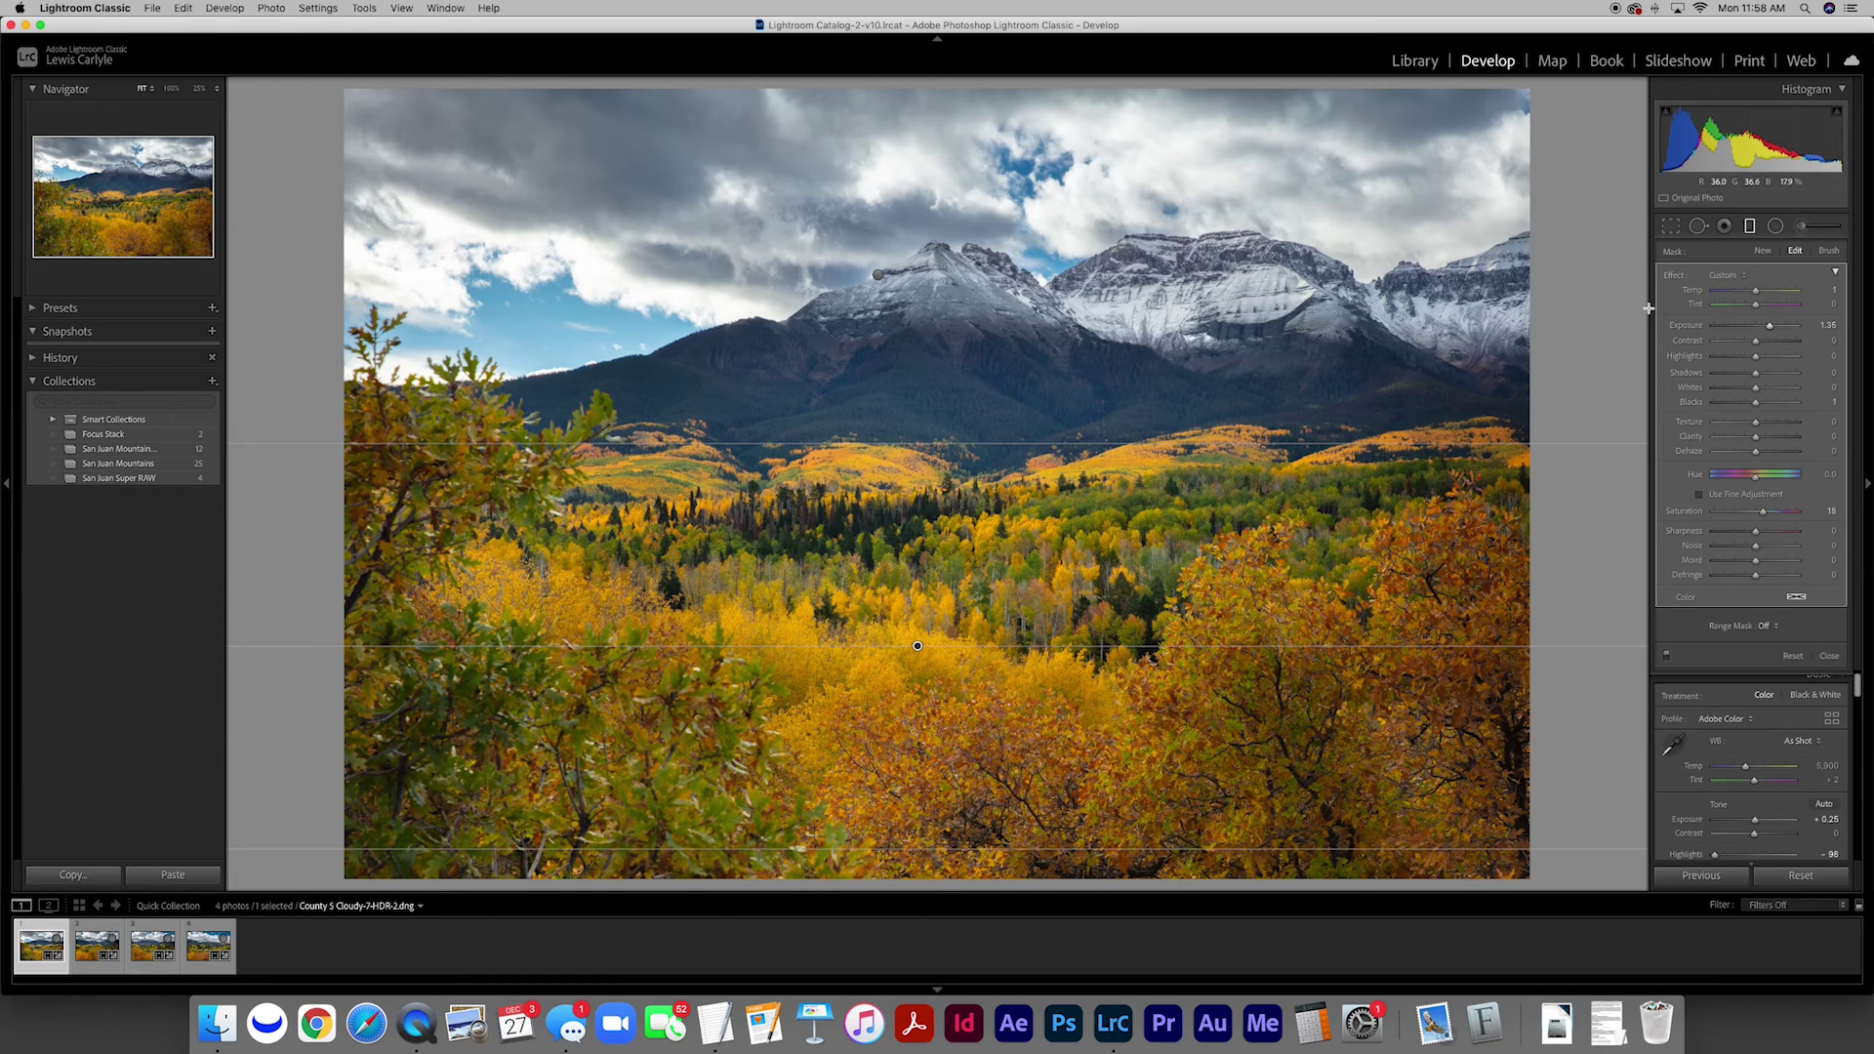
Step: Add radial filters over the lower-left green bushes and the tall tree above them, giving the tree's slightly lowered Temp, Tint -12 and Exposure 0.81
left_click(1775, 226)
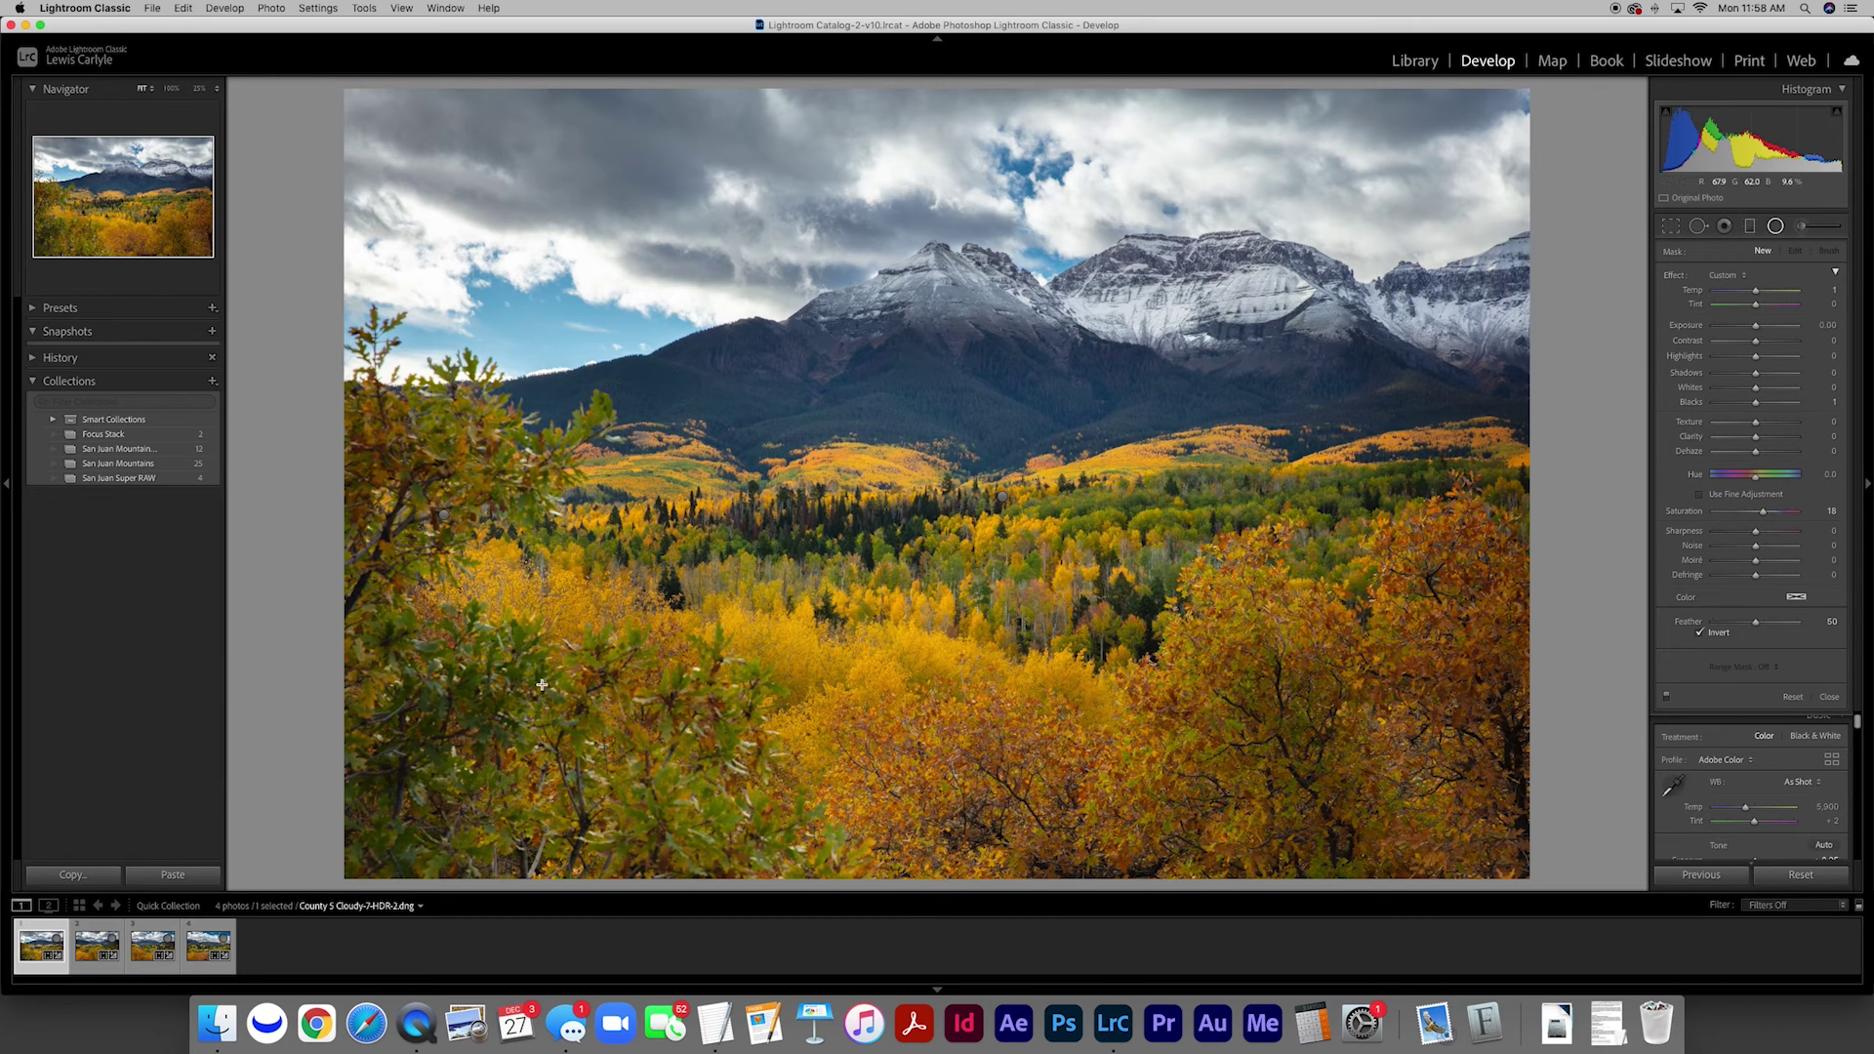
left_click_drag(506, 745, 797, 881)
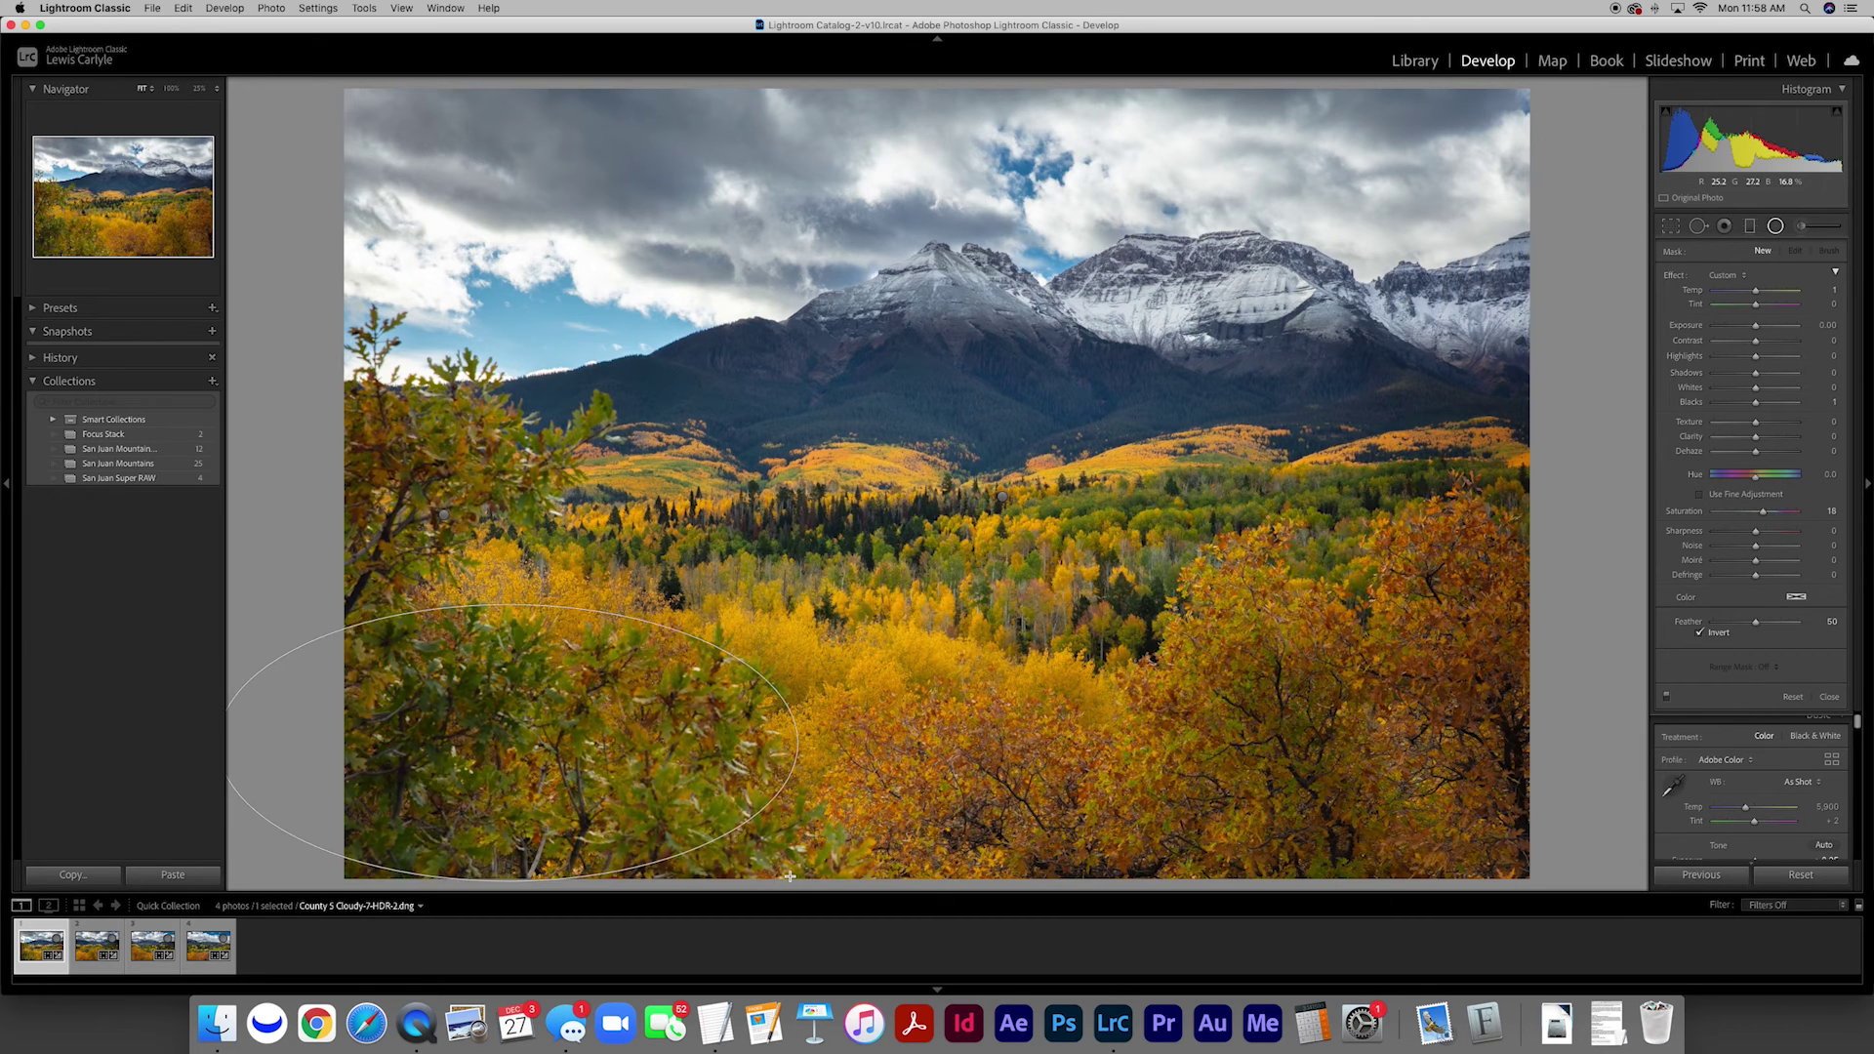
left_click_drag(508, 744, 534, 761)
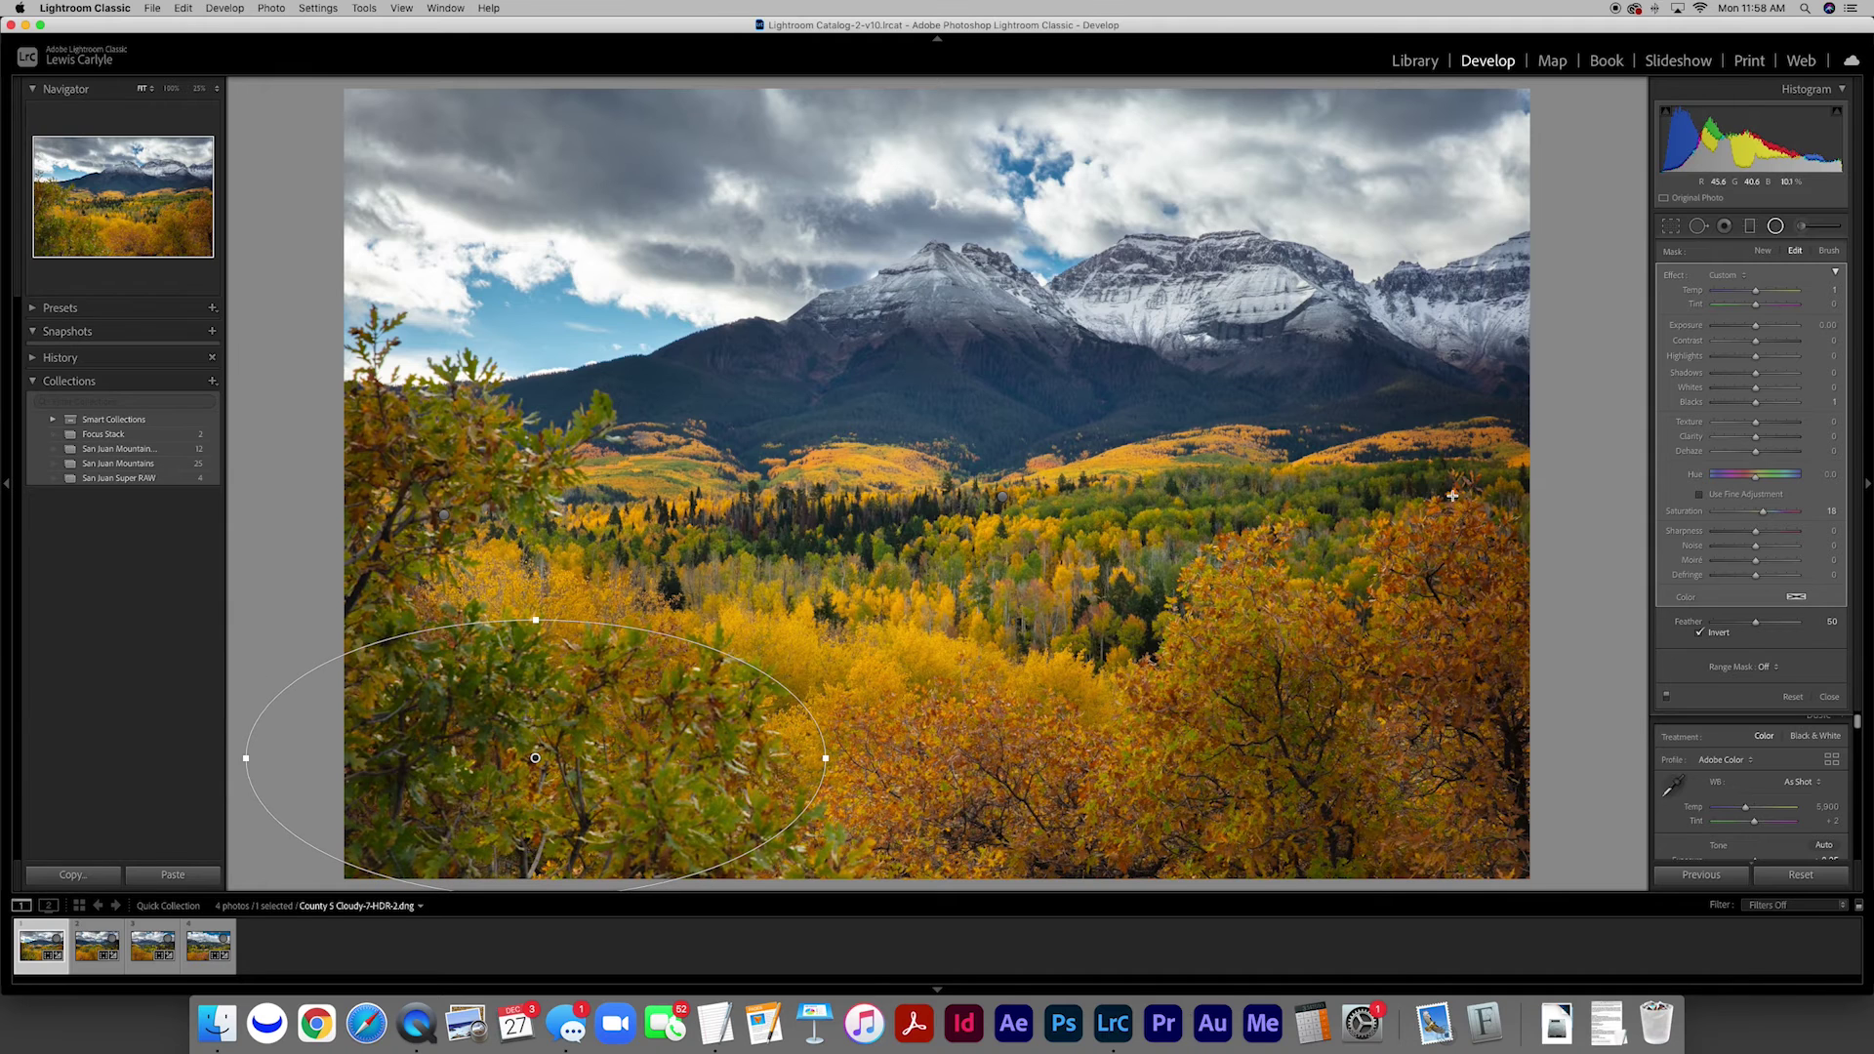
left_click_drag(1752, 293, 1749, 293)
left_click(444, 514)
left_click_drag(444, 515, 447, 493)
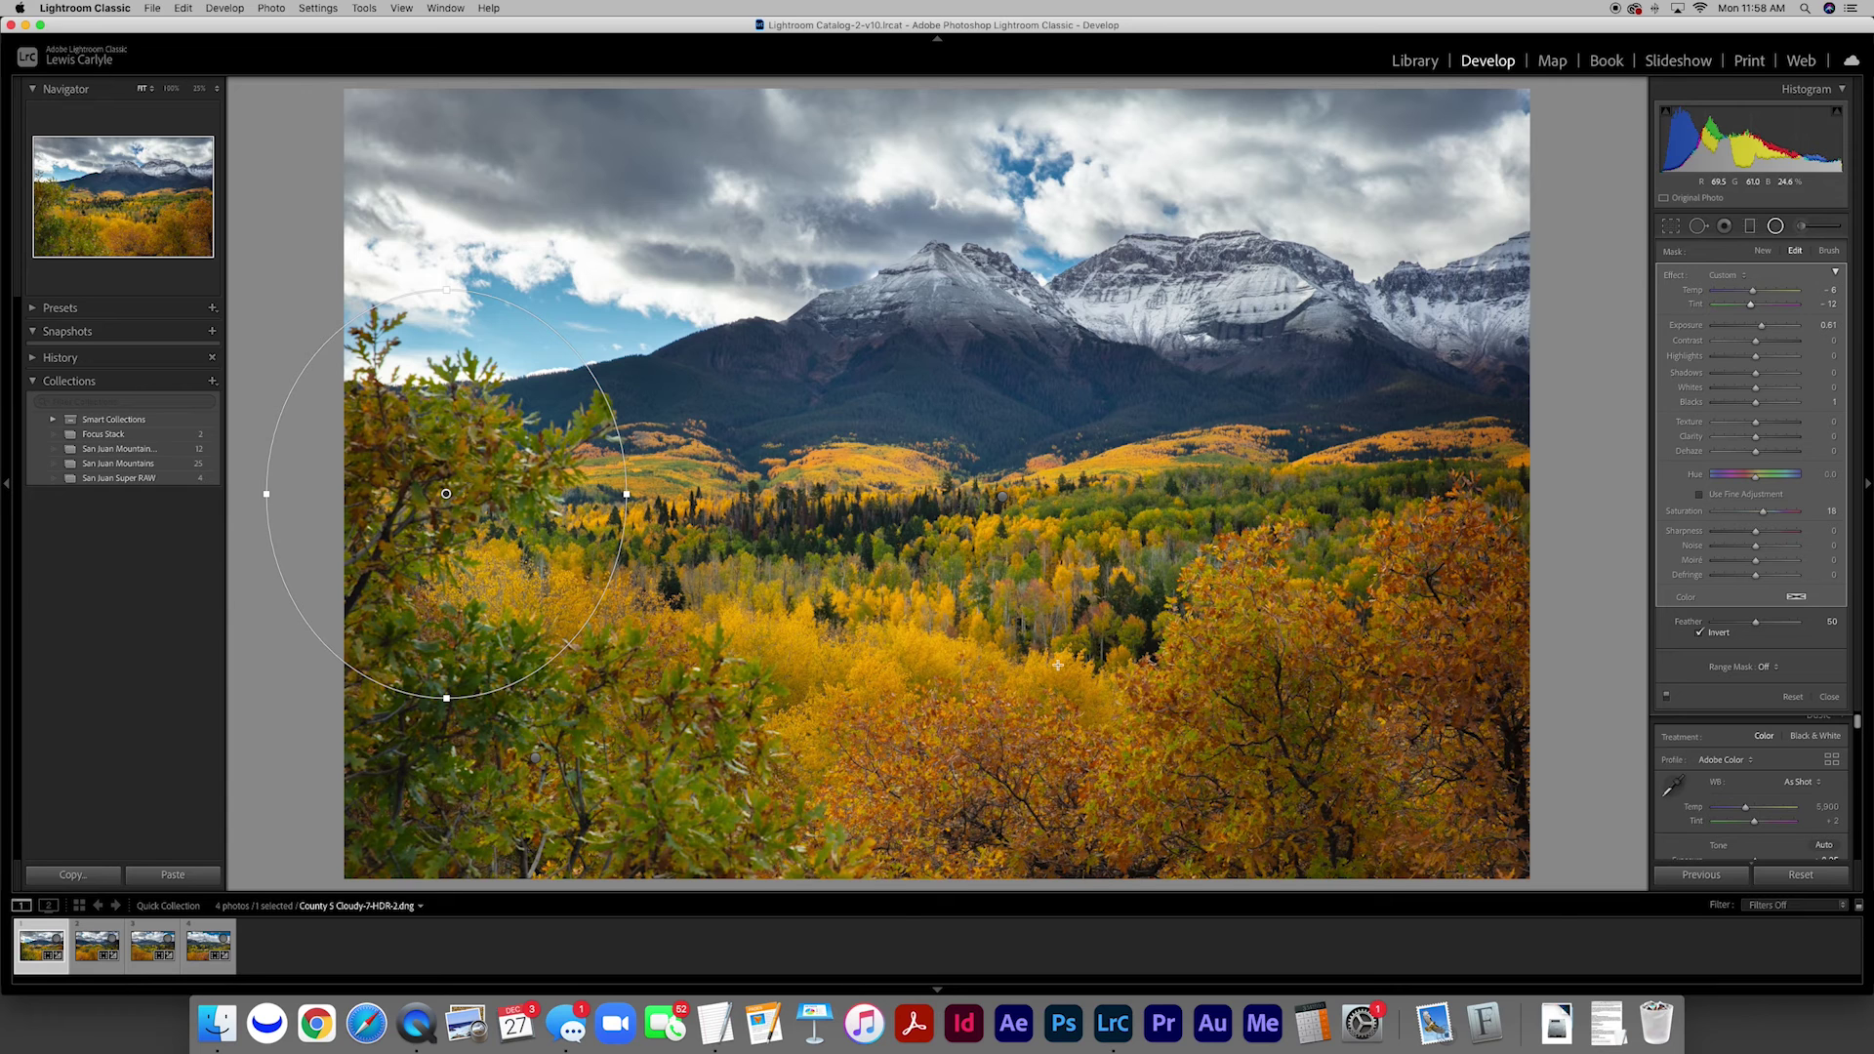
Step: Add a radial filter over the first photo's orange foreground bushes with Exposure 0.49 and slightly raised Temp and Tint
mouse_move(1119, 702)
left_mouse_down()
mouse_move(1379, 817)
mouse_move(1552, 858)
mouse_move(1606, 903)
left_mouse_up()
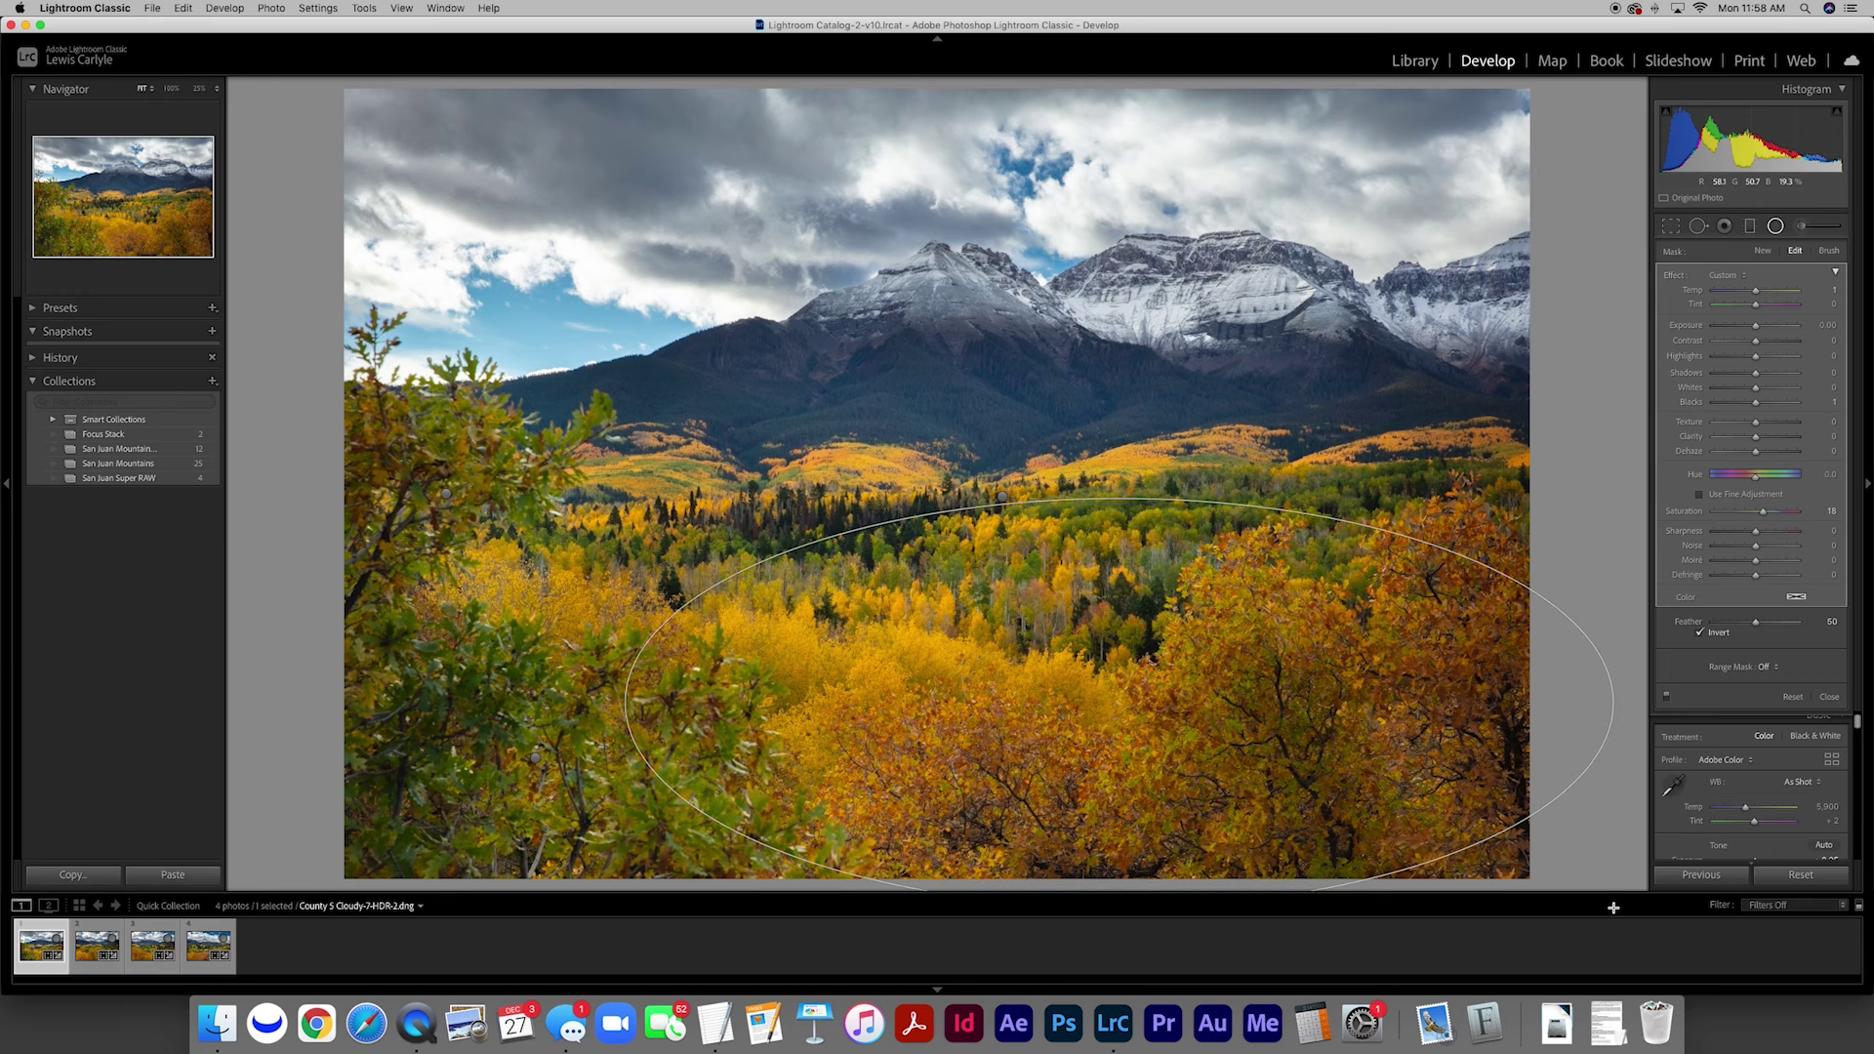
mouse_move(1122, 702)
left_mouse_down()
mouse_move(1212, 695)
mouse_move(1205, 728)
left_mouse_up()
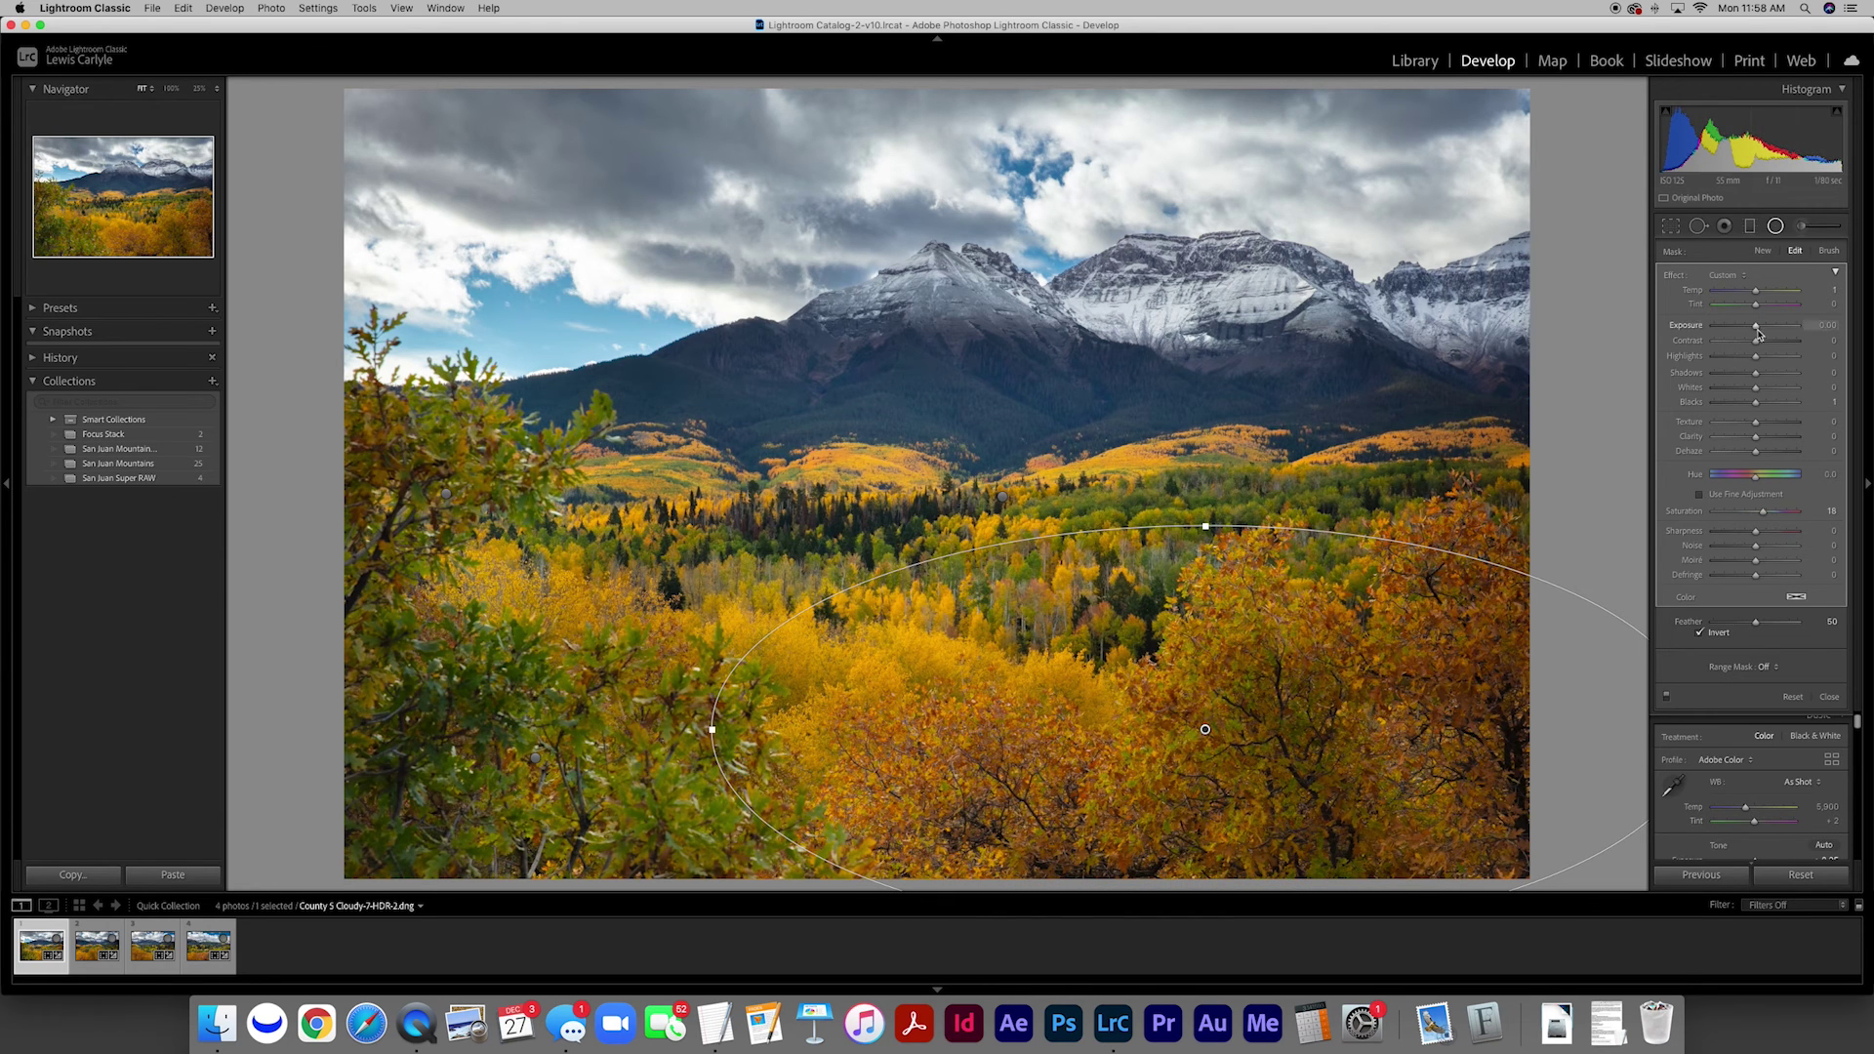
left_click_drag(1761, 330, 1764, 330)
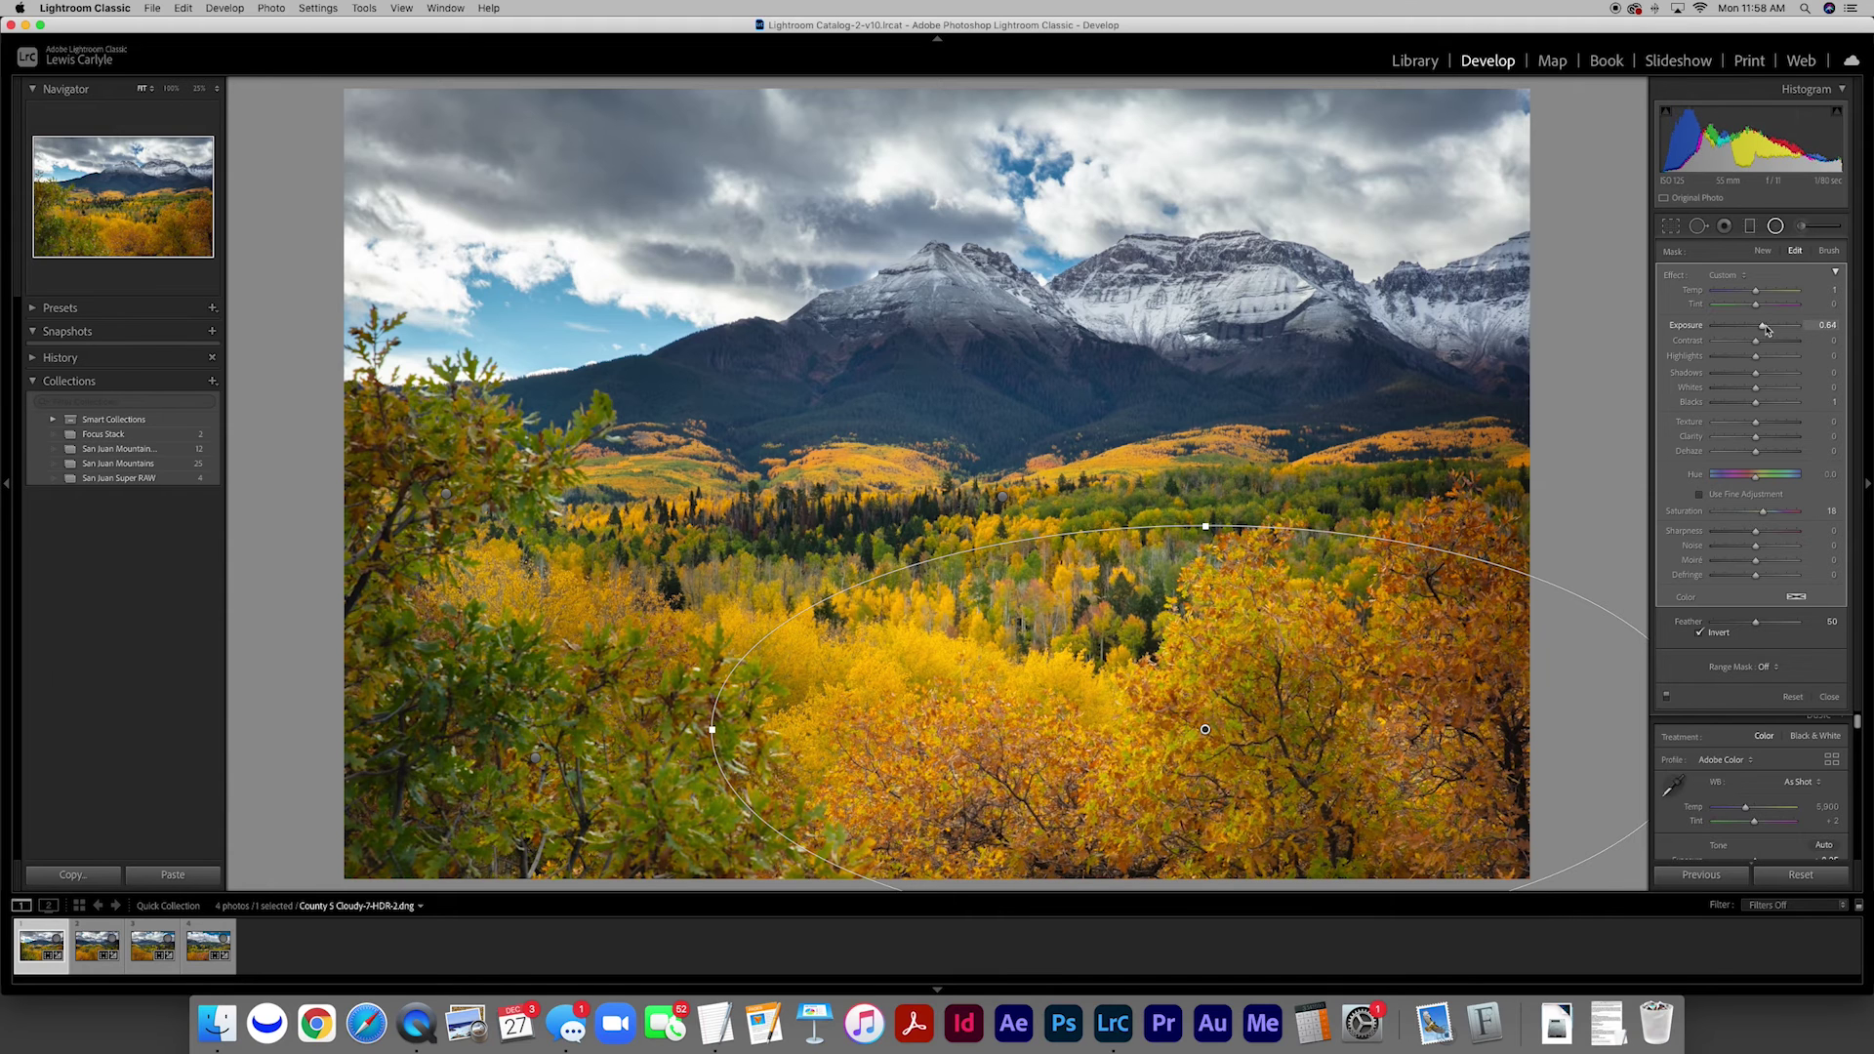
left_click_drag(1755, 292, 1758, 304)
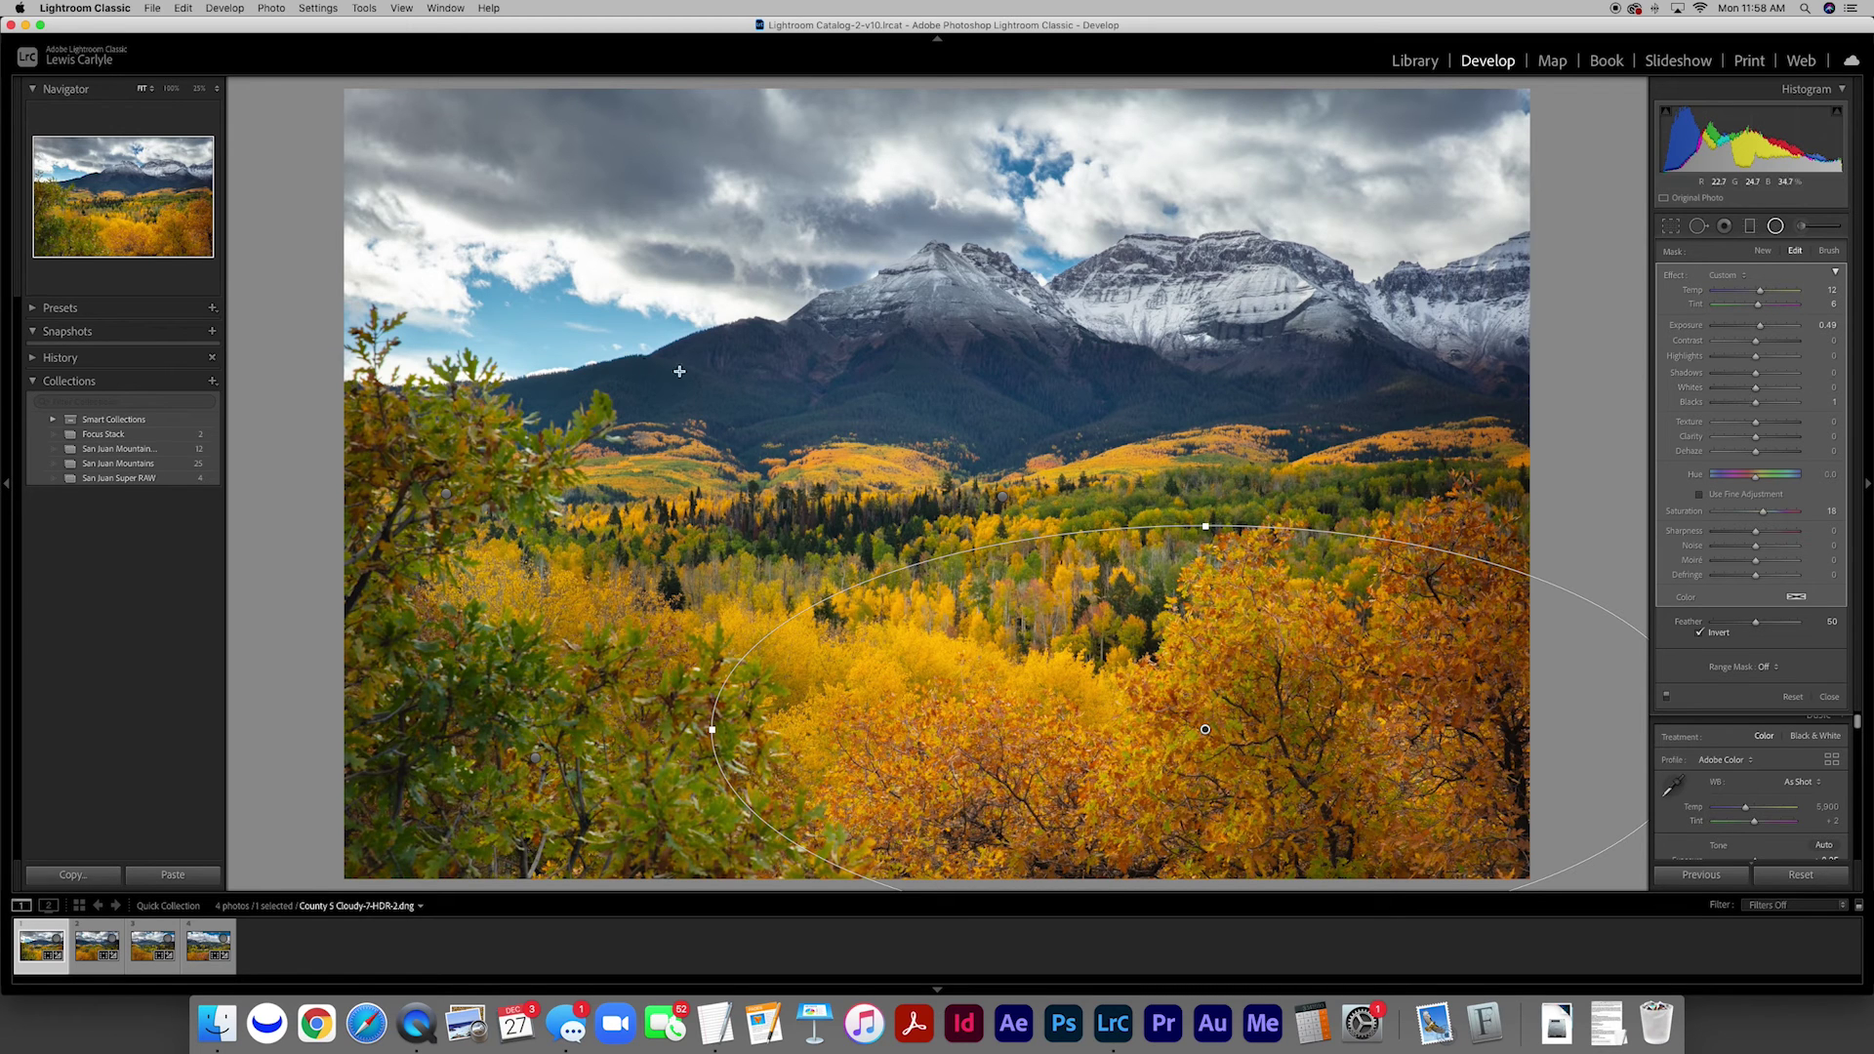
left_click(1827, 698)
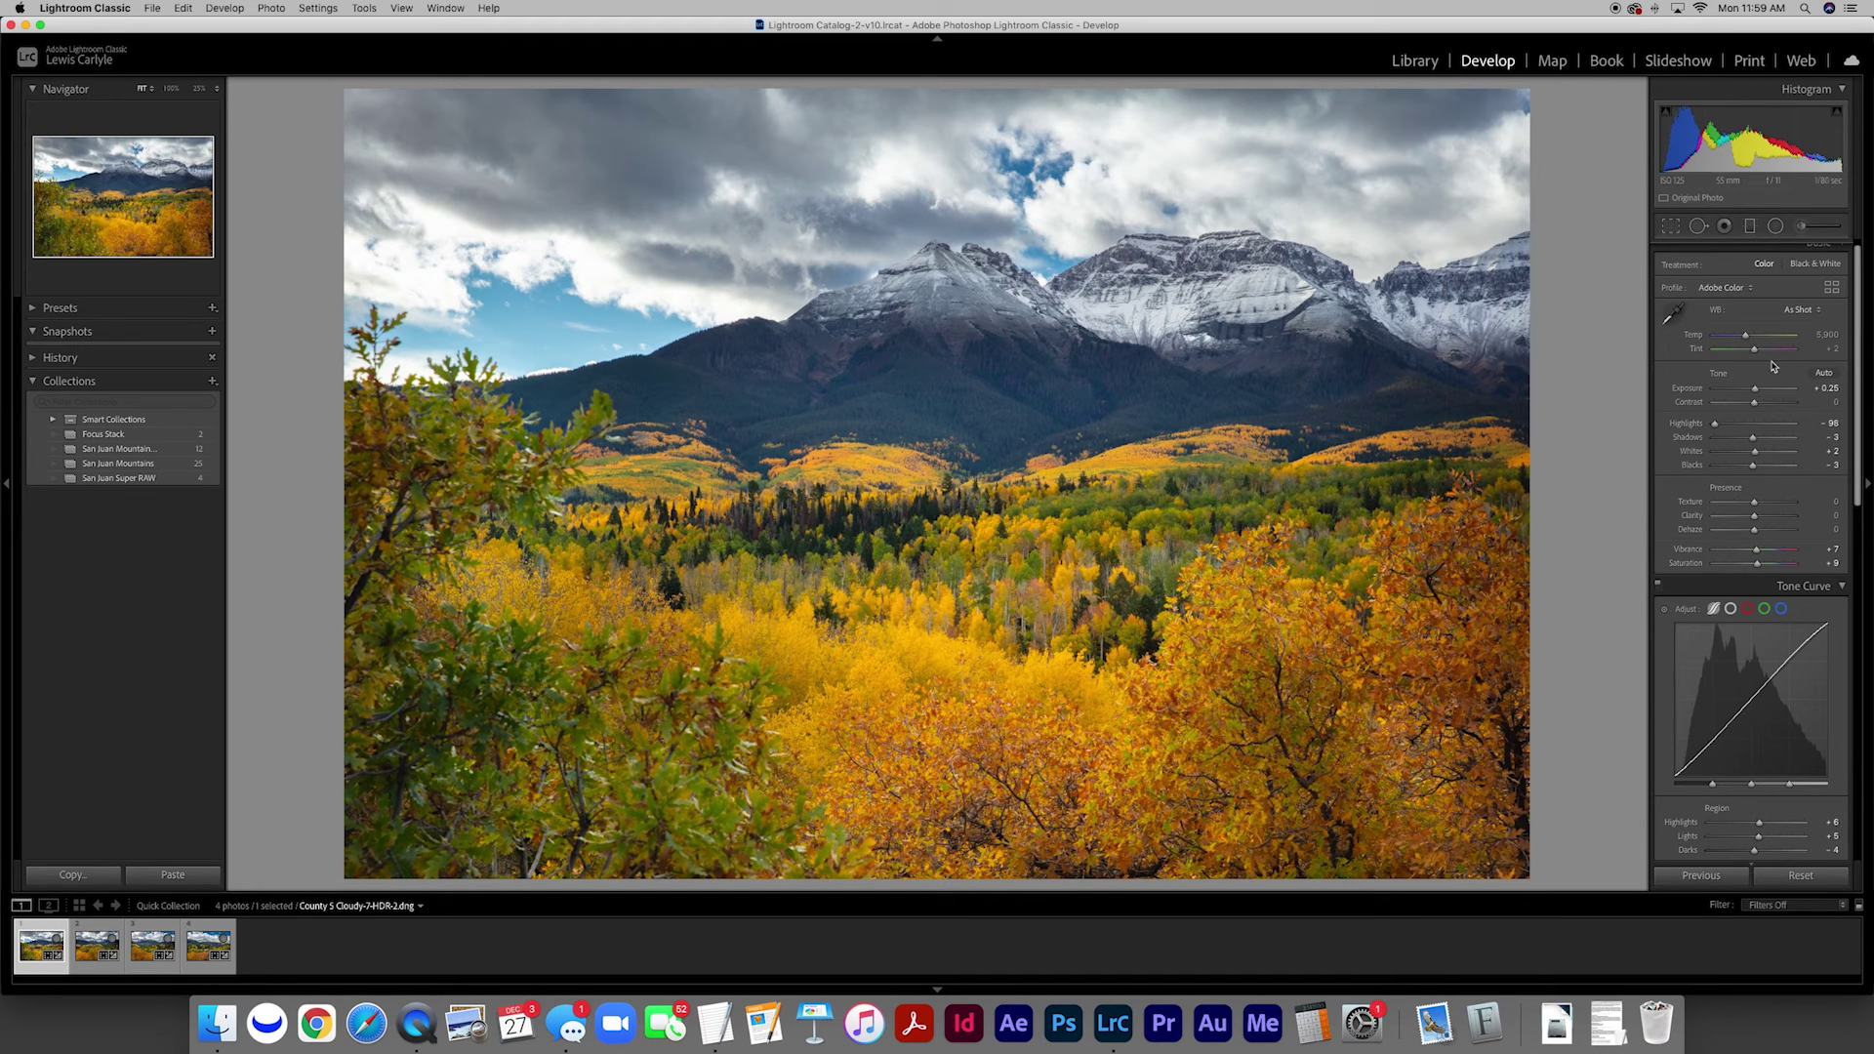
Step: Add a radial filter over the right-hand hillside and dark mountain base of the first photo, with Exposure 0.68
left_click(1775, 226)
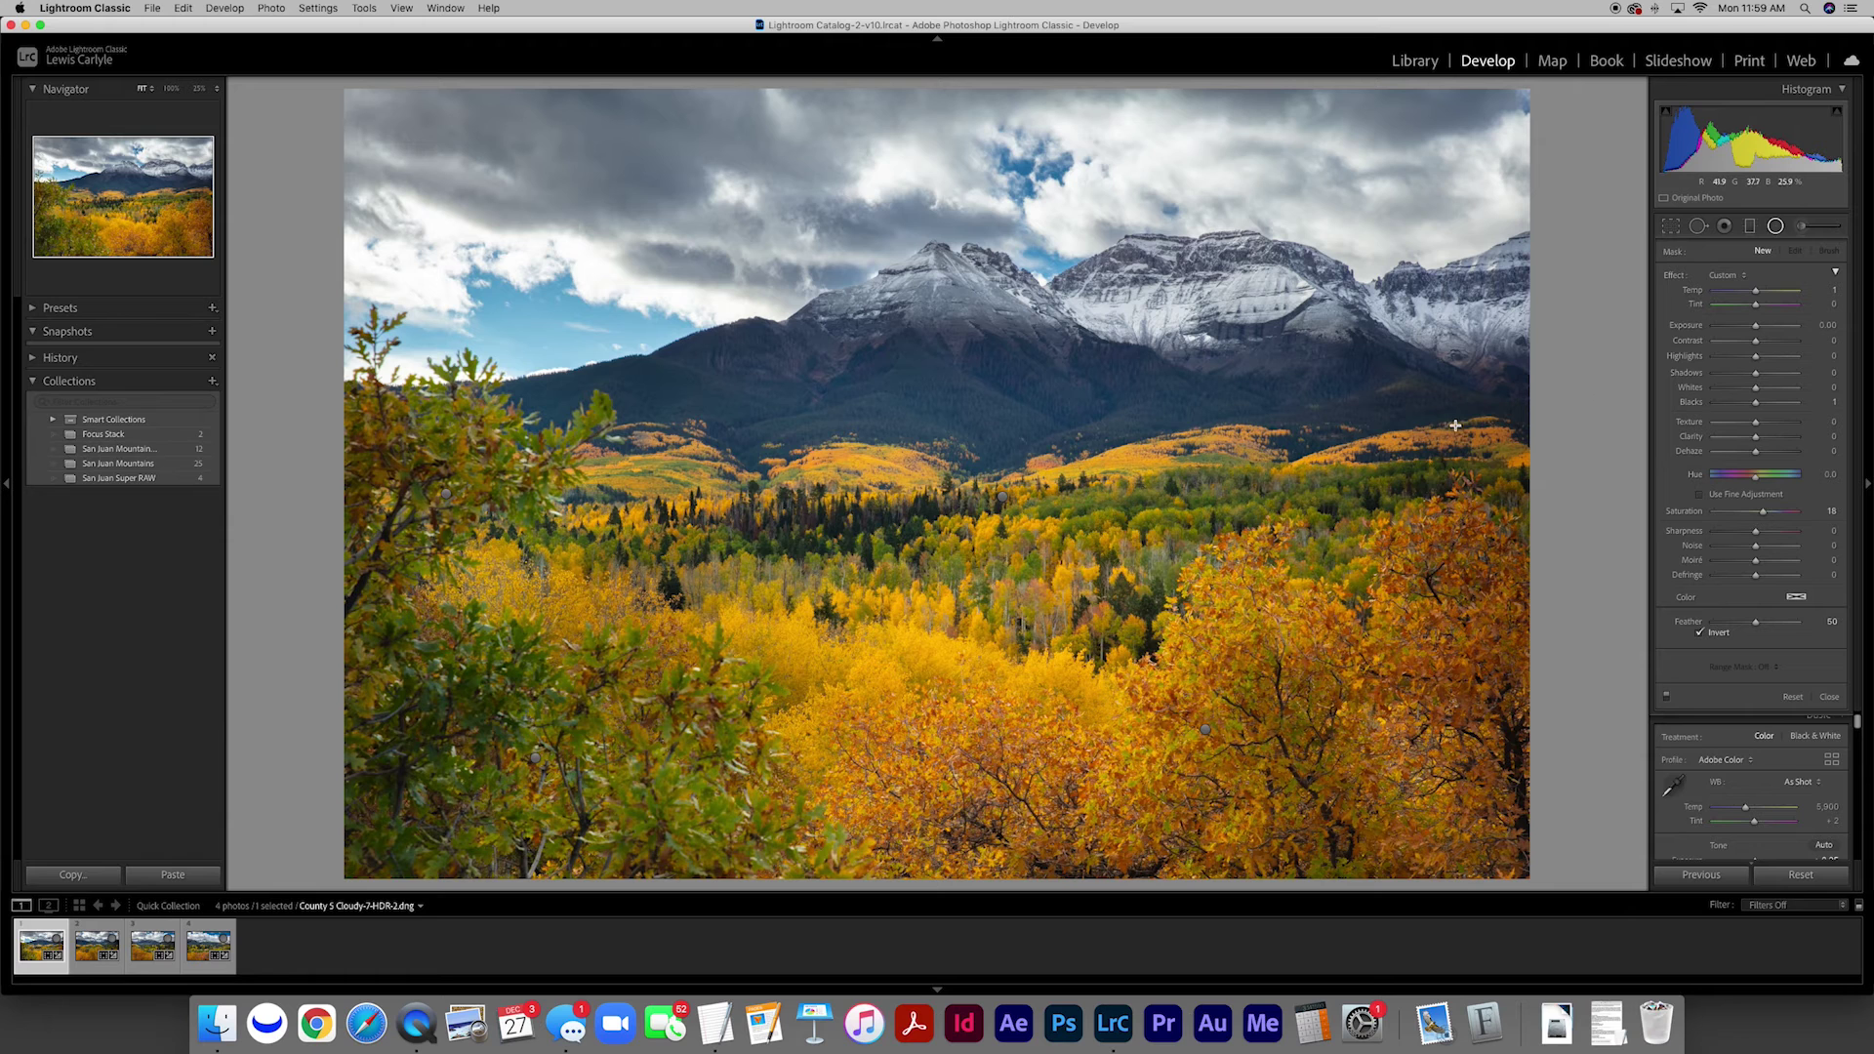
left_click_drag(1454, 403, 1696, 564)
left_click_drag(1450, 401, 1421, 463)
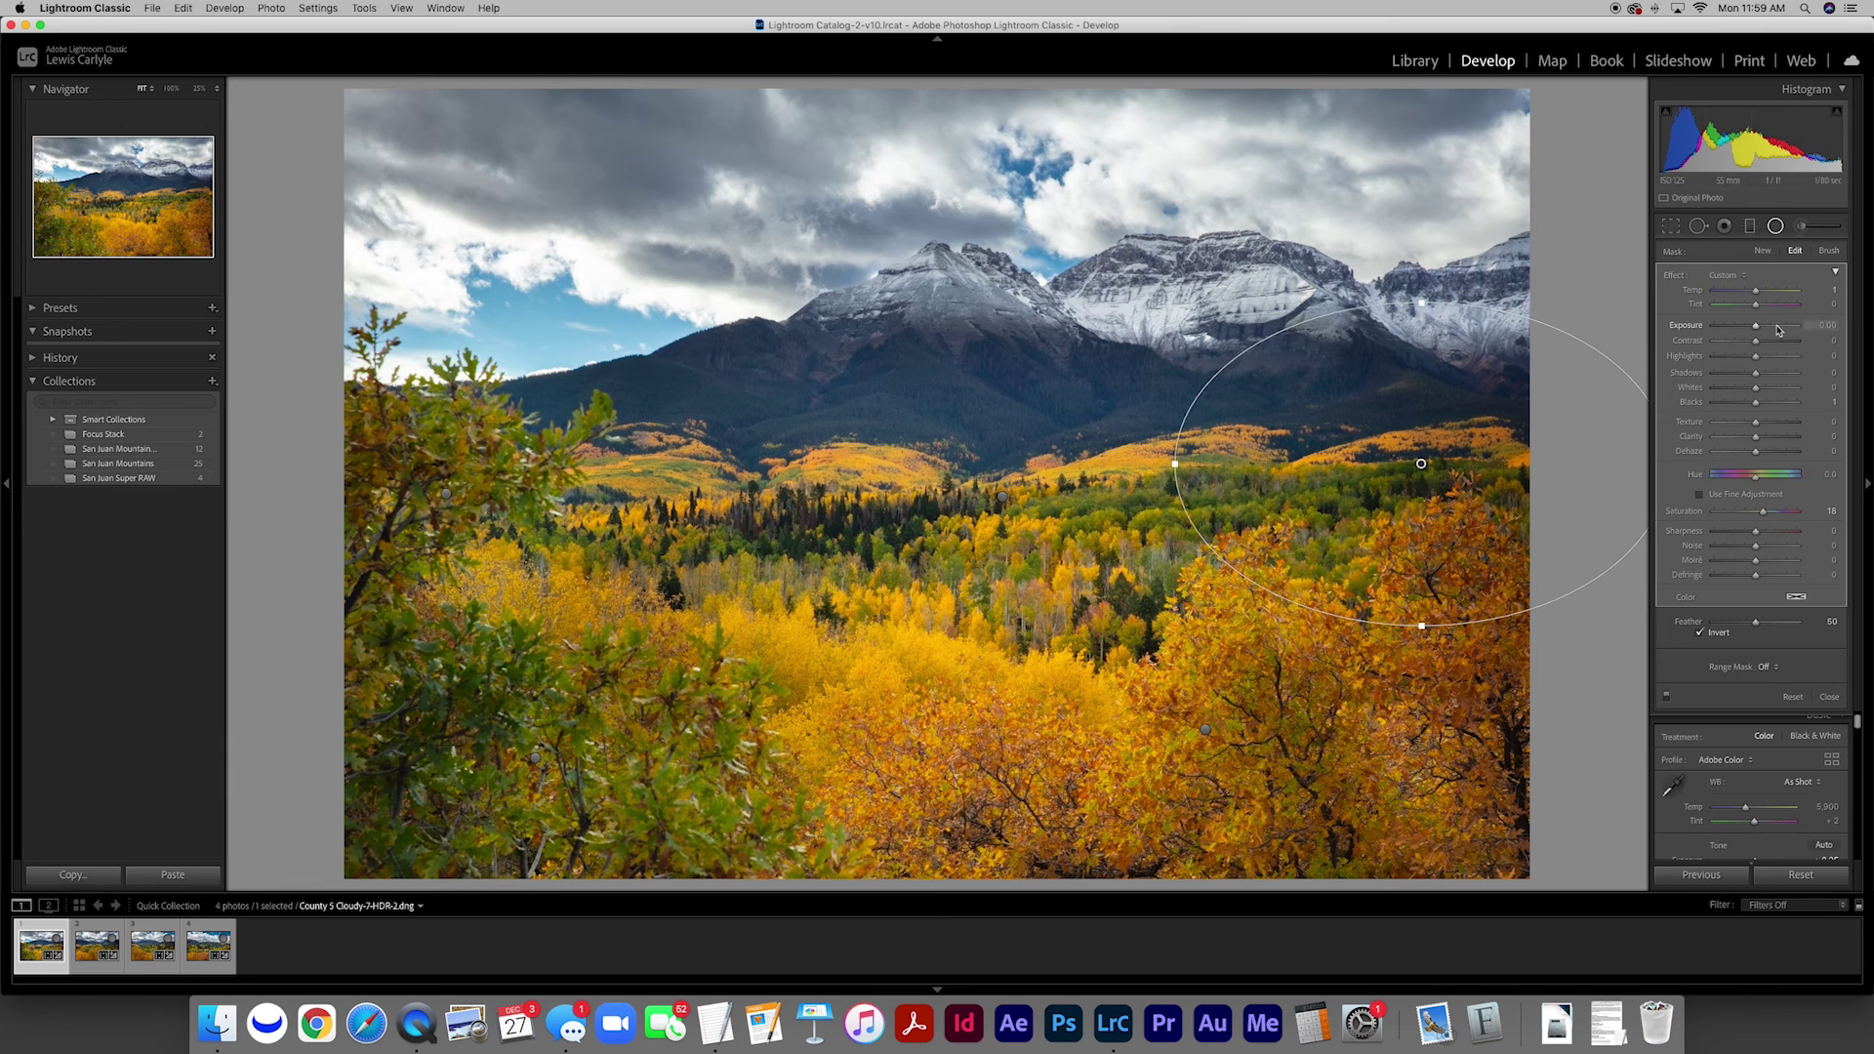
left_click_drag(1761, 330, 1766, 331)
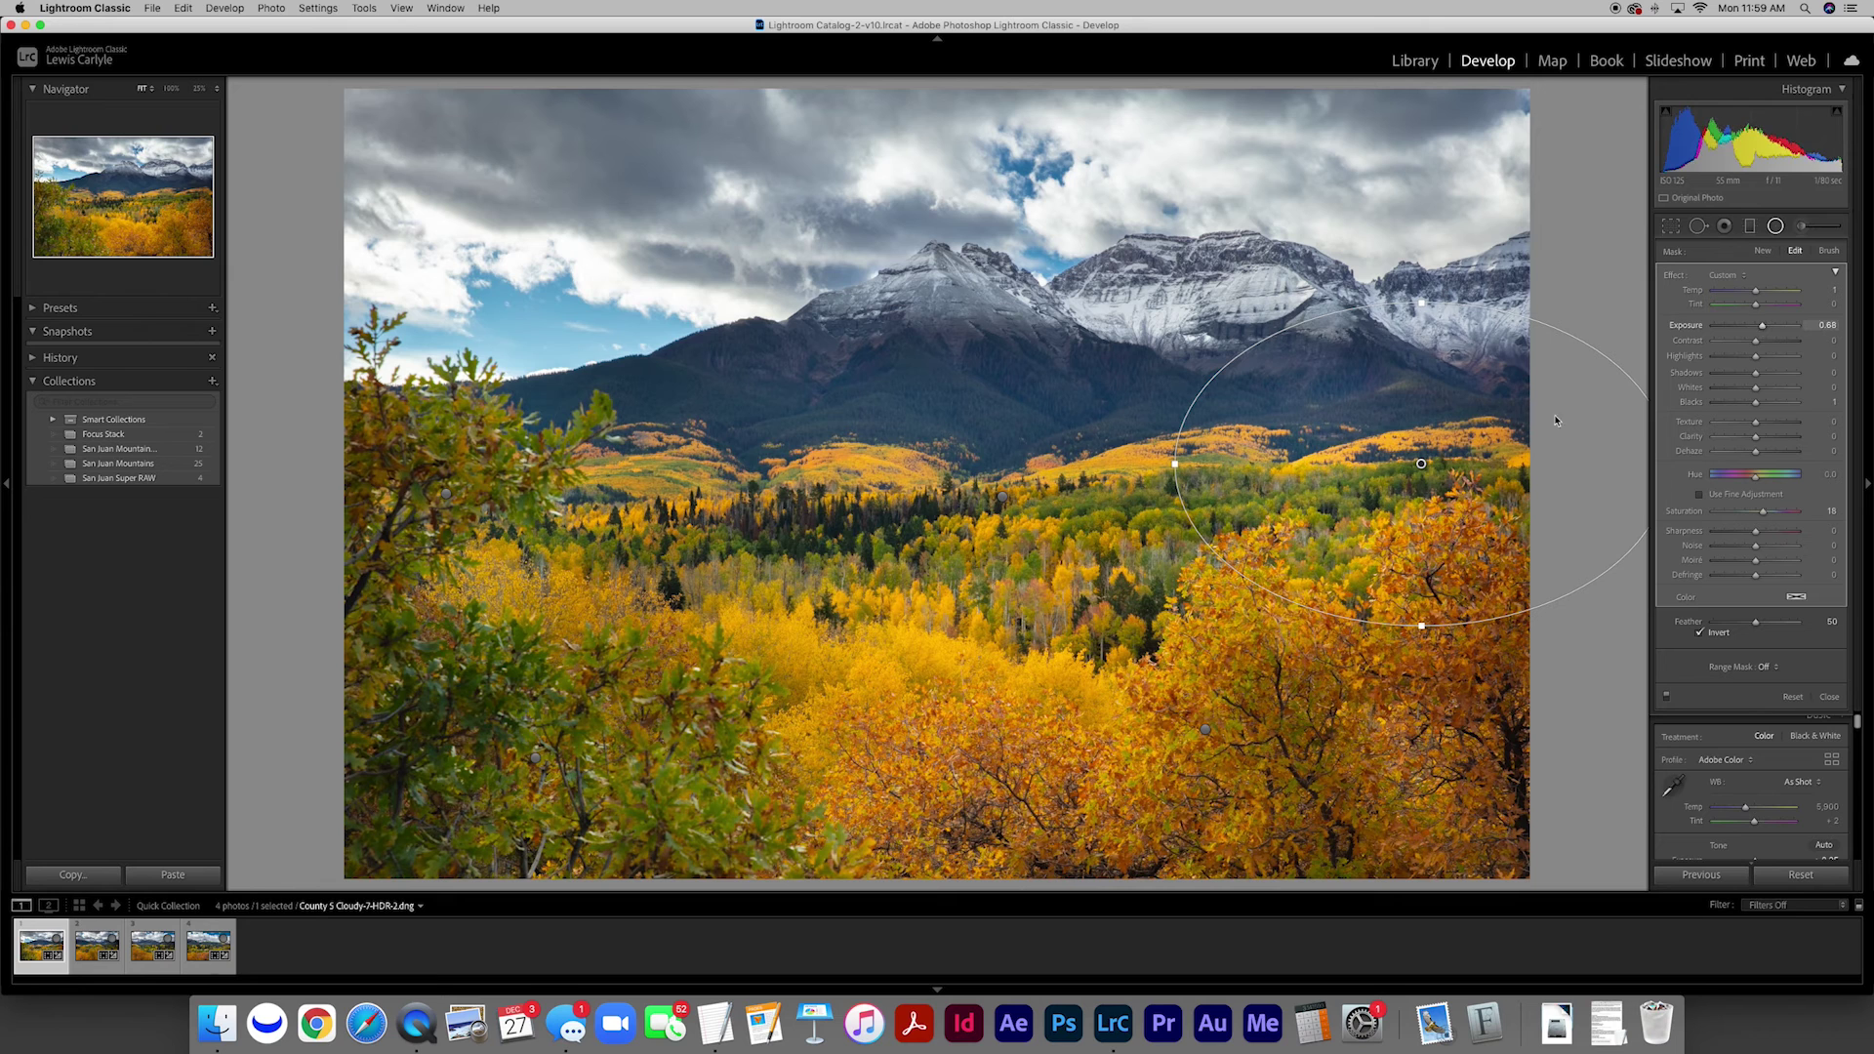
left_click_drag(1421, 464, 1439, 471)
mouse_move(1439, 470)
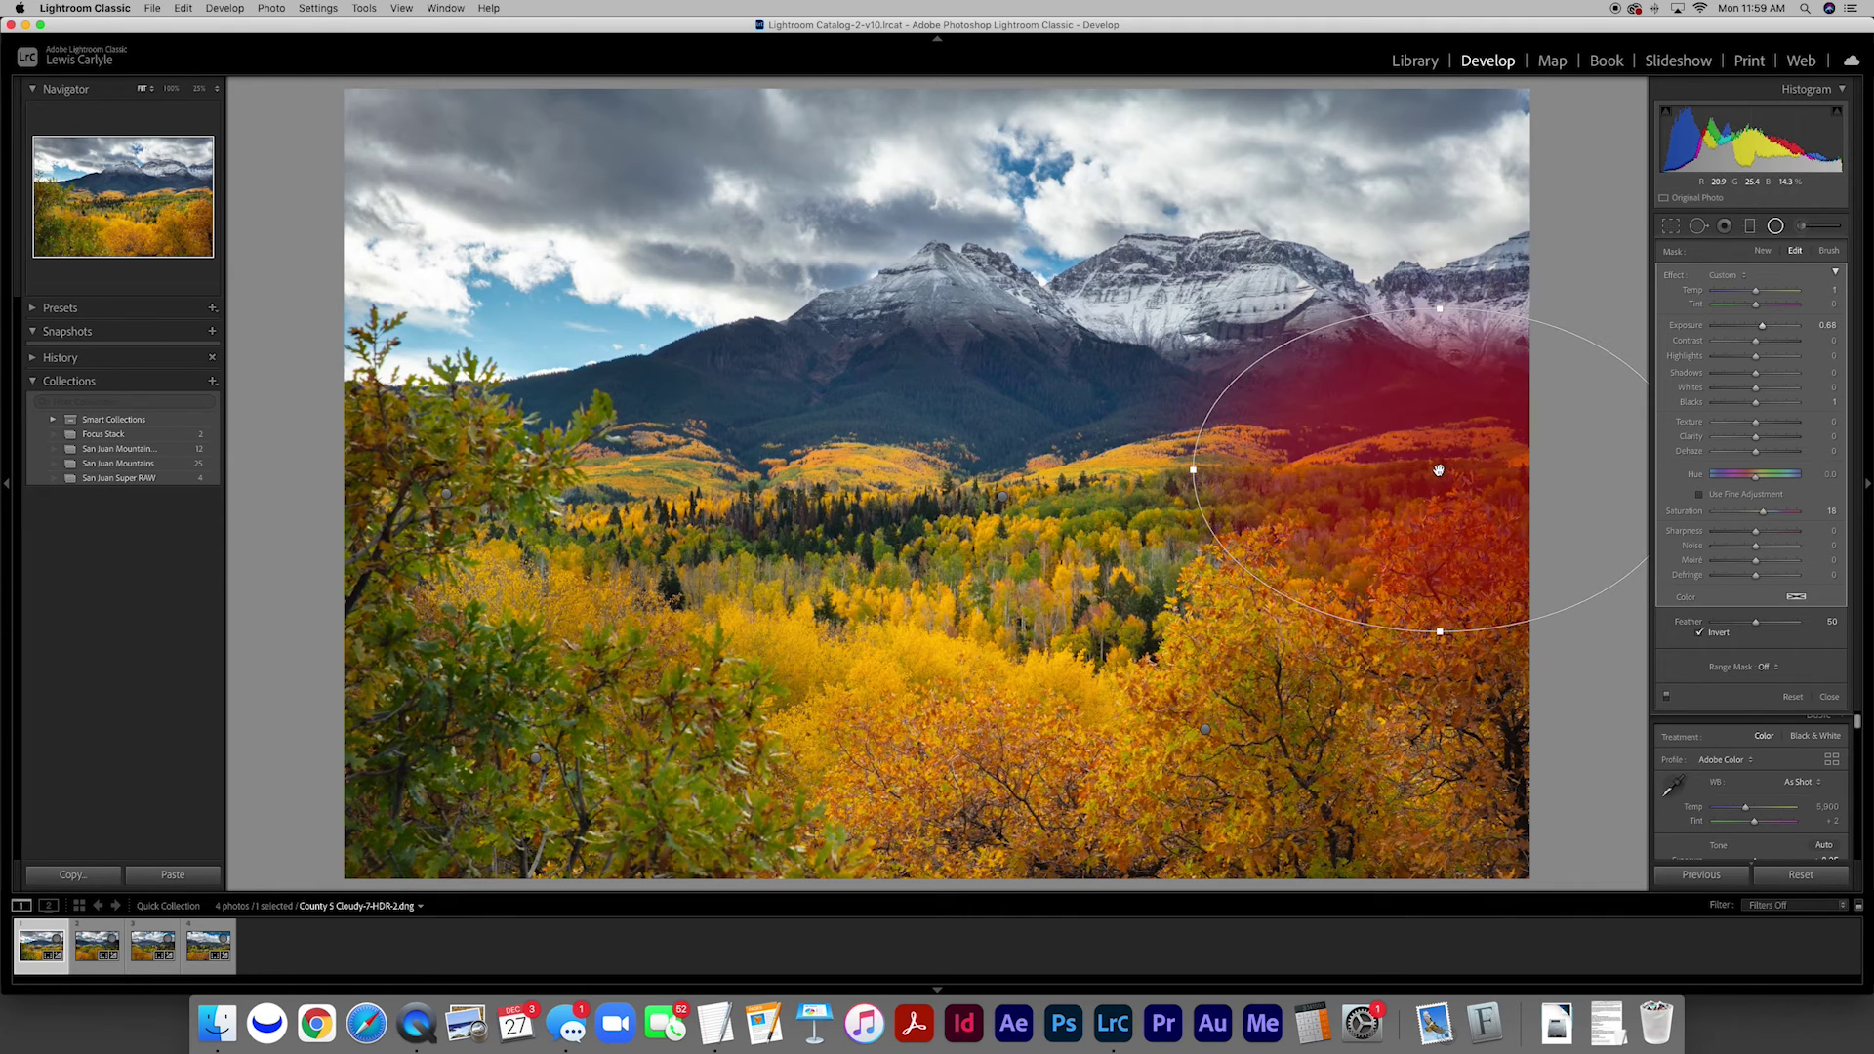
key("Escape")
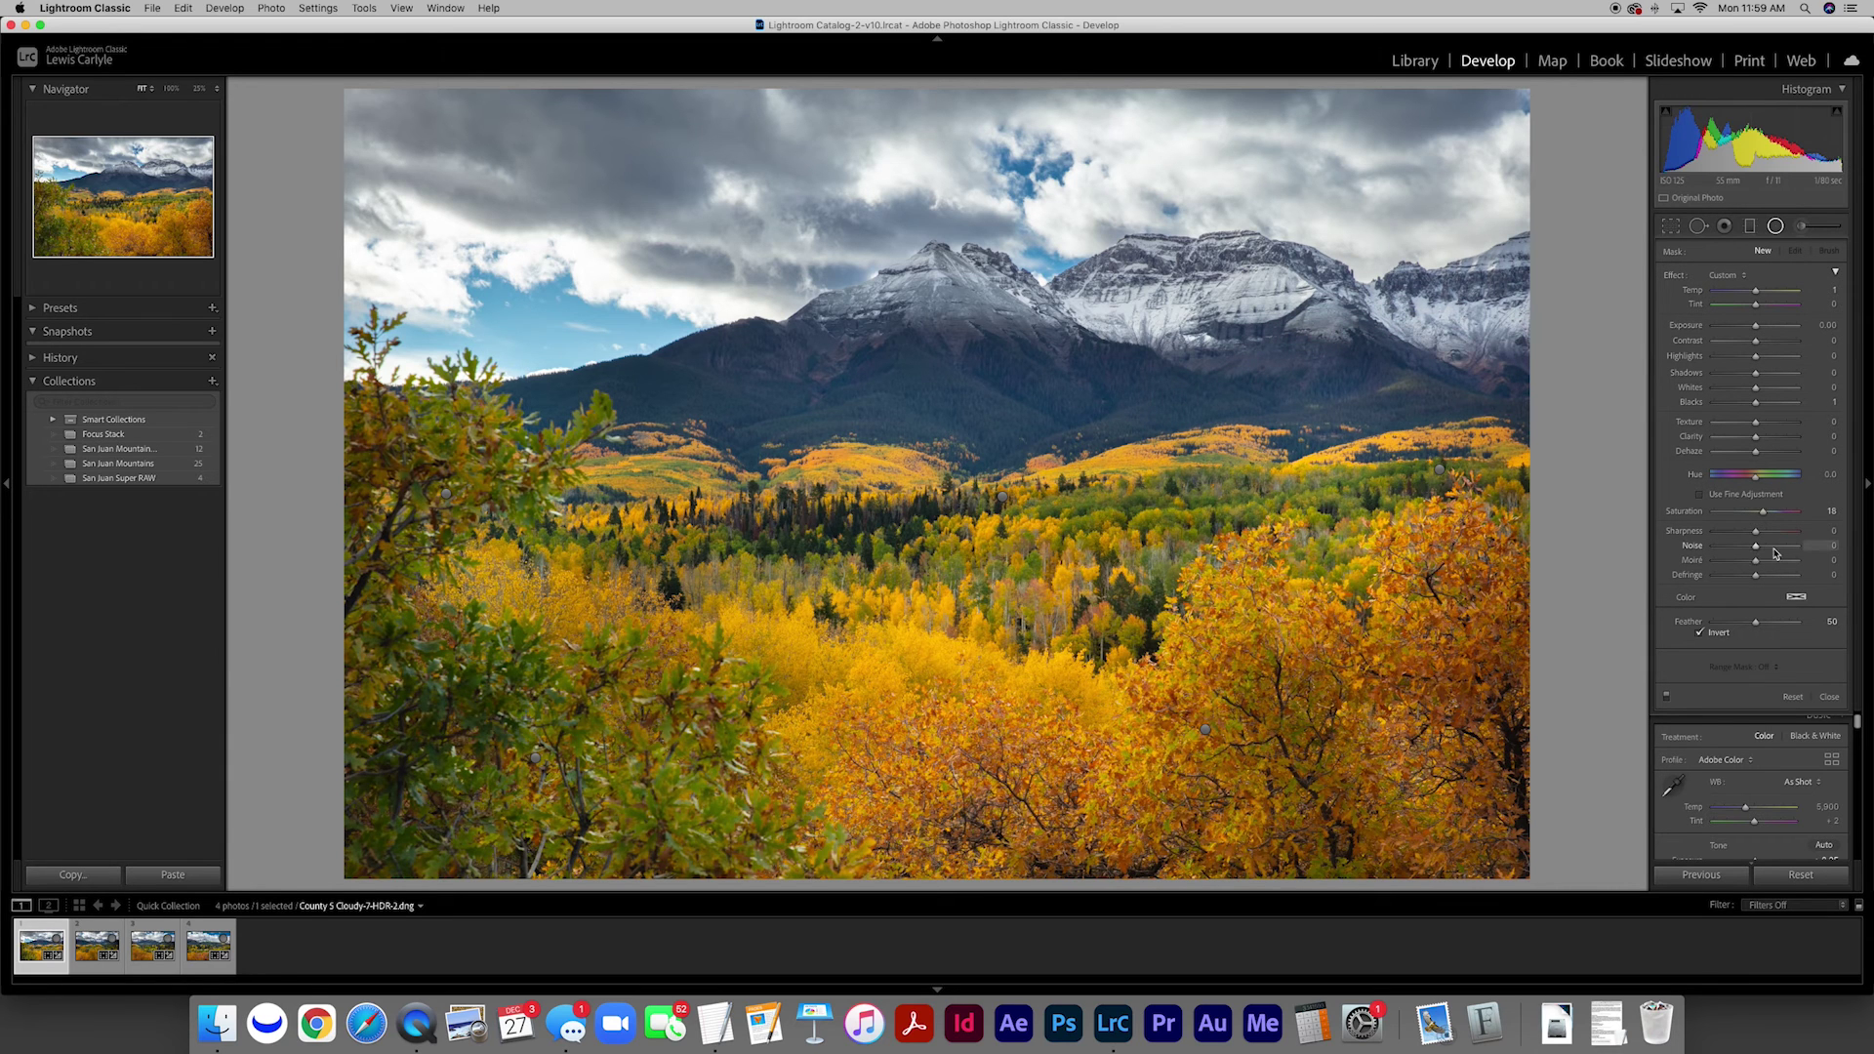
left_click(1829, 697)
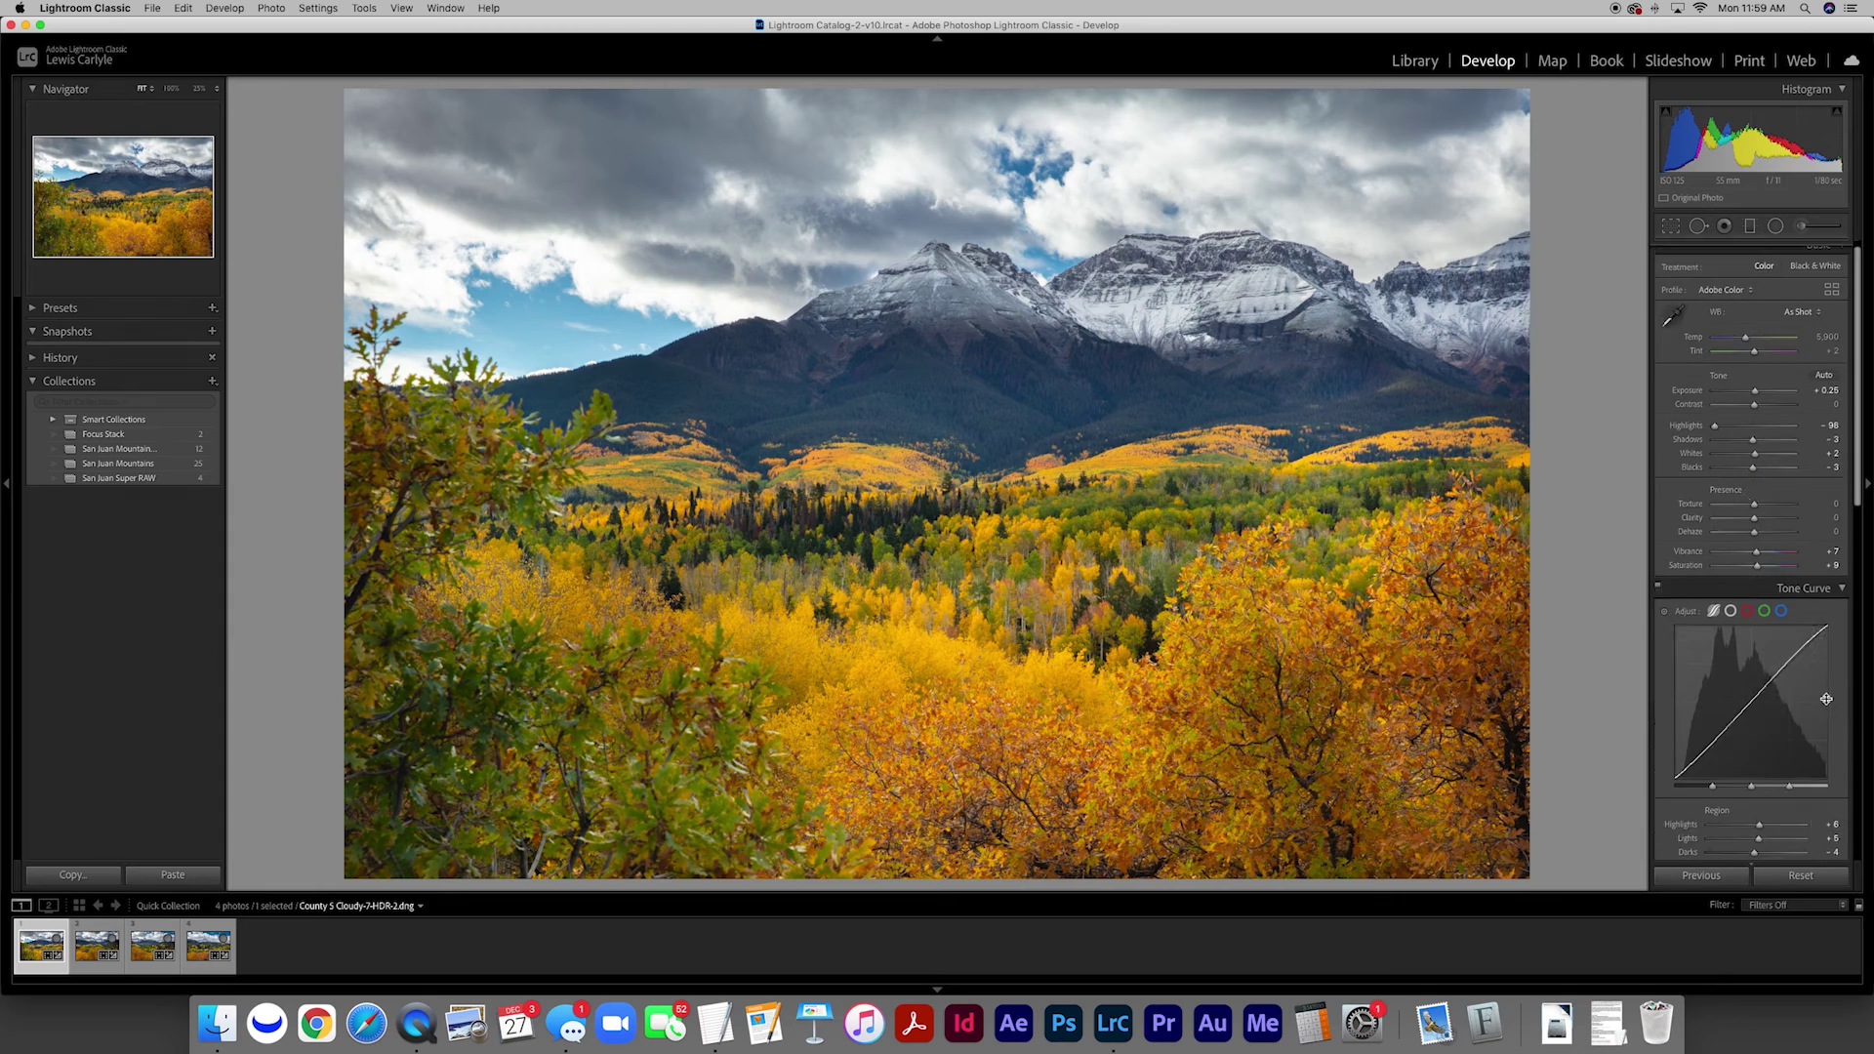
Step: Set the first photo's Blue luminance to -30 to deepen the sky
scroll(1748, 546, "down", 4)
scroll(1747, 477, "down", 5)
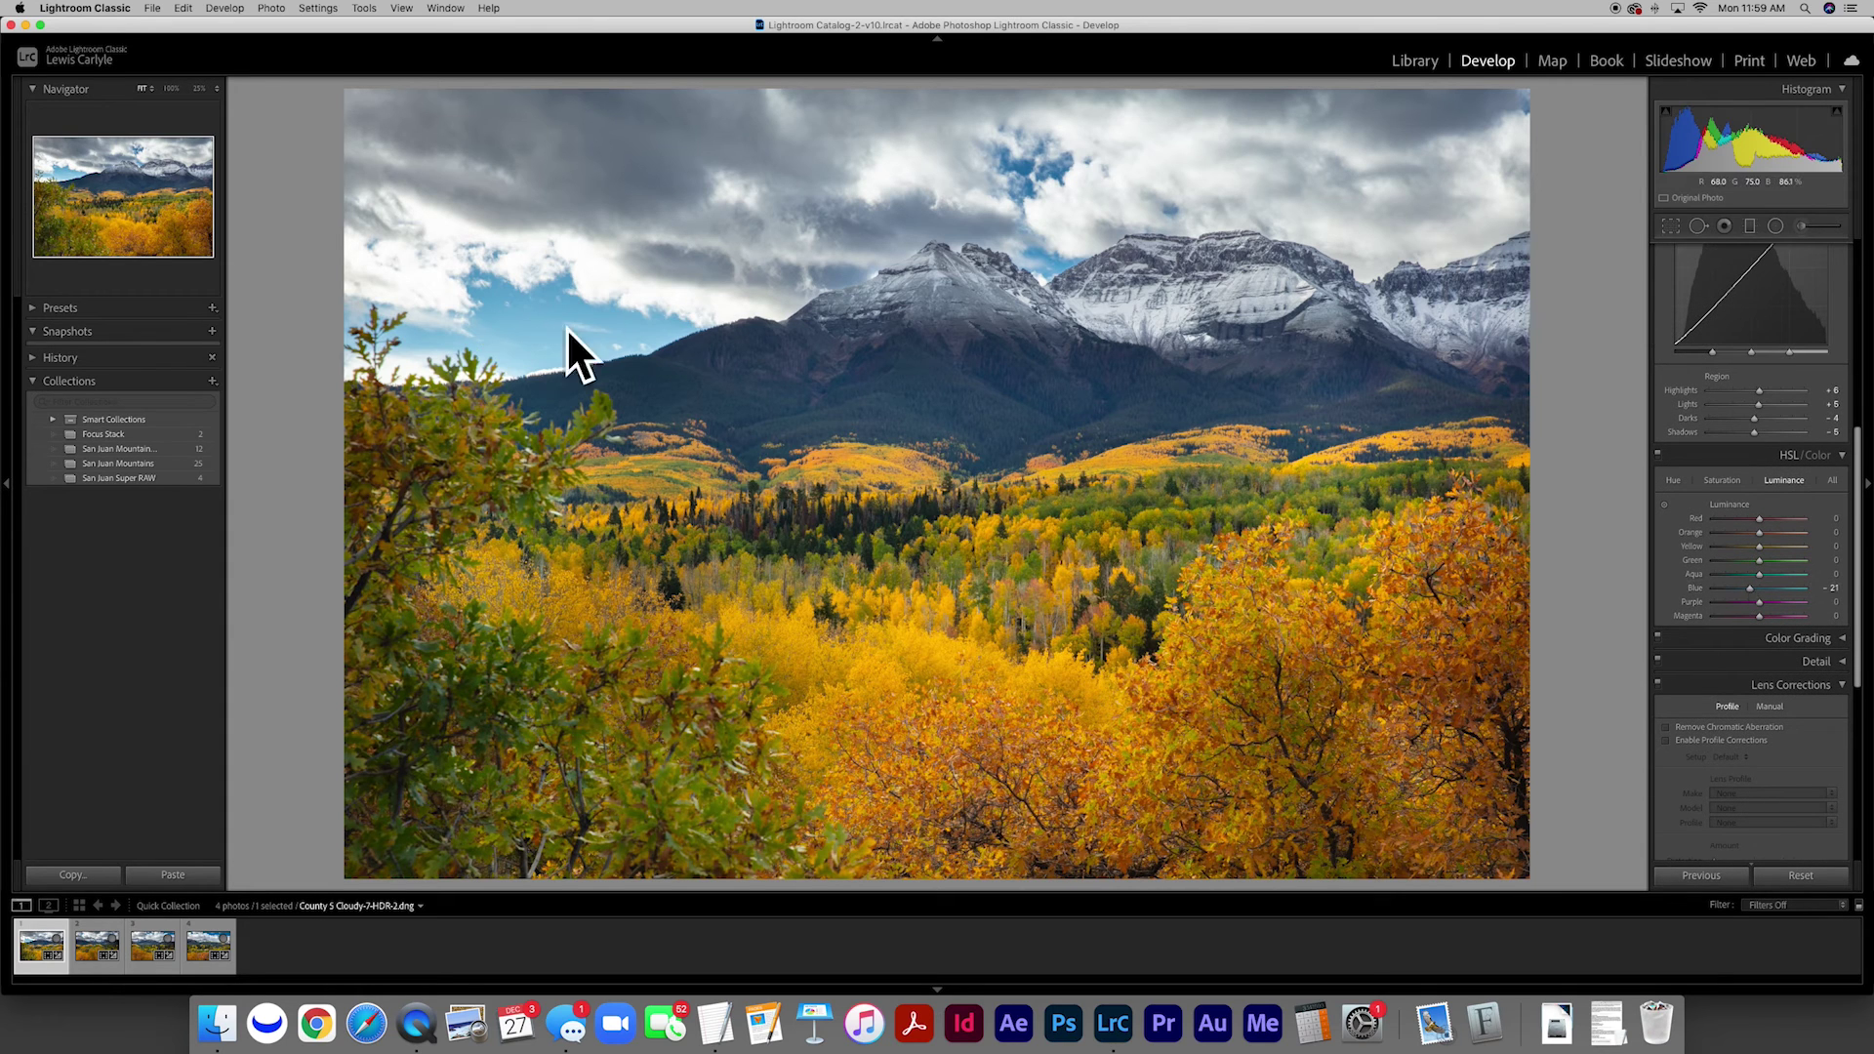
mouse_move(1749, 587)
left_mouse_down()
mouse_move(1725, 593)
mouse_move(1745, 595)
left_mouse_up()
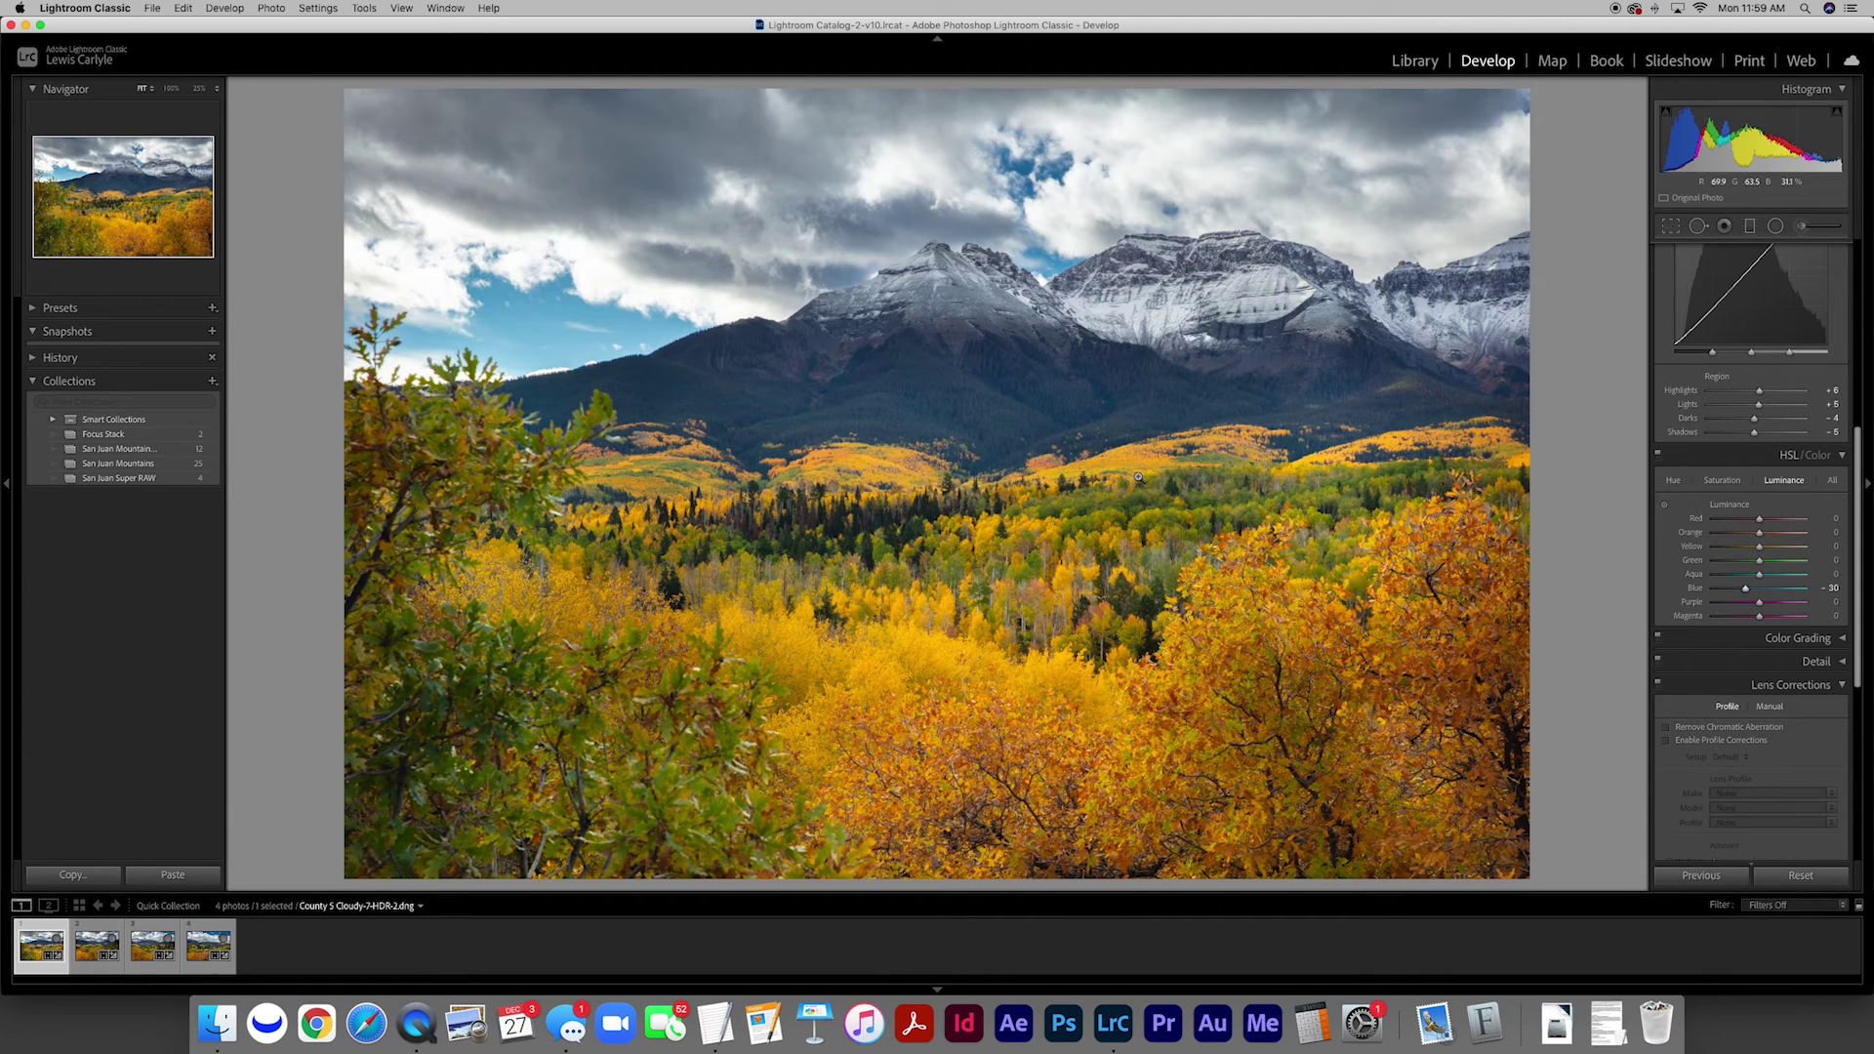
Step: Open the second Quick Collection photo and set its Exposure to +0.40 and Highlights to -100
left_click(84, 959)
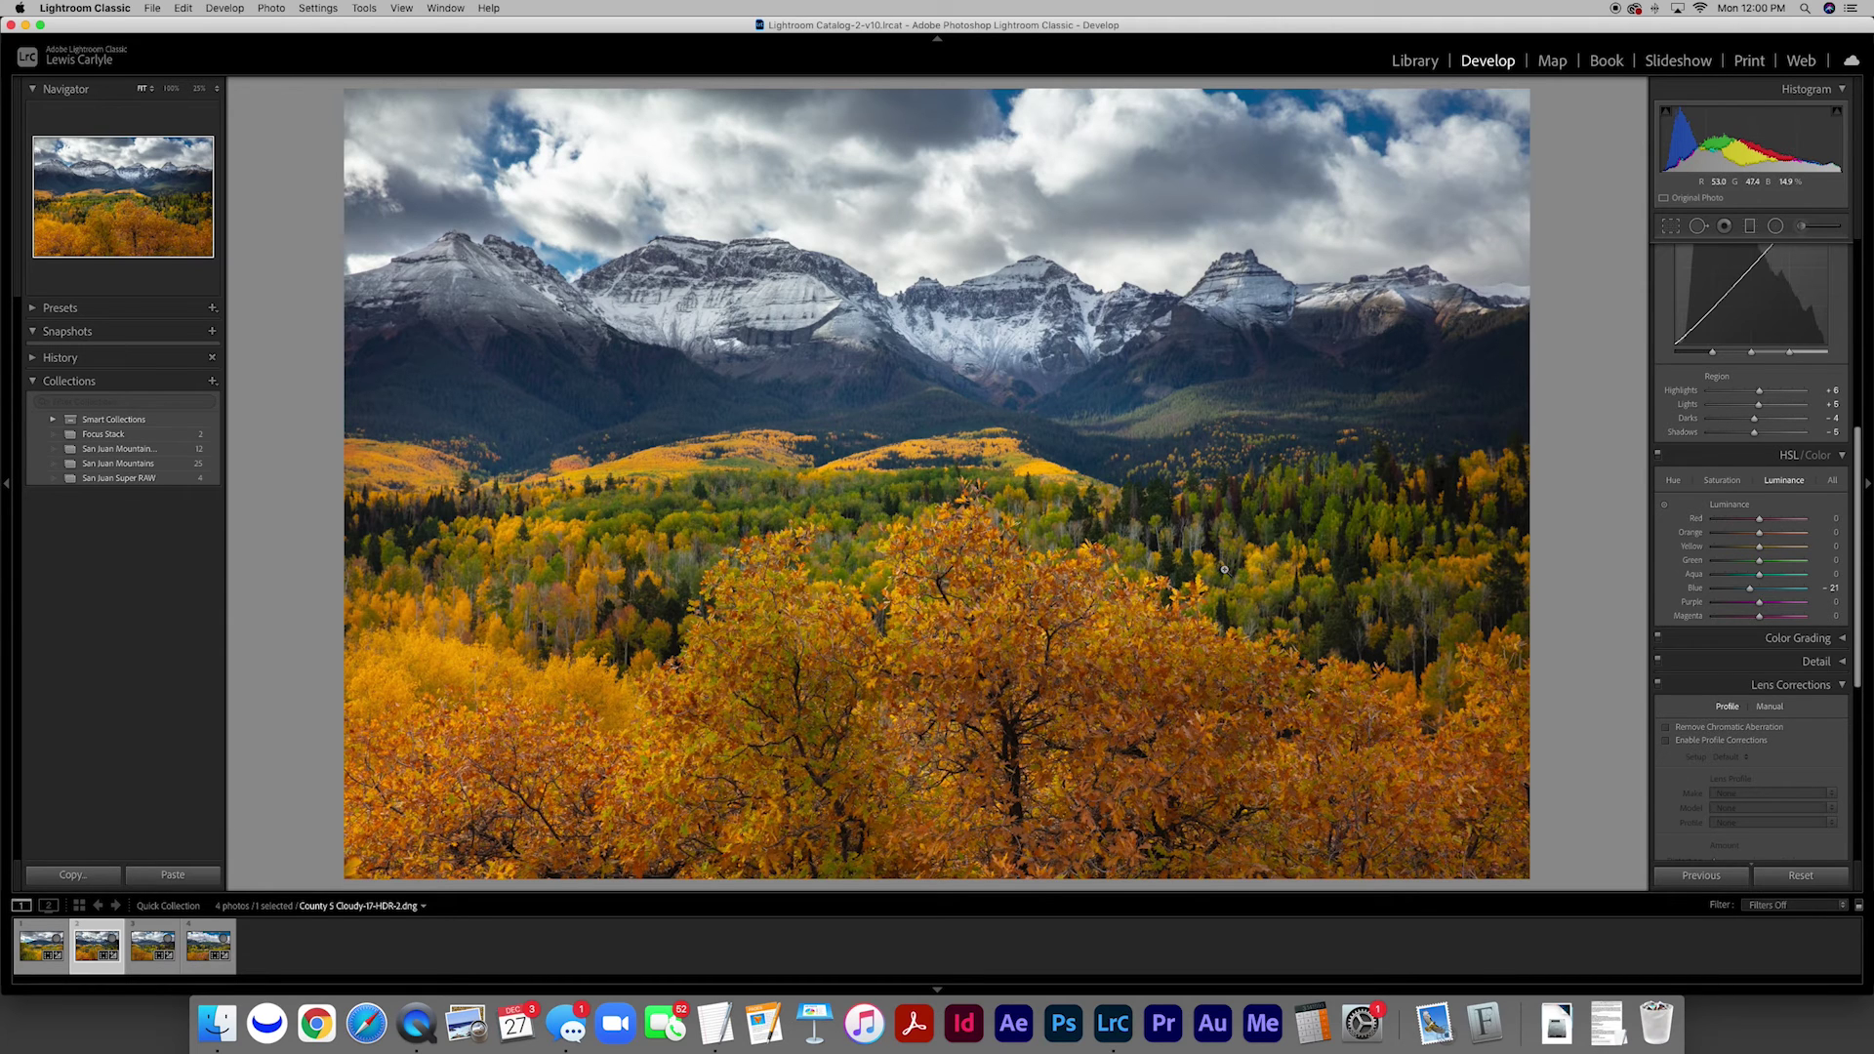
scroll(1766, 485, "up", 6)
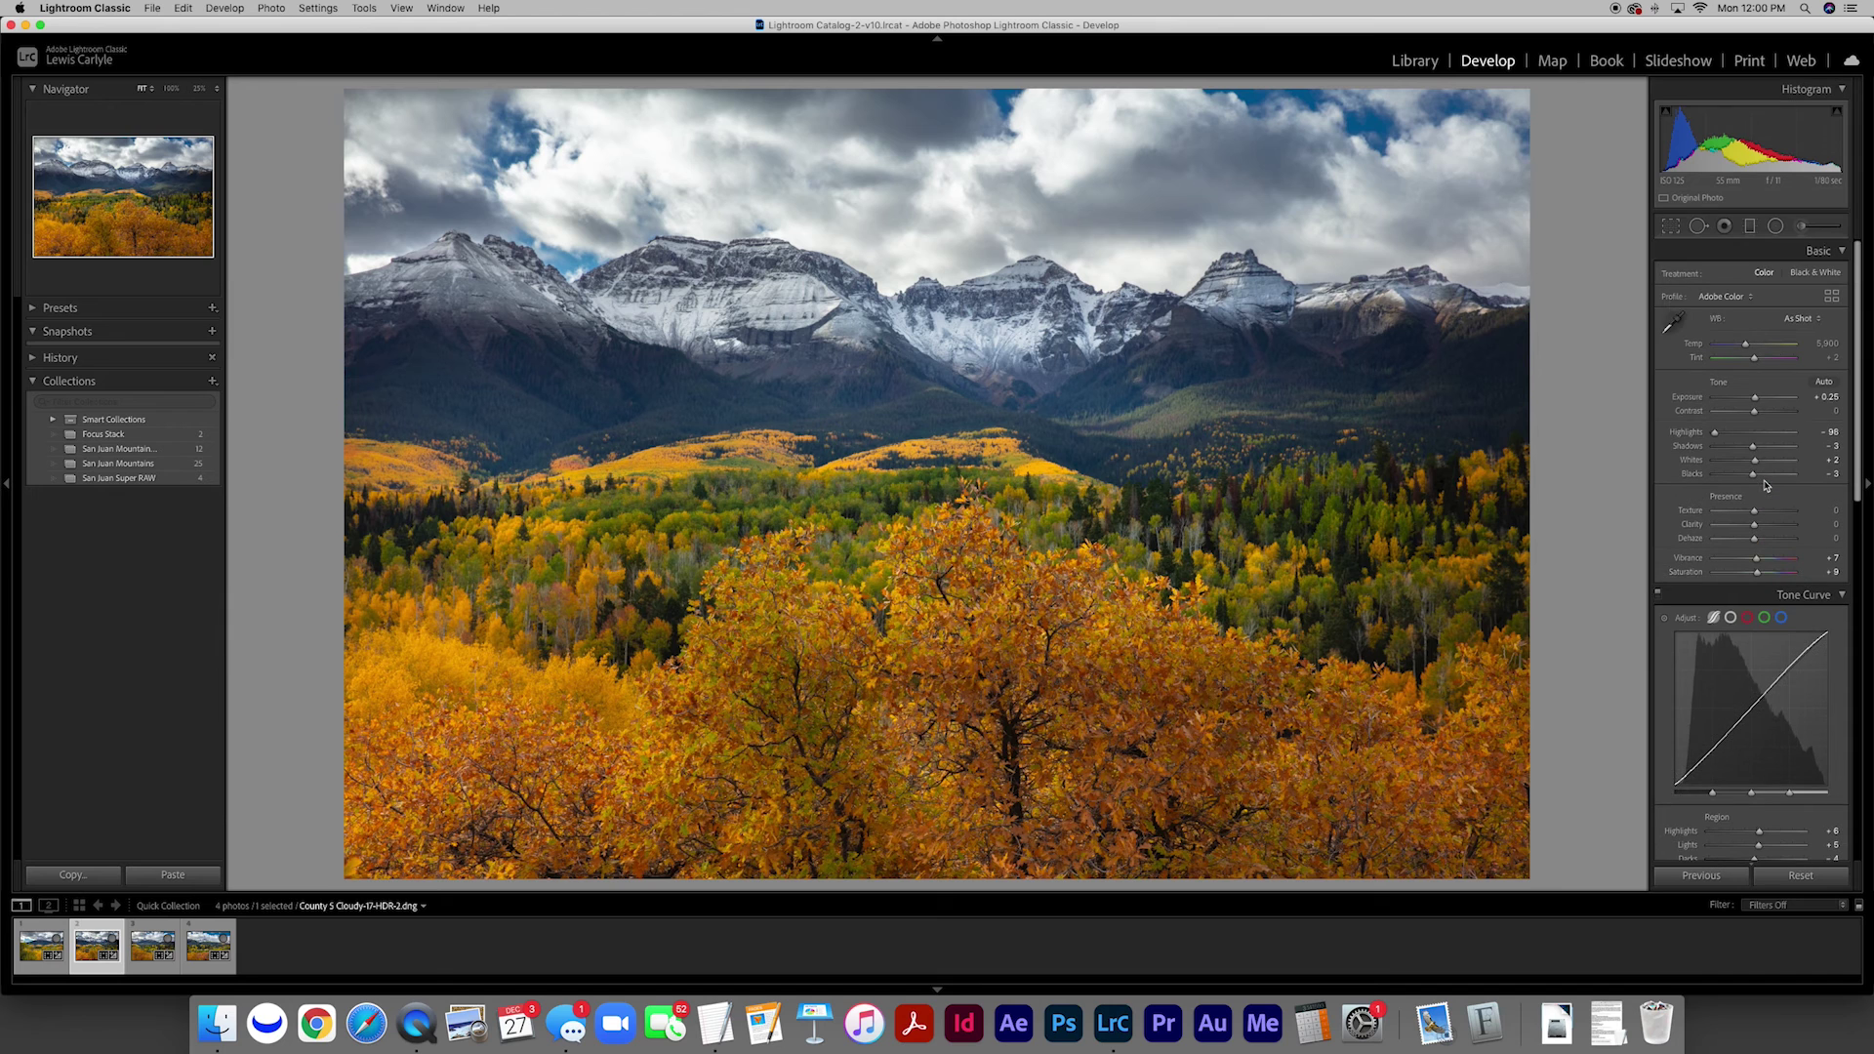
left_click(1827, 396)
type(".4")
key("Return")
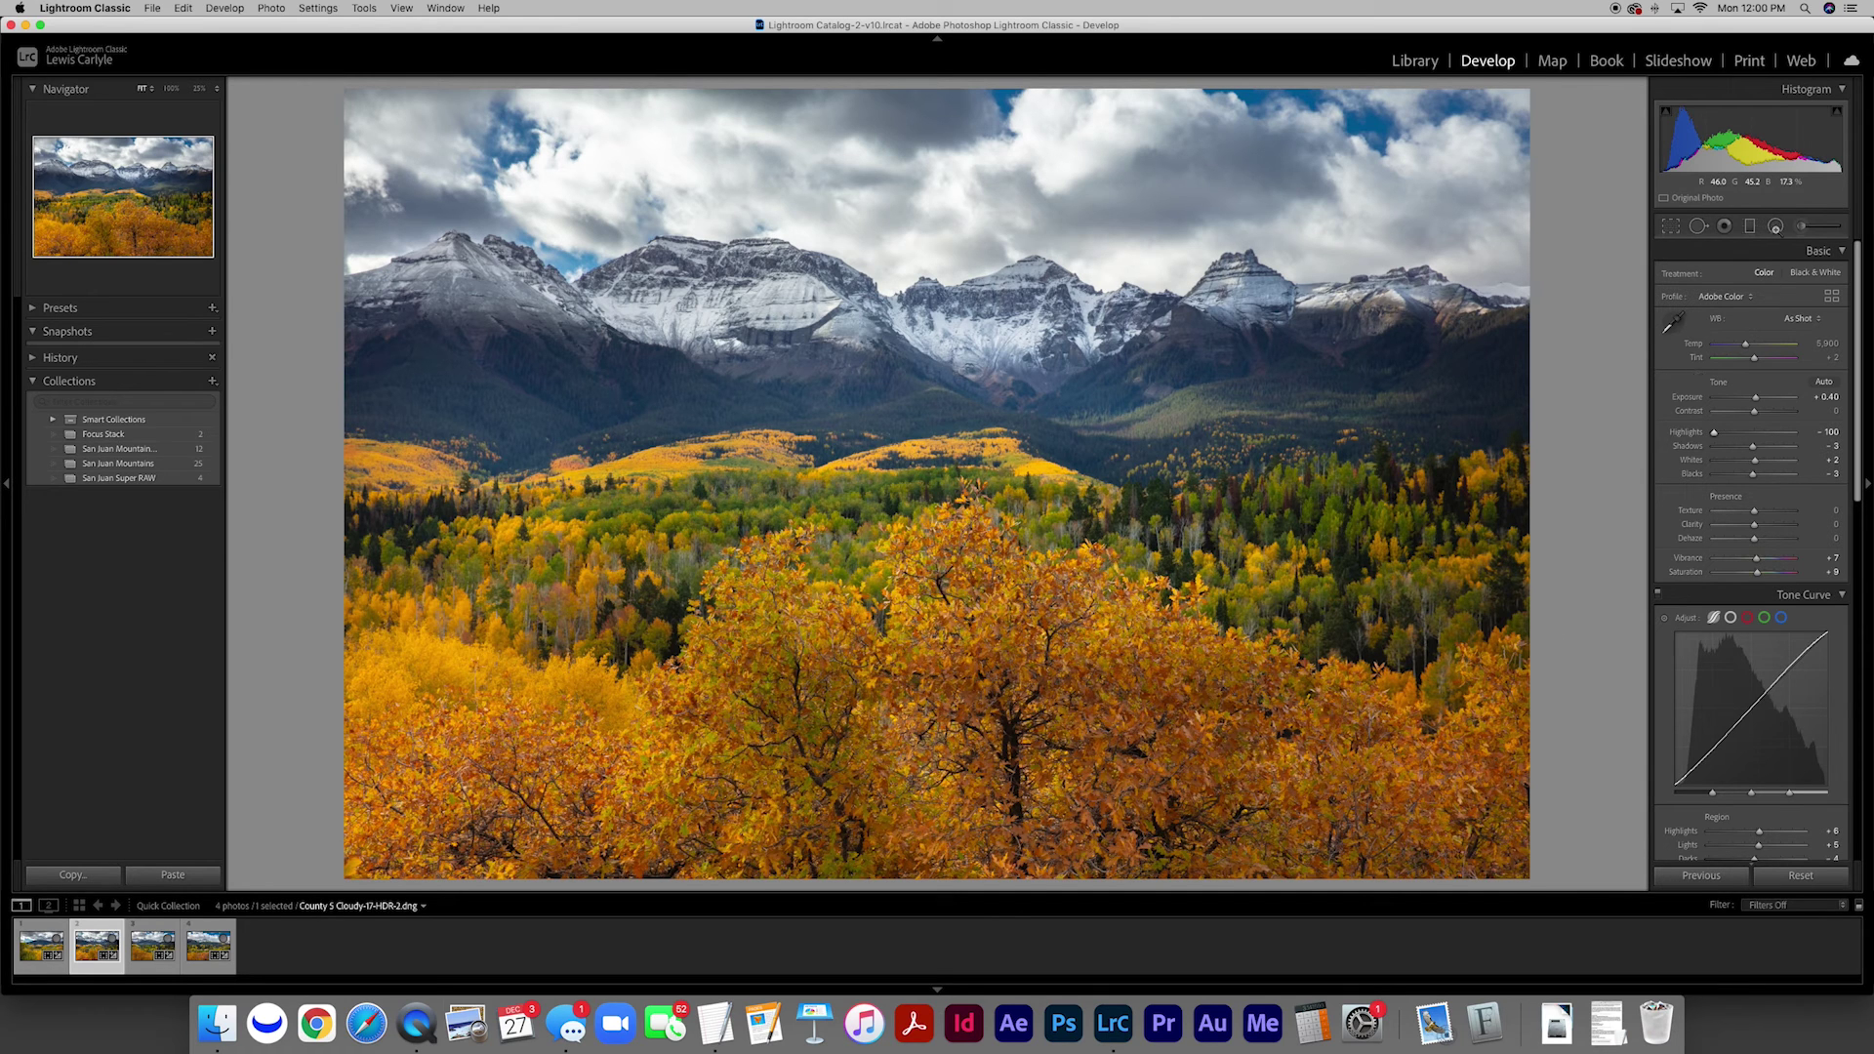
Step: Add a wide radial filter with Exposure 0.62 over the green trees and slope at the right edge of the second photo
left_click(1775, 227)
left_click_drag(1408, 507, 1664, 778)
left_click_drag(1408, 505, 1433, 535)
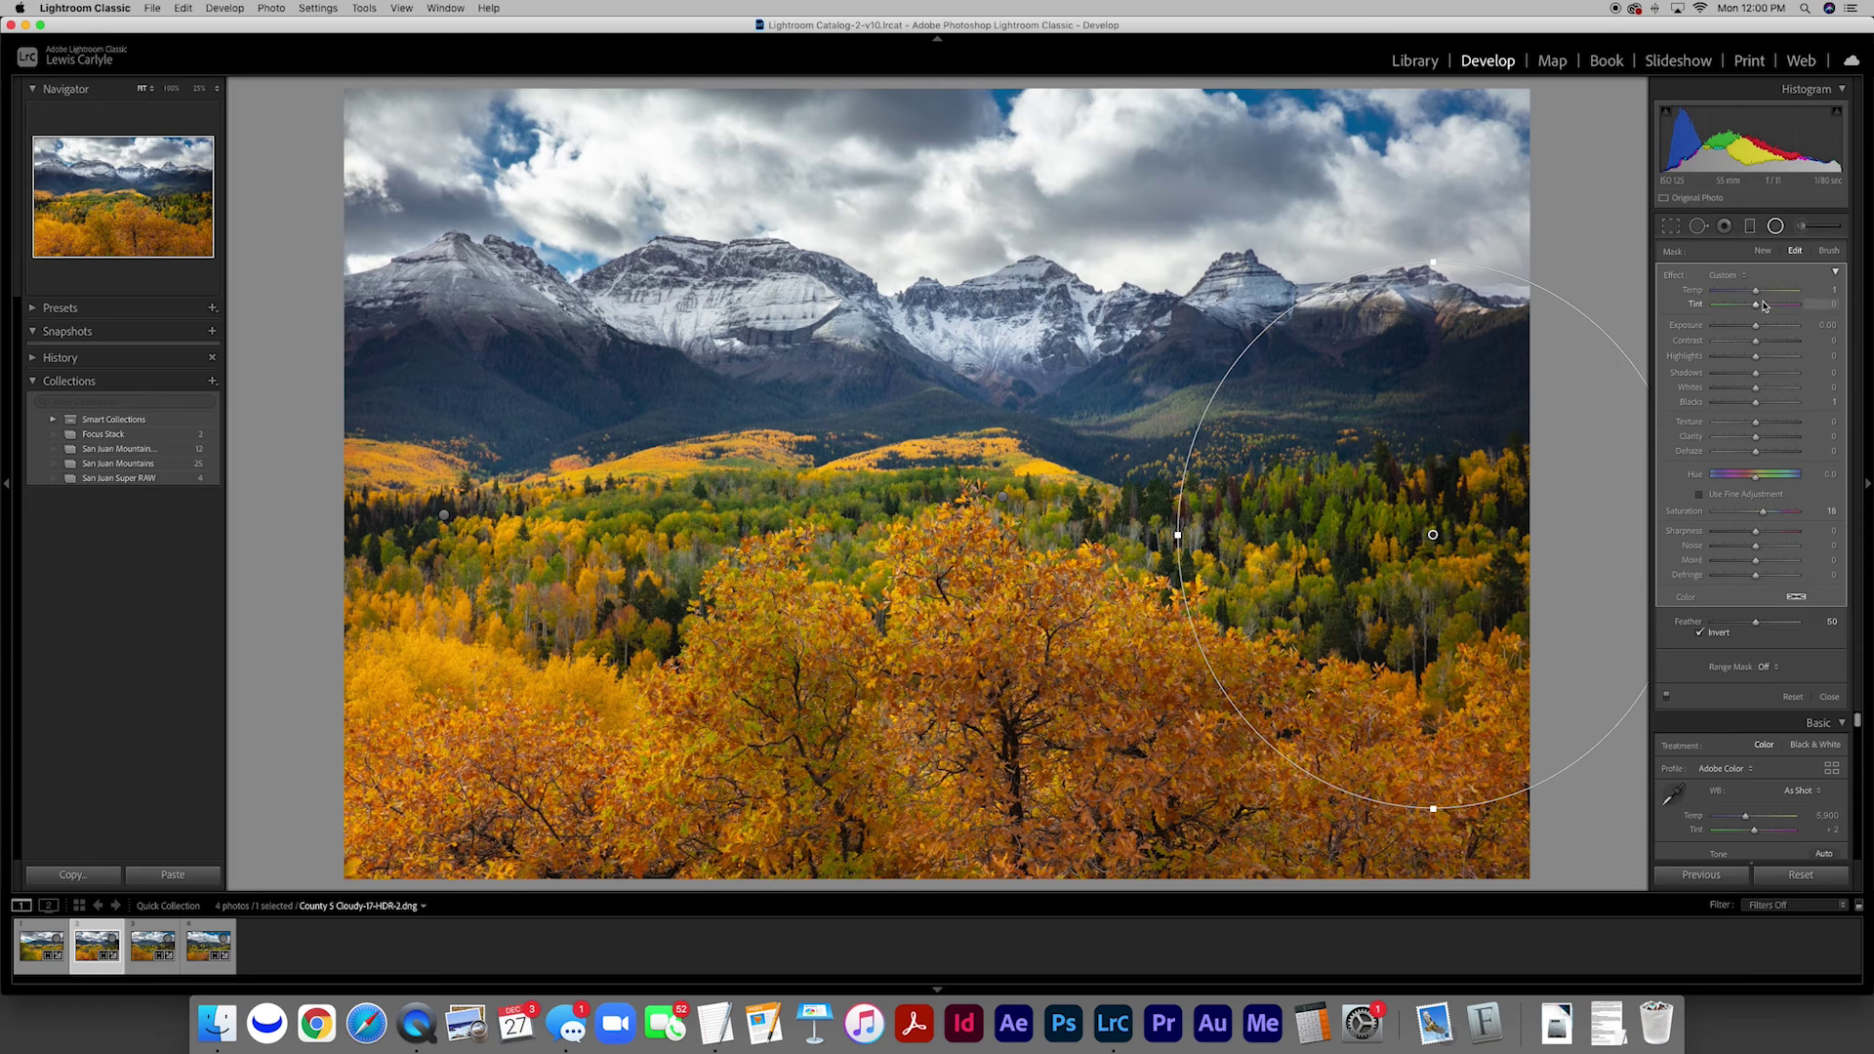
left_click_drag(1756, 326, 1764, 329)
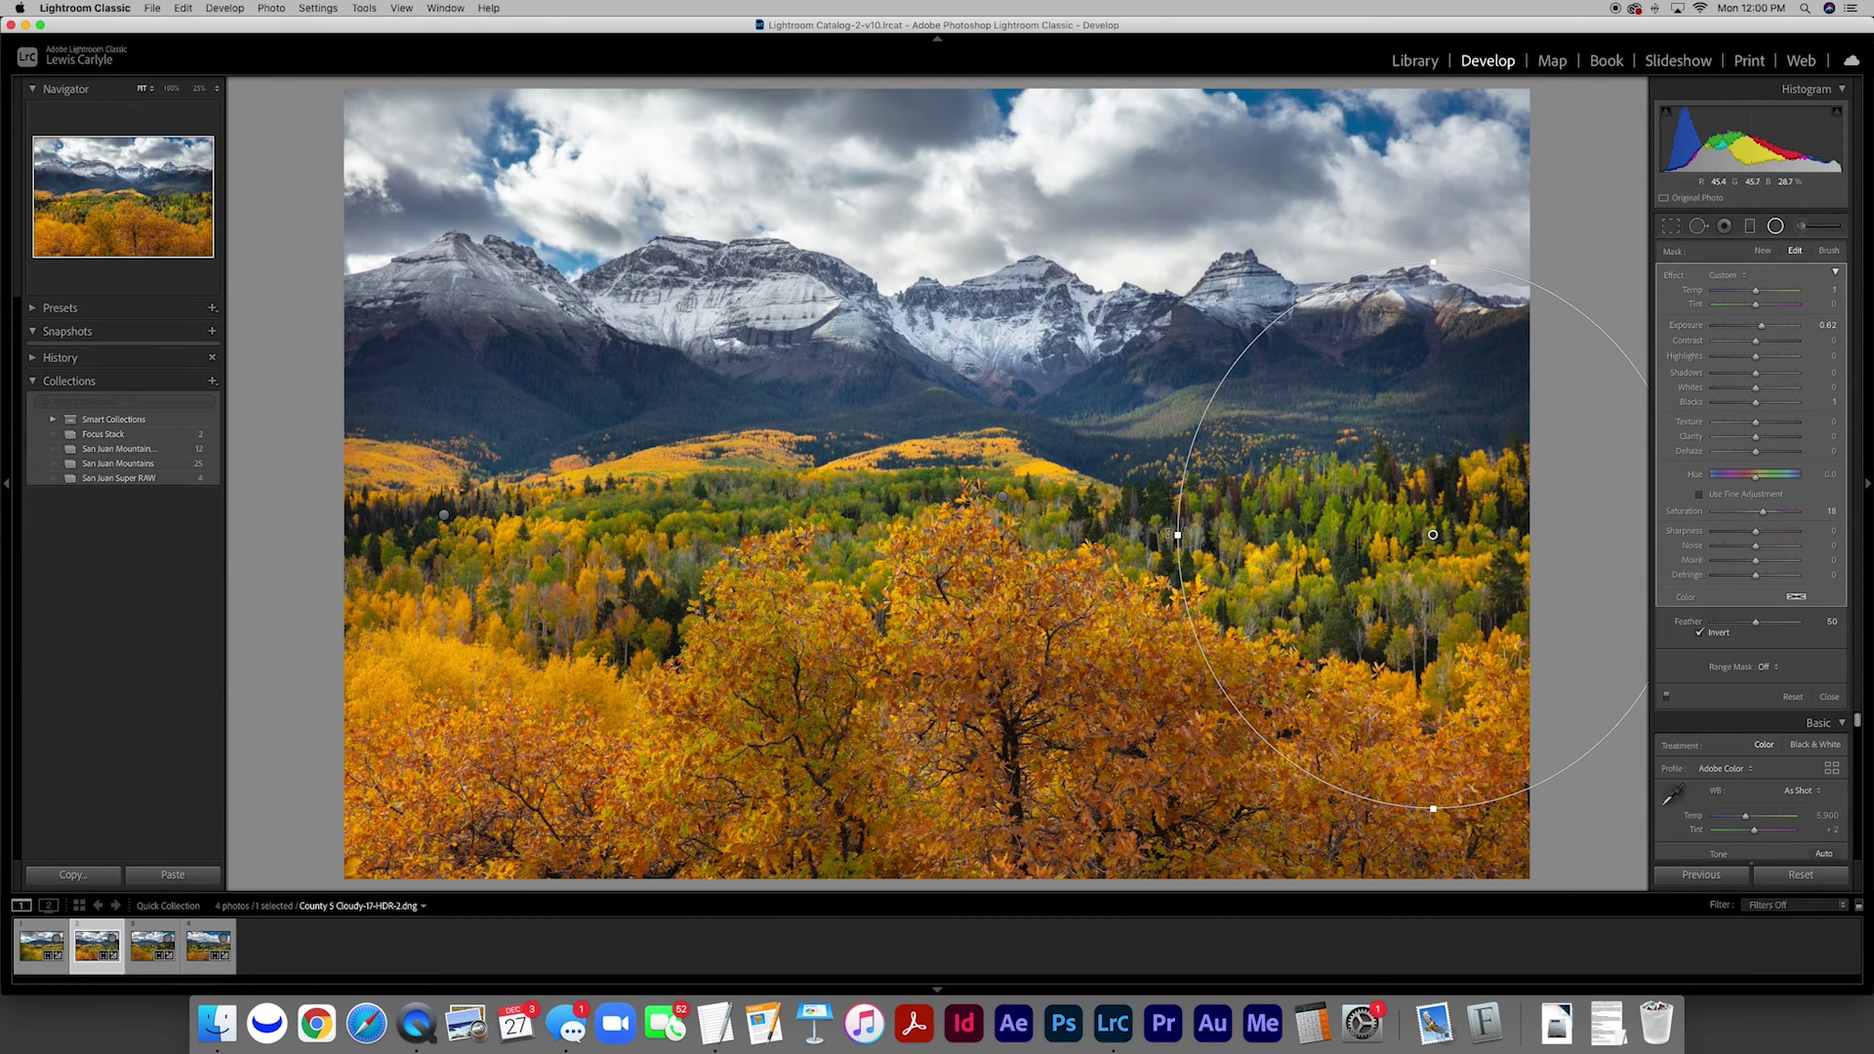
left_click_drag(1176, 533, 1122, 534)
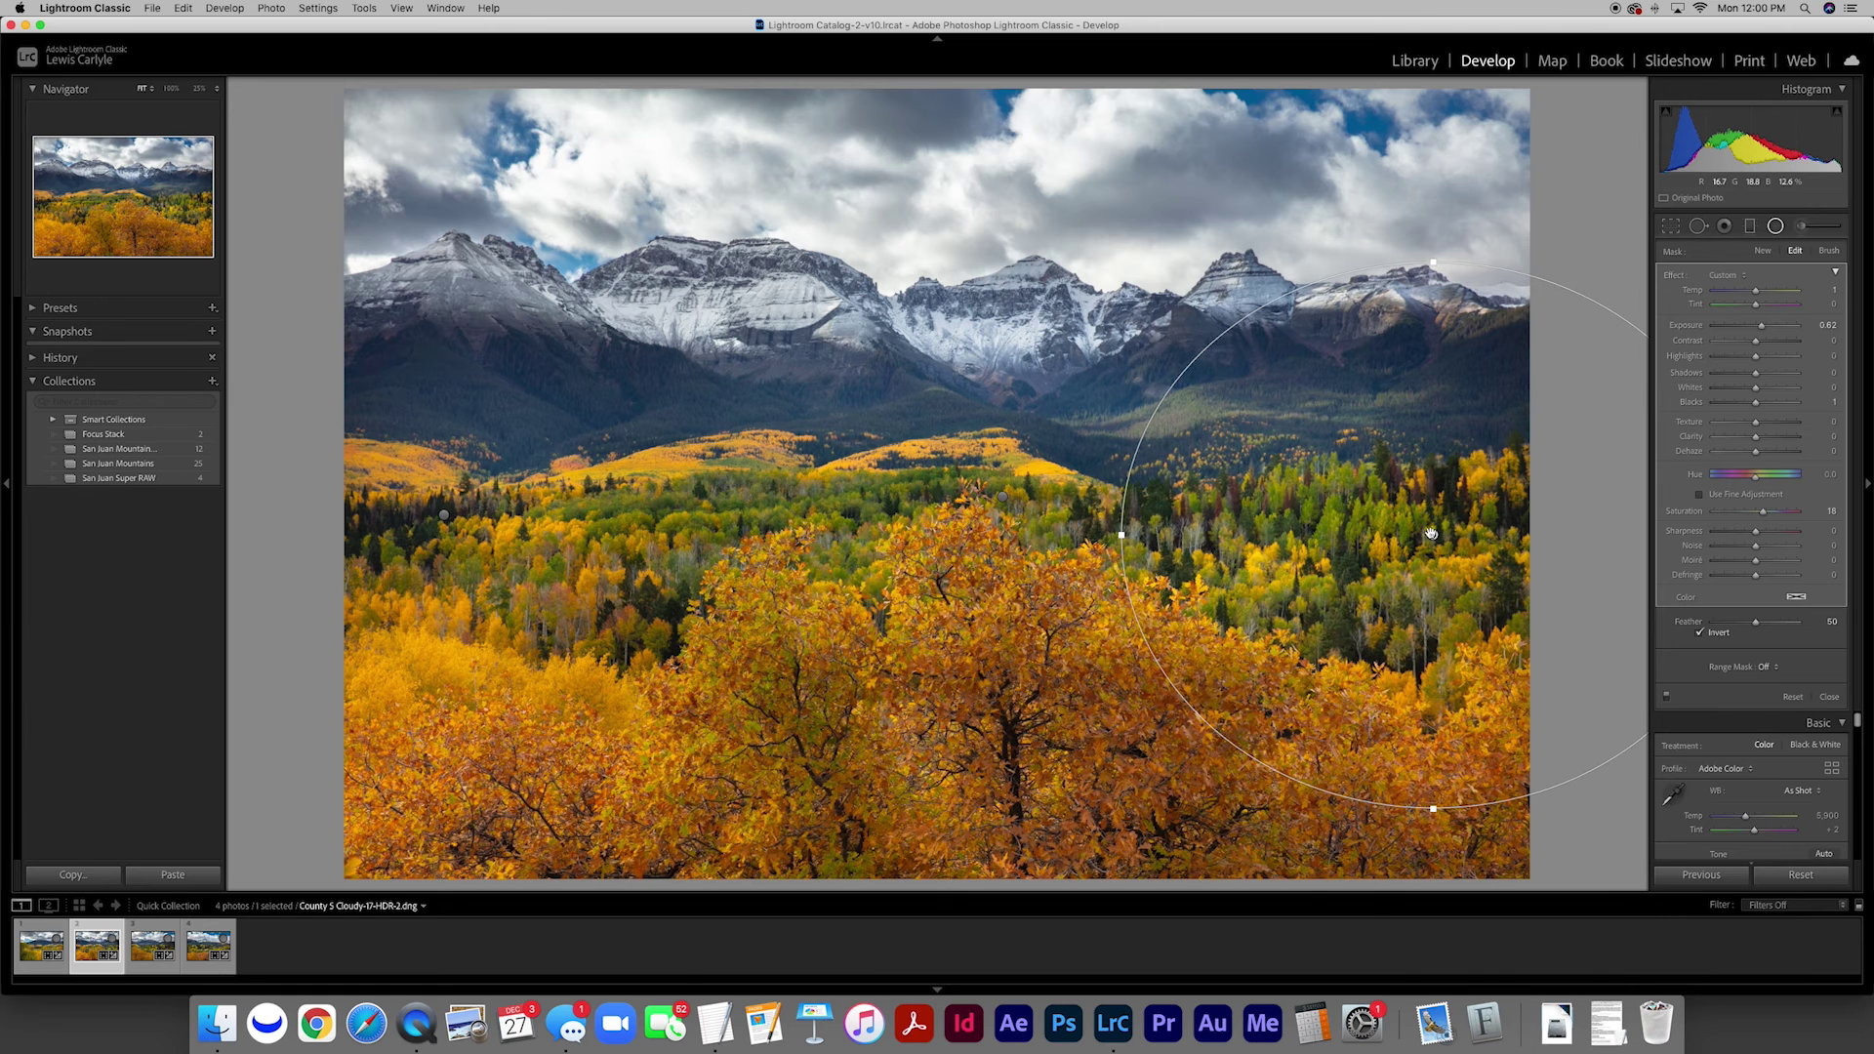
left_click_drag(1436, 534, 1471, 534)
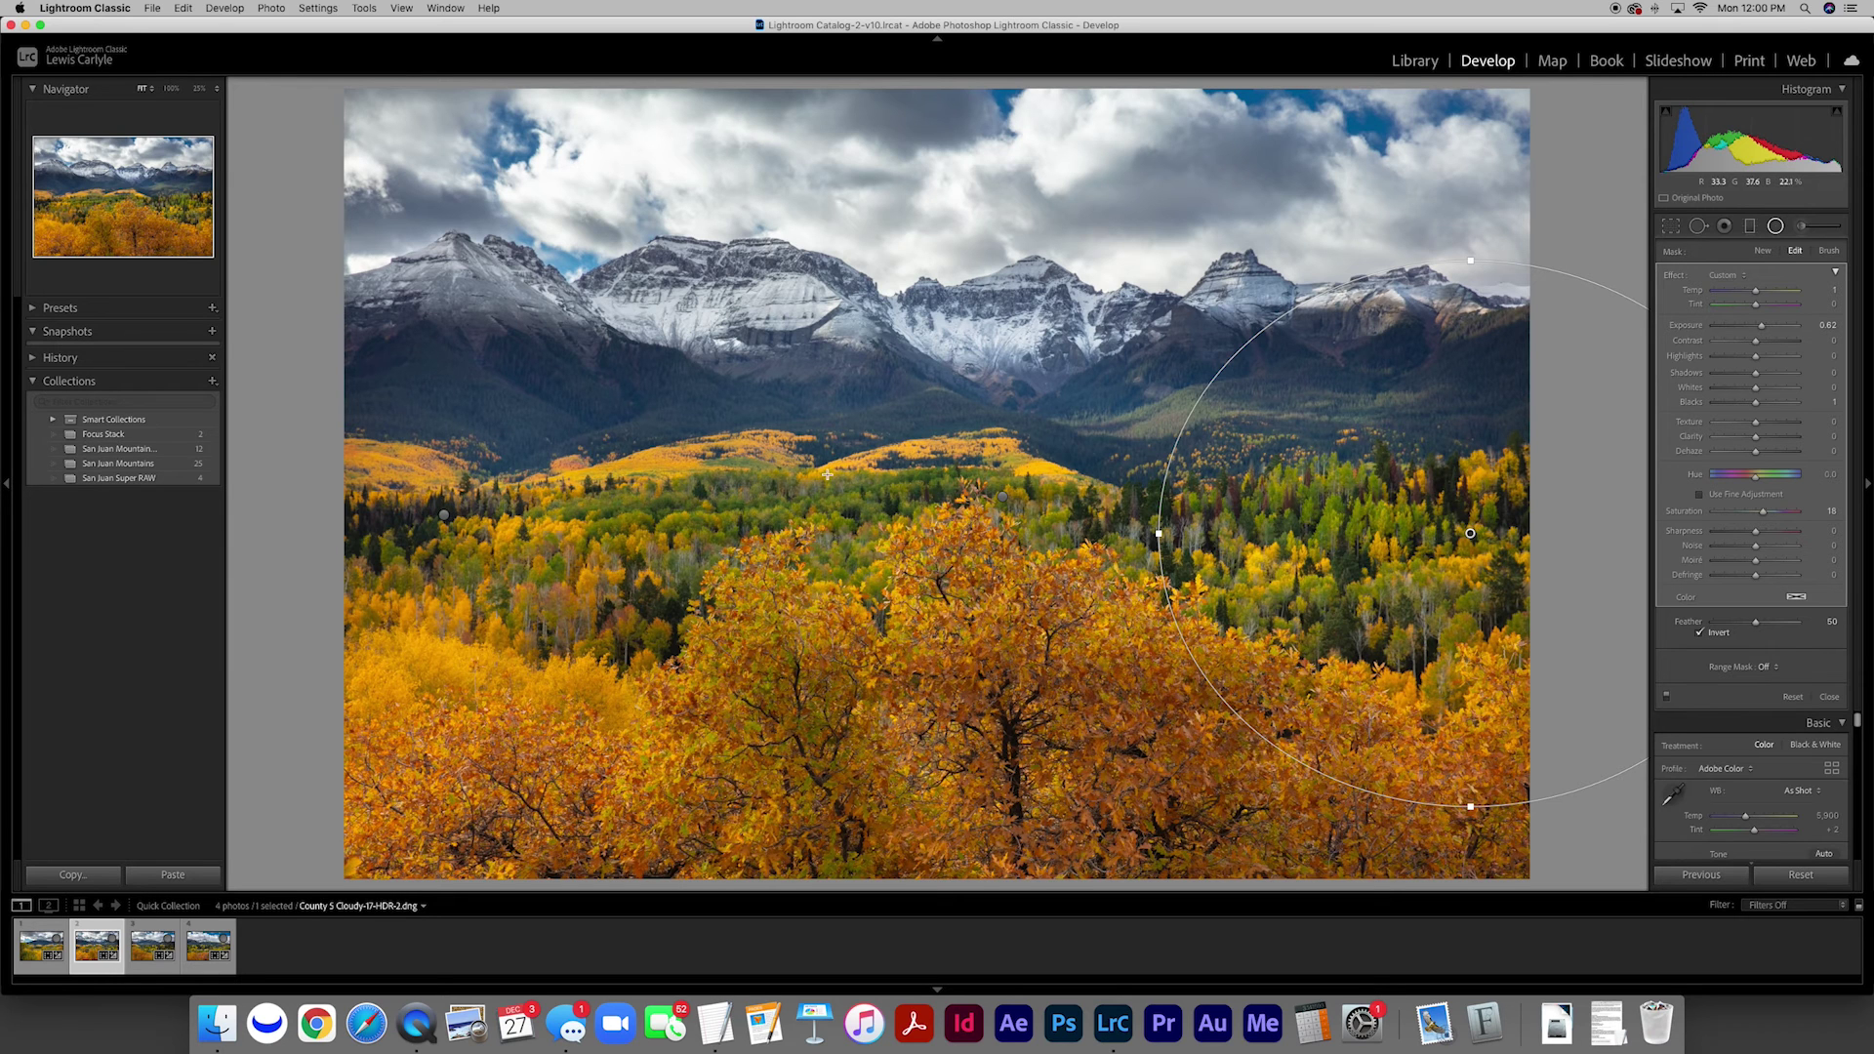
left_click(1829, 697)
Step: Set the second photo's Yellow and Green hues to +7 each, trying strong Yellow shifts in both directions
scroll(1759, 624, "down", 5)
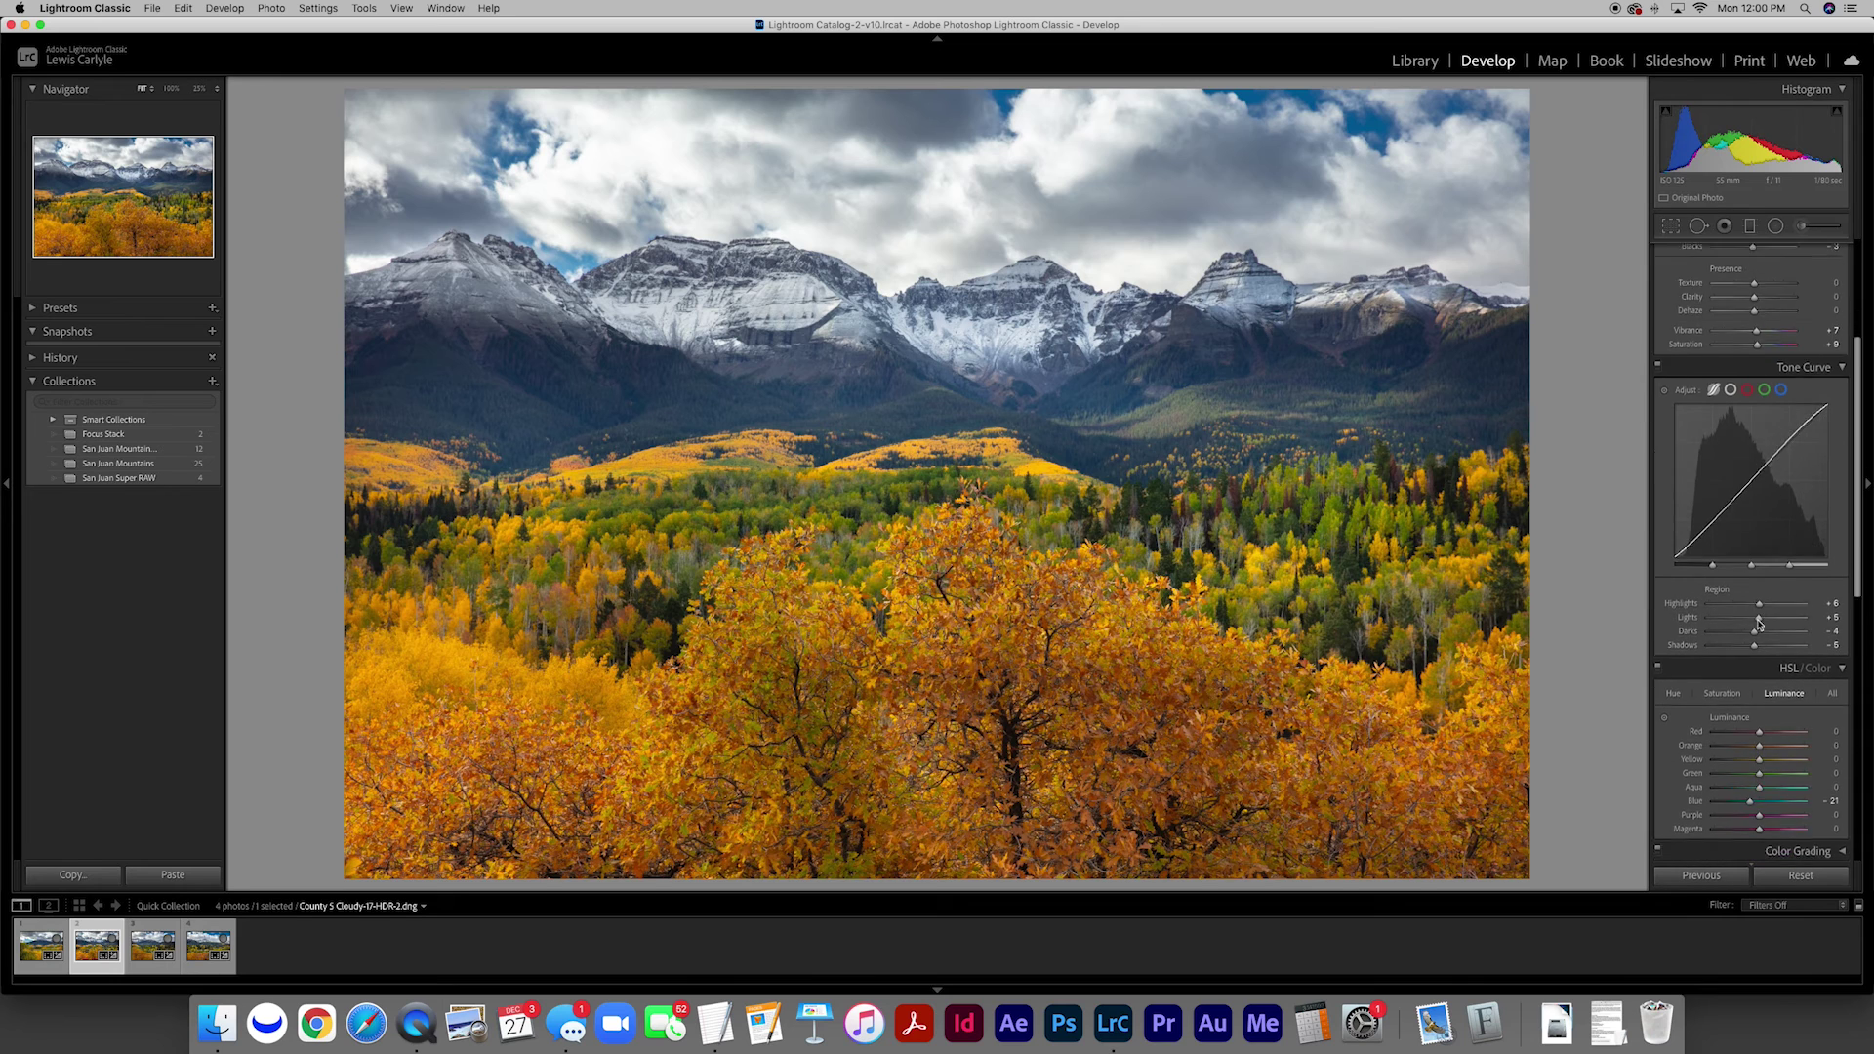
scroll(1758, 624, "down", 3)
left_click(1673, 535)
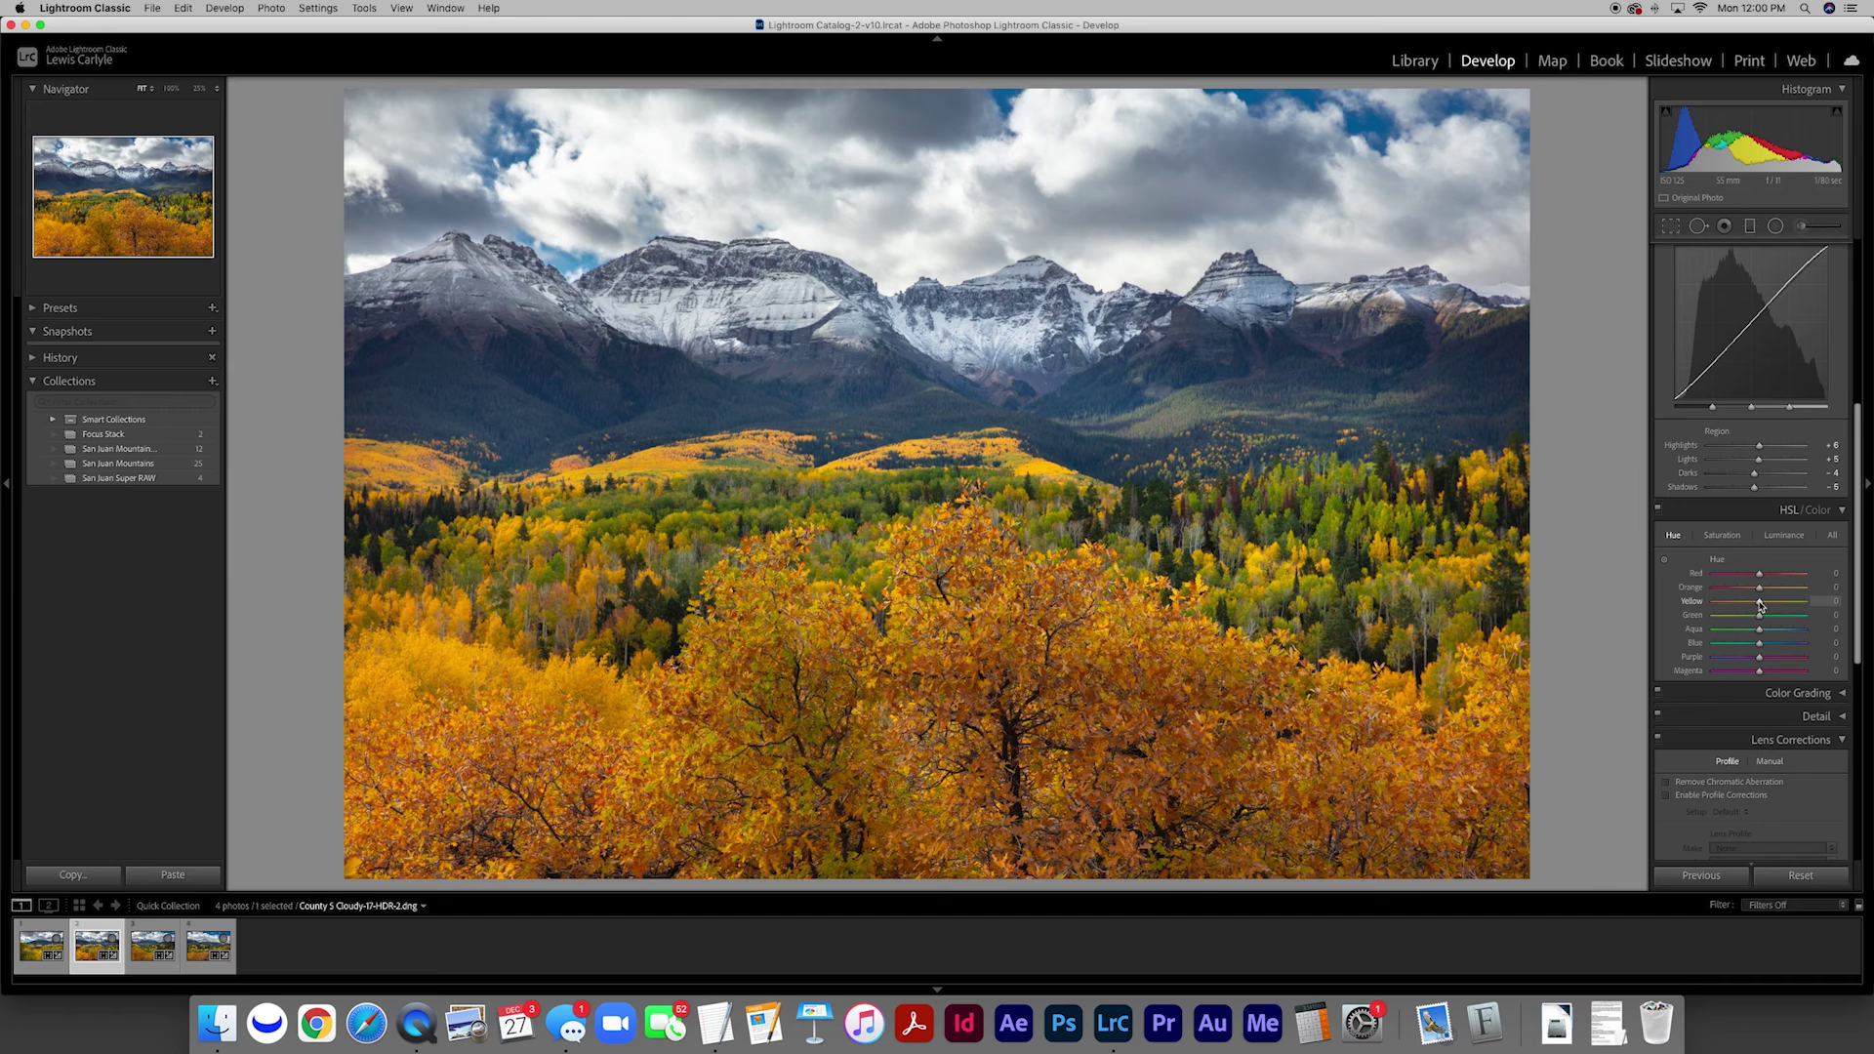
left_click_drag(1760, 604, 1770, 605)
left_click_drag(1770, 604, 1794, 605)
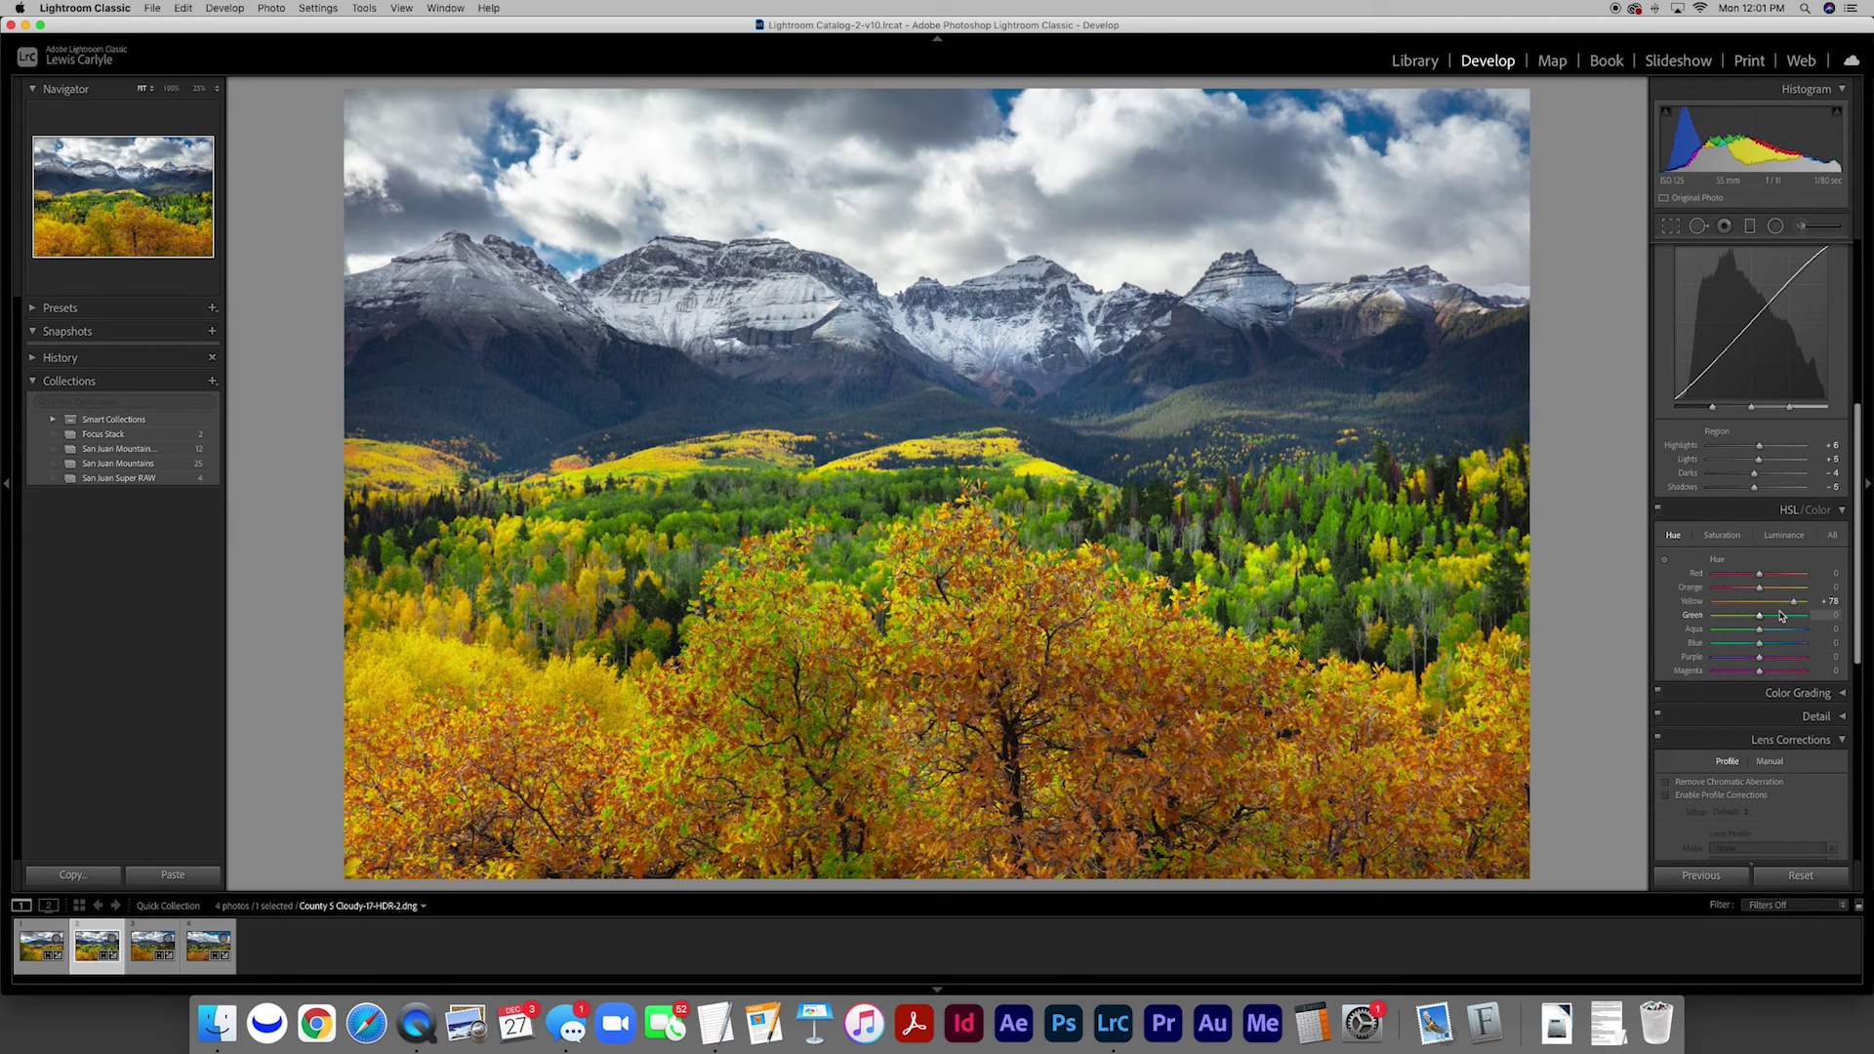
left_click_drag(1794, 605, 1760, 605)
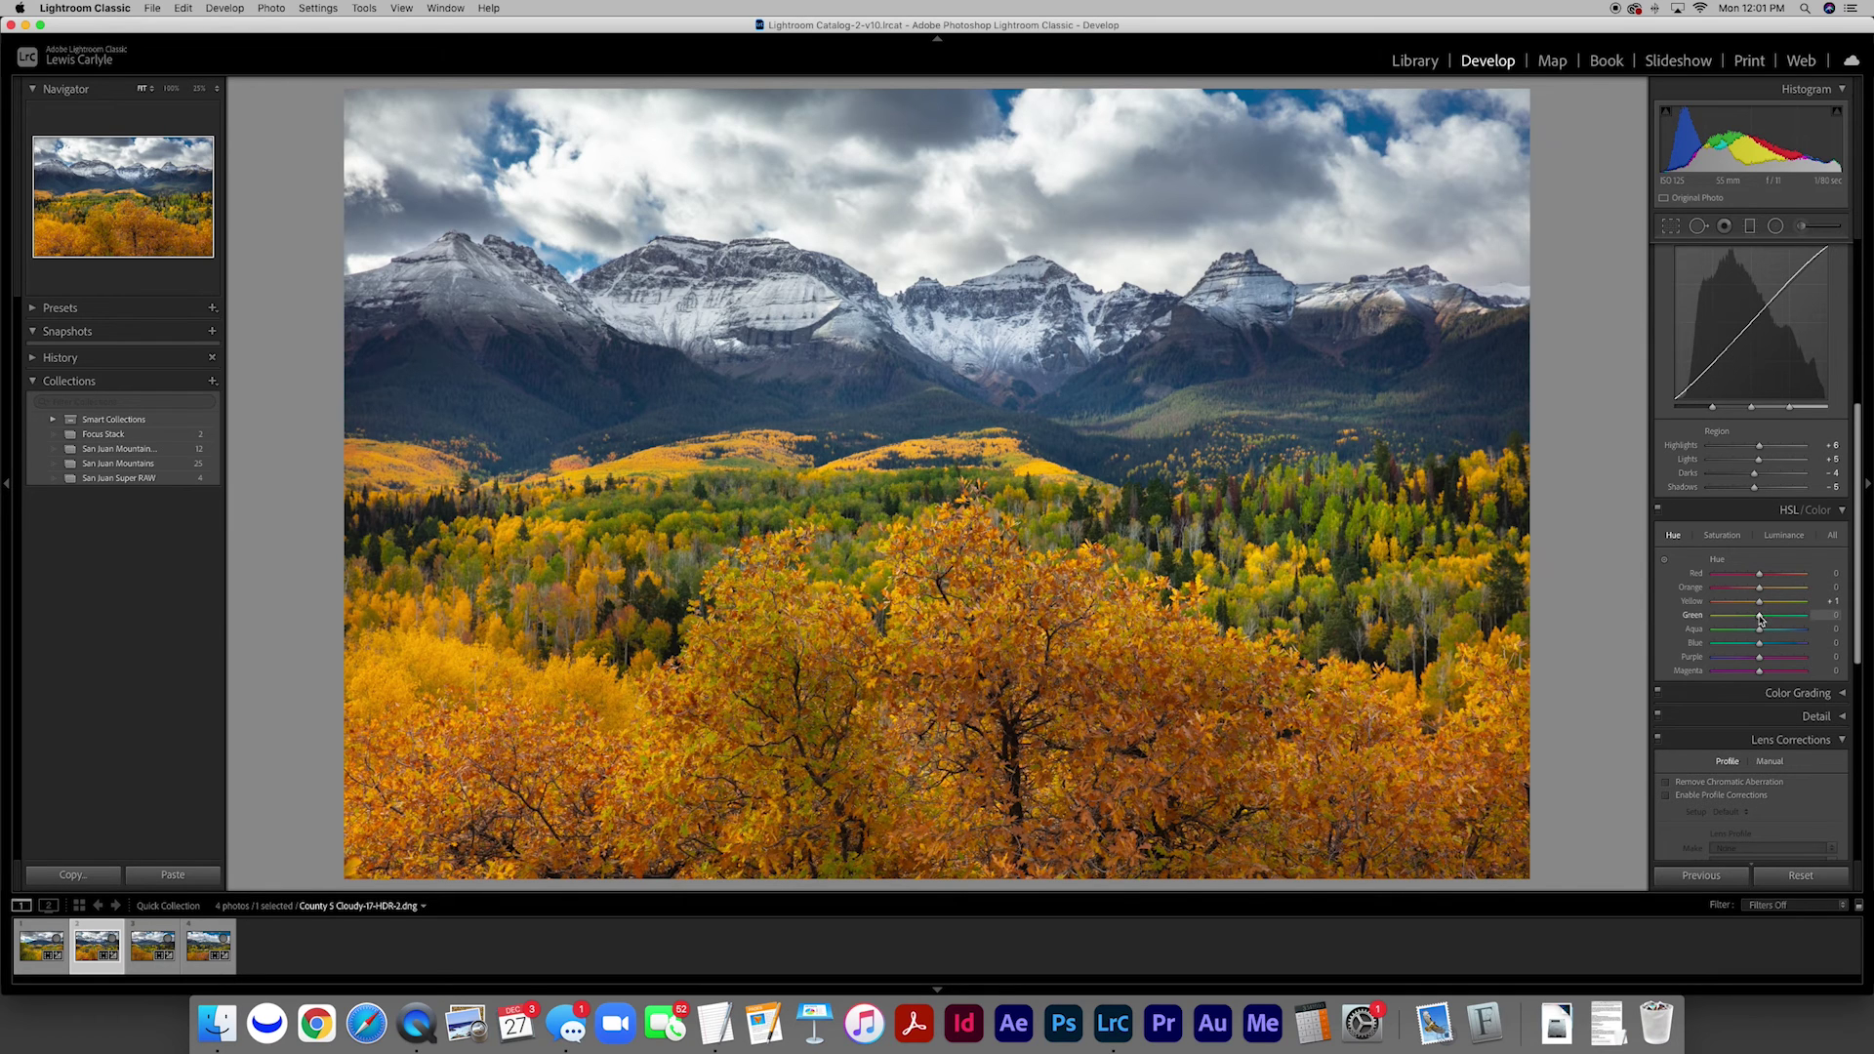
mouse_move(1761, 618)
left_mouse_down()
mouse_move(1789, 619)
mouse_move(1760, 621)
left_mouse_up()
left_click_drag(1764, 618, 1762, 605)
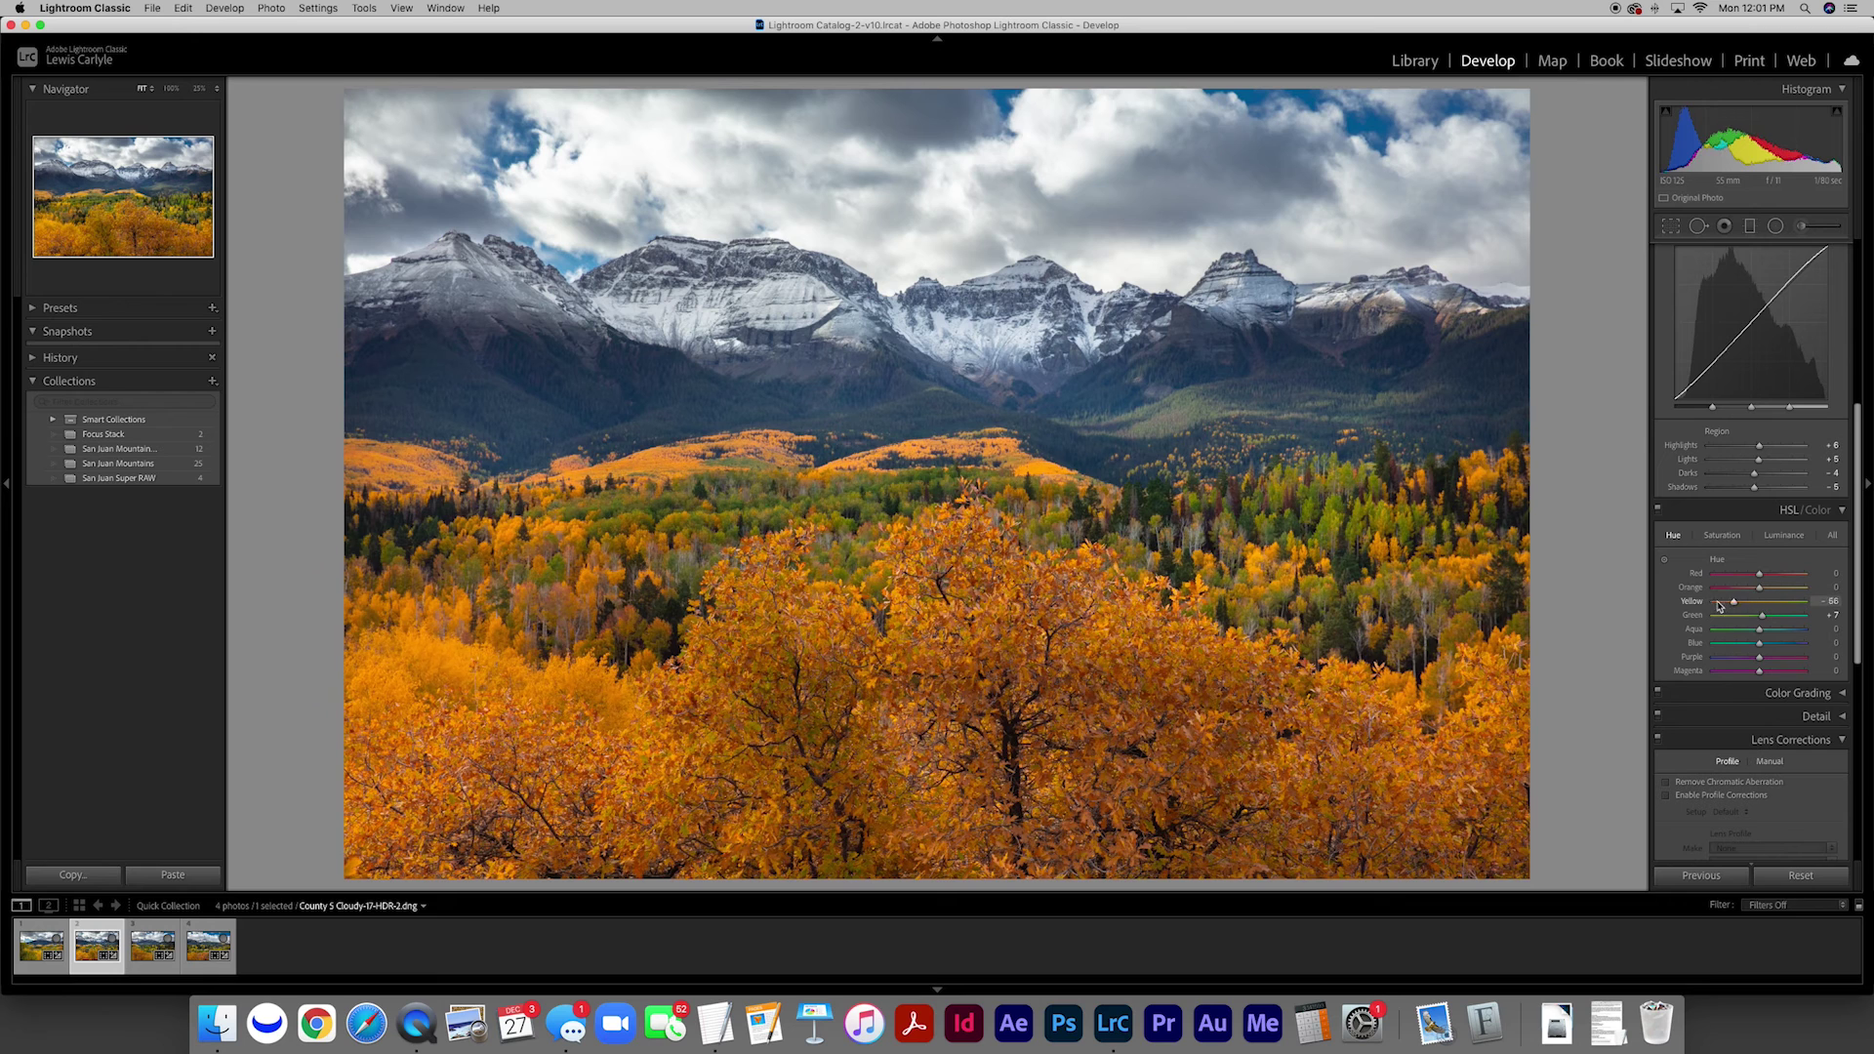
left_click_drag(1760, 605, 1717, 605)
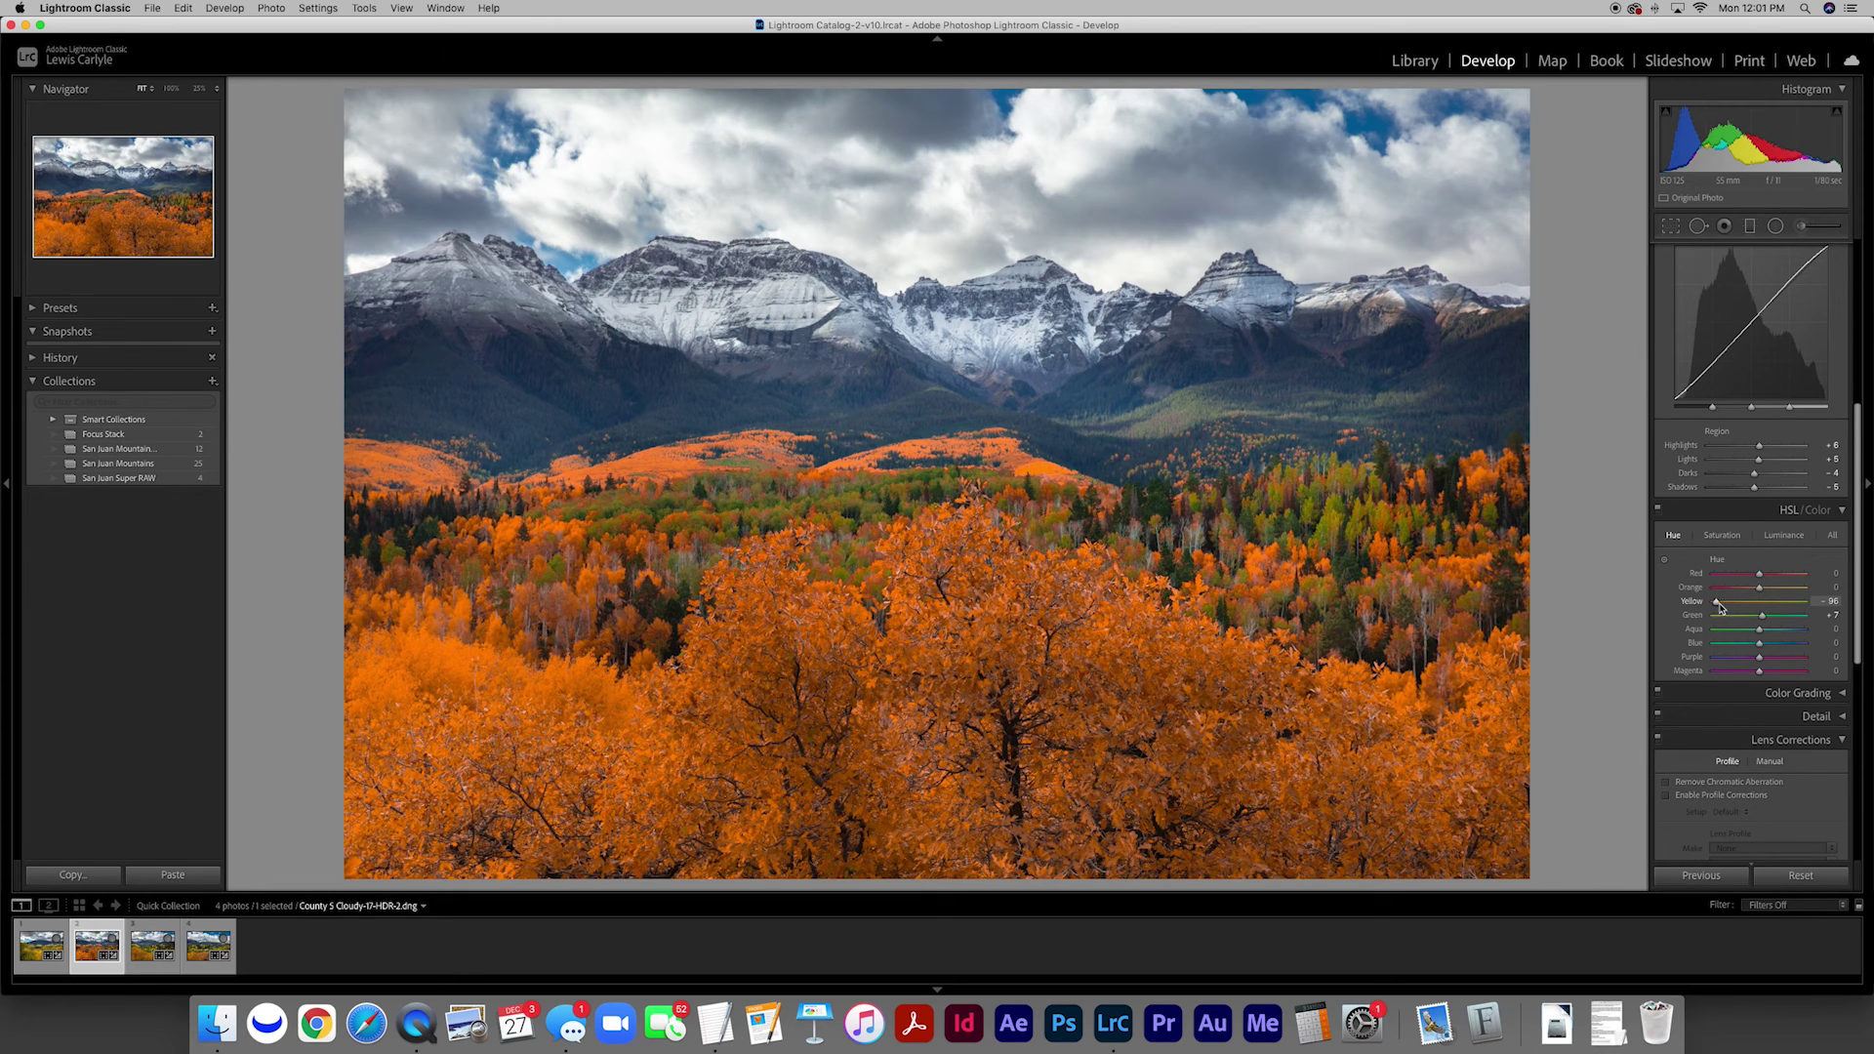
left_click_drag(1716, 605, 1762, 606)
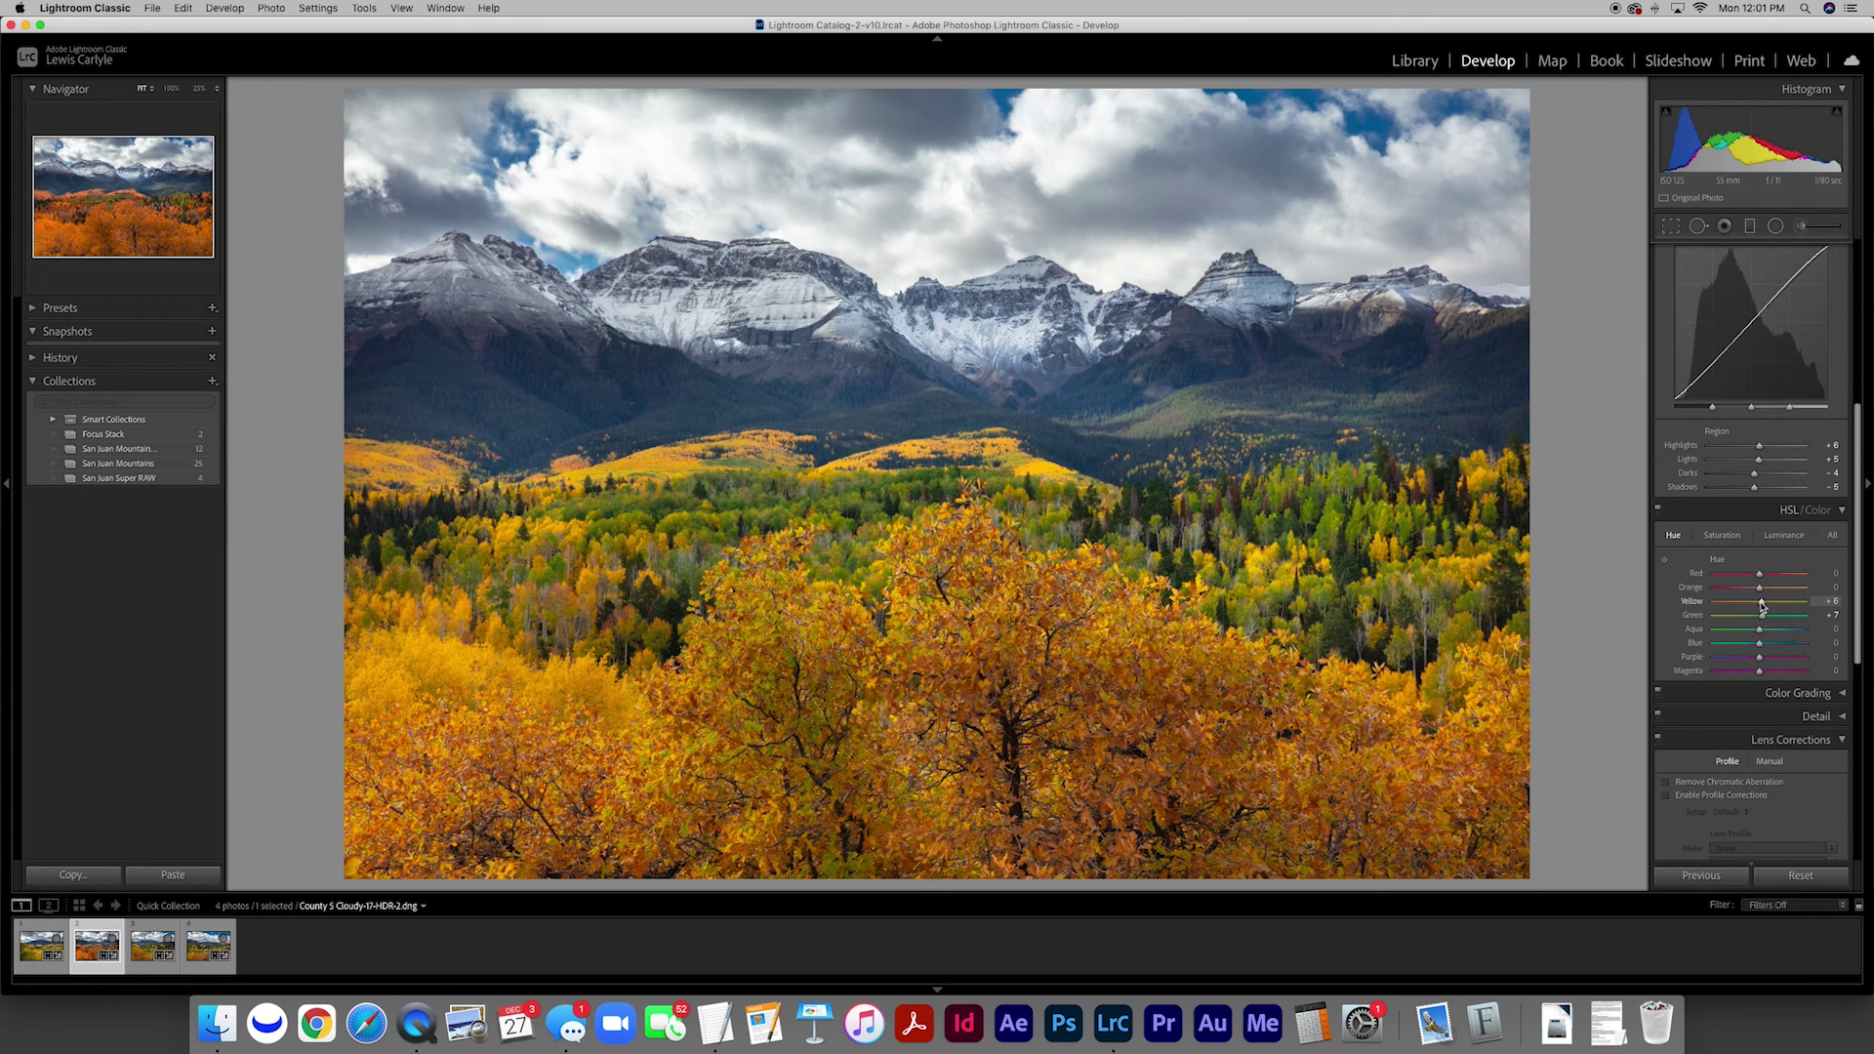
left_click_drag(1763, 606, 1764, 606)
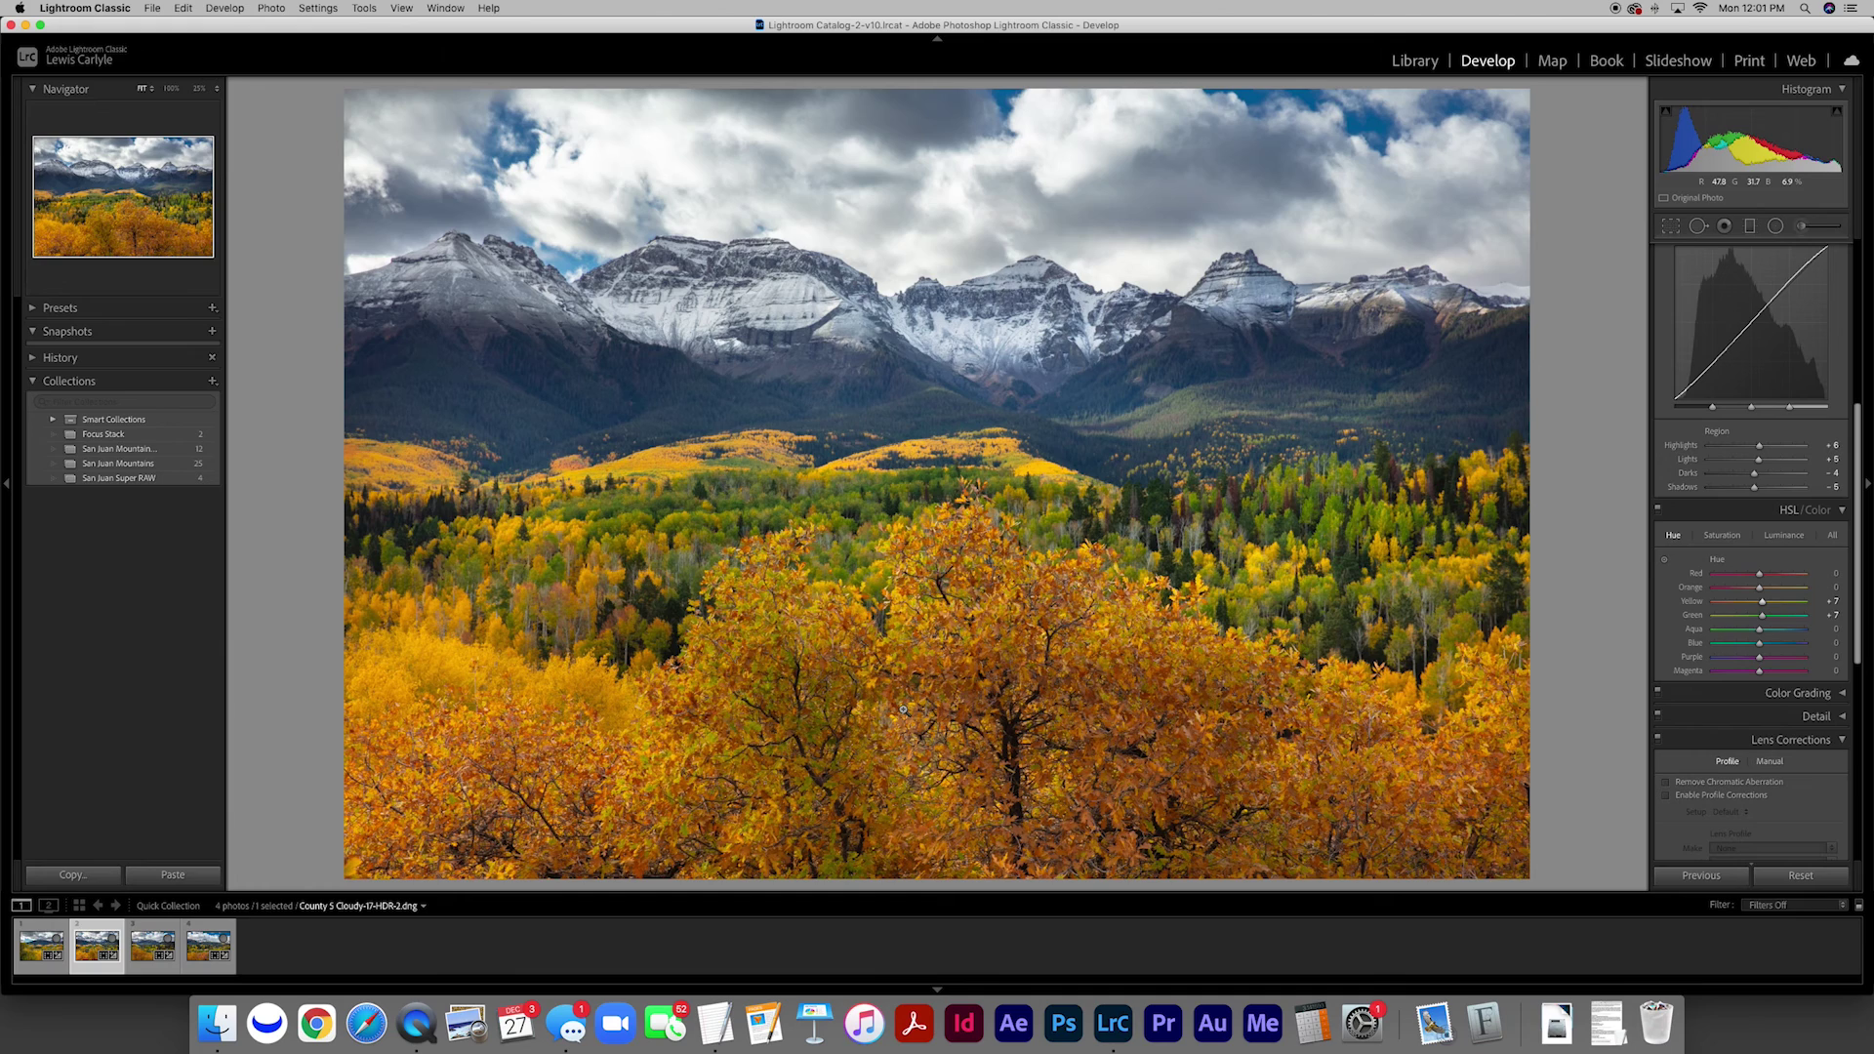
Step: Compare the foliage colors of the first, second and third Quick Collection photos
key("Left")
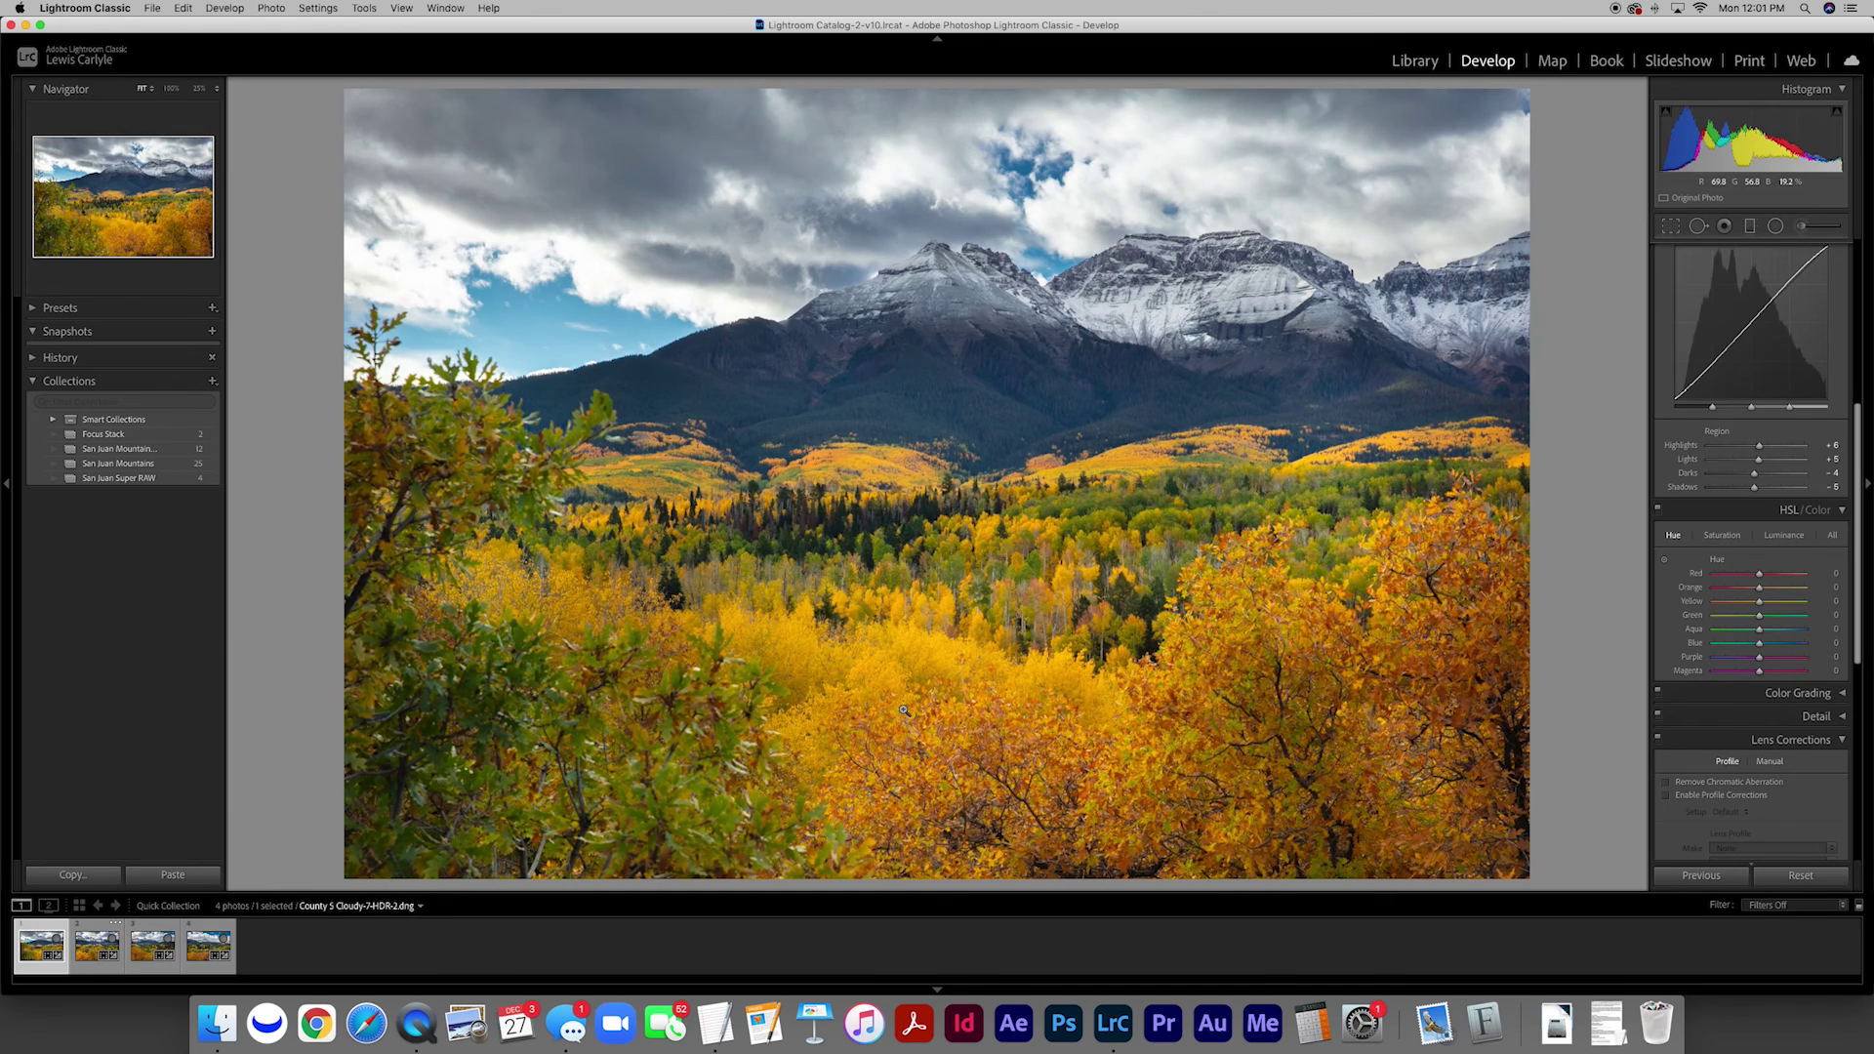
key("Left")
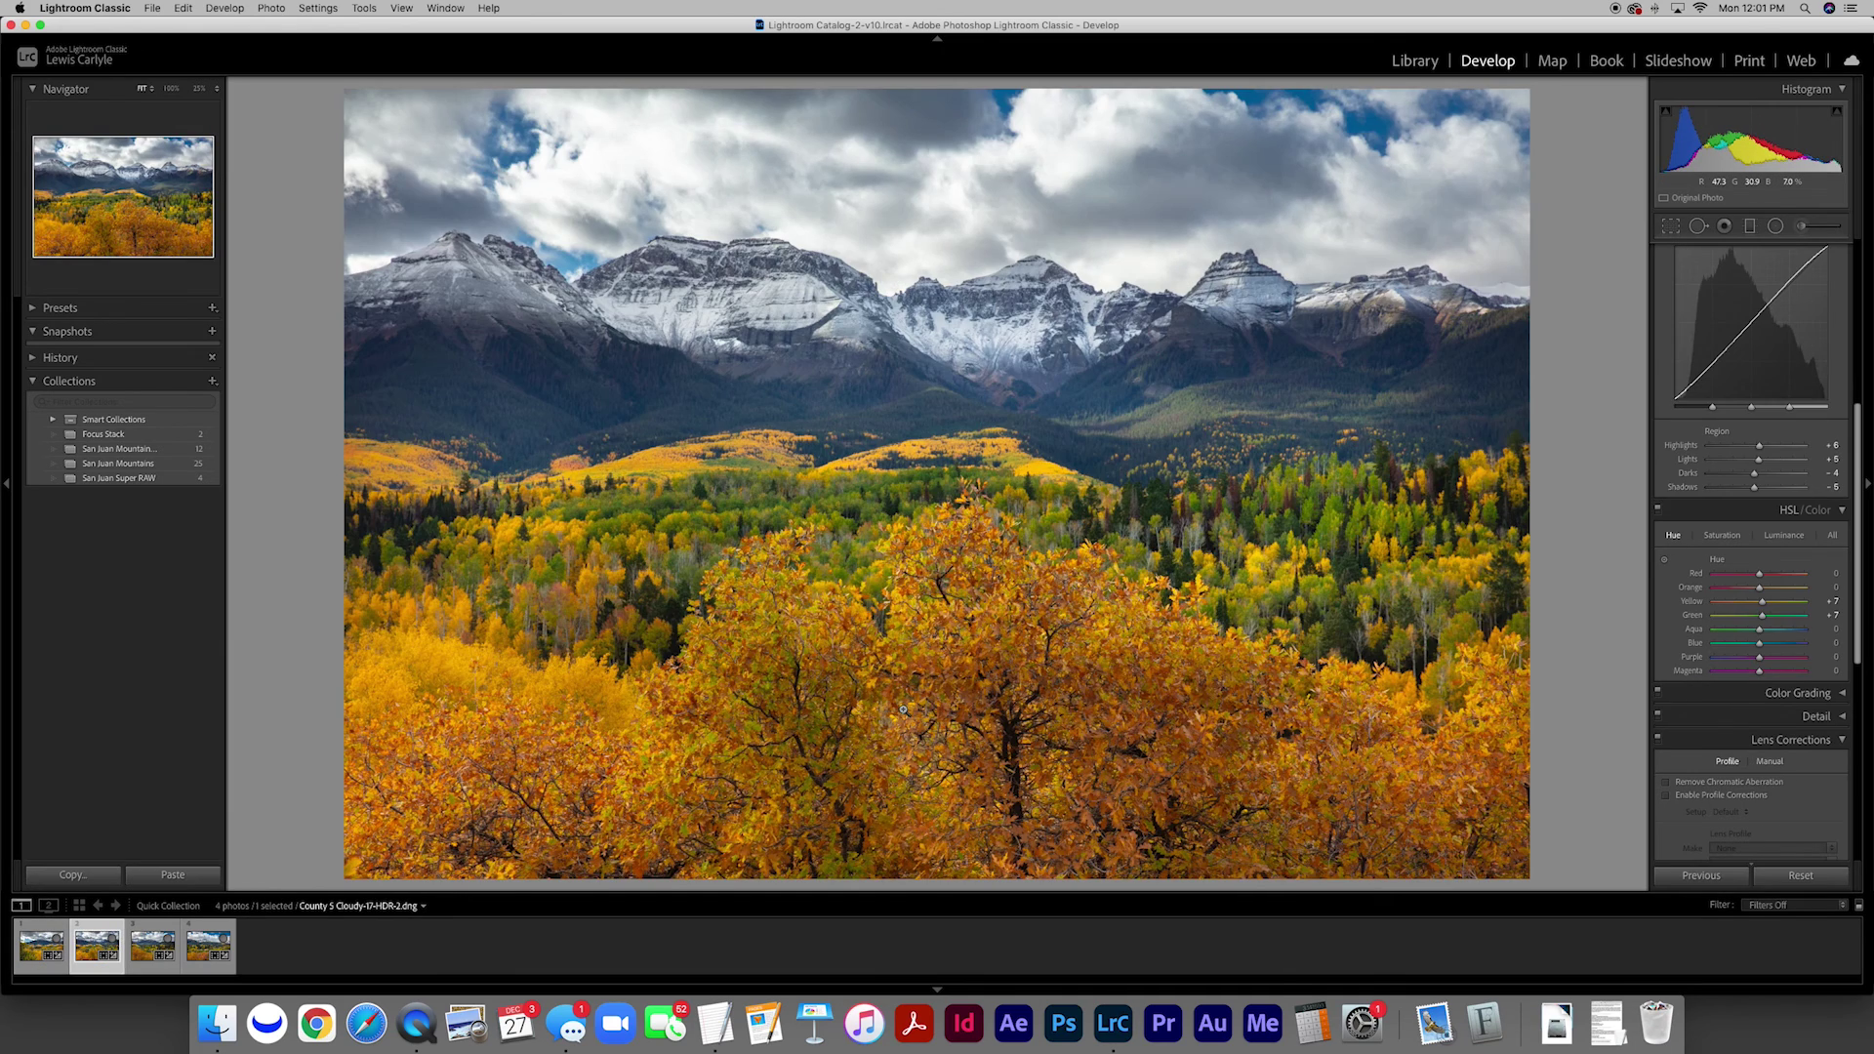
key("Right")
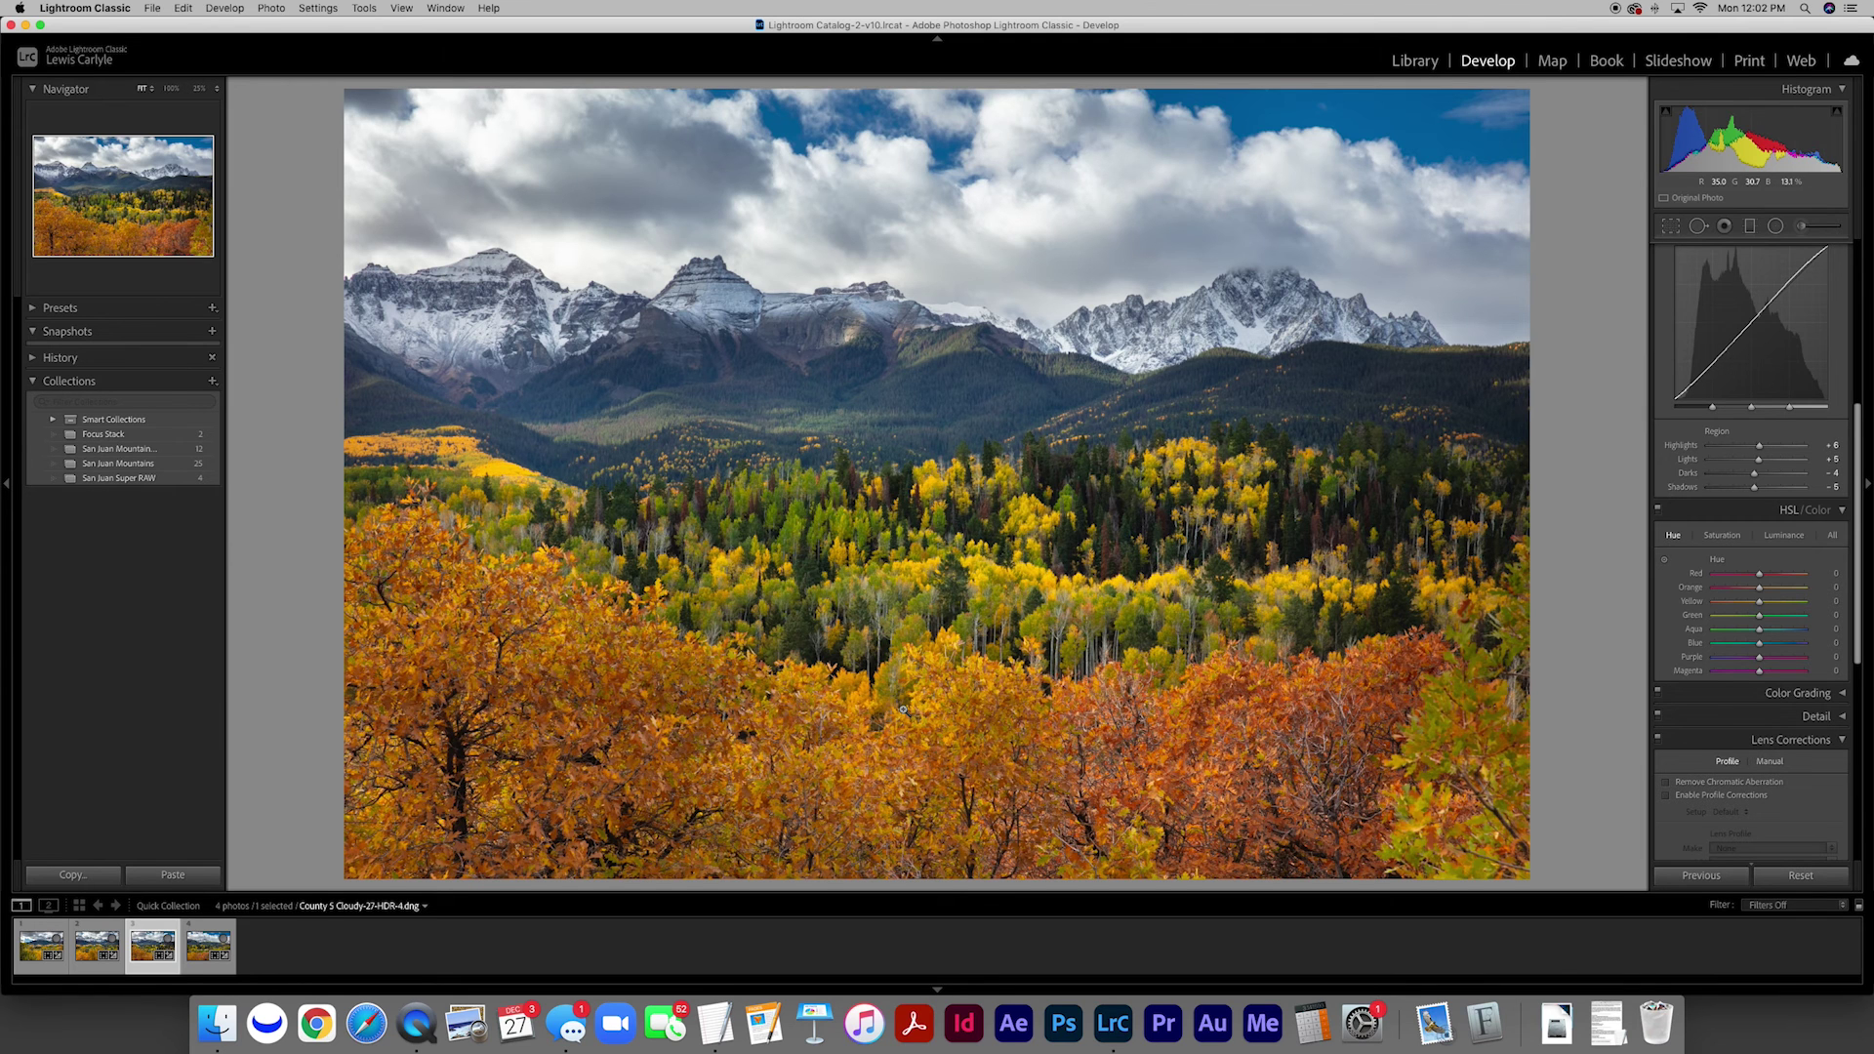
Step: Open the fourth photo, move its foreground graduated filter up over the tree line, and lower the filter's Temp
key("Right")
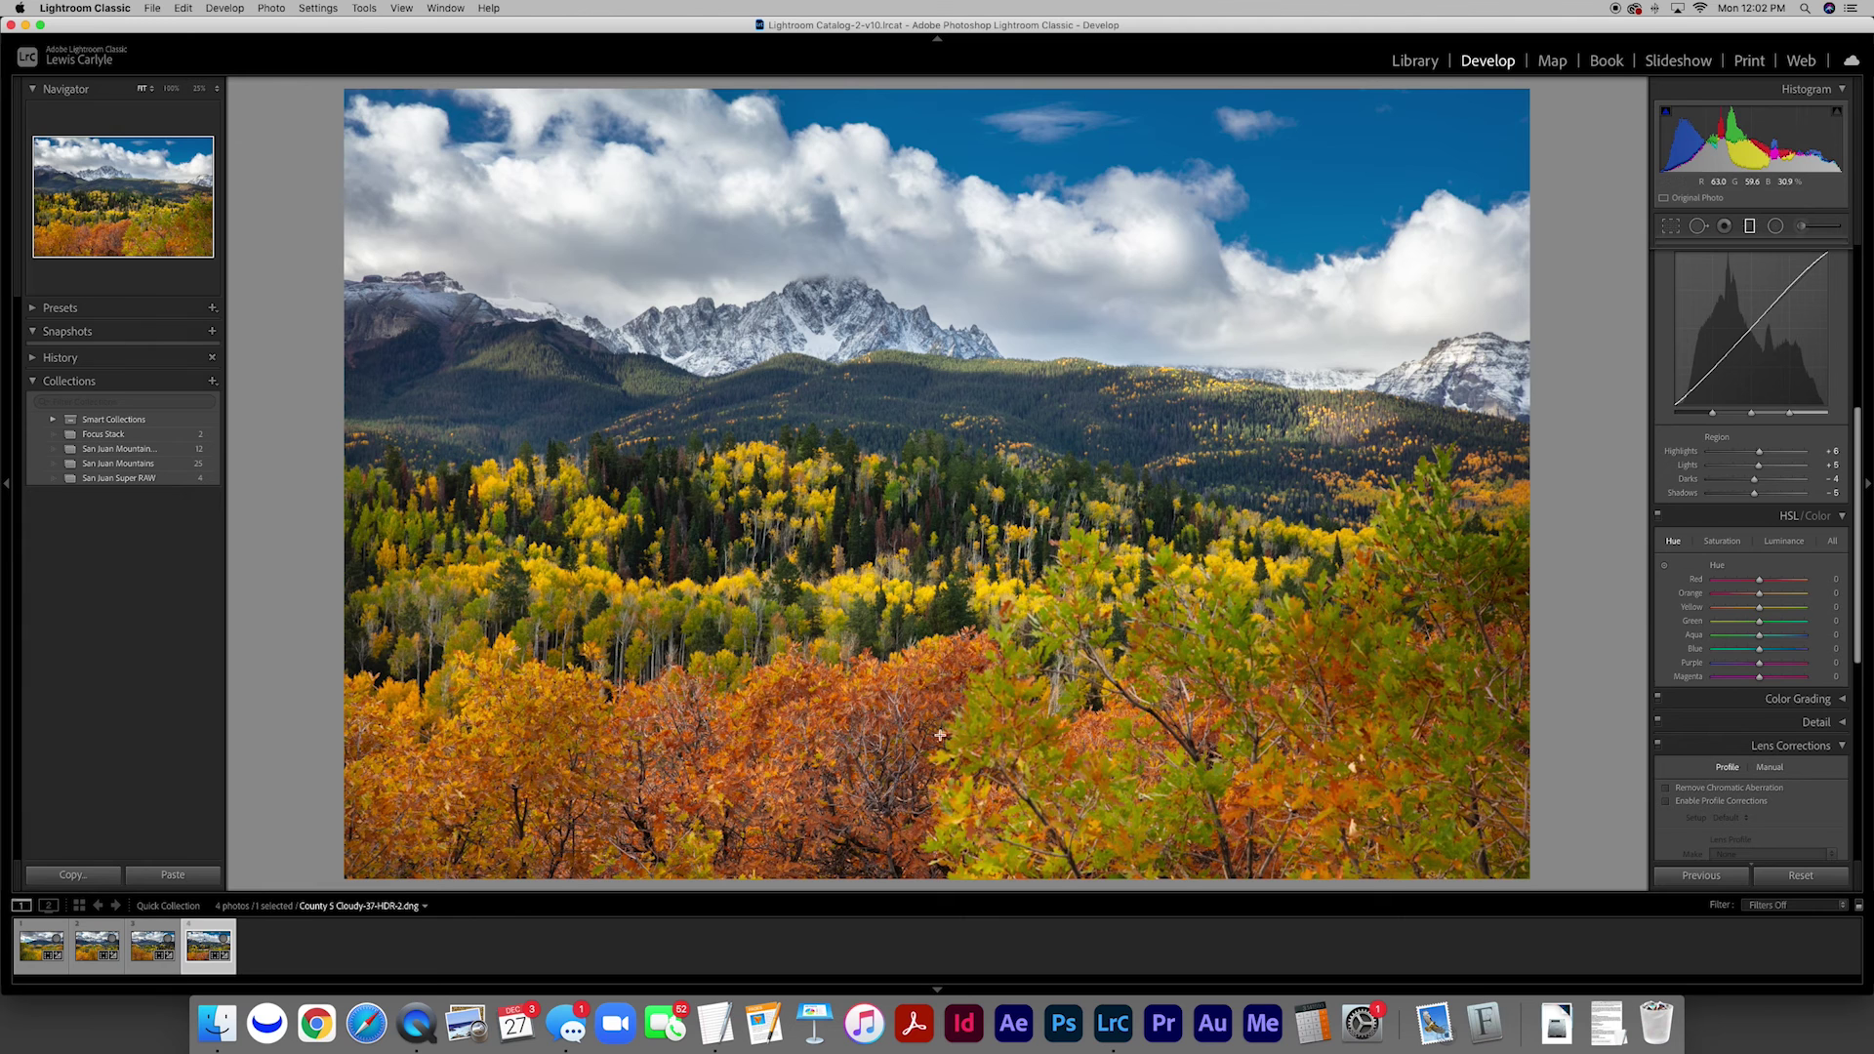
left_click(903, 668)
left_click_drag(902, 671, 904, 624)
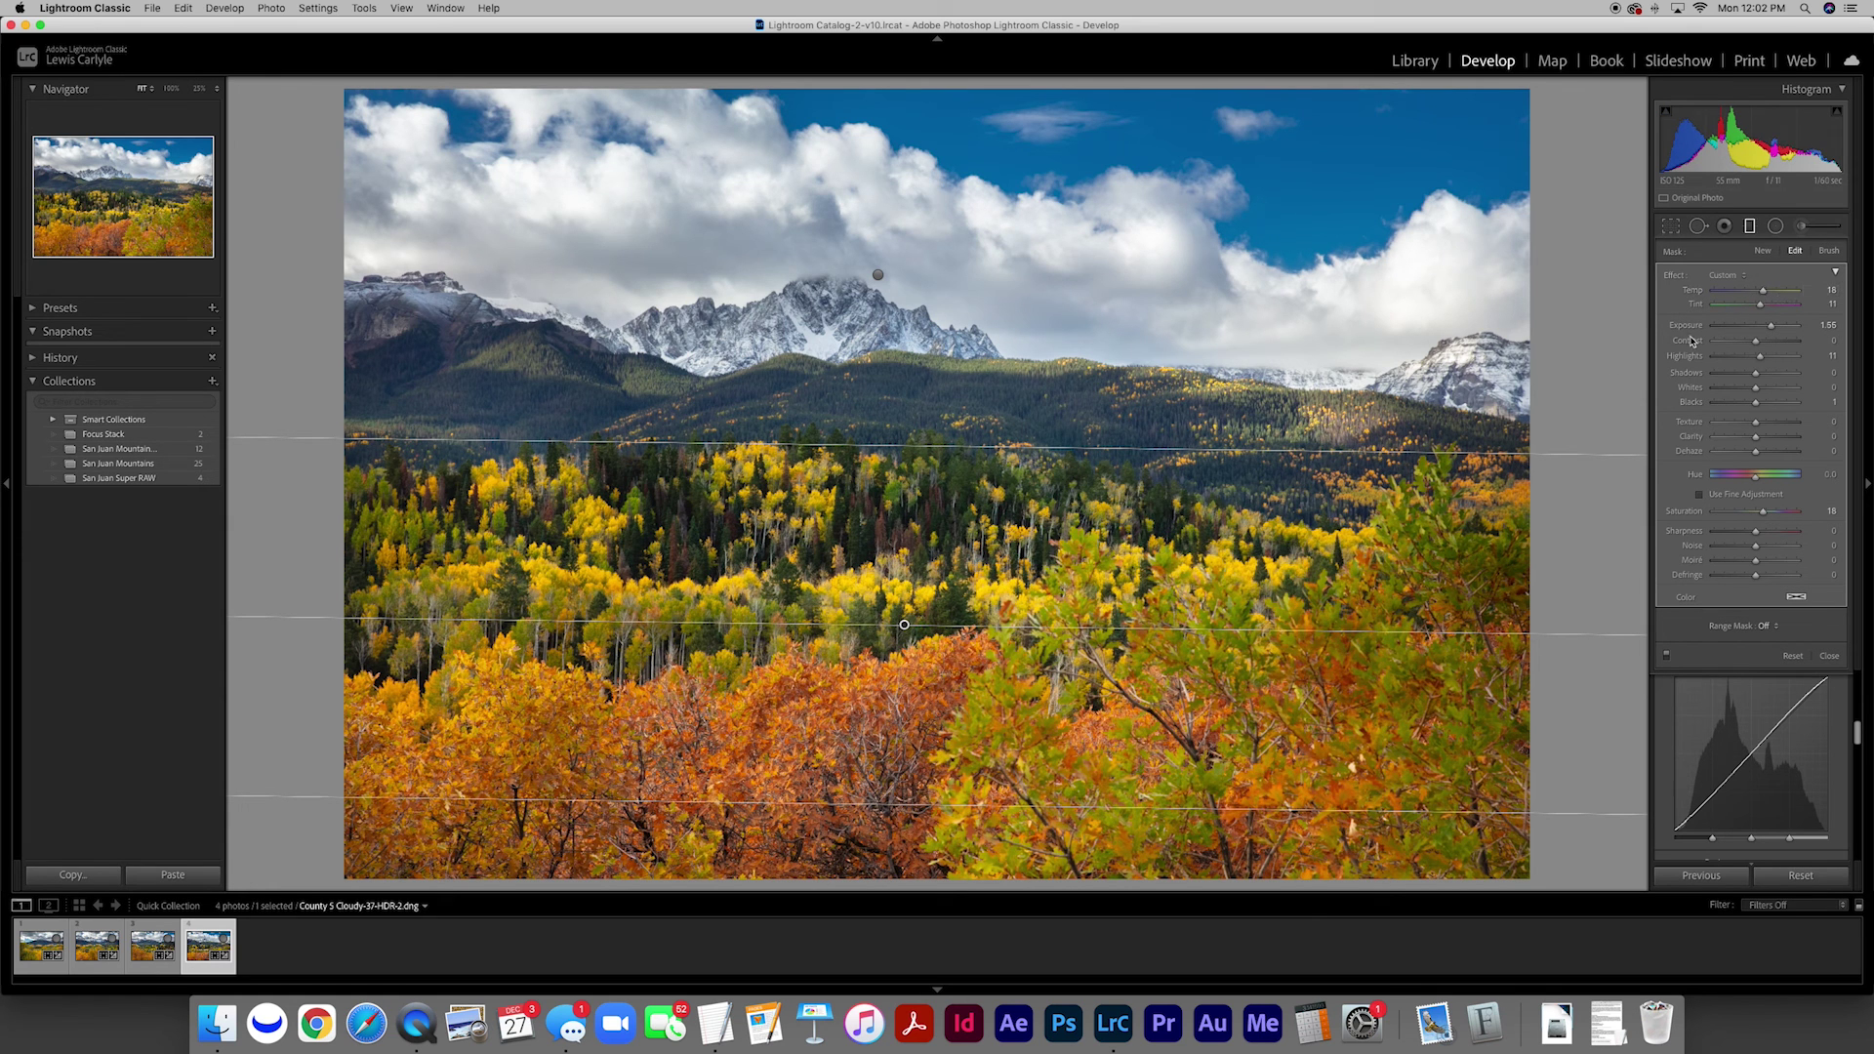
left_click(1828, 327)
left_click_drag(1764, 293, 1750, 309)
Step: Add a radial filter over the fourth photo's lower-left orange bushes with Temp raised to about 18
left_click(1775, 227)
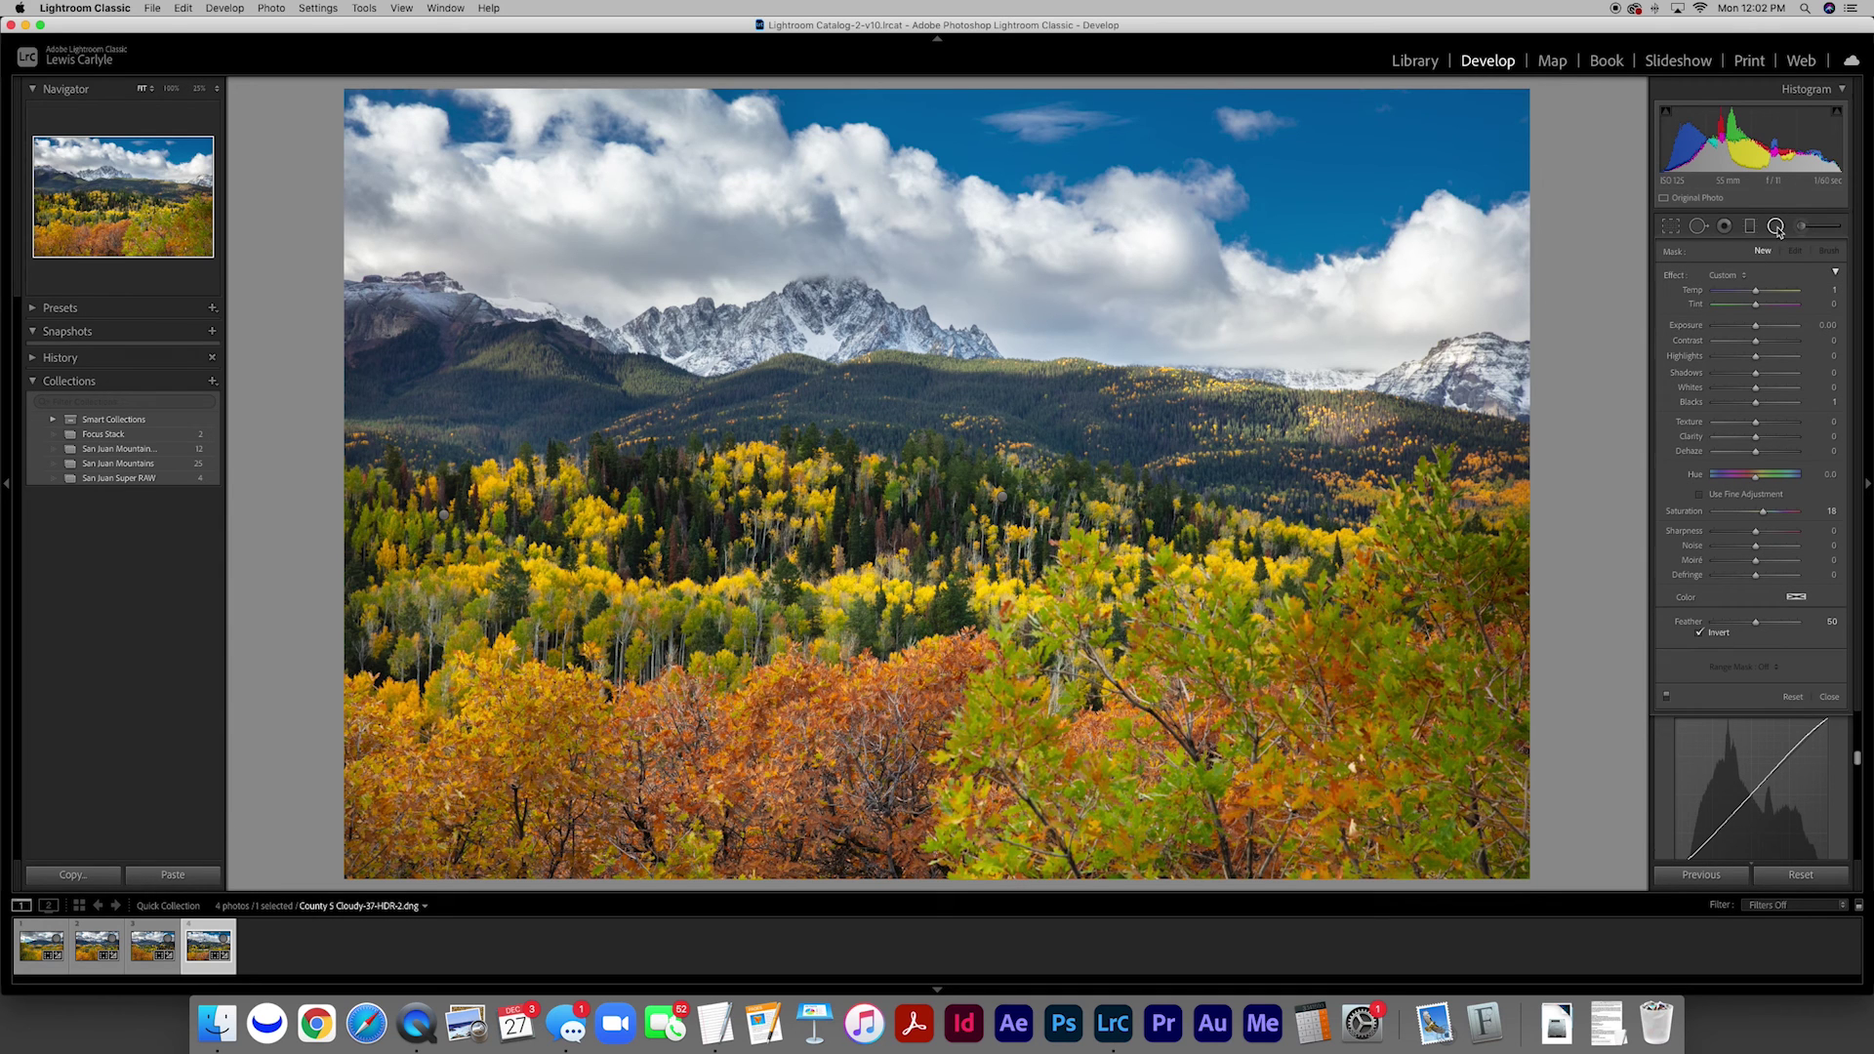
left_click_drag(597, 753, 1051, 916)
left_click_drag(594, 753, 638, 765)
left_click_drag(1749, 290, 1764, 290)
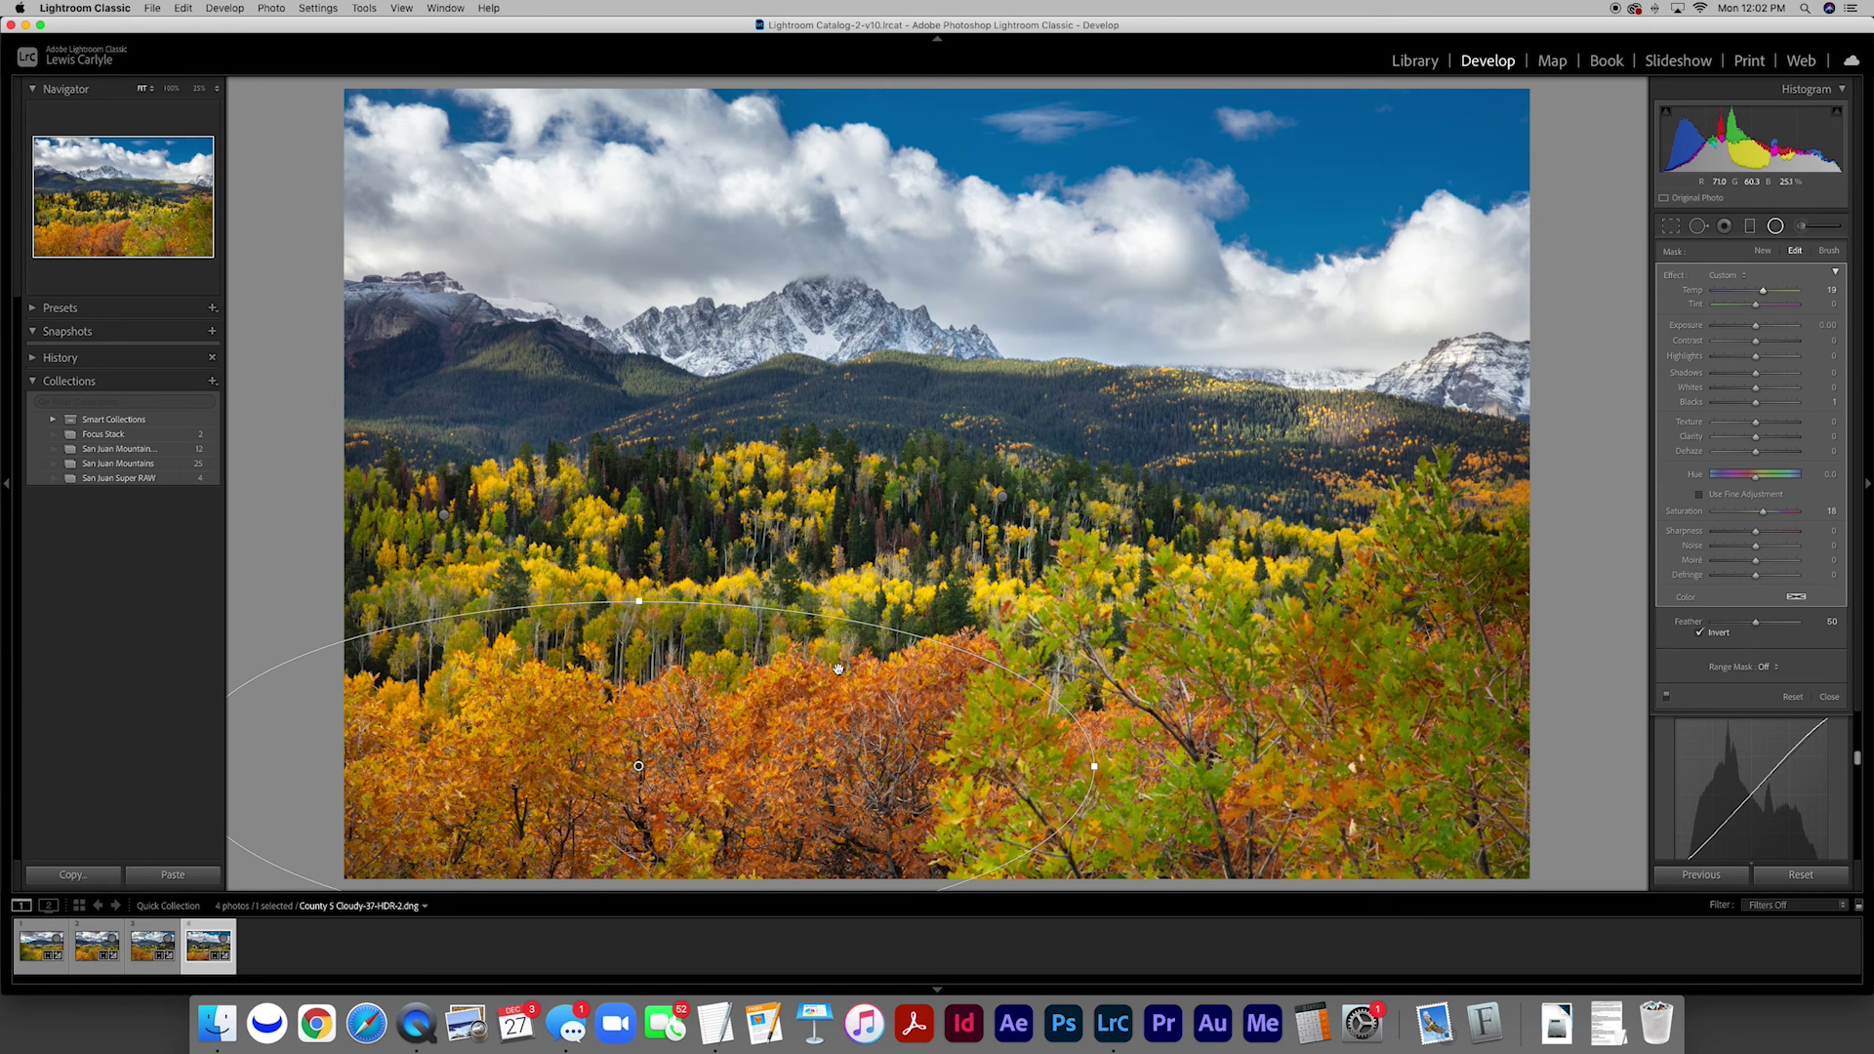
Step: Add a radial filter over the fourth photo's lower-right green bushes with Temp slightly lowered and Tint at about -16
left_click_drag(1221, 671, 1605, 942)
left_click_drag(1220, 674, 1261, 711)
left_click_drag(1754, 305, 1752, 294)
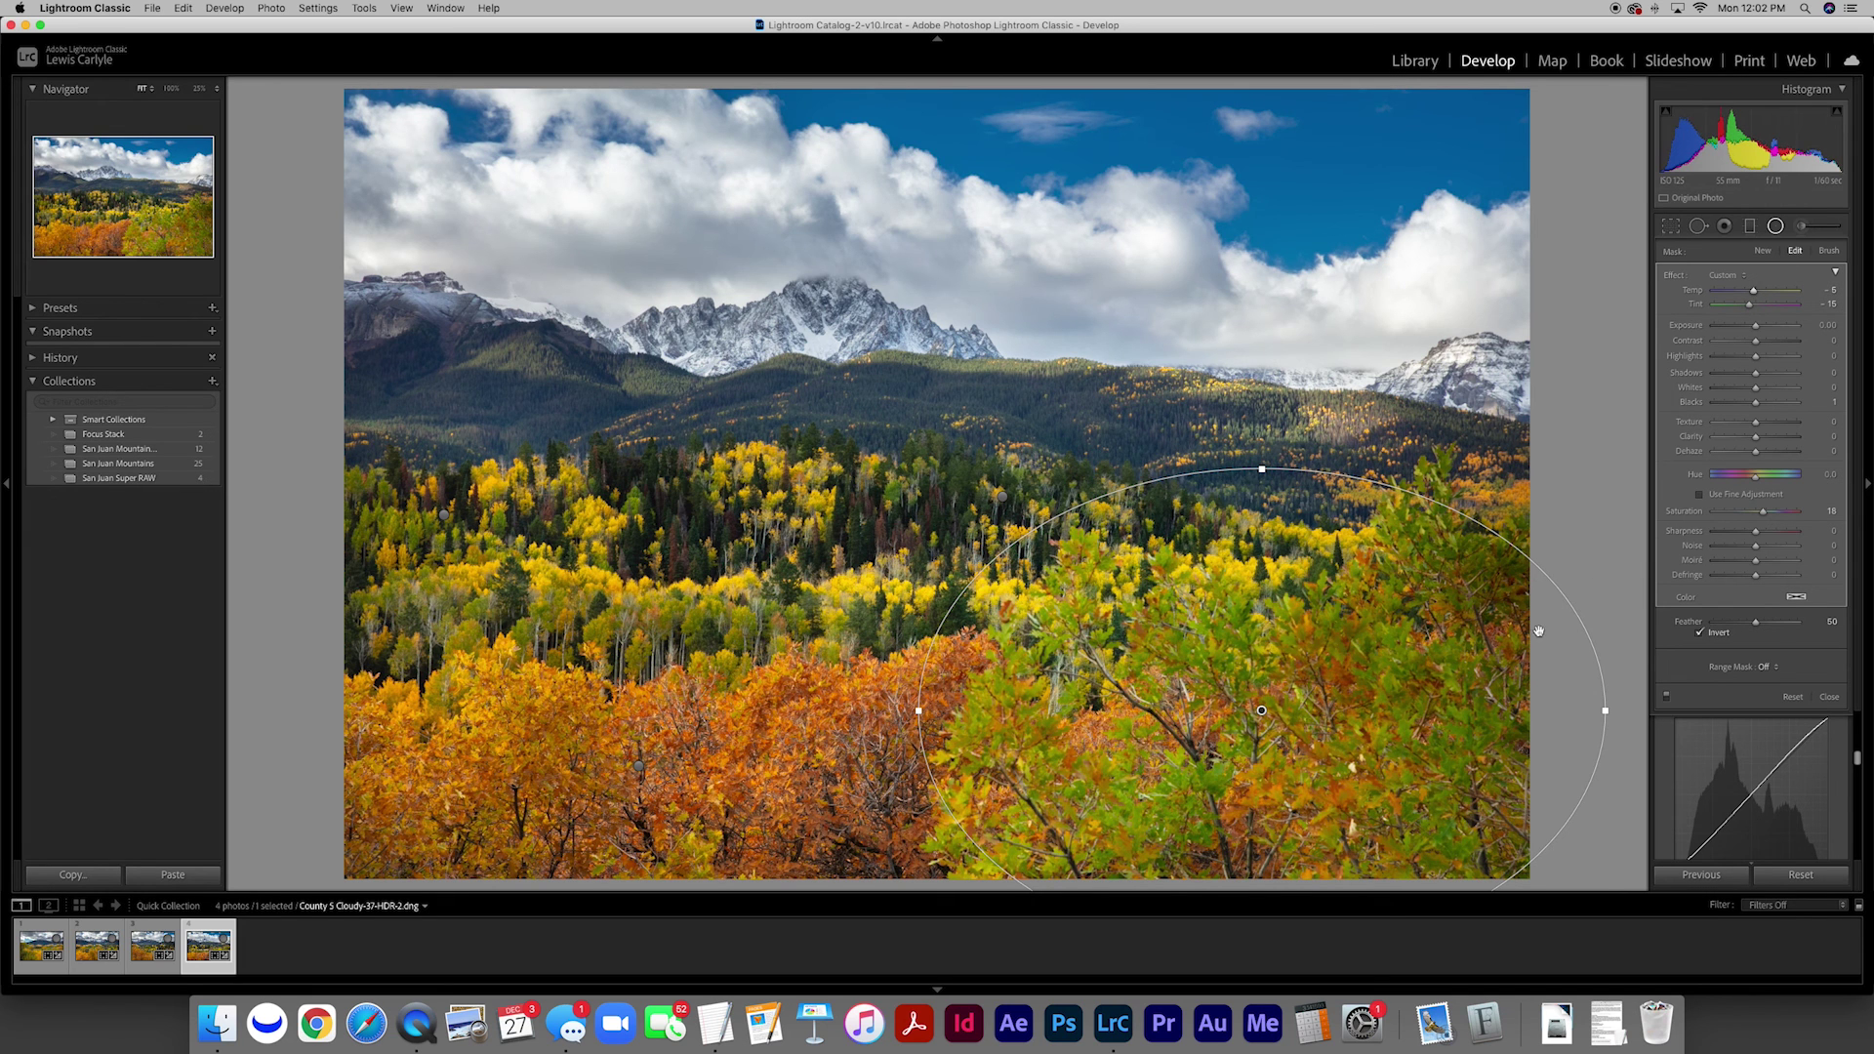
Step: Widen the green bushes' radial filter, raise its Exposure to about 0.28, and shift it slightly up and to the right
left_click_drag(1606, 710, 1630, 710)
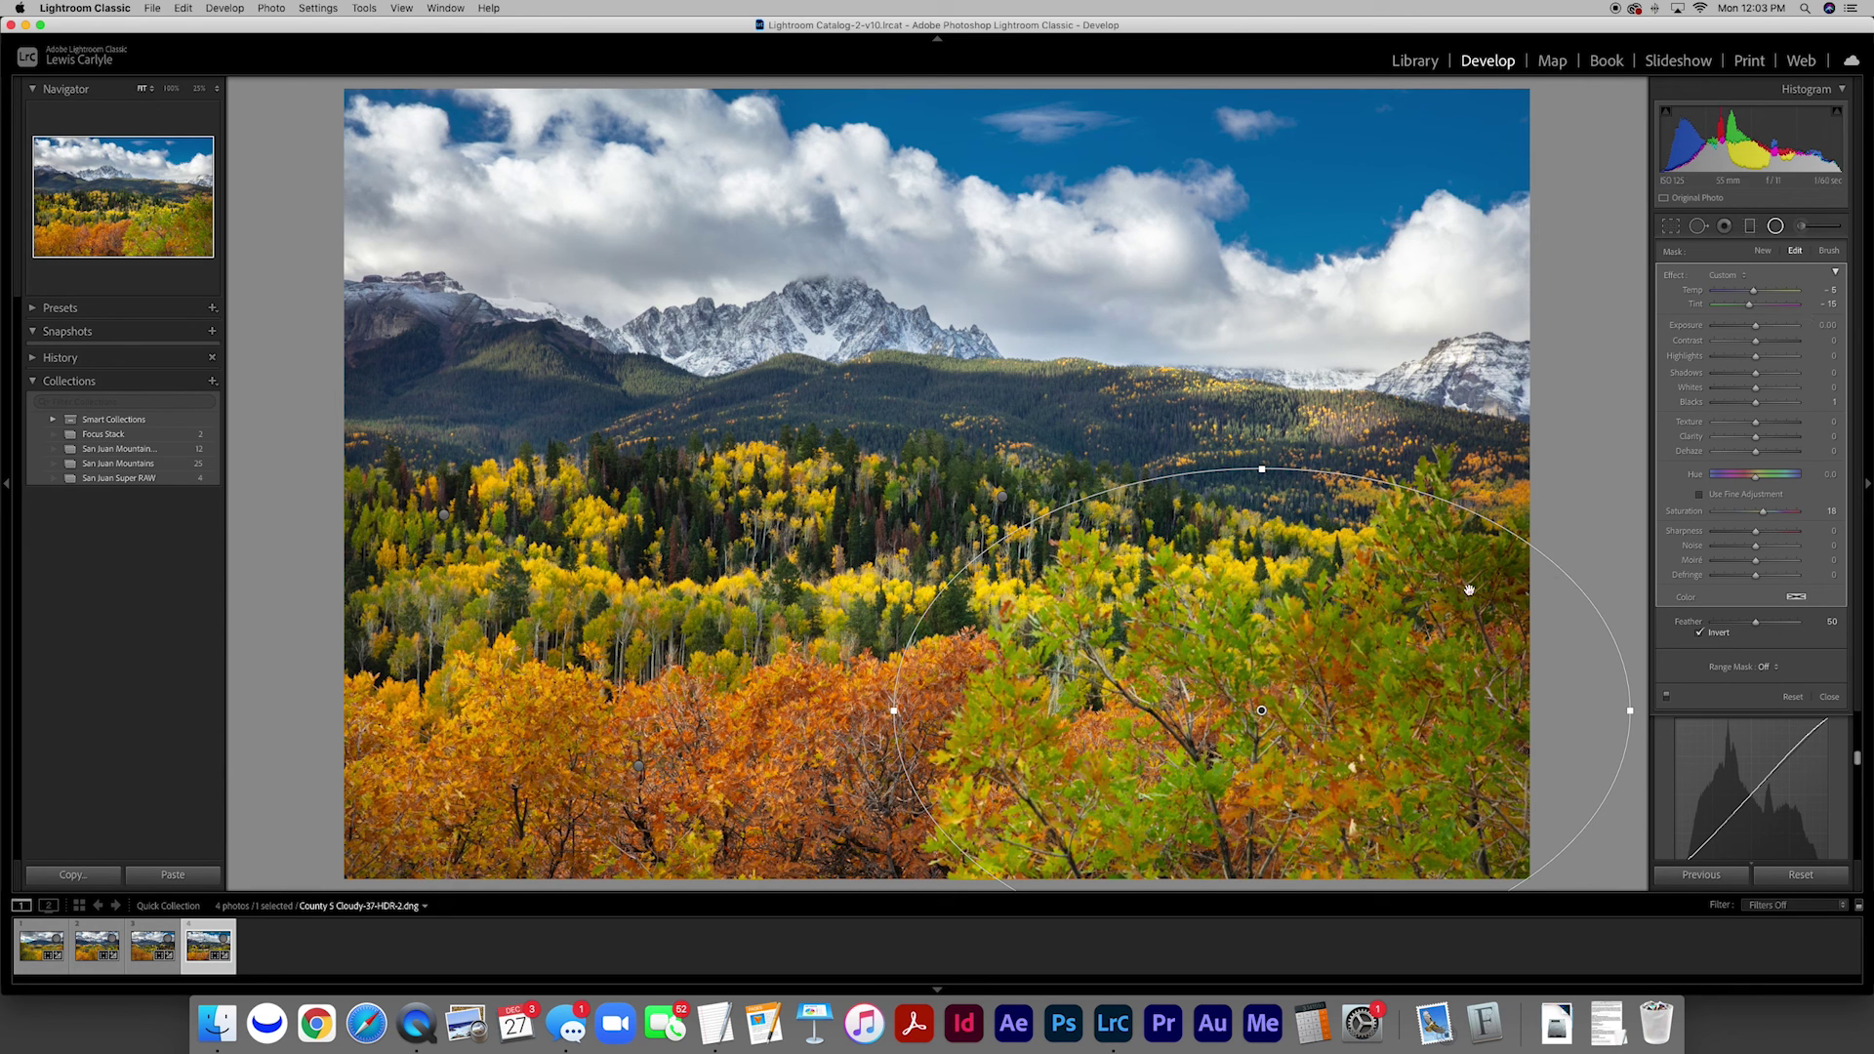
left_click_drag(1755, 326, 1759, 328)
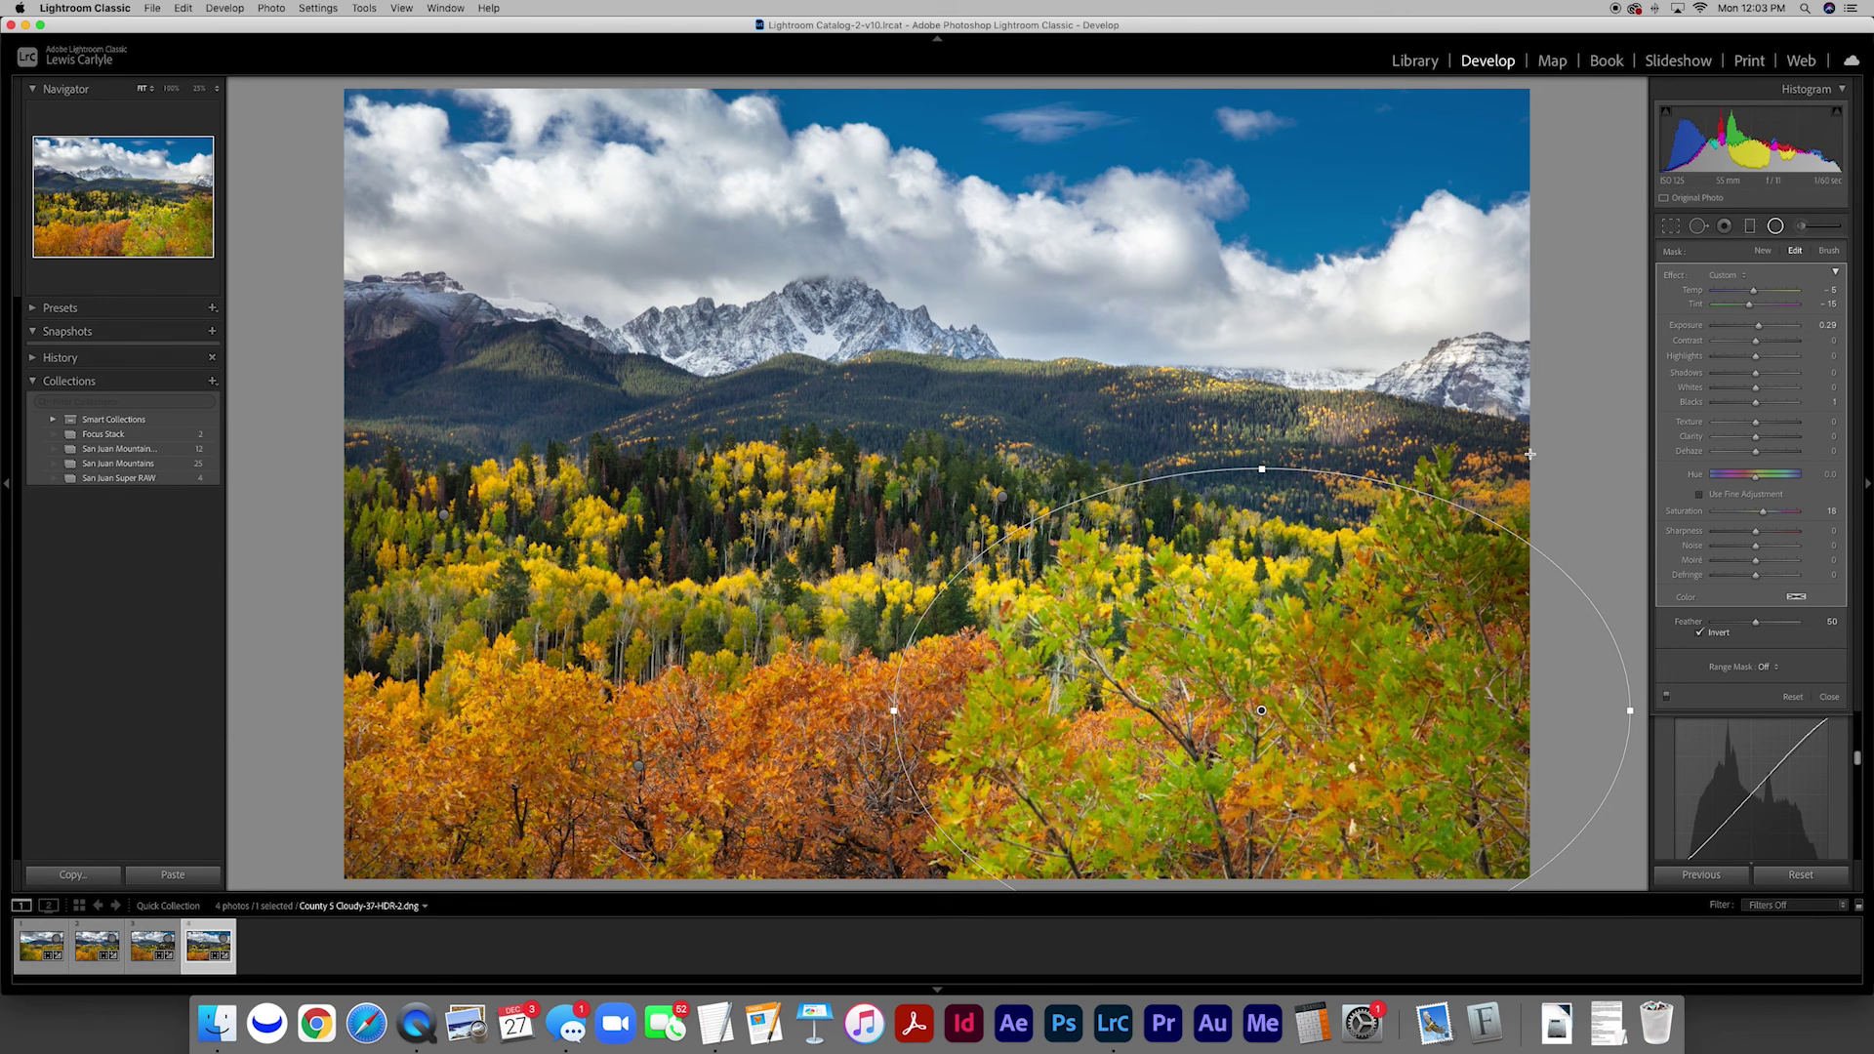
left_click_drag(1263, 712, 1306, 693)
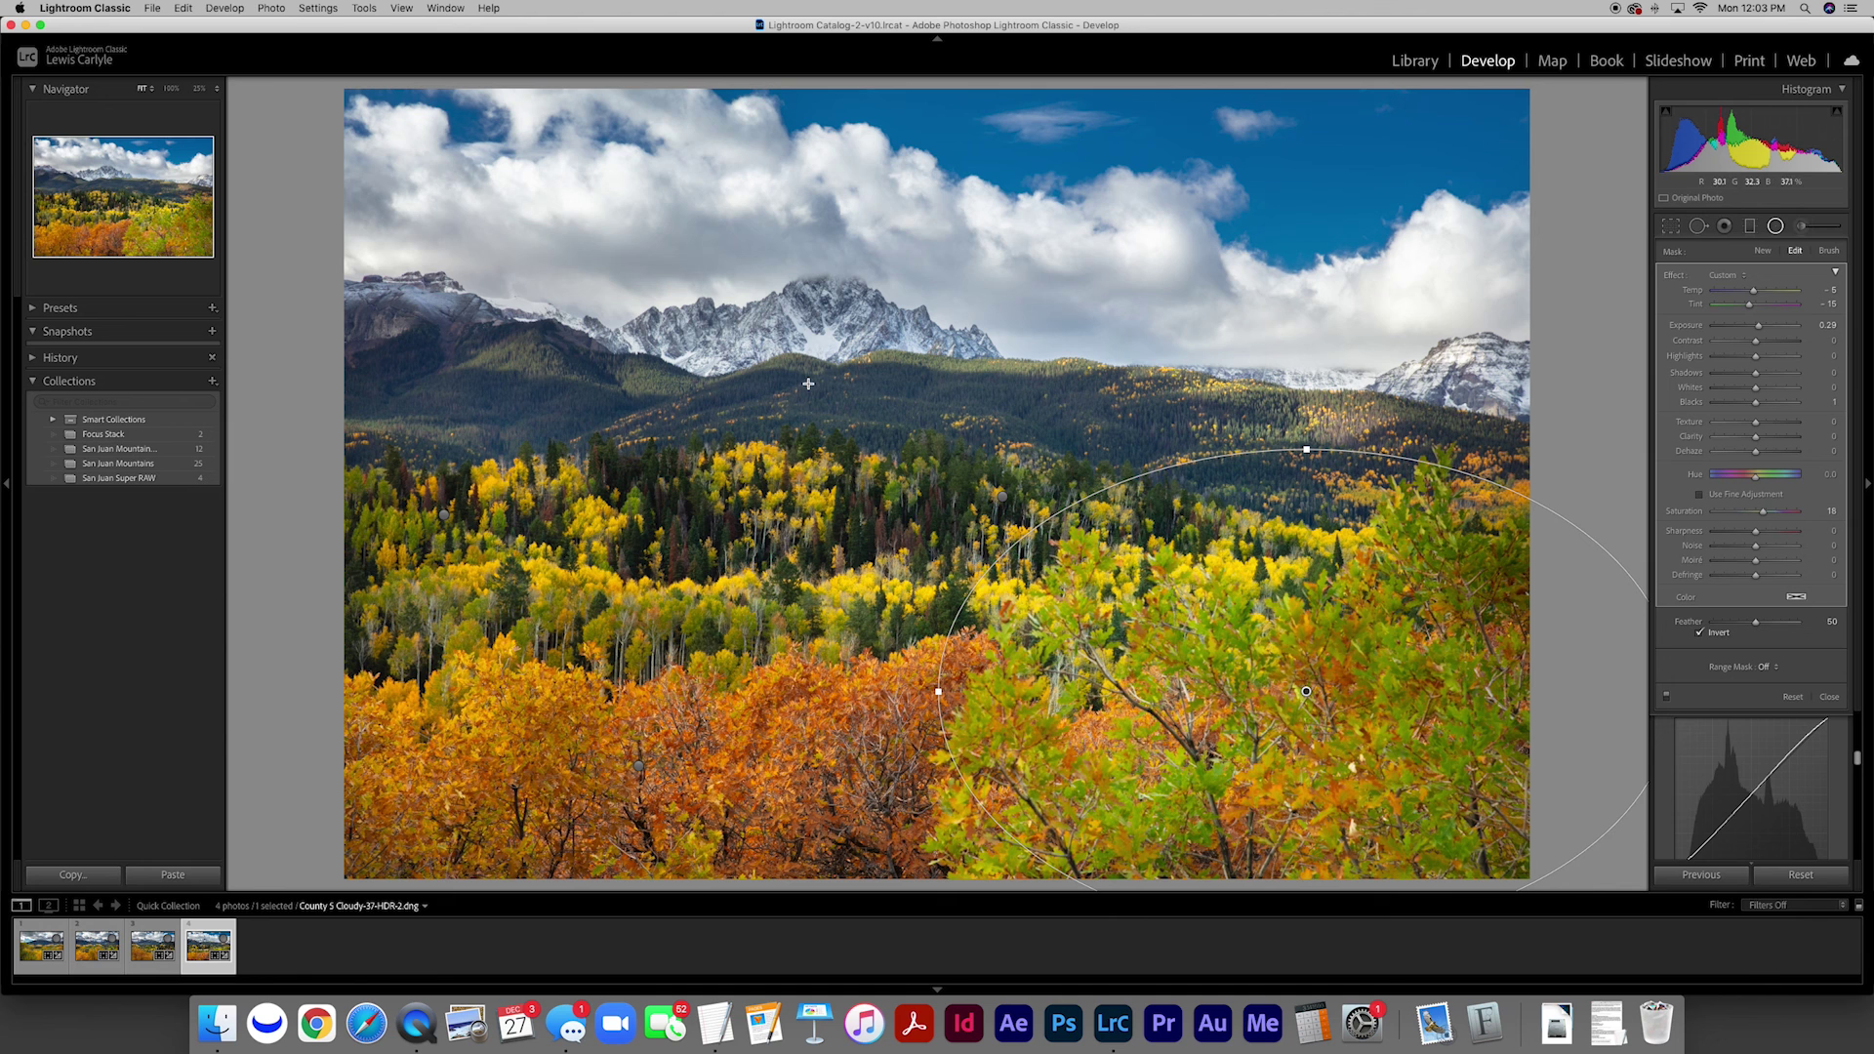
left_click(1830, 699)
Step: Return to the Library grid of the Quick Collection and select the first photo
key("g")
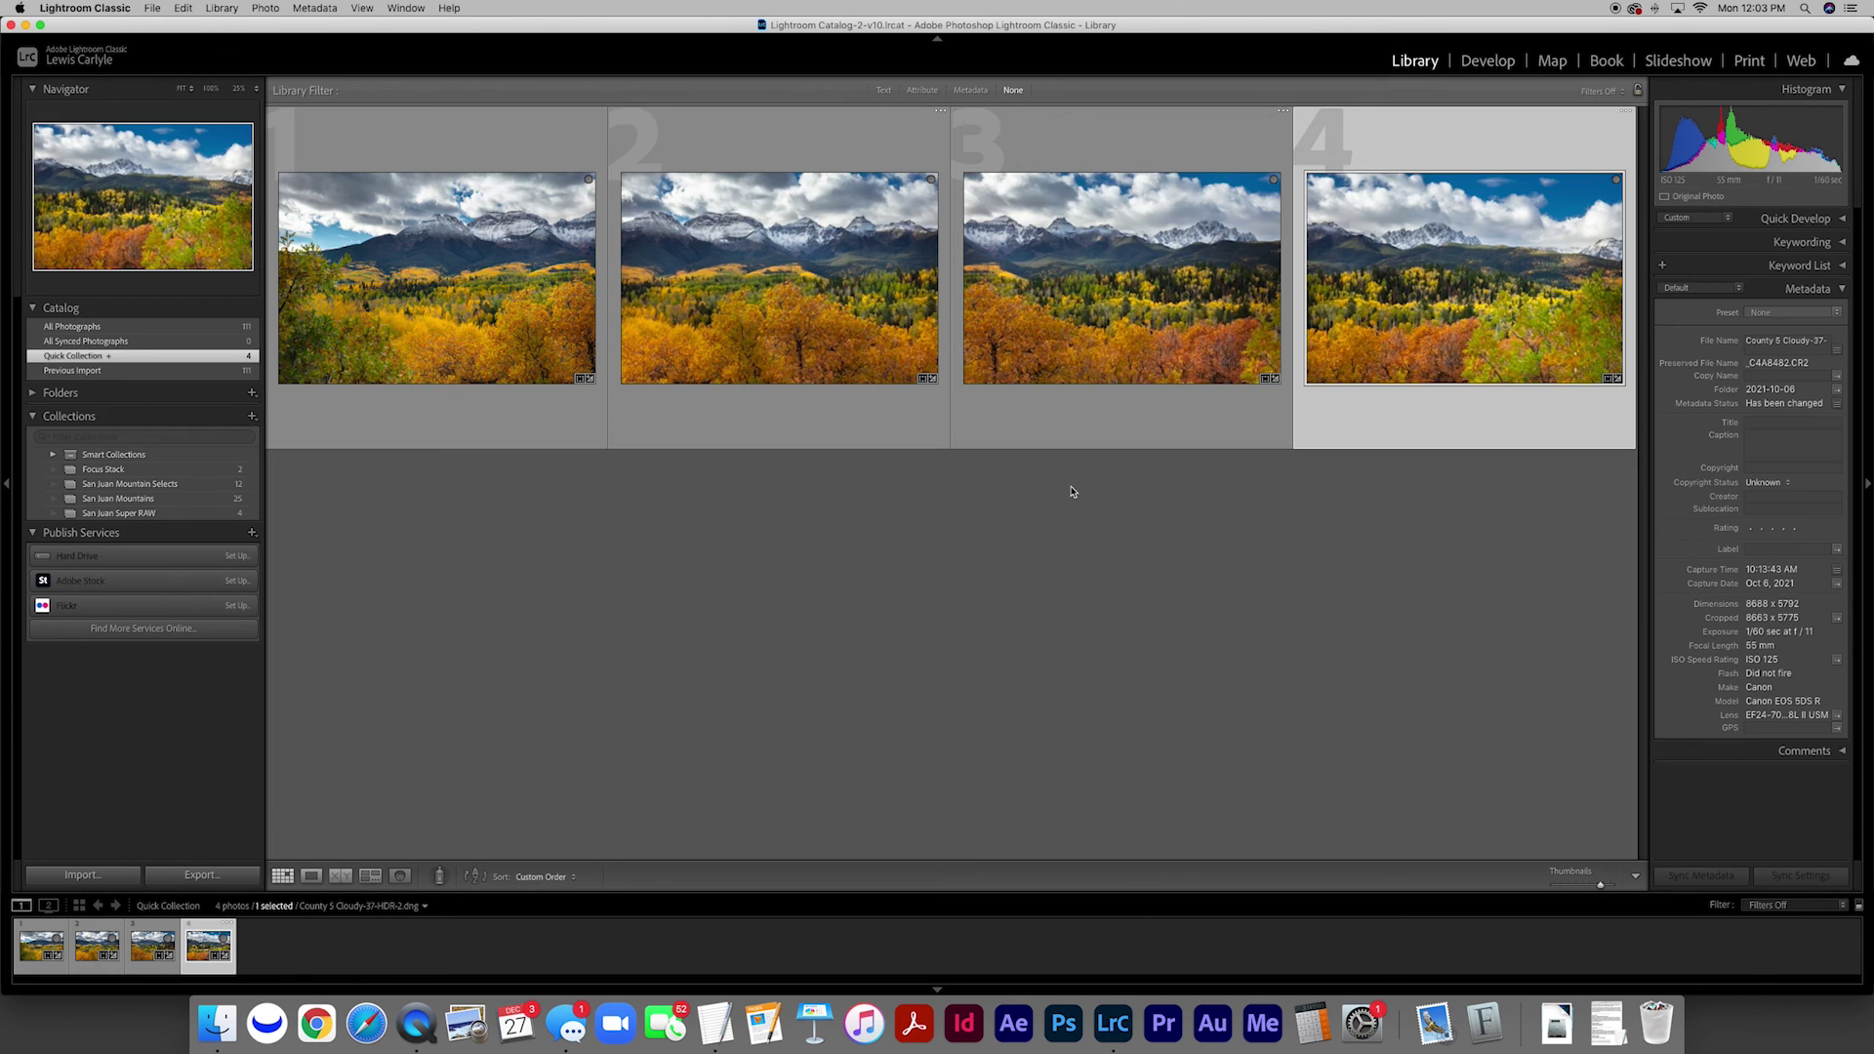
key("Home")
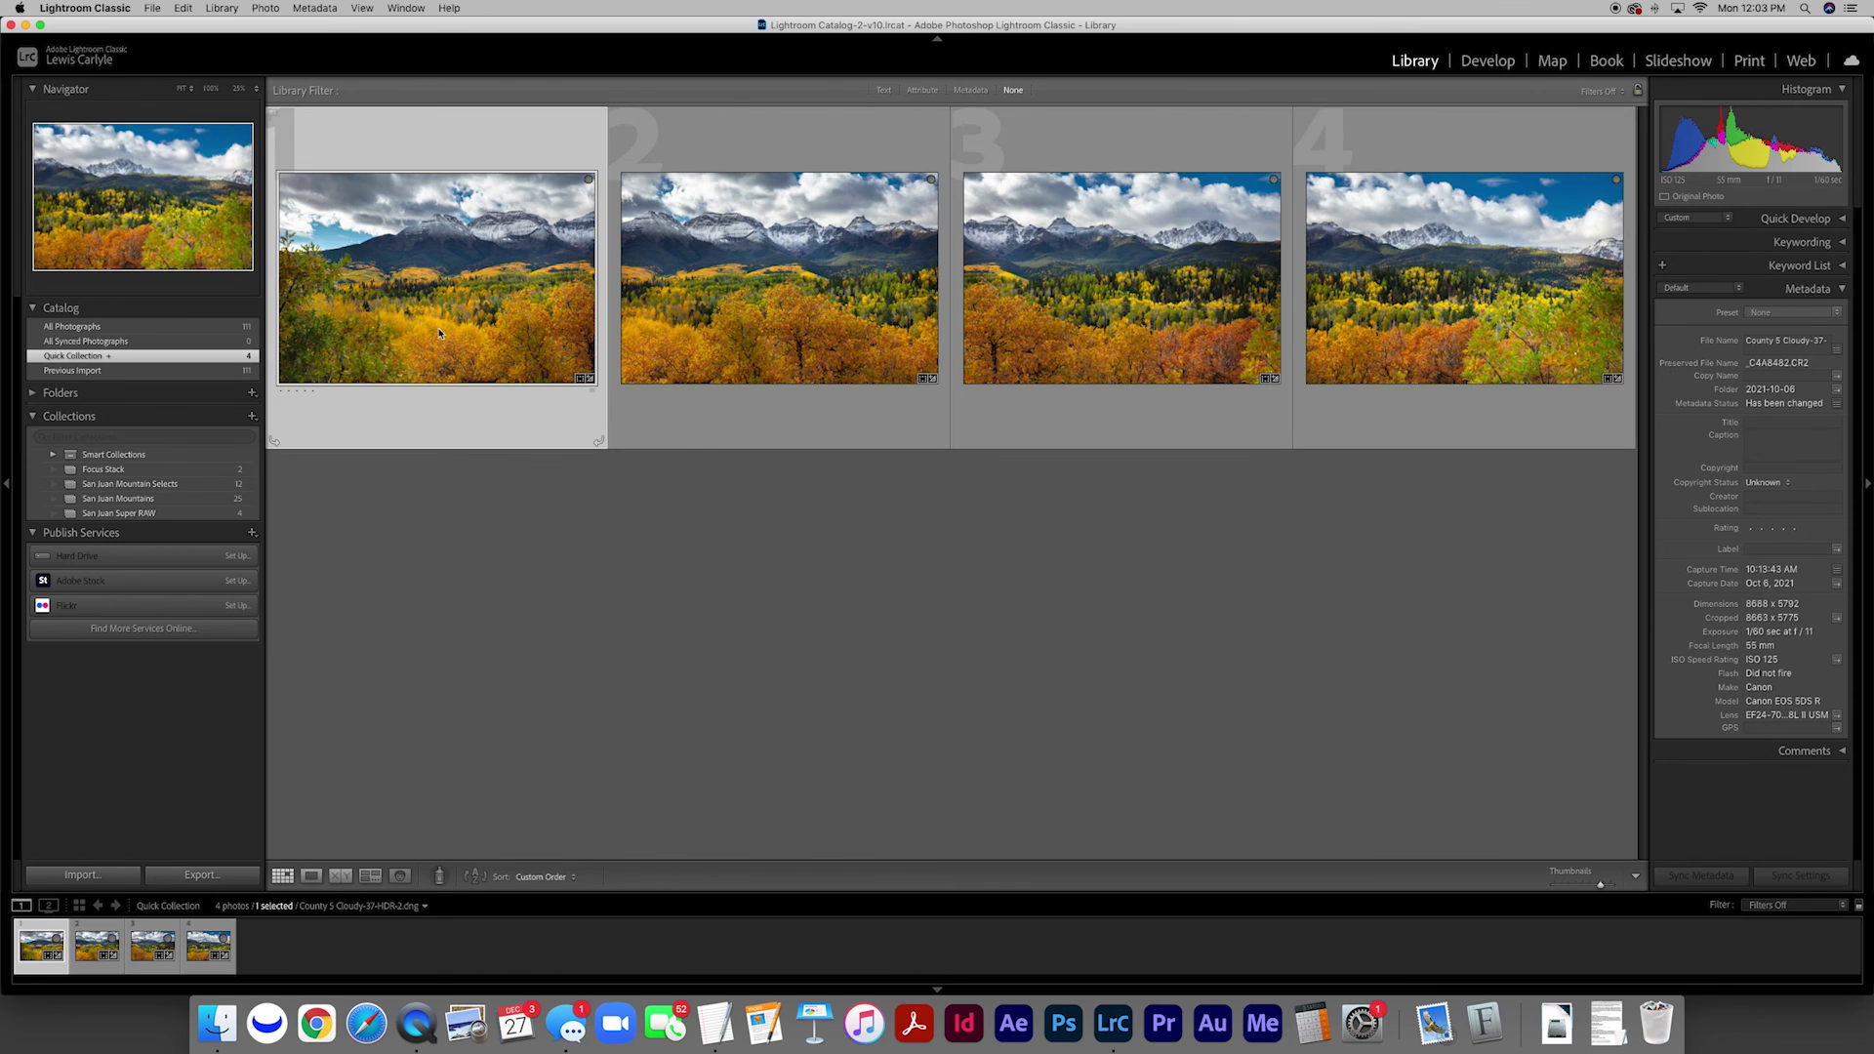